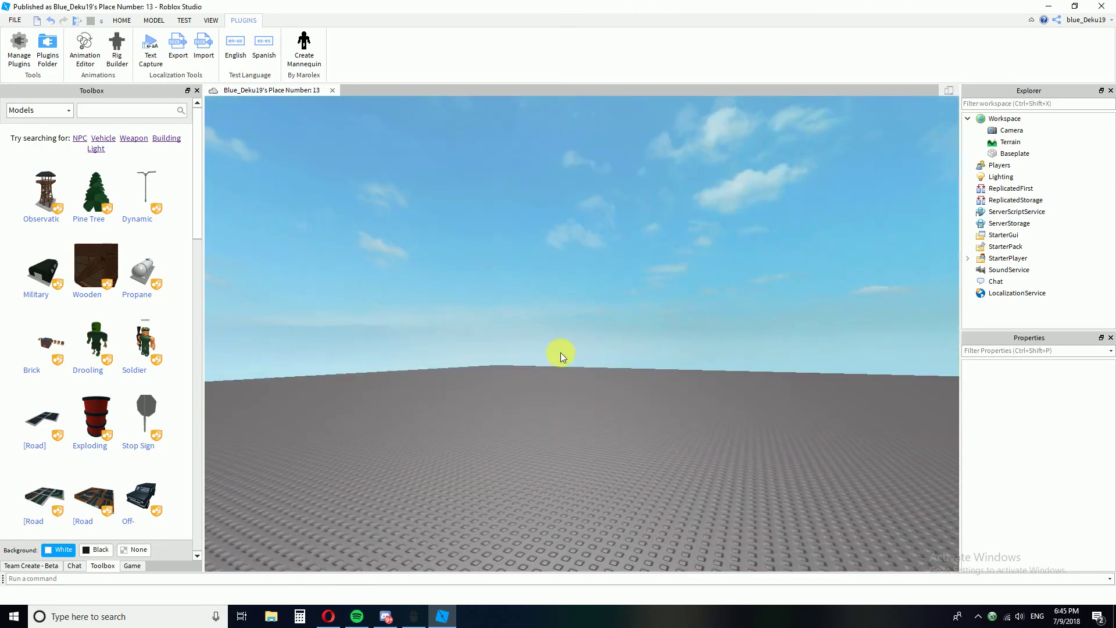
scroll(556, 315, "down", 5)
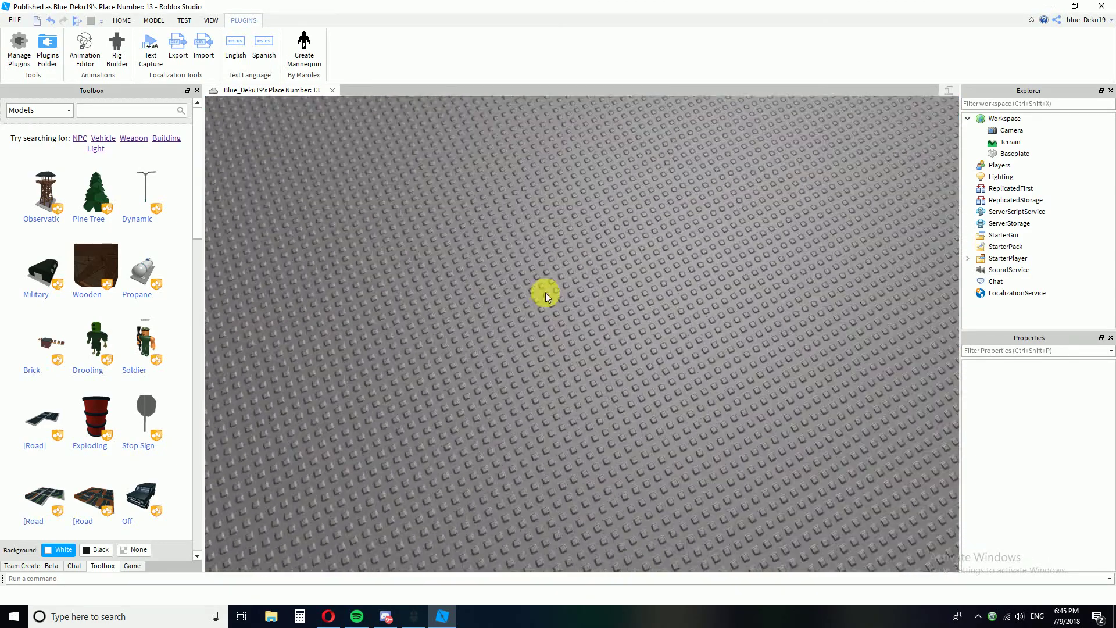
scroll(542, 292, "up", 6)
scroll(539, 292, "down", 5)
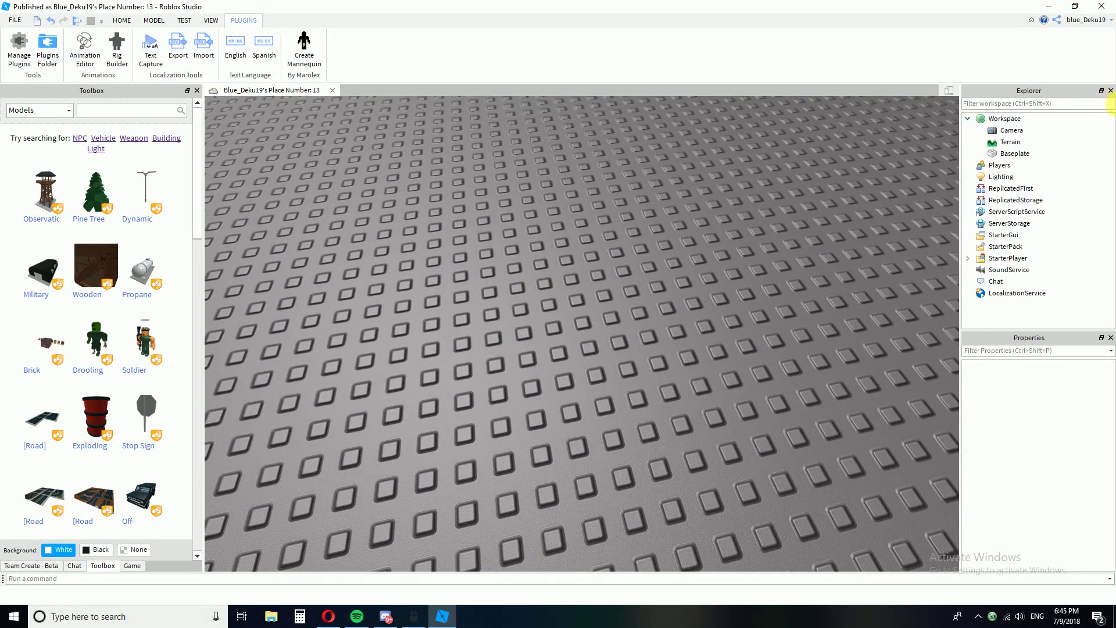
- Close the Explorer, Properties and Toolbox panels so that only the 3D view remains
left_click(1110, 90)
left_click(1110, 90)
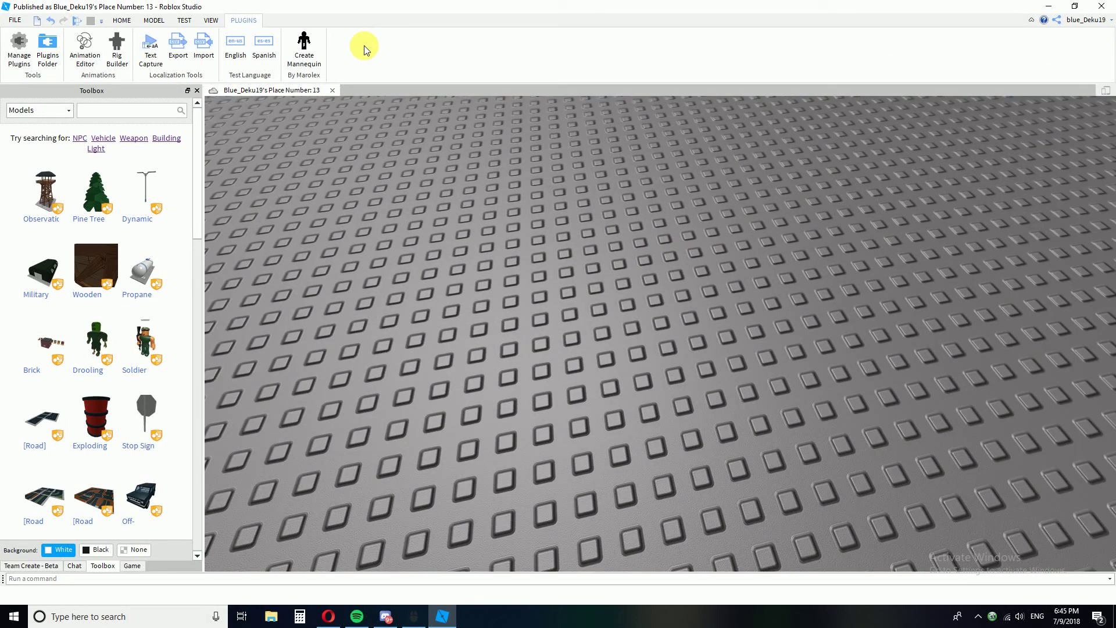
left_click(196, 90)
left_click(197, 90)
left_click(197, 90)
- Show the Explorer, Properties and Toolbox panels, docking Properties beneath Explorer
left_click(210, 19)
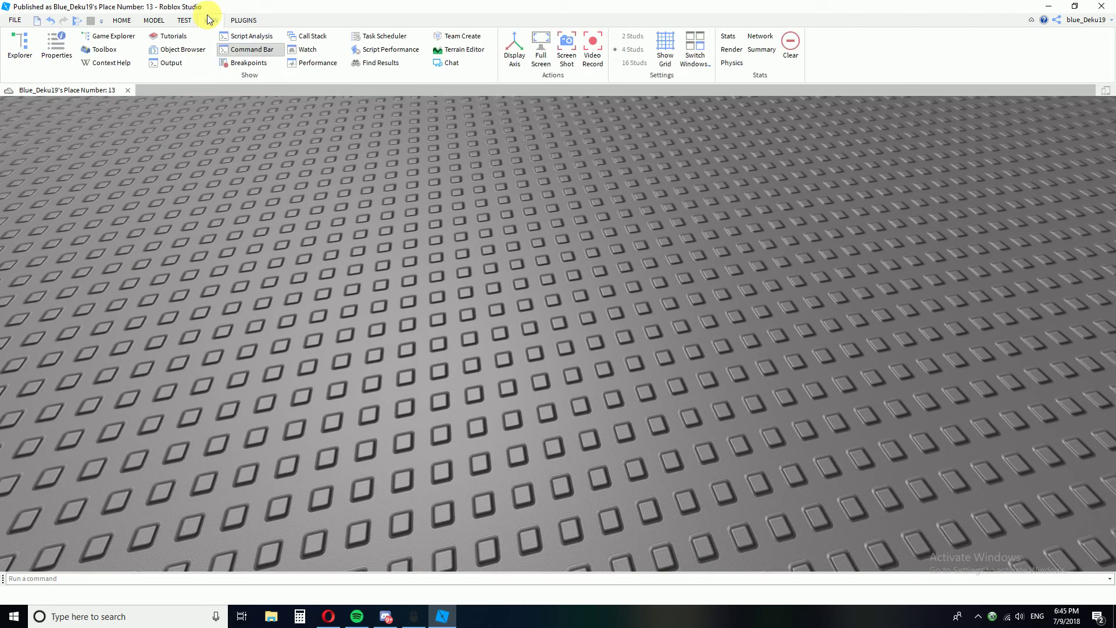
left_click(11, 42)
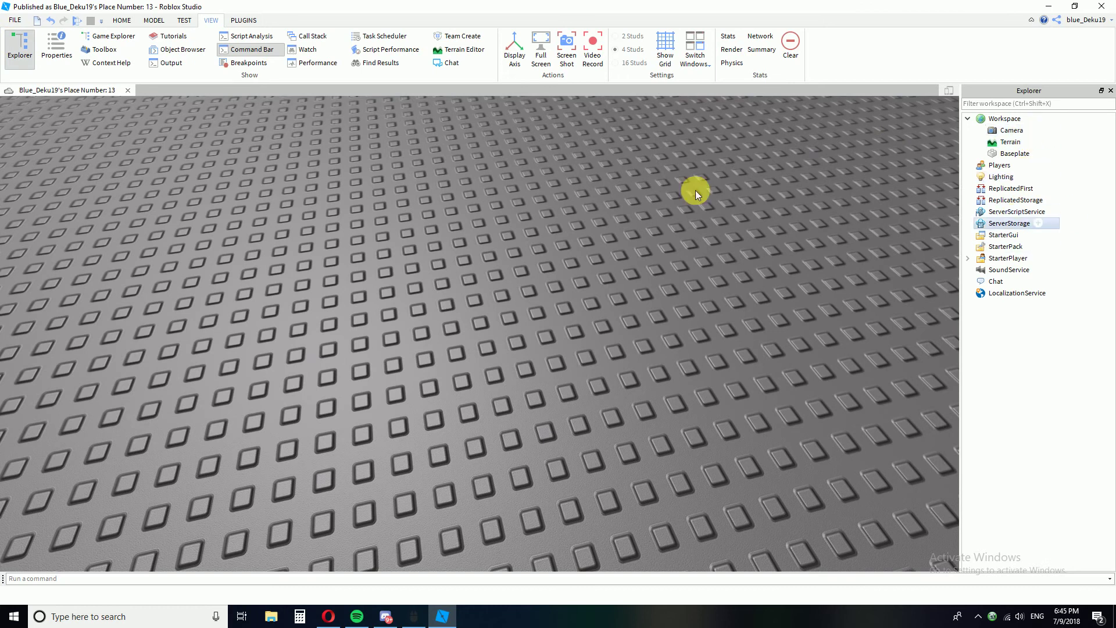
left_click(55, 51)
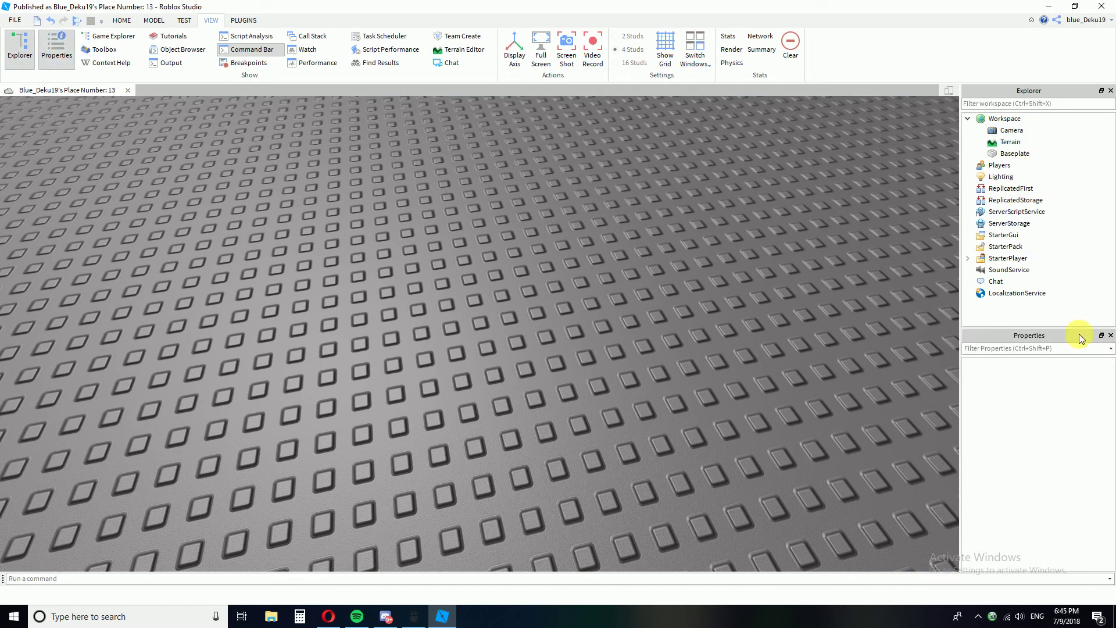
left_click_drag(1021, 336, 1018, 246)
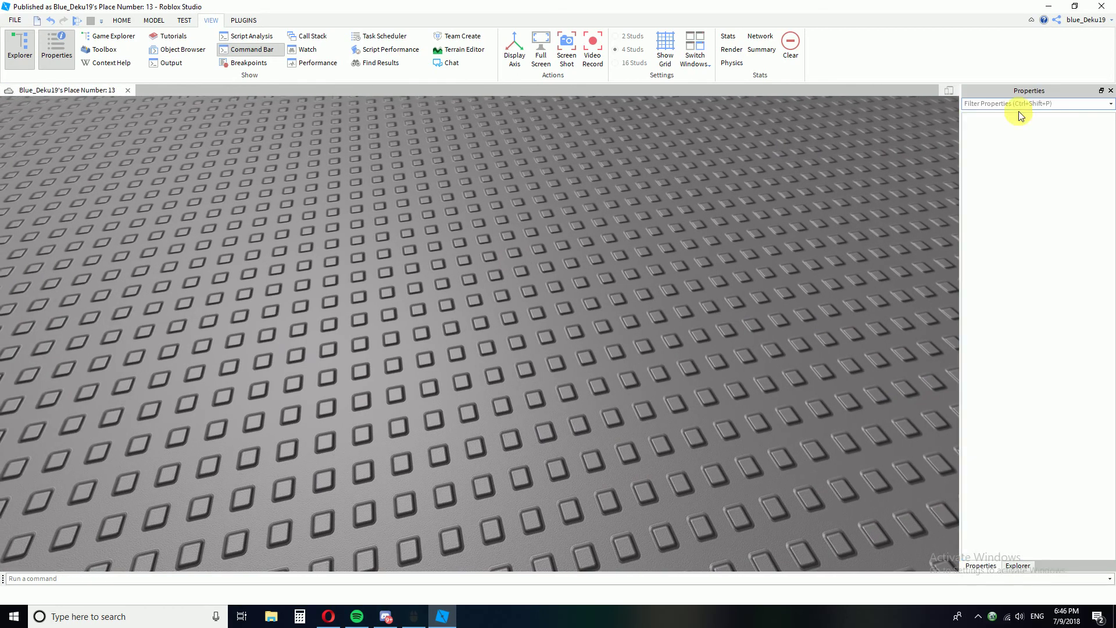
left_click_drag(1014, 94, 1030, 531)
left_click_drag(1024, 423, 1025, 314)
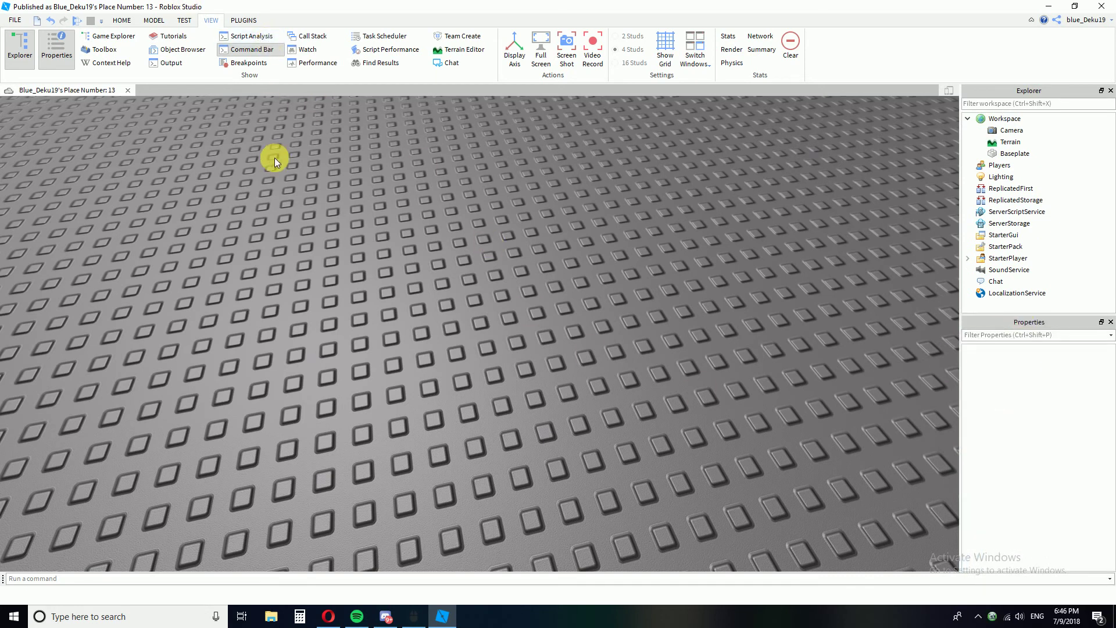
left_click(97, 50)
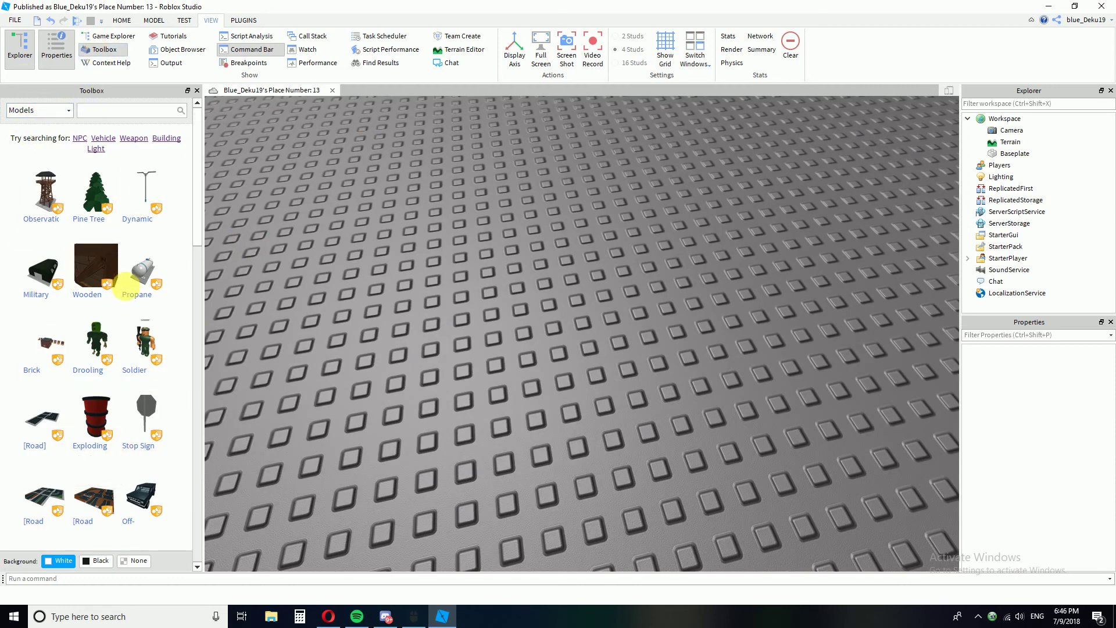
right_click_drag(615, 330, 459, 5)
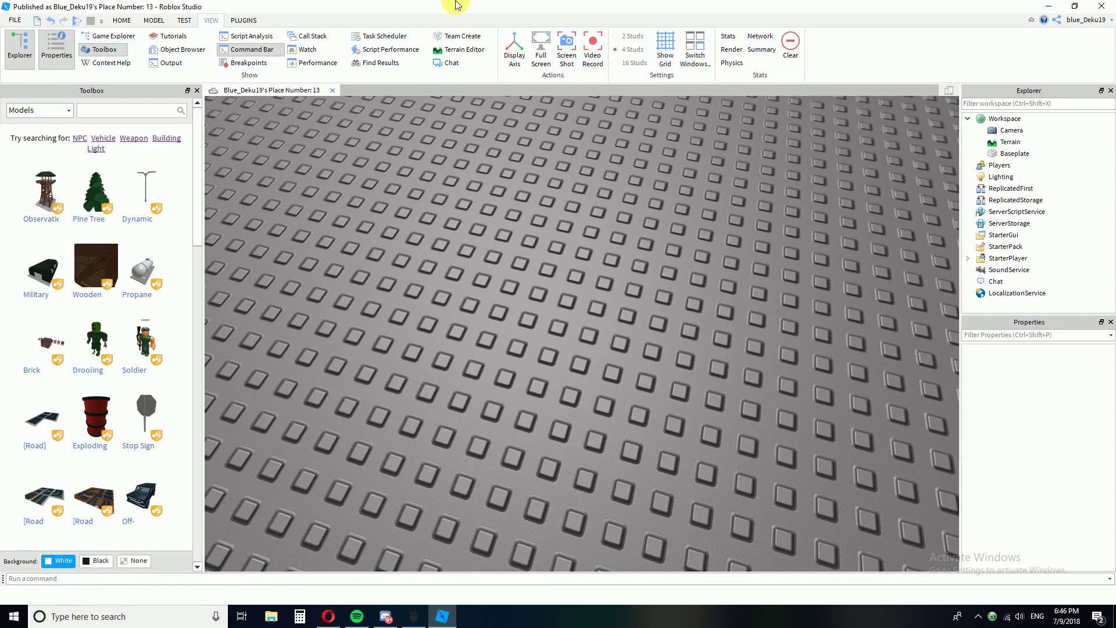
right_click_drag(440, 389, 344, 217)
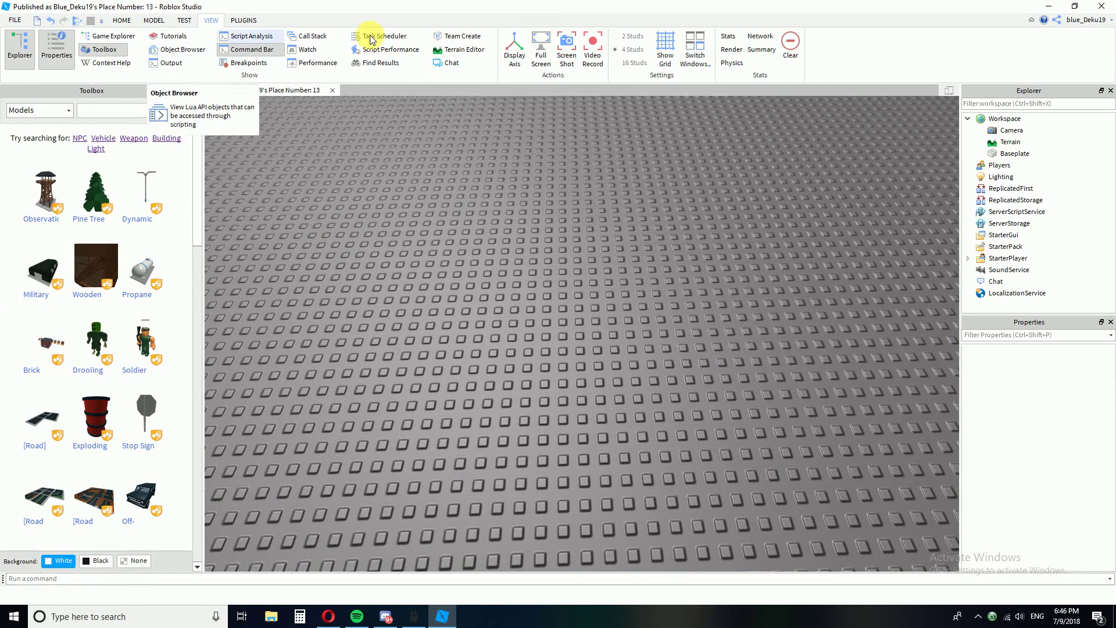
right_click_drag(508, 254, 351, 300)
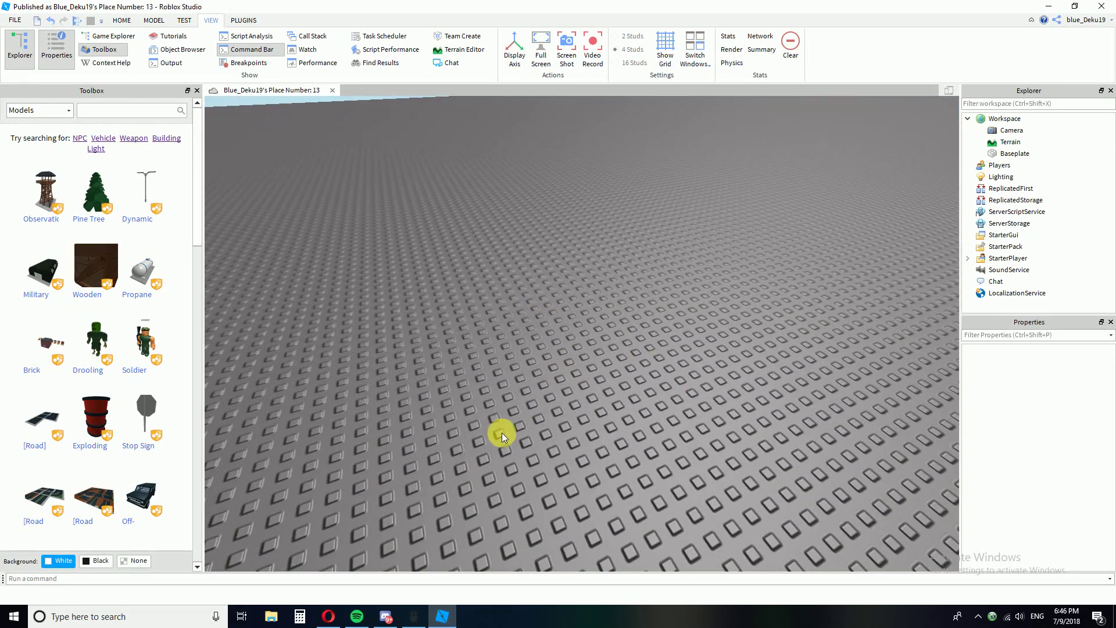
right_click_drag(460, 346, 756, 315)
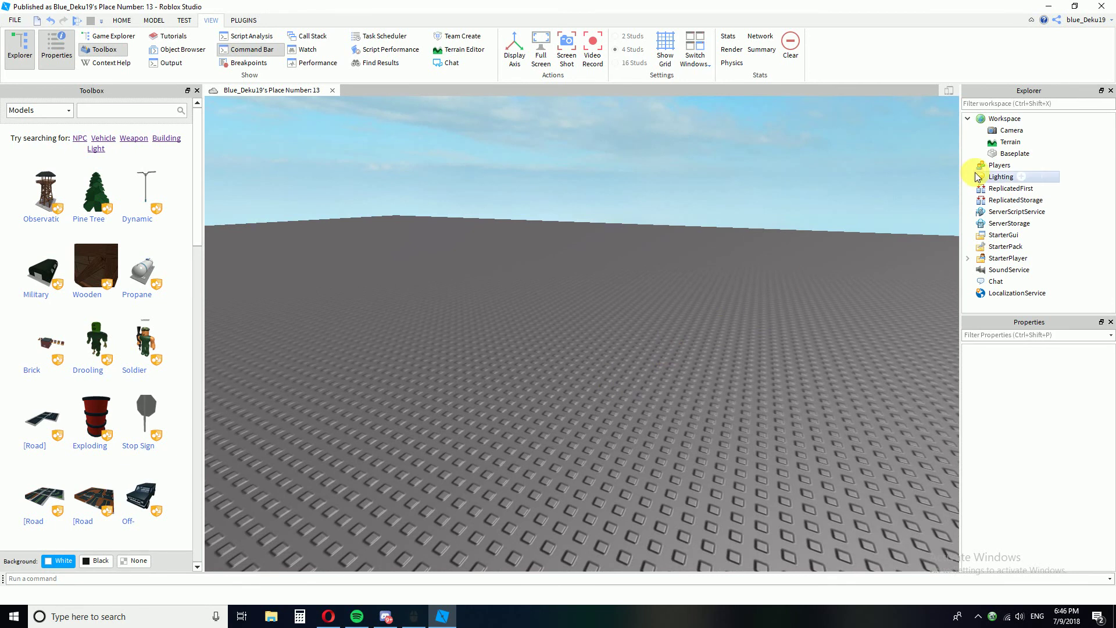
- Select the Baseplate in the workspace and unlock it by turning off its Locked property
left_click(1008, 153)
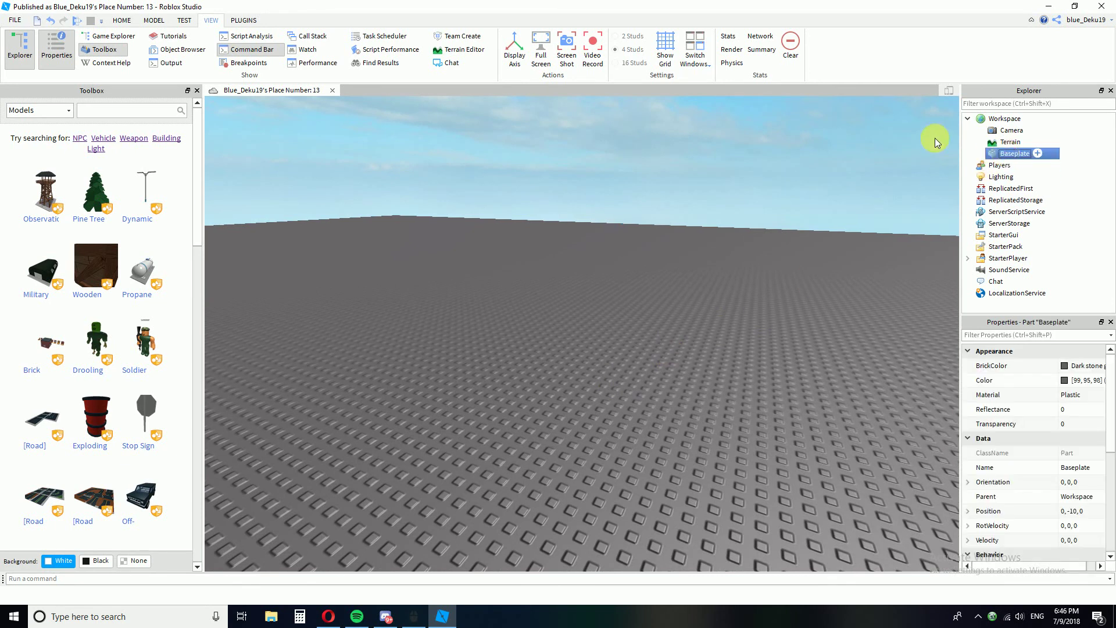
scroll(1111, 411, "down", 3)
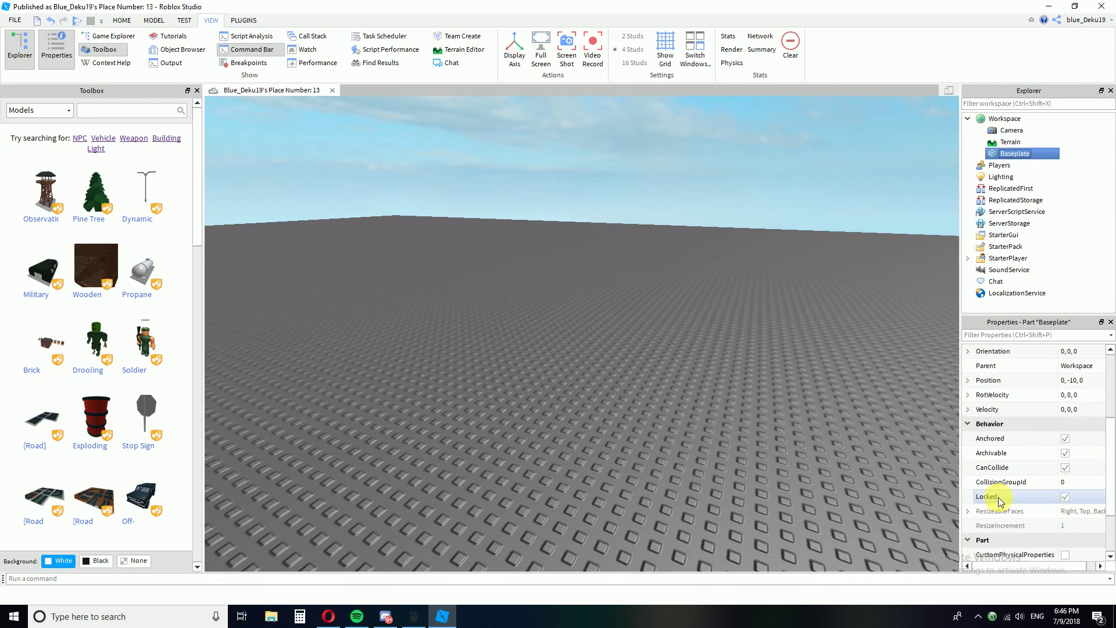
left_click(1065, 496)
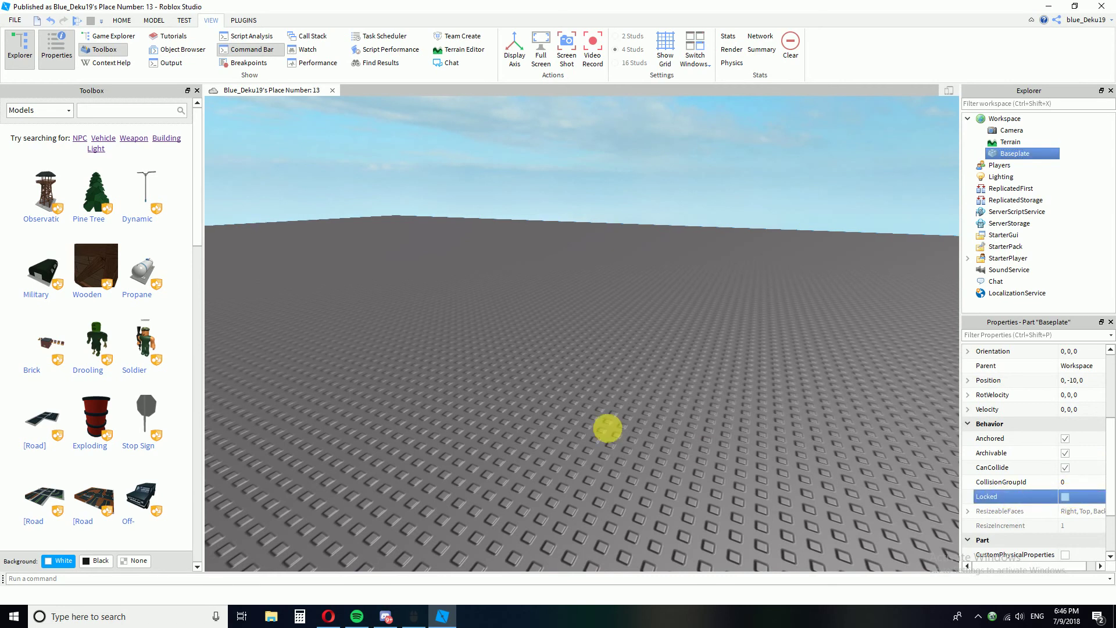
- Try moving the unlocked baseplate freely in the 3D view, and undo the move
left_click(638, 157)
left_click(576, 379)
left_click(471, 374)
left_click_drag(471, 374, 679, 193)
right_click_drag(679, 193, 691, 161)
key("ctrl+z")
- Color the baseplate Earth green
scroll(652, 282, "down", 10)
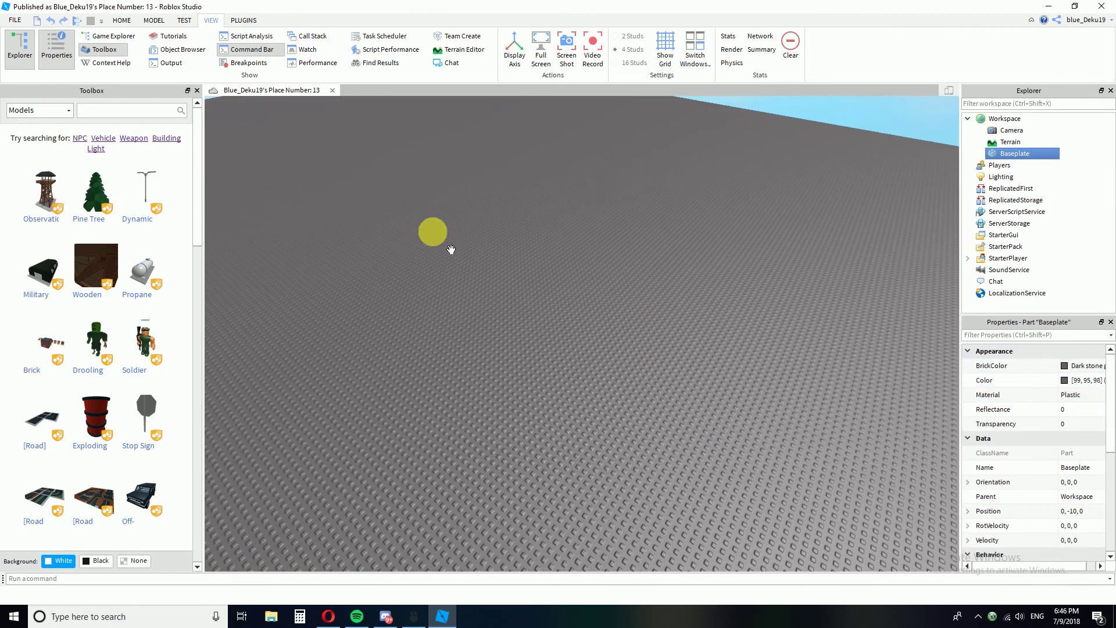
right_click_drag(433, 231, 543, 393)
left_click(154, 19)
right_click_drag(604, 290, 590, 370)
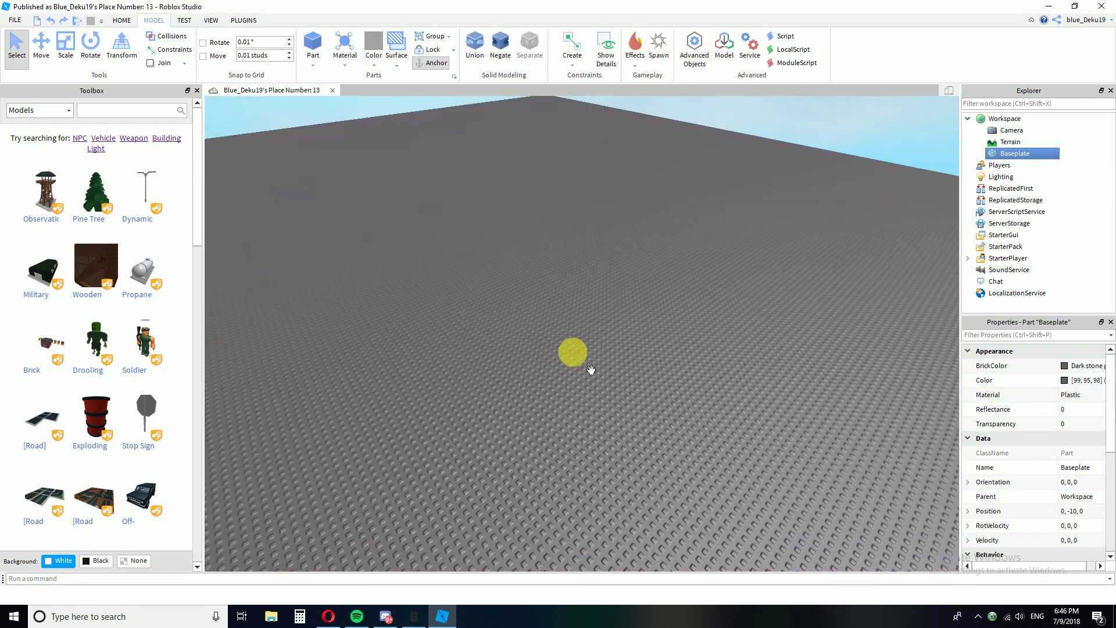
left_click(375, 57)
left_click(422, 84)
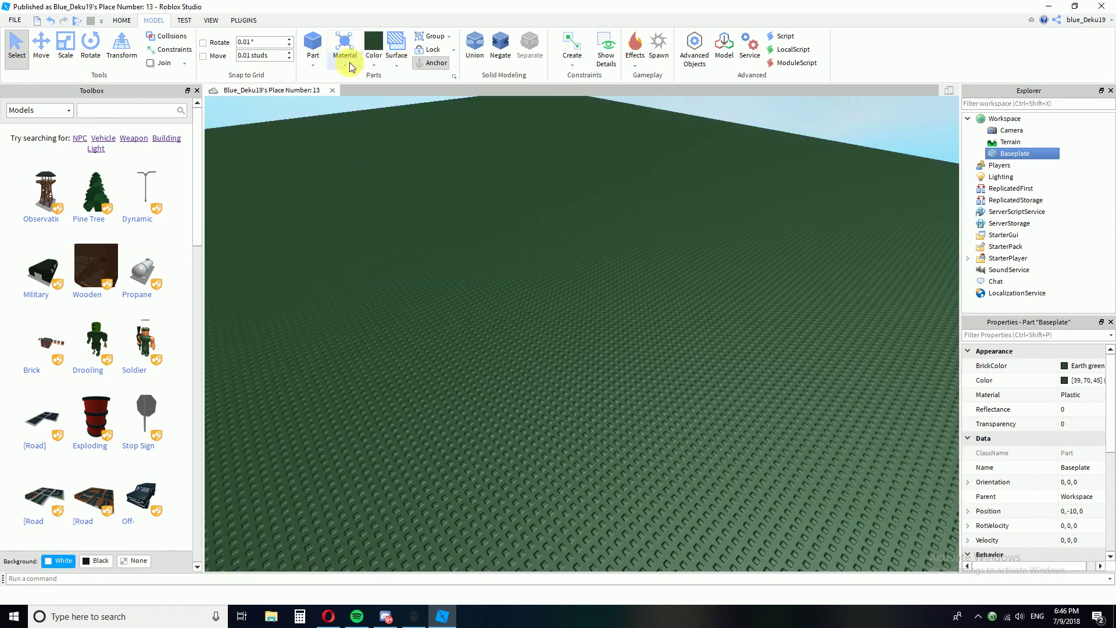
- Change the baseplate's material to Grass
left_click(347, 64)
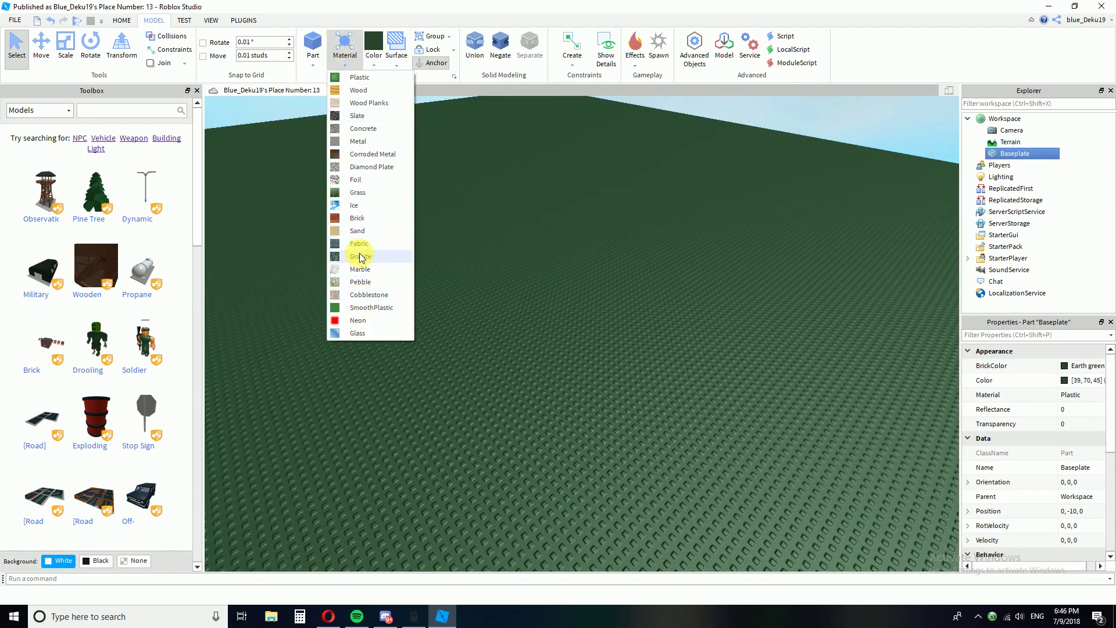
left_click(358, 192)
scroll(558, 324, "up", 5)
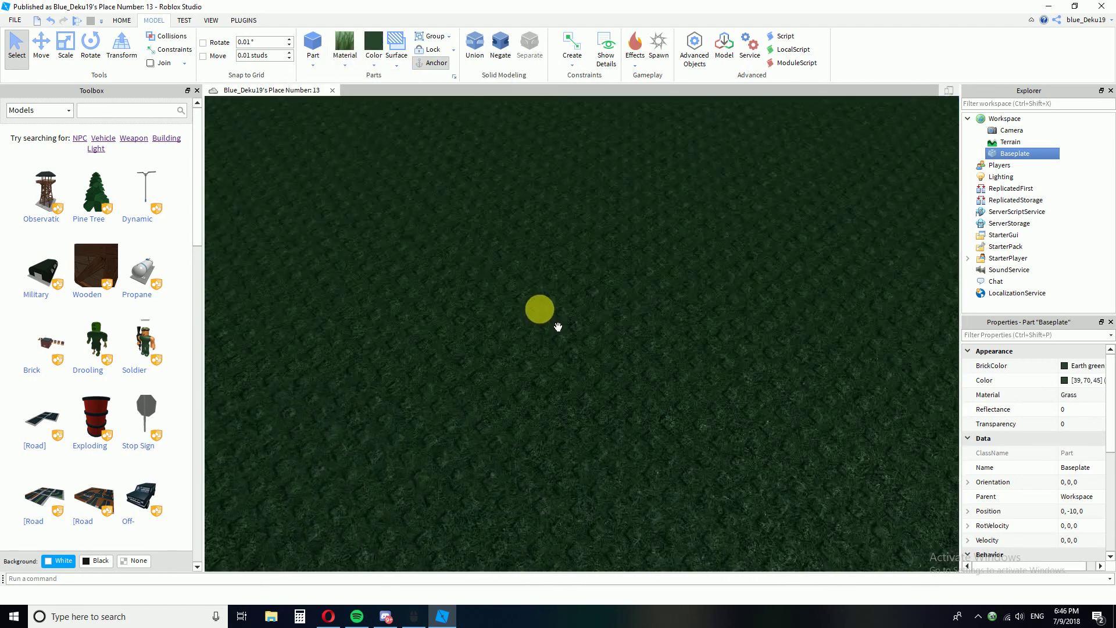
right_click_drag(558, 326, 558, 327)
scroll(558, 326, "down", 4)
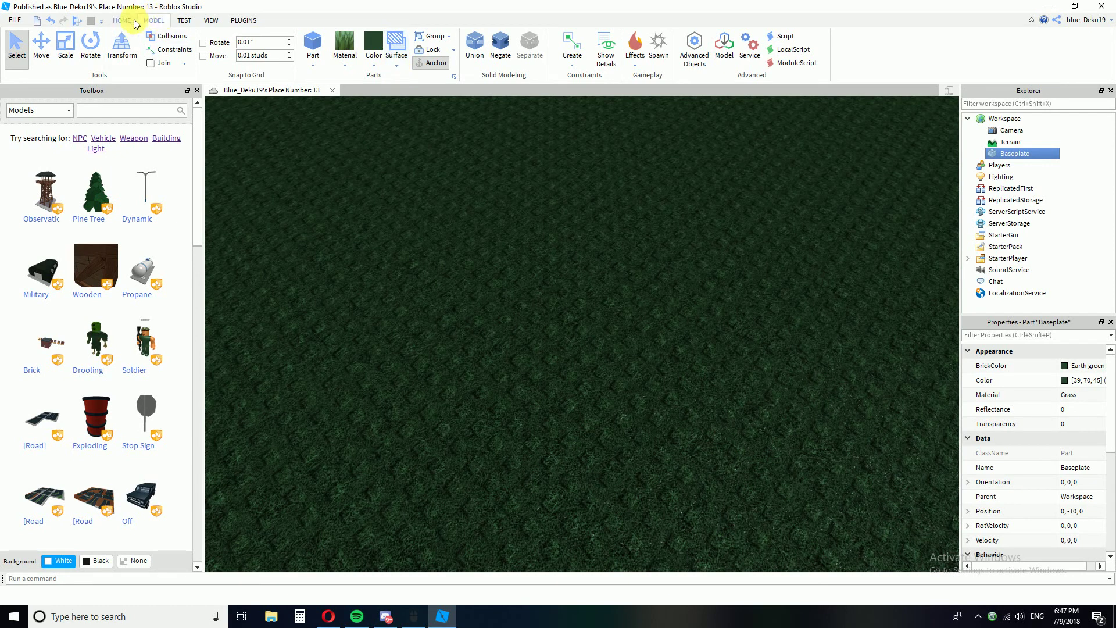
- Apply a smooth surface to the top of the baseplate to remove its studs
left_click(392, 65)
left_click(416, 82)
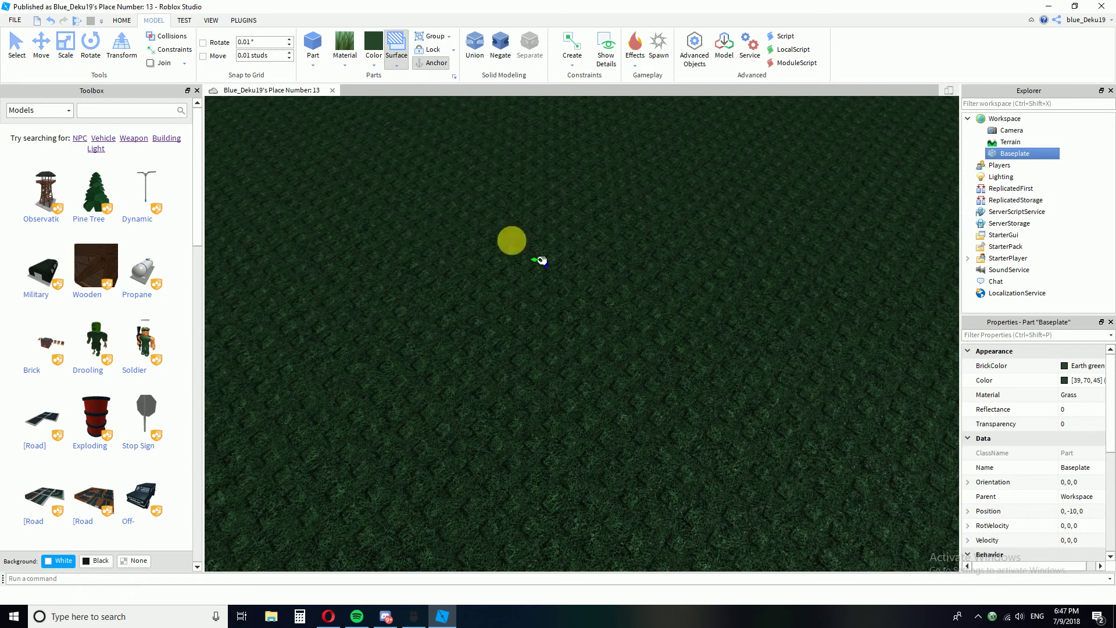
right_click_drag(546, 269, 546, 270)
- Enlarge the baseplate horizontally to 2048 by 2048 studs with the Scale tool
right_click_drag(565, 323, 558, 310)
key("s")
left_click(65, 47)
middle_click_drag(598, 312, 723, 228)
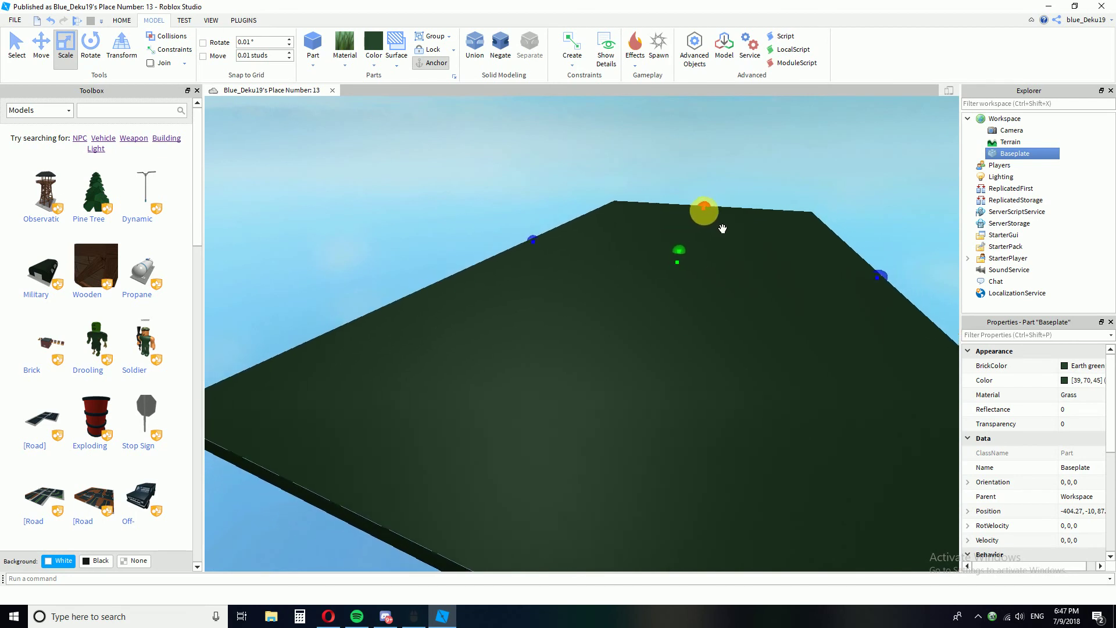
left_click_drag(723, 229, 614, 381)
left_click_drag(605, 211, 436, 189)
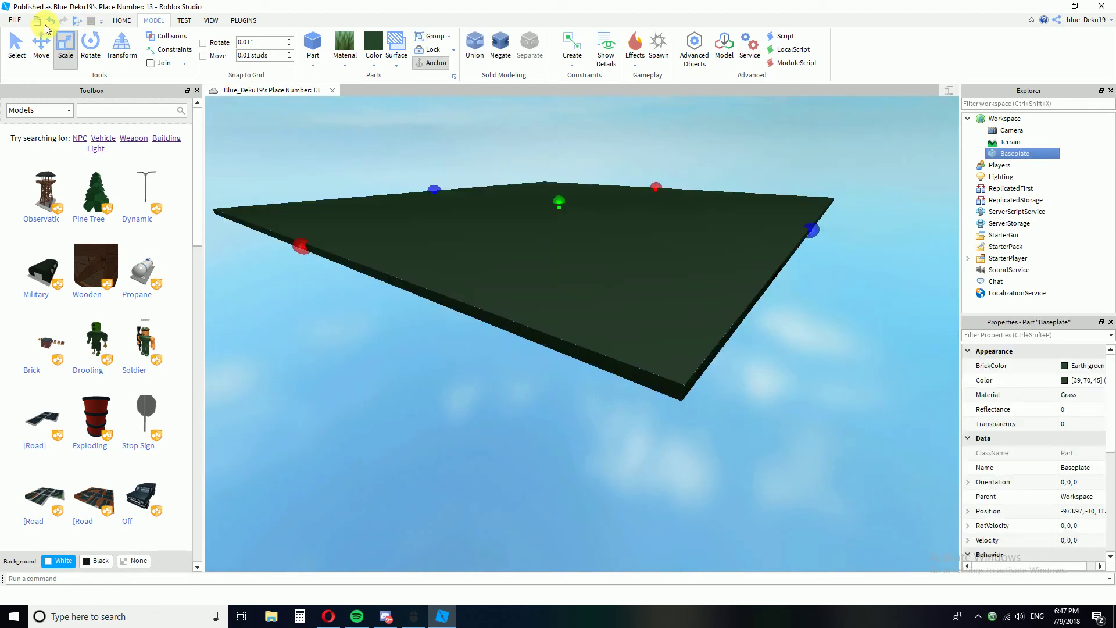
- Reposition the enlarged baseplate horizontally with the Move tool, to an X position of about -455
left_click(41, 46)
scroll(639, 151, "up", 5)
left_click_drag(690, 189, 802, 231)
right_click_drag(803, 231, 802, 230)
left_click_drag(839, 357, 792, 281)
right_click_drag(721, 240, 721, 240)
left_click(736, 196)
right_click_drag(727, 181, 728, 182)
left_click(652, 260)
- Lock the baseplate by turning its Locked property on
right_click_drag(413, 224, 413, 224)
scroll(1107, 401, "down", 3)
left_click(1065, 468)
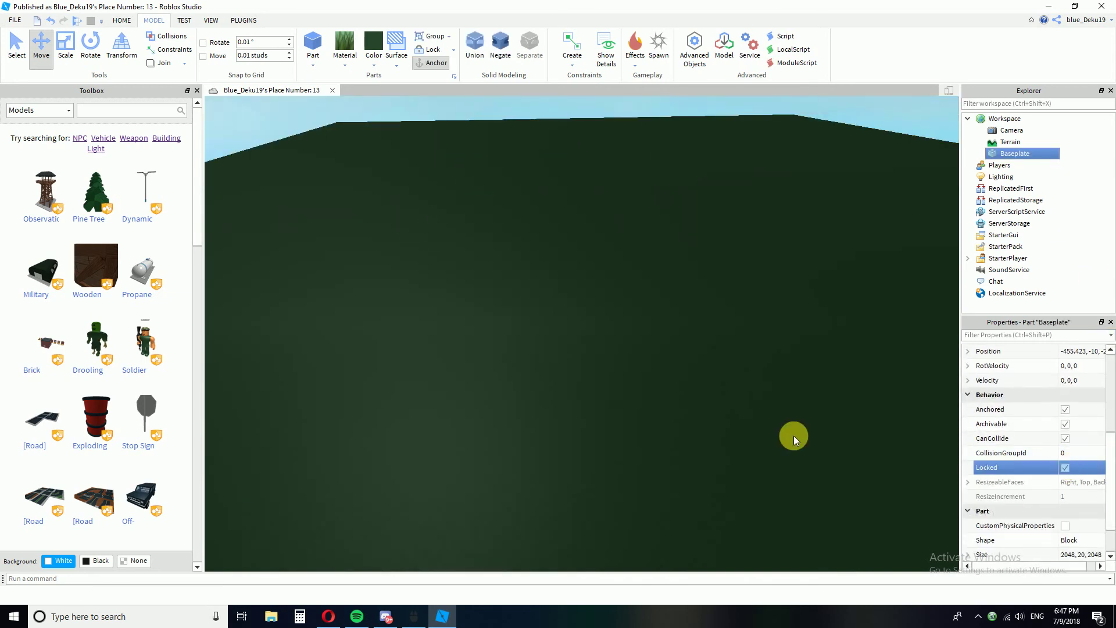
left_click(722, 384)
right_click_drag(720, 382, 719, 382)
- Set the baseplate's BrickColor to Parsley green and deselect it
left_click(1014, 154)
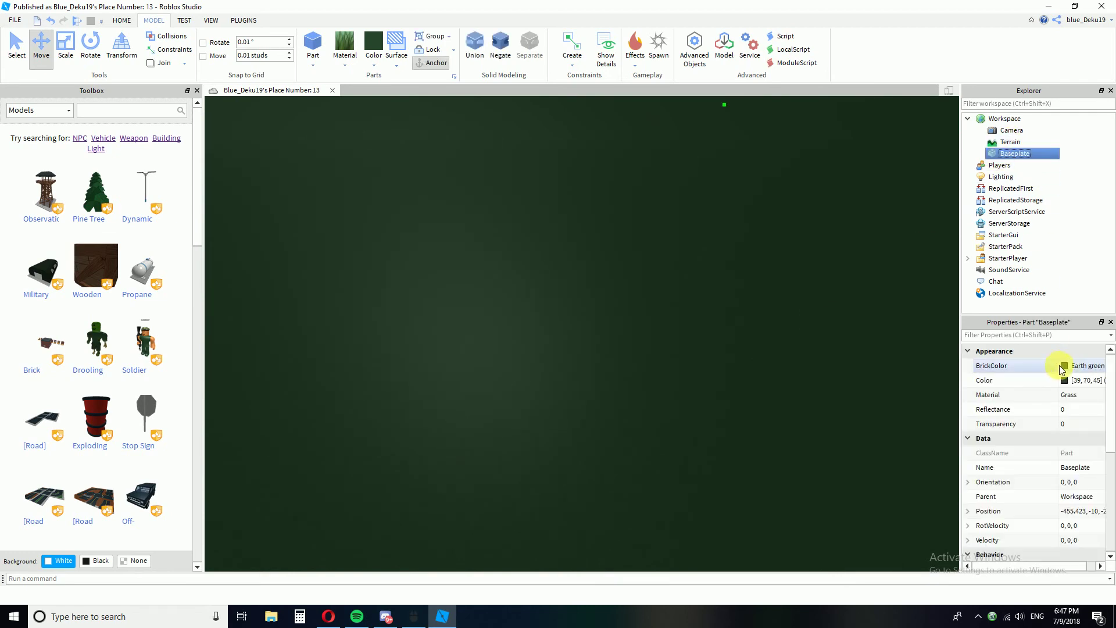
left_click(1075, 365)
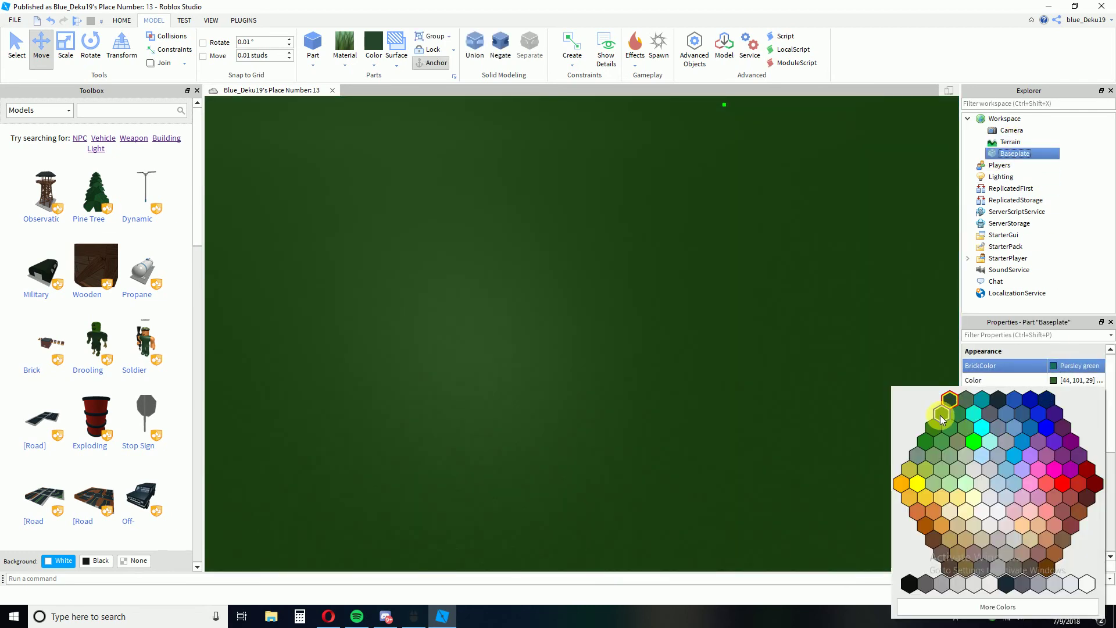
left_click(939, 415)
scroll(723, 366, "down", 3)
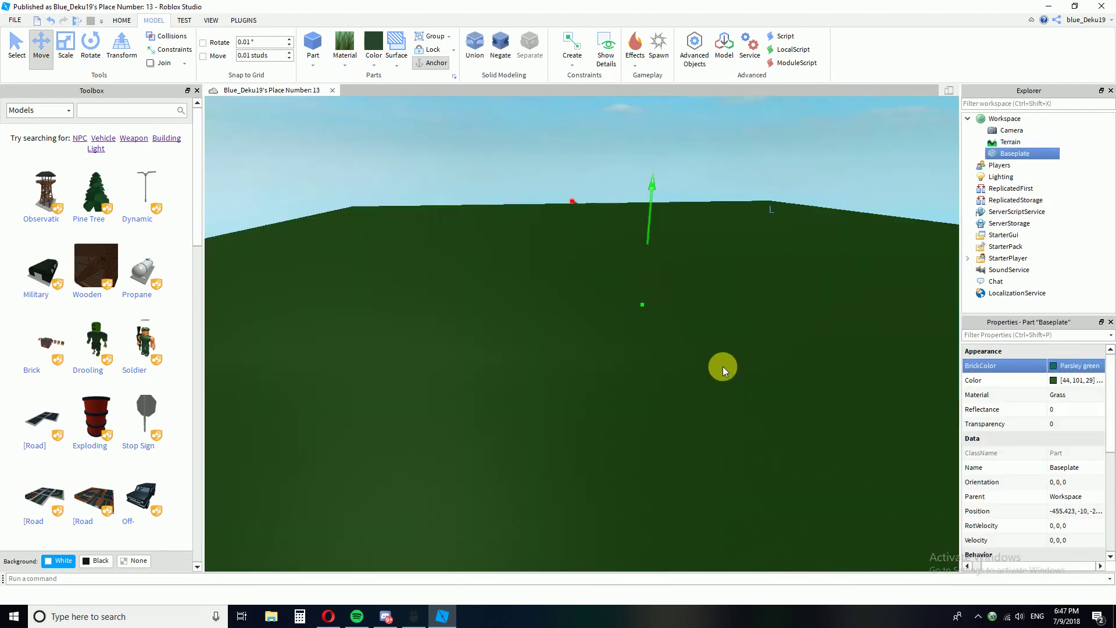
left_click(722, 350)
right_click_drag(721, 348, 619, 265)
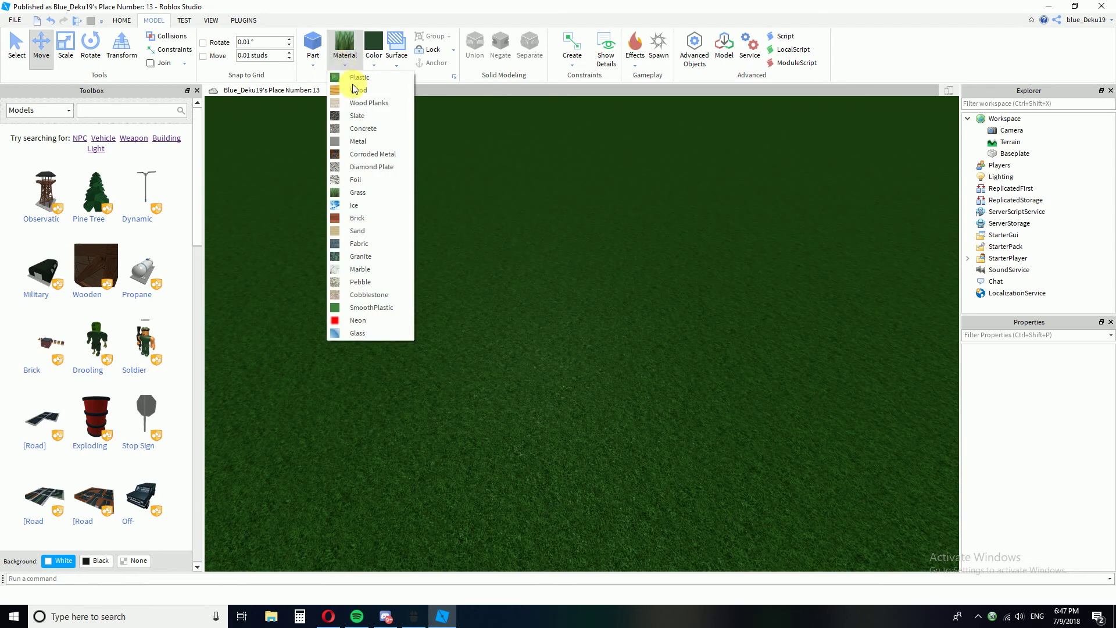
- With nothing selected, choose Concrete as the material and medium stone grey as the color for new parts
left_click(364, 122)
left_click(379, 65)
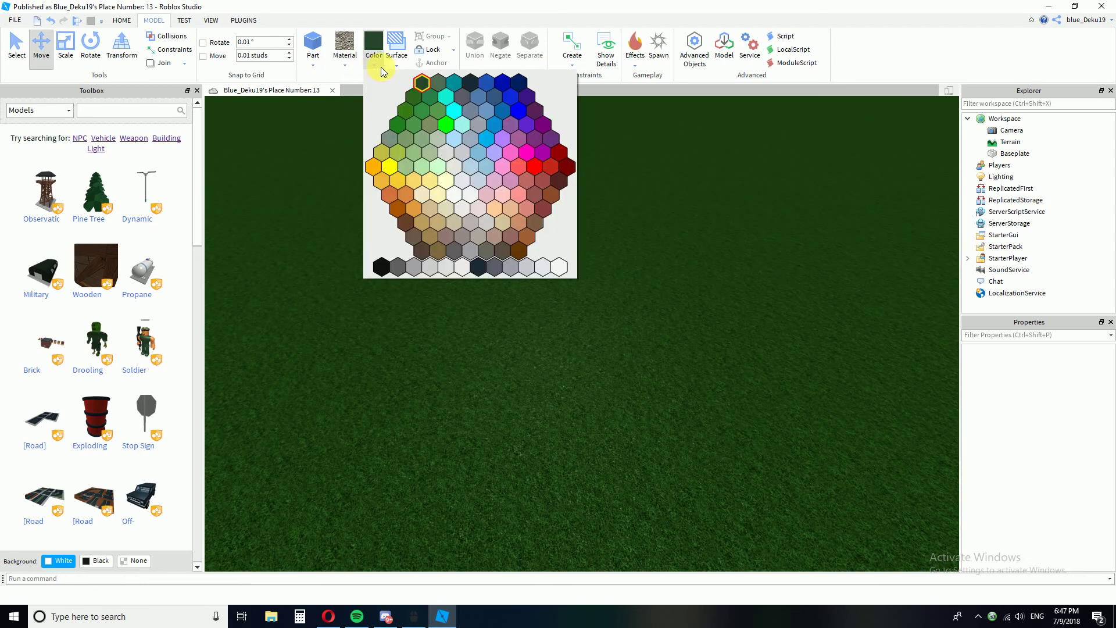
left_click(412, 268)
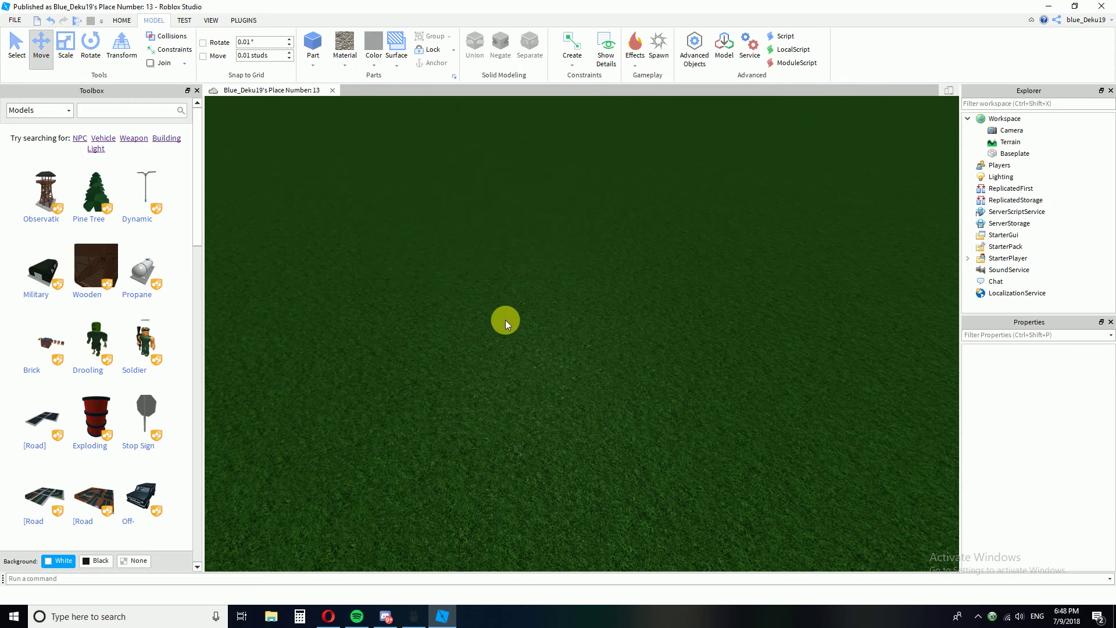
- Insert a concrete block part onto the grass baseplate
left_click(324, 42)
key("w")
right_click_drag(533, 246, 563, 246)
key("a")
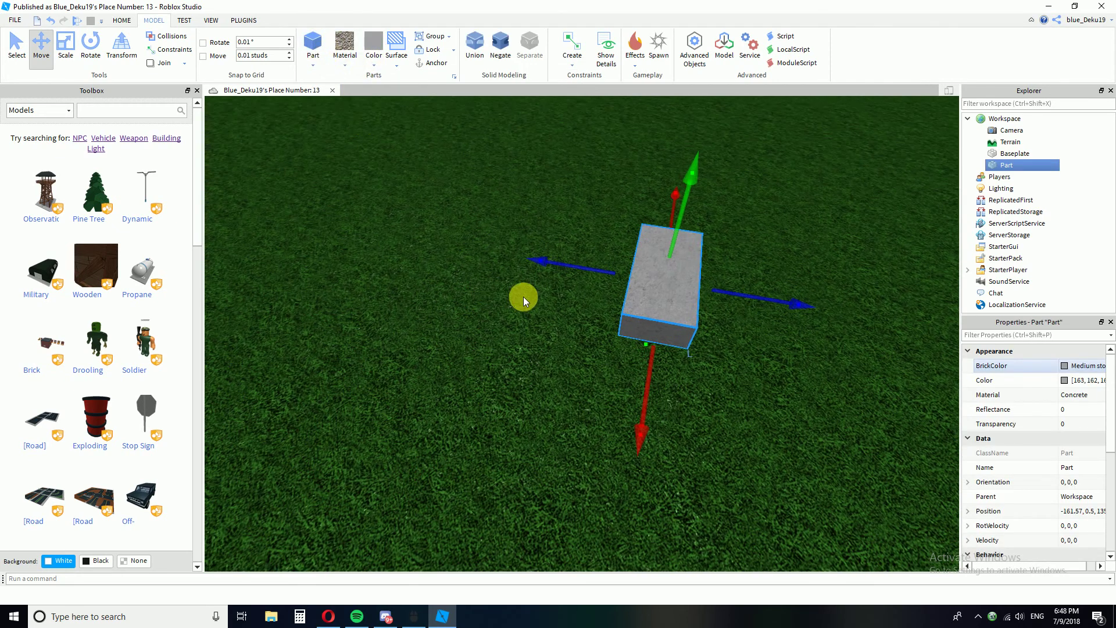
- Turn on move snapping with an increment of 1 and shift the new concrete part slightly along the grass
right_click_drag(525, 299, 539, 314)
key("d")
key("w")
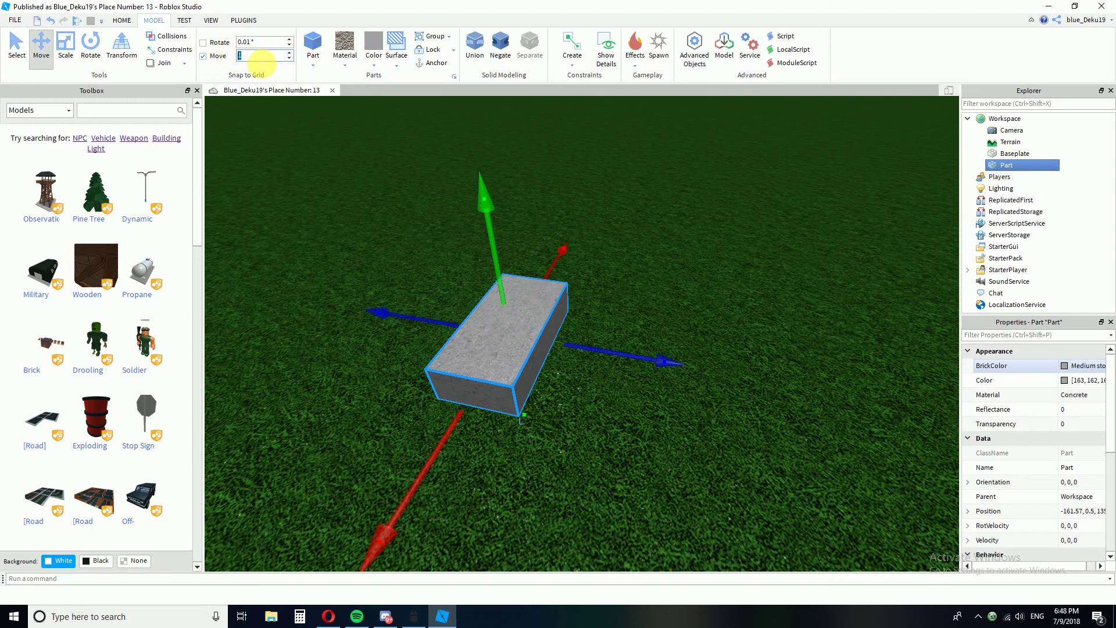
left_click_drag(480, 366, 540, 430)
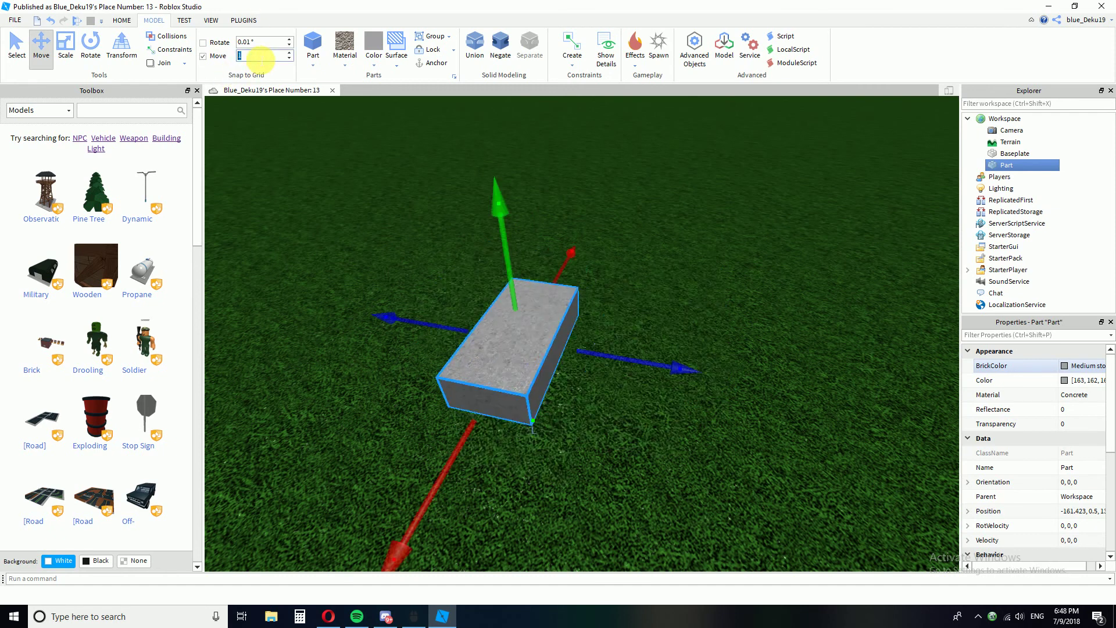
- Nudge the concrete part using 0.25-stud move snapping, and try rotating it with rotation snapping at 11.25°
left_click_drag(508, 357, 505, 380)
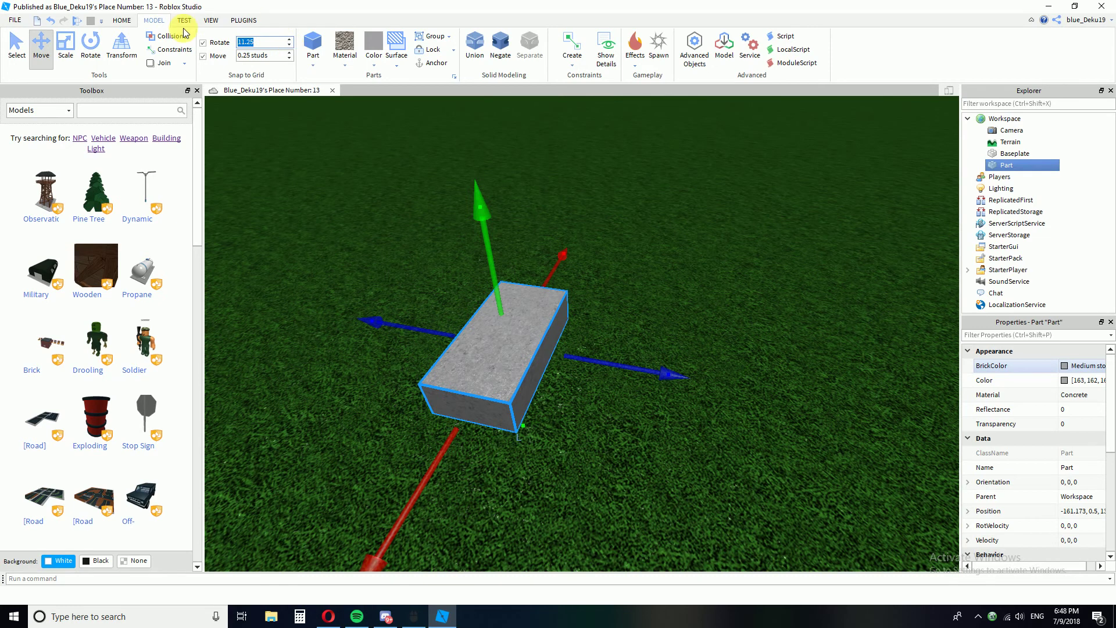
left_click(90, 44)
left_click_drag(551, 254, 691, 510)
key("ctrl+z")
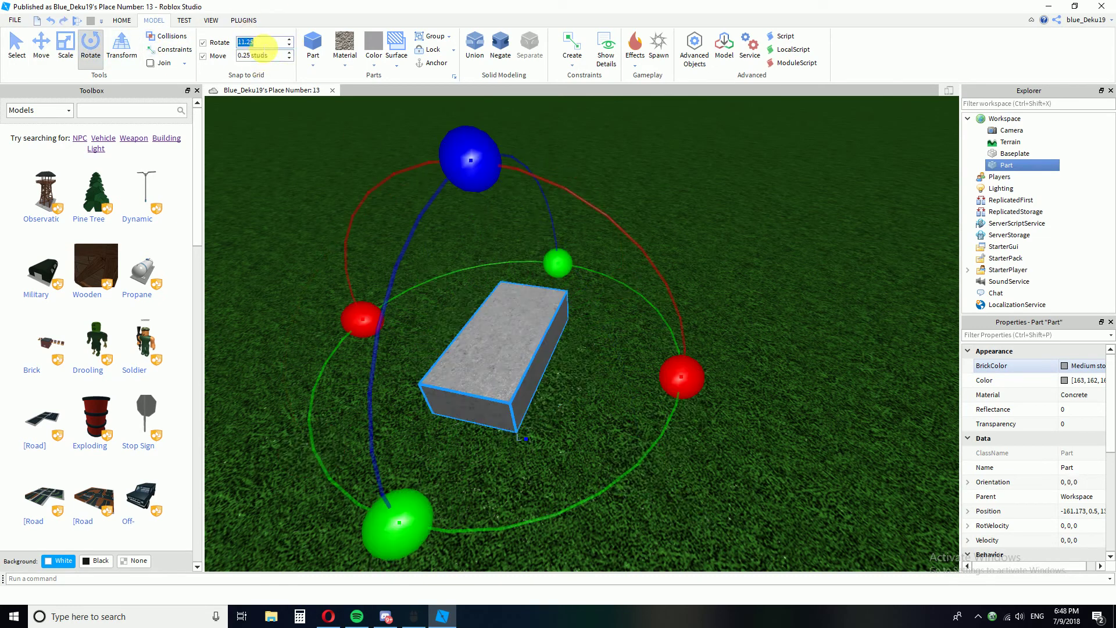
- Try rotating the part horizontally with rotation snapping of 45° and 22.5°
left_click_drag(552, 235, 415, 357)
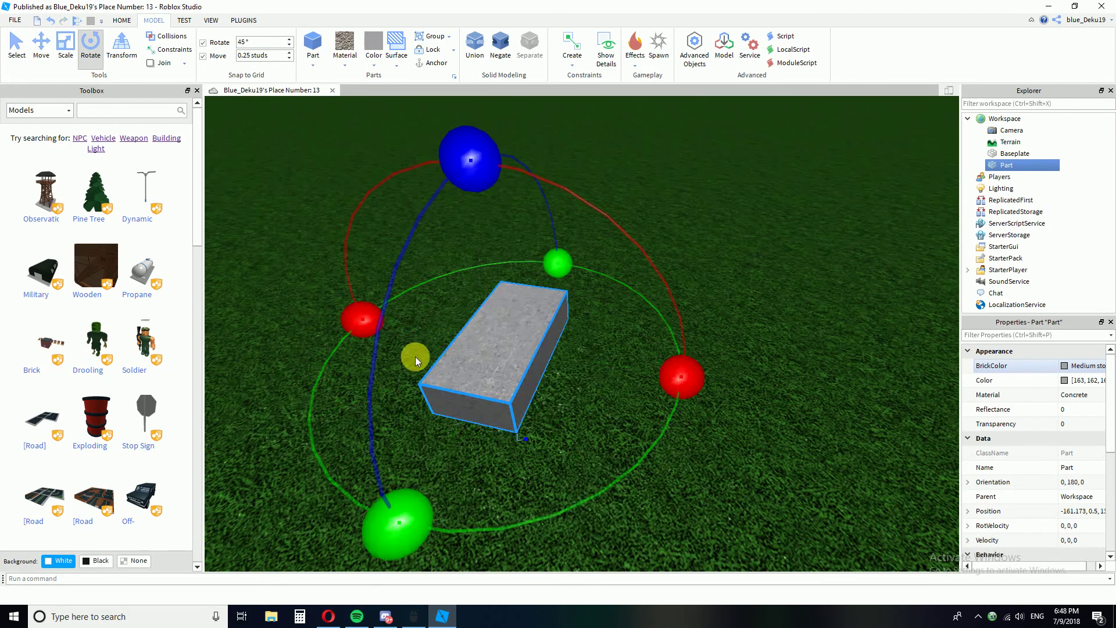
key("a")
key("d")
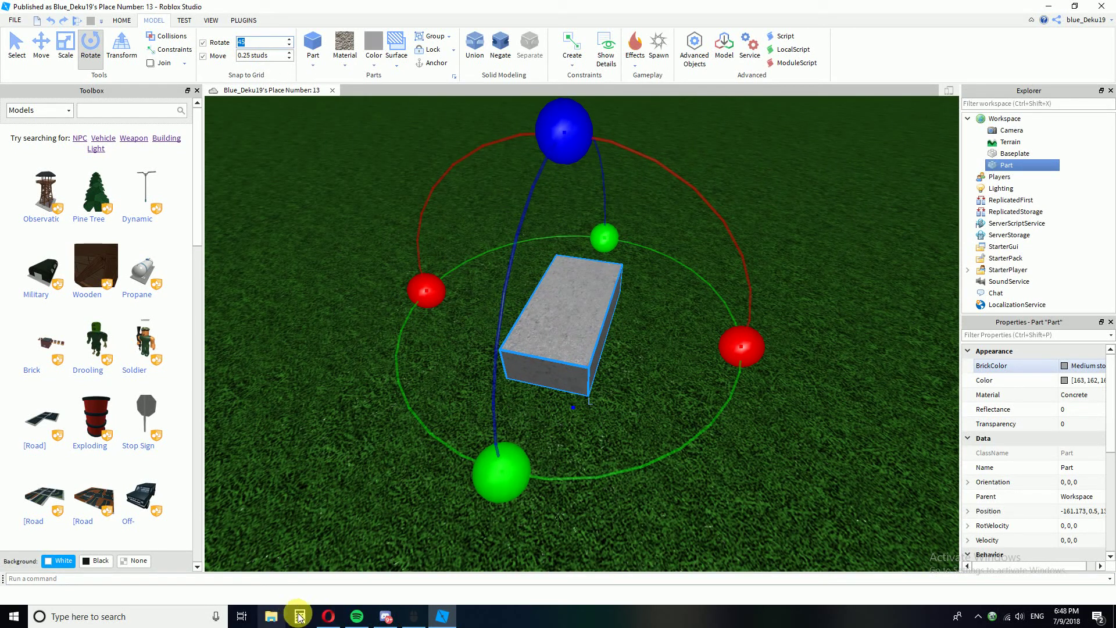
right_click_drag(322, 298, 339, 208)
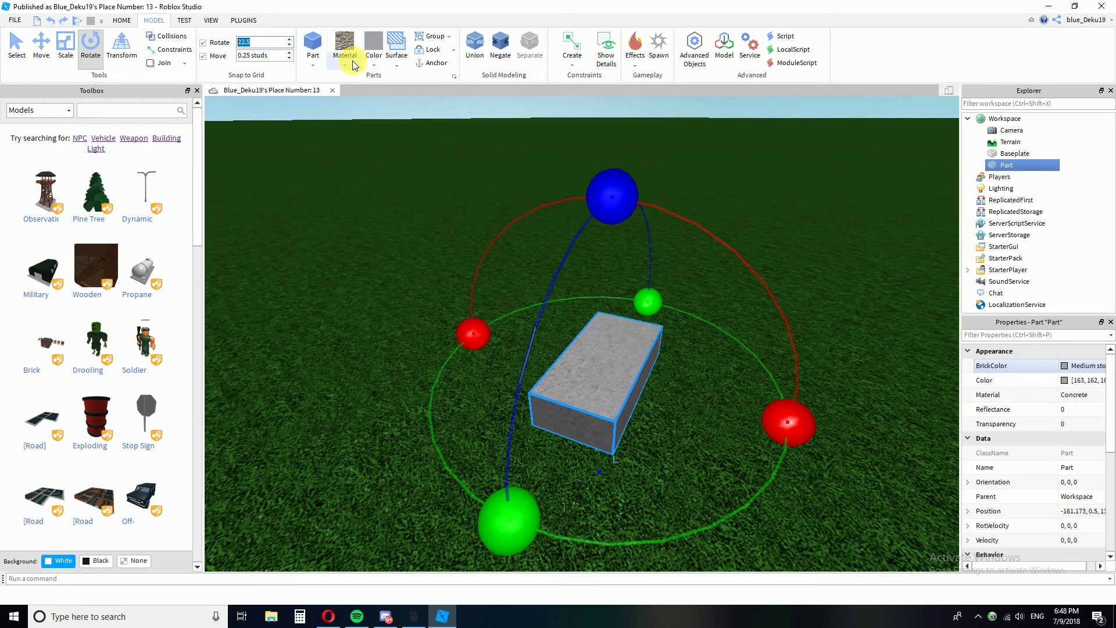
left_click_drag(615, 290, 639, 291)
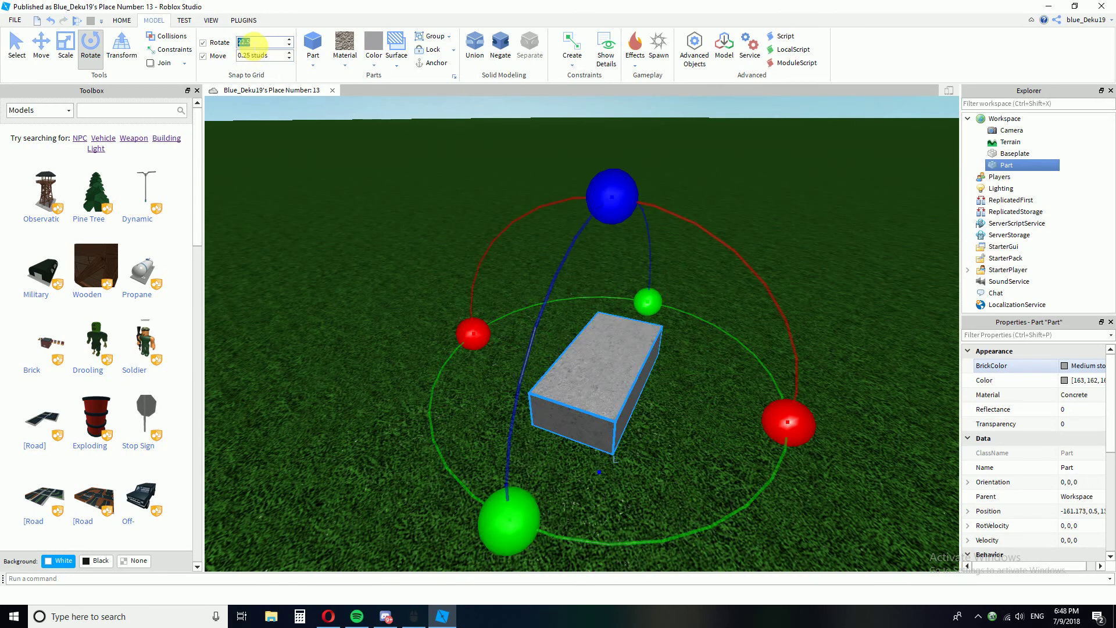
- Set rotation snapping to 11.25° and rotate the part about its vertical axis to an orientation of 0, -90, 0
left_click_drag(648, 301, 782, 250)
right_click_drag(745, 217, 745, 218)
left_click_drag(555, 361, 529, 362)
scroll(714, 324, "down", 2)
scroll(714, 325, "down", 1)
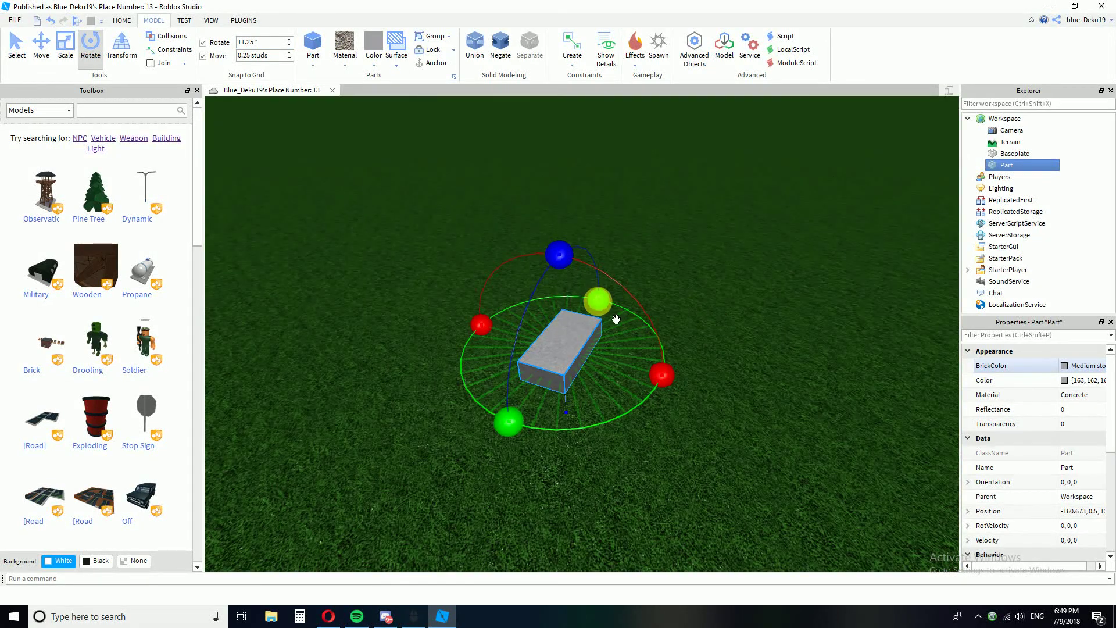
right_click_drag(591, 292, 591, 293)
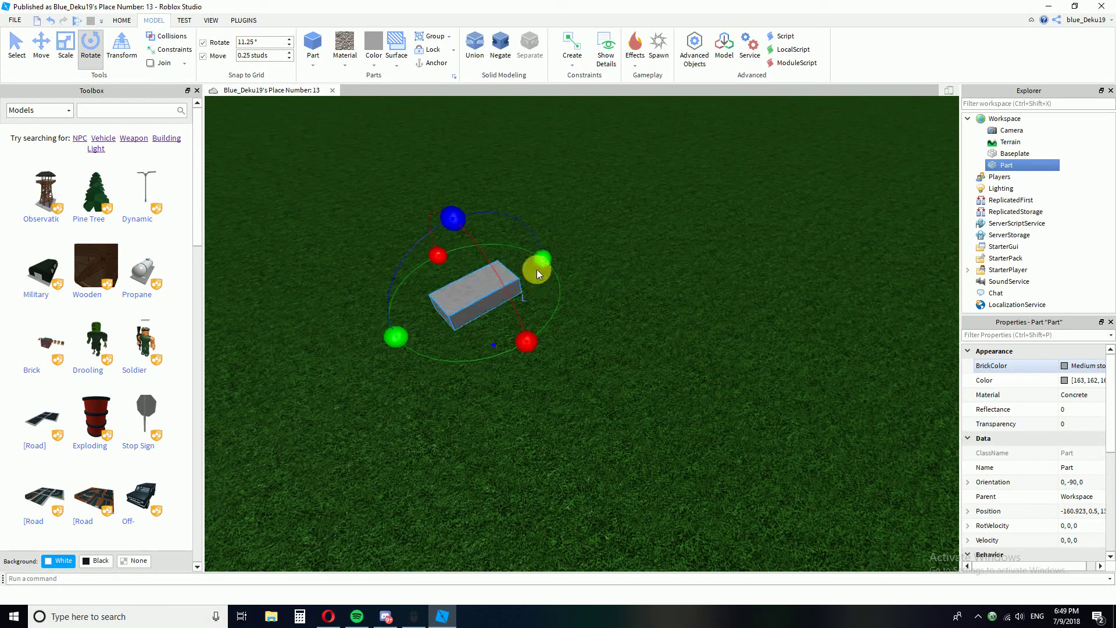
right_click_drag(526, 290, 526, 289)
- Slide the rotated part a short distance across the grass
scroll(527, 290, "up", 3)
left_click_drag(567, 375, 526, 366)
right_click_drag(556, 295, 556, 295)
left_click_drag(615, 383, 582, 372)
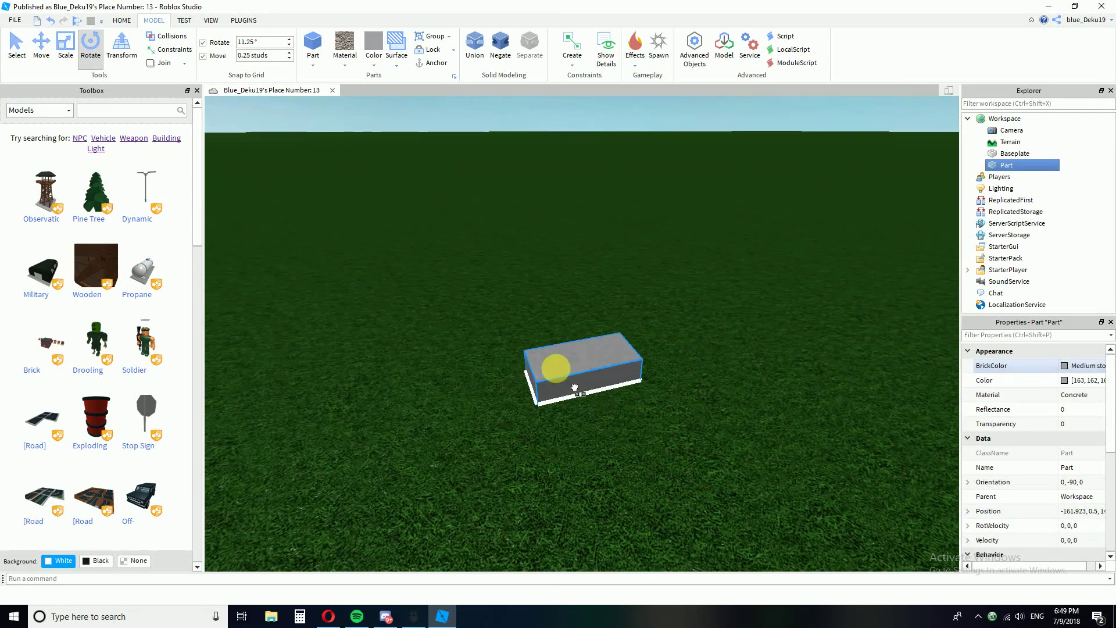
key("a")
right_click_drag(562, 300, 563, 301)
key("w")
key("a")
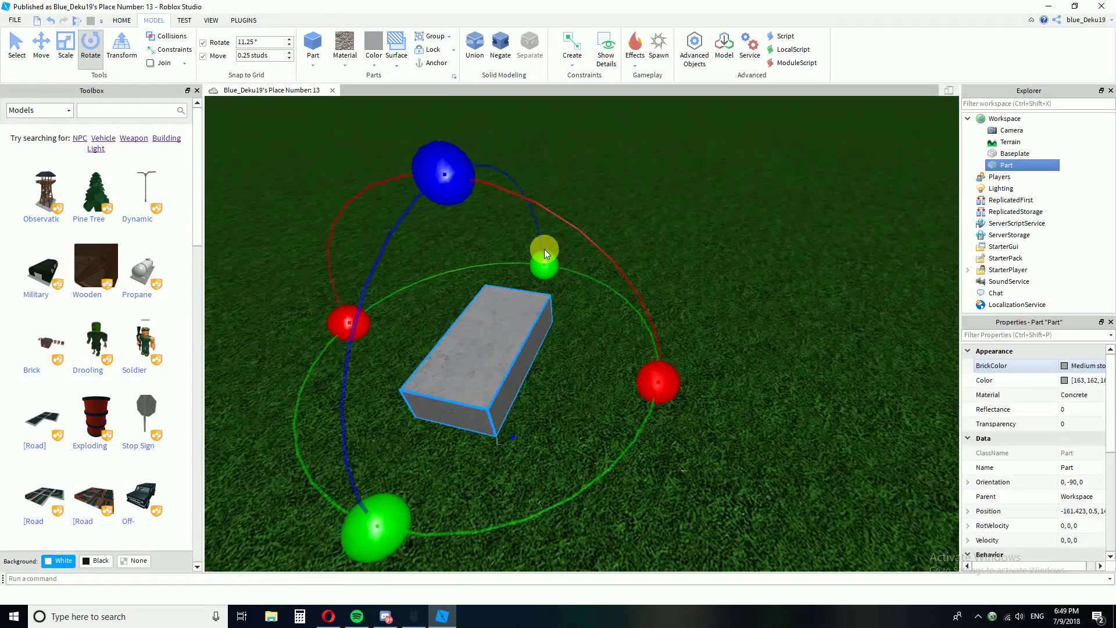
- Scale the concrete part outward at both ends into a long, narrow strip
left_click(71, 50)
right_click_drag(626, 277, 626, 278)
key("a")
right_click_drag(556, 312, 606, 309)
key("s")
key("a")
key("d")
left_click_drag(625, 336, 822, 334)
key("a")
left_click_drag(592, 337, 273, 352)
right_click_drag(364, 309, 363, 308)
key("d")
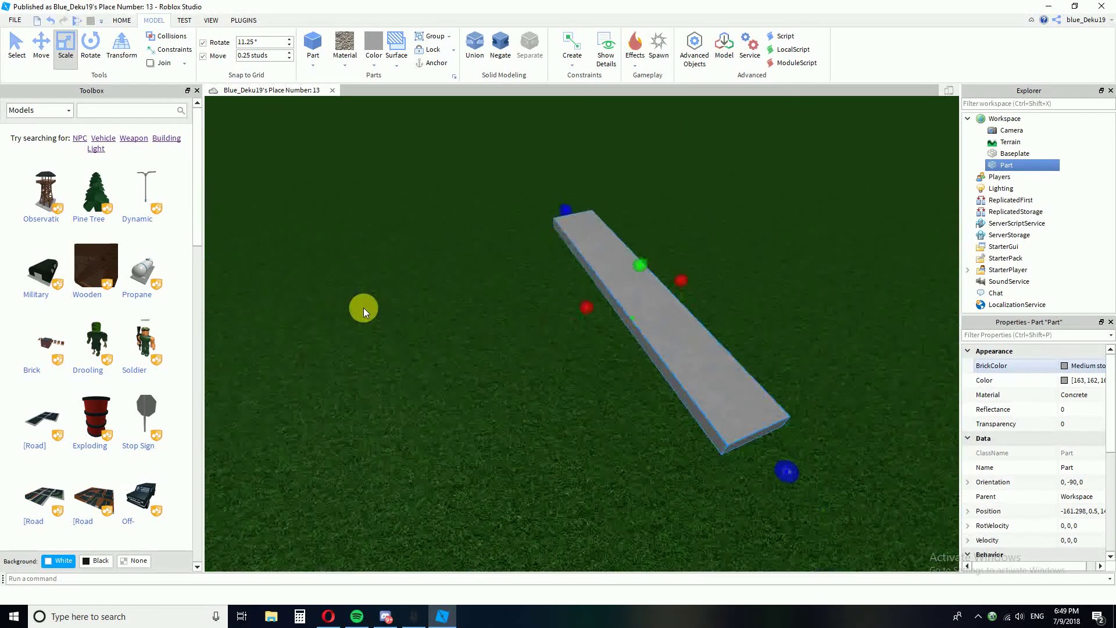
- Widen the strip on both long sides into a large flat slab
key("s")
left_click_drag(548, 309, 227, 396)
right_click_drag(616, 286, 616, 287)
key("d")
left_click_drag(694, 278, 744, 289)
right_click_drag(602, 349, 602, 350)
key("s")
left_click_drag(516, 338, 480, 437)
key("d")
right_click_drag(561, 399, 560, 399)
scroll(559, 399, "down", 5)
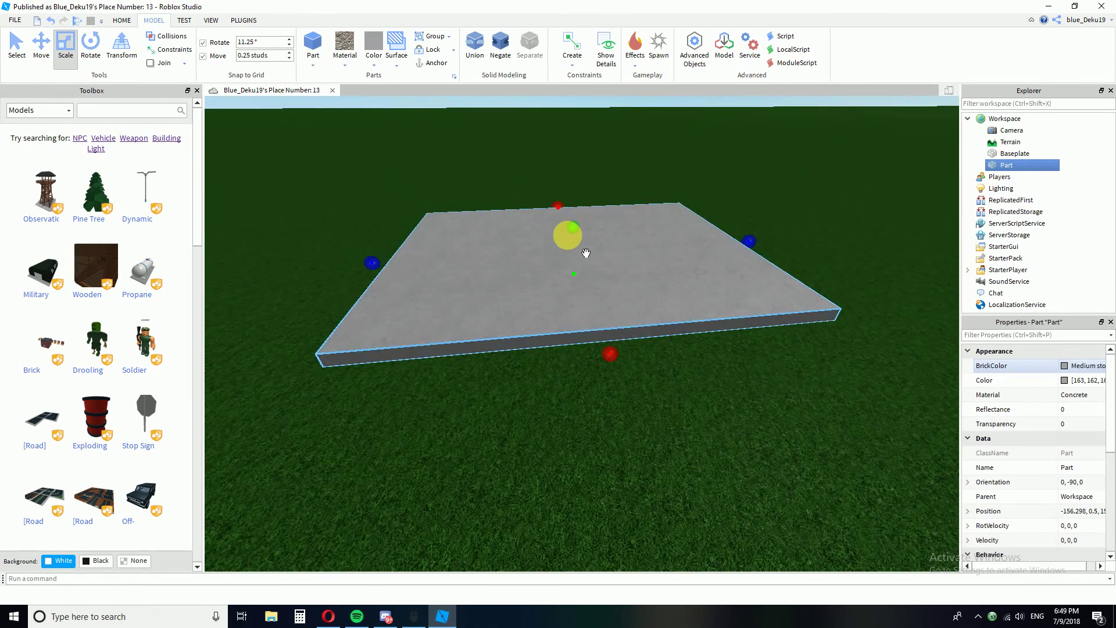
- Scale the slab's top face upward to form a tall block
left_click_drag(589, 248, 583, 216)
key("s")
right_click_drag(586, 201, 570, 185)
key("d")
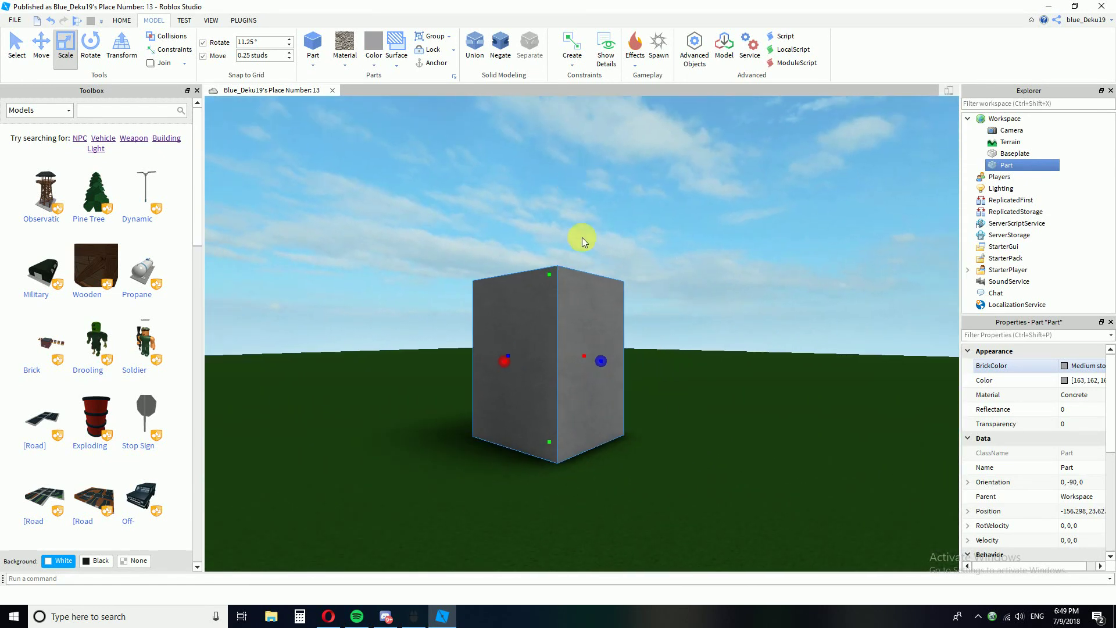
mouse_move(550, 274)
left_mouse_down()
mouse_move(543, 237)
mouse_move(549, 256)
left_mouse_up()
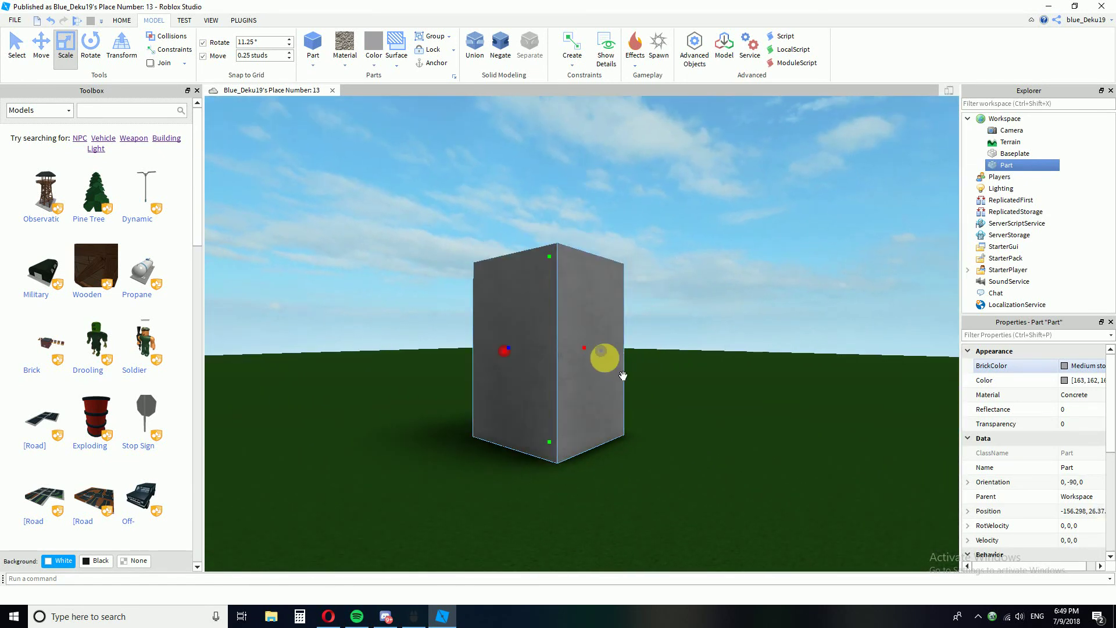
- Extend the block horizontally and lower its top to form a long, low box
left_click_drag(622, 375, 661, 385)
right_click_drag(650, 354, 638, 351)
key("a")
left_click_drag(589, 326, 680, 335)
left_click(547, 196)
left_click_drag(563, 212, 568, 346)
key("w")
right_click_drag(588, 316, 625, 309)
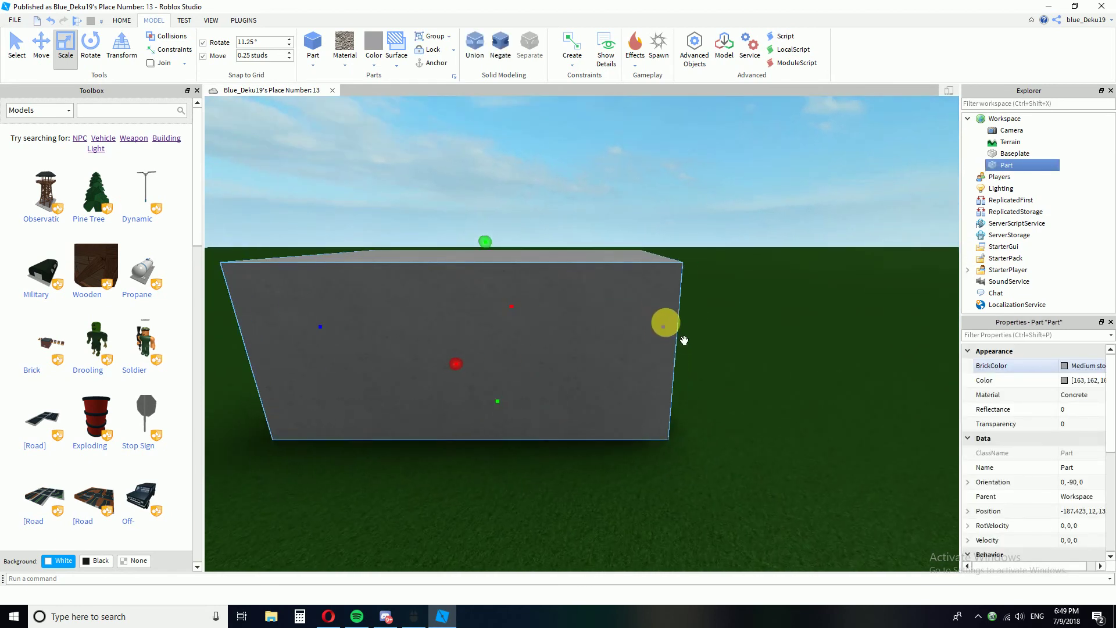
- Adjust the box's side faces to refine its length and width on the grass
left_click_drag(662, 329, 688, 329)
right_click_drag(667, 306, 665, 304)
key("s")
key("a")
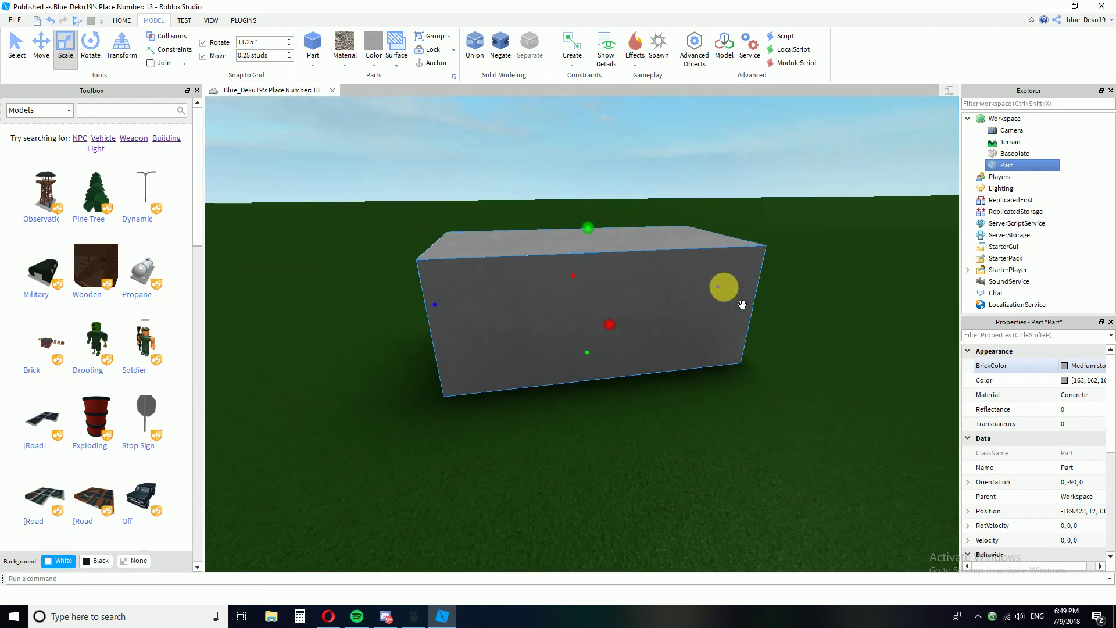
left_click_drag(722, 287, 677, 296)
left_click_drag(611, 304, 690, 294)
right_click_drag(691, 294, 692, 289)
key("a")
key("s")
left_click_drag(543, 275, 610, 290)
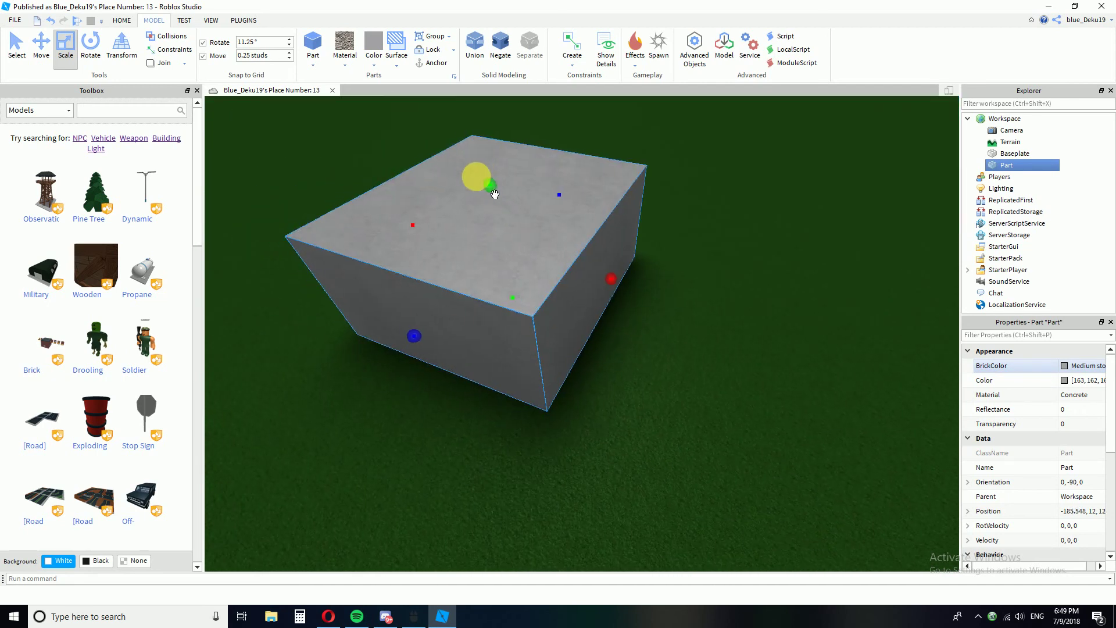
- Scale the box's top face upward to turn it into a tall tower
left_click_drag(510, 203, 568, 296)
key("s")
key("a")
mouse_move(550, 278)
right_mouse_down()
mouse_move(560, 277)
mouse_move(556, 295)
right_mouse_up()
- Give the tower the SmoothPlastic material and the Institutional white color
left_click(344, 60)
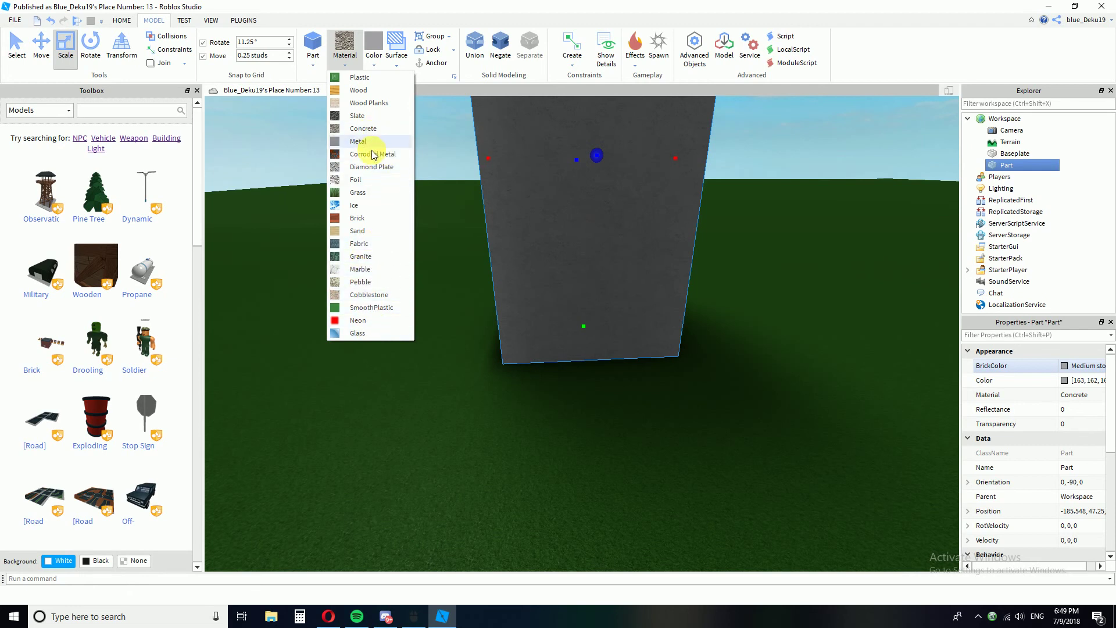
left_click(371, 308)
scroll(593, 349, "up", 6)
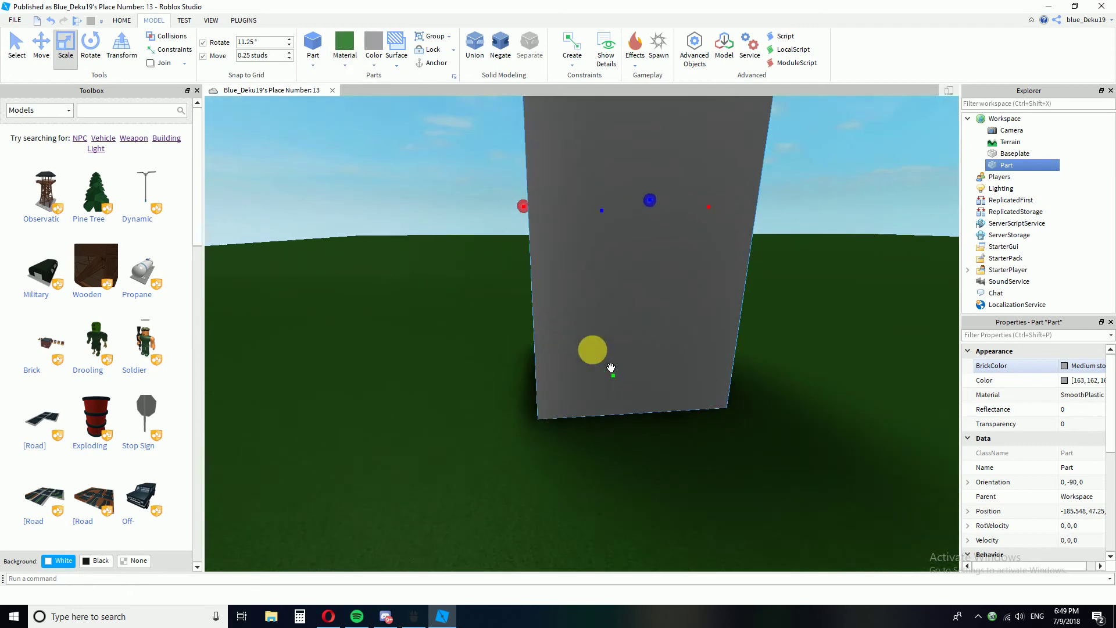
scroll(592, 350, "down", 4)
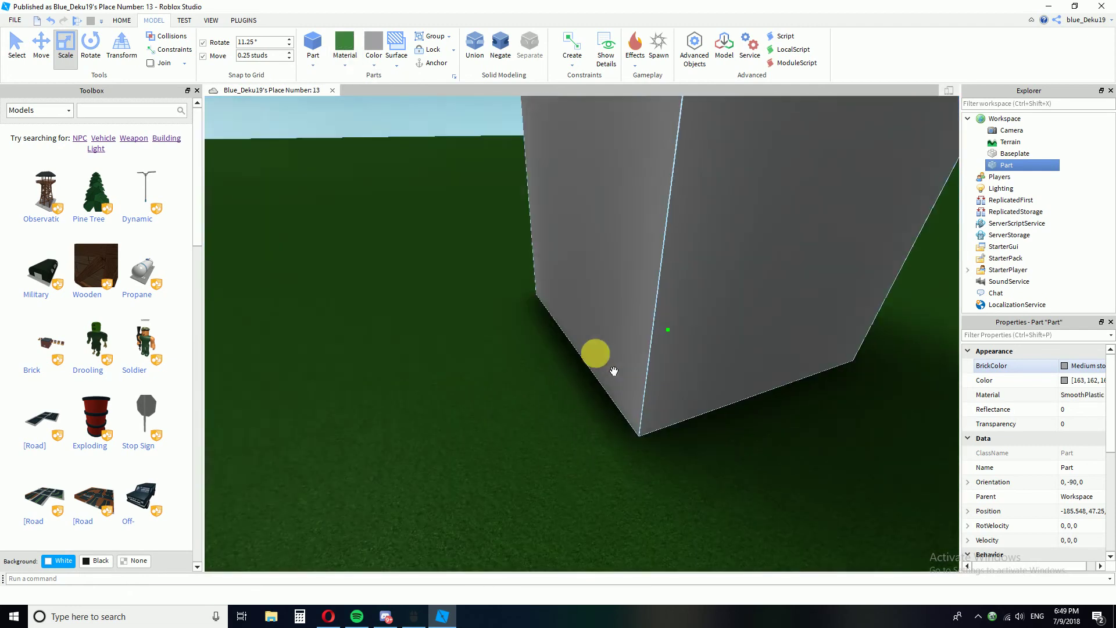
left_click(375, 67)
left_click(563, 267)
key("f")
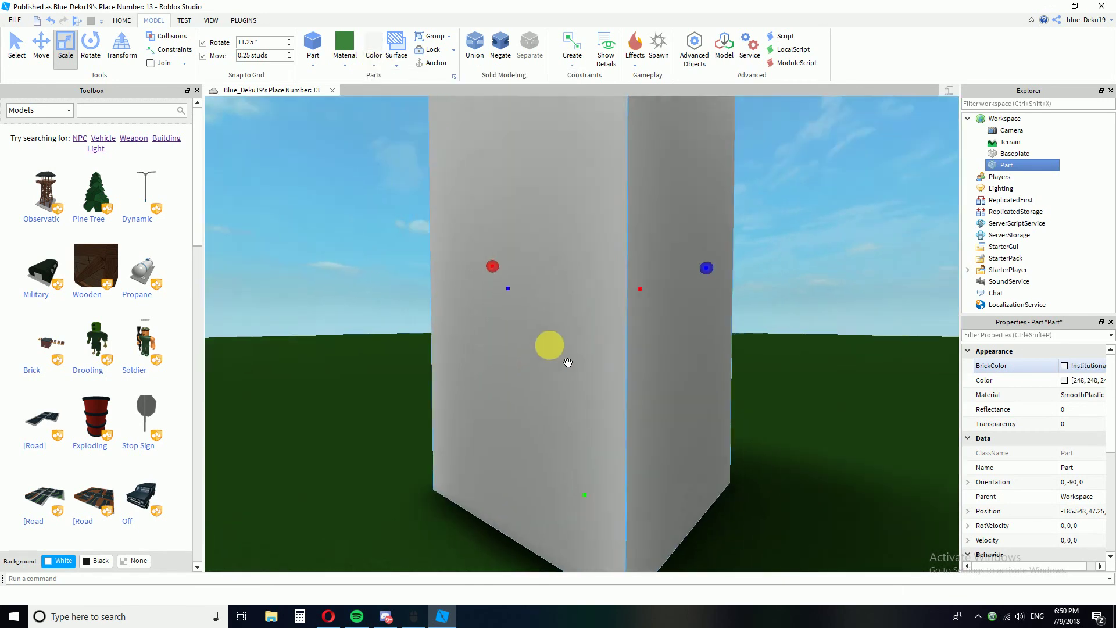
- Insert a new block part on the grass beside the tower
mouse_move(580, 336)
right_mouse_down()
mouse_move(592, 306)
mouse_move(572, 303)
mouse_move(577, 295)
mouse_move(573, 318)
right_mouse_up()
left_click(577, 296)
scroll(512, 250, "down", 3)
left_click(313, 44)
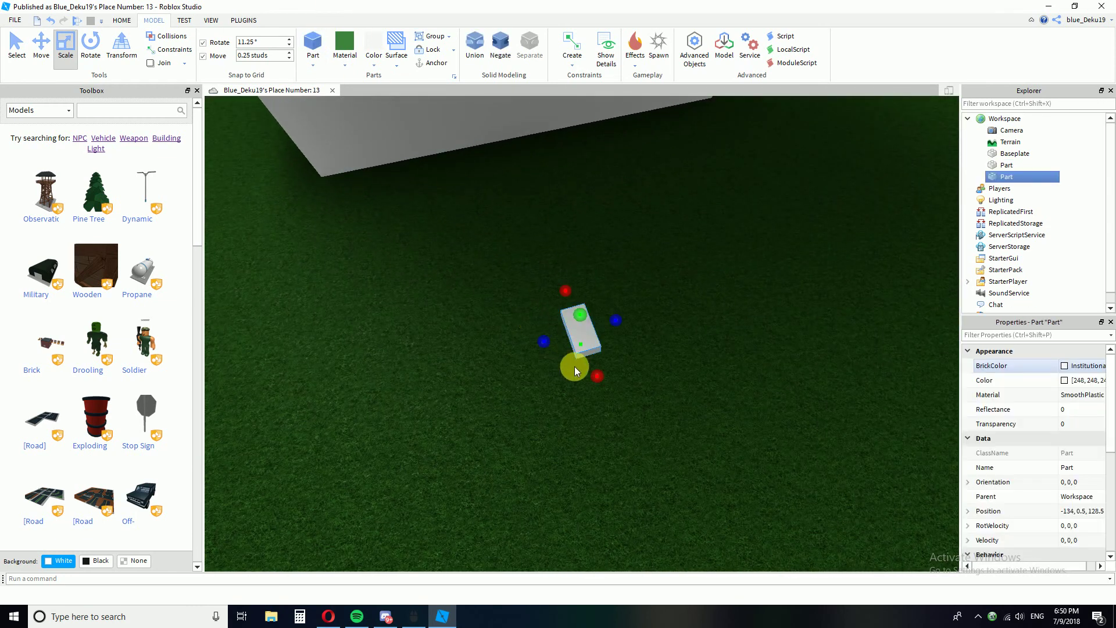
right_click_drag(581, 334, 590, 388)
scroll(590, 388, "up", 2)
- Move the small part against the tower and place it at the foot of the wall
left_click_drag(593, 494, 580, 404)
right_click_drag(587, 453, 580, 404)
left_click_drag(580, 404, 583, 426)
right_click_drag(580, 404, 583, 426)
left_click_drag(583, 426, 583, 427)
right_click_drag(583, 426, 583, 426)
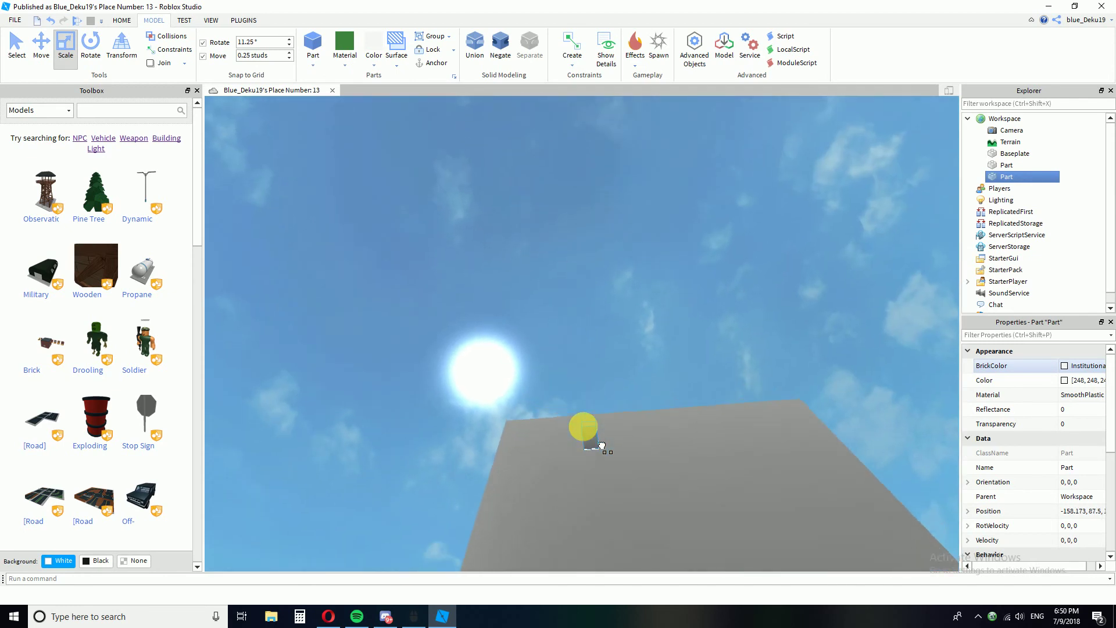
left_click_drag(583, 426, 583, 427)
right_click_drag(582, 427, 583, 427)
left_click_drag(602, 446, 649, 323)
right_click_drag(631, 304, 675, 403)
left_click_drag(557, 382, 550, 377)
right_click_drag(561, 349, 591, 330)
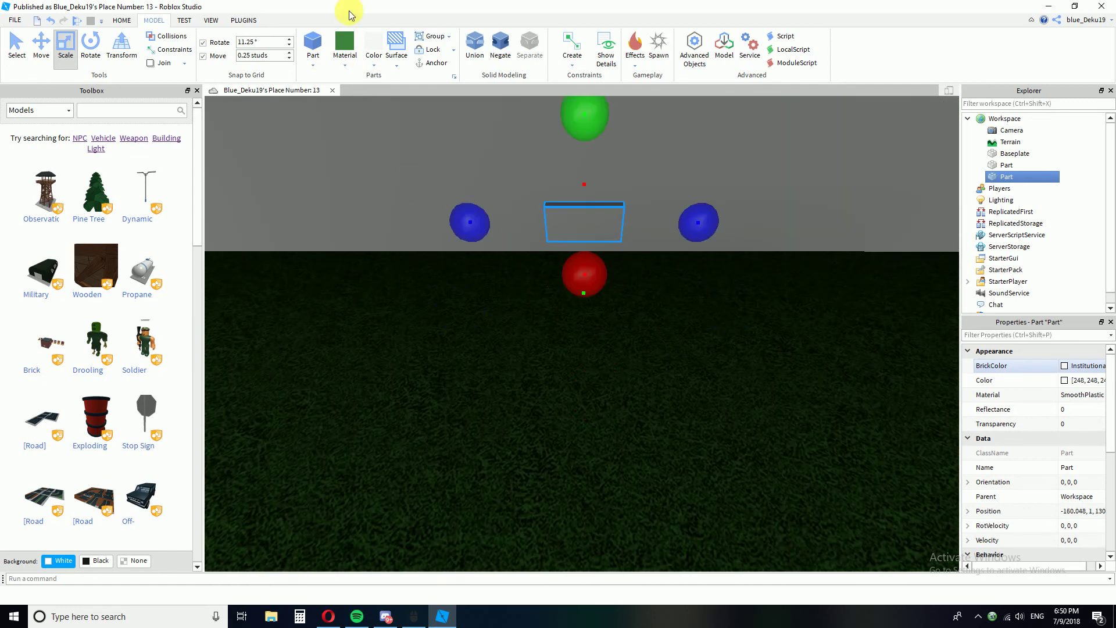
- Try a dark color on the small part and settle on Fossil
left_click(378, 61)
left_click(495, 267)
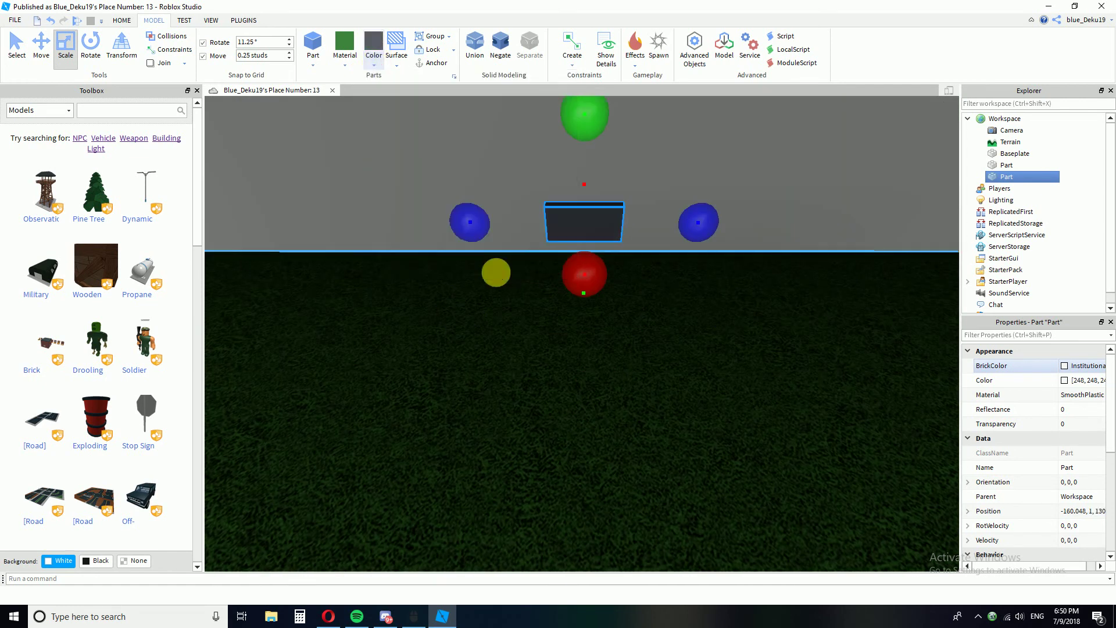
left_click(368, 65)
left_click(512, 270)
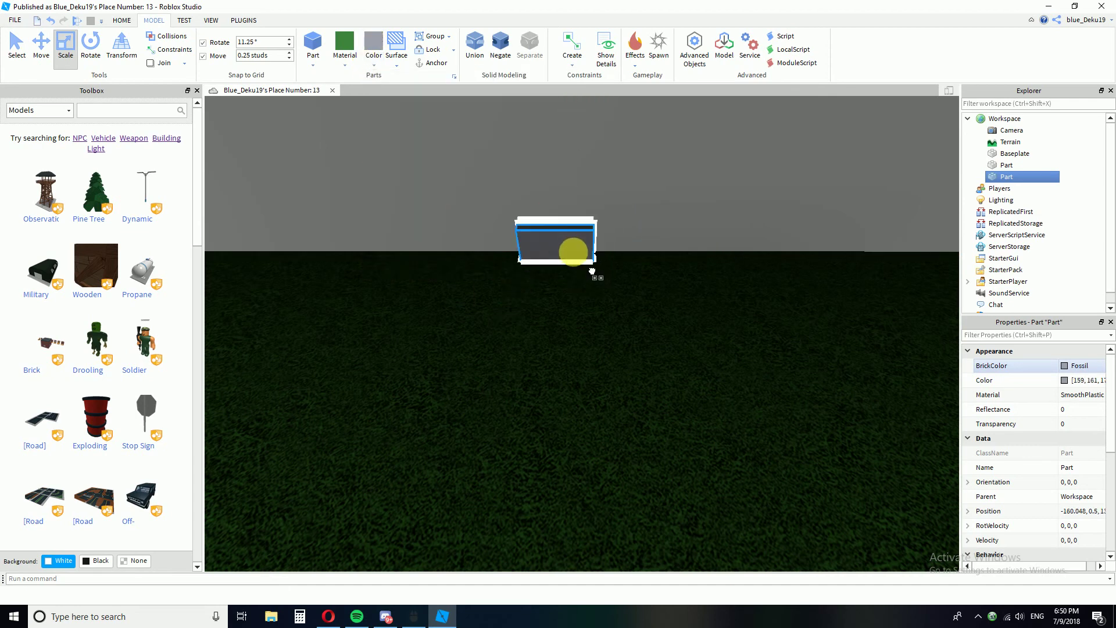
- Thin the Fossil-colored part against the tower wall and stretch it along the wall's base
right_click_drag(596, 269, 613, 331)
right_click_drag(643, 372, 583, 340)
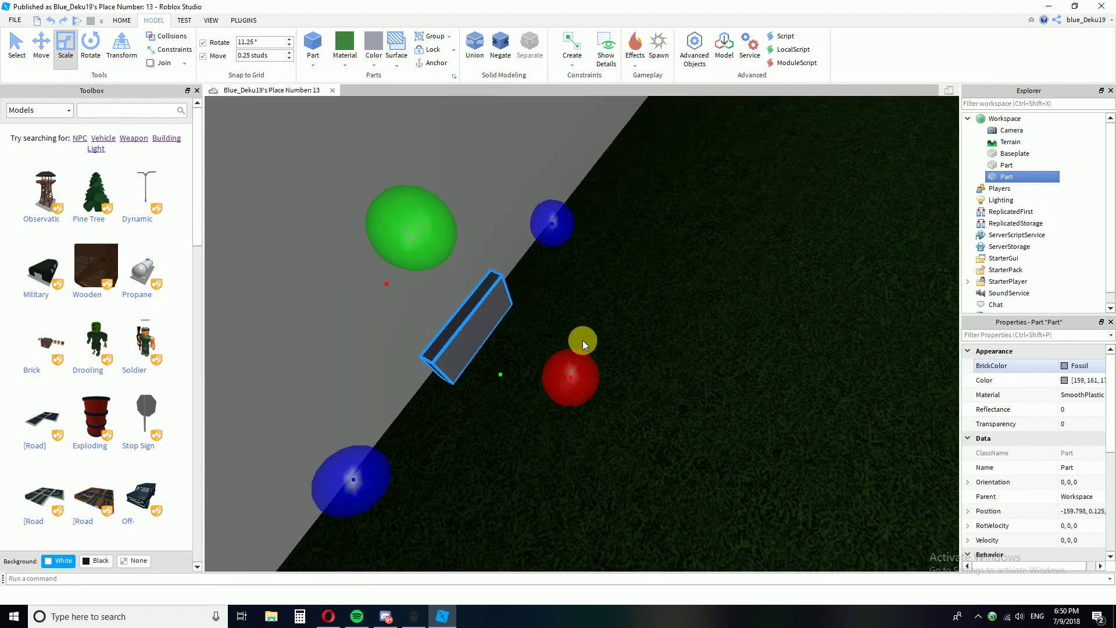
right_click_drag(488, 358, 793, 347)
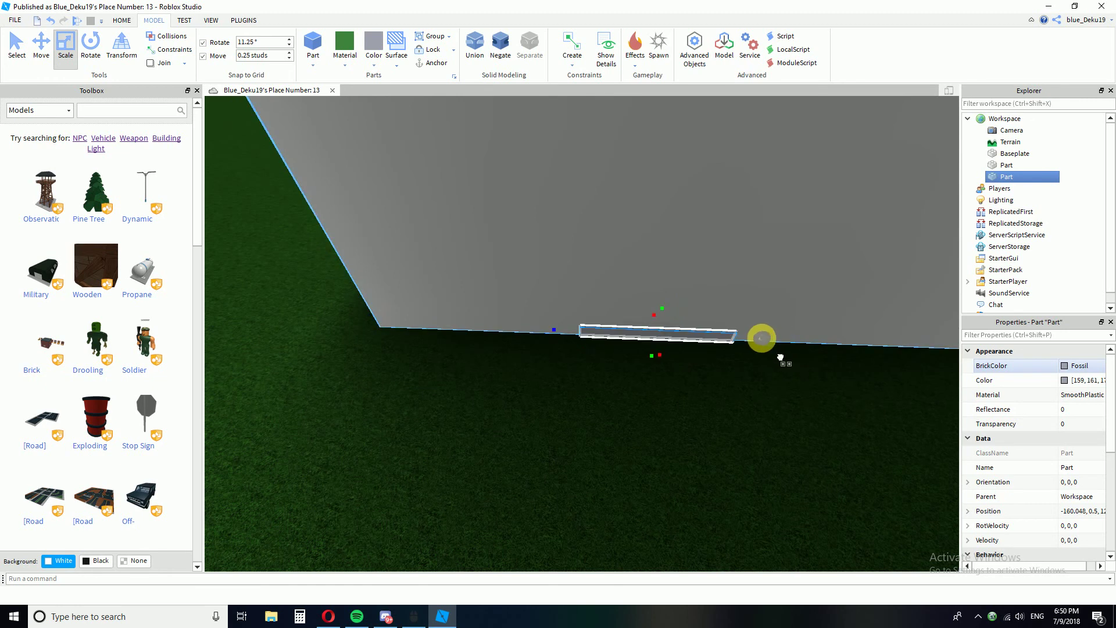
key("w")
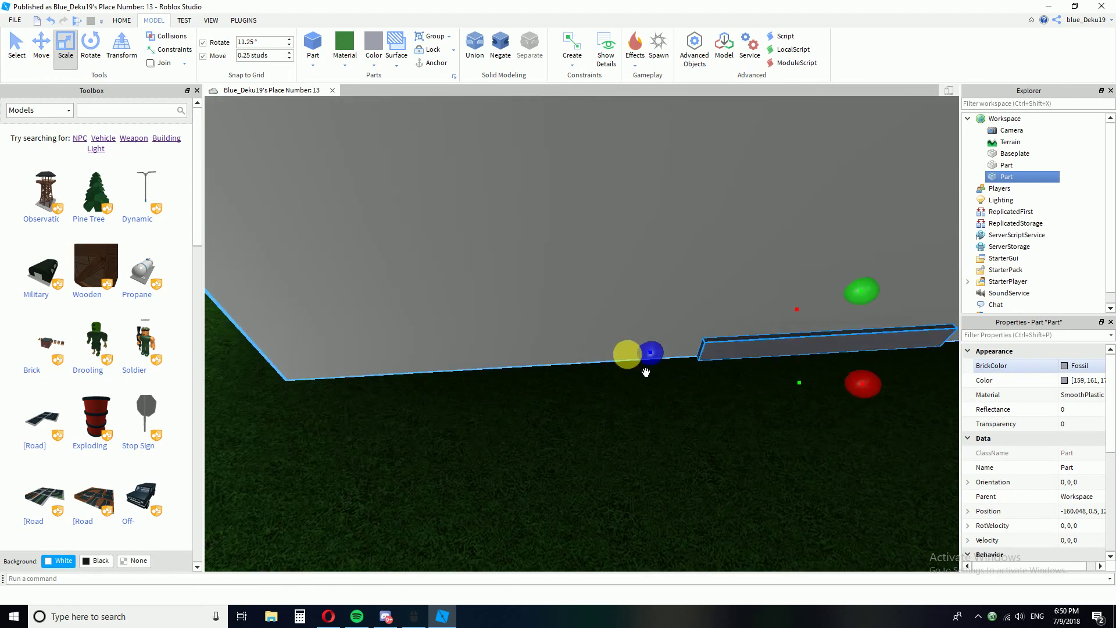
left_click_drag(651, 354, 555, 375)
key("a")
right_click_drag(574, 394, 632, 356)
- Set the stretched part's Size to 0.25, 1, 10
left_click_drag(1111, 390, 1113, 519)
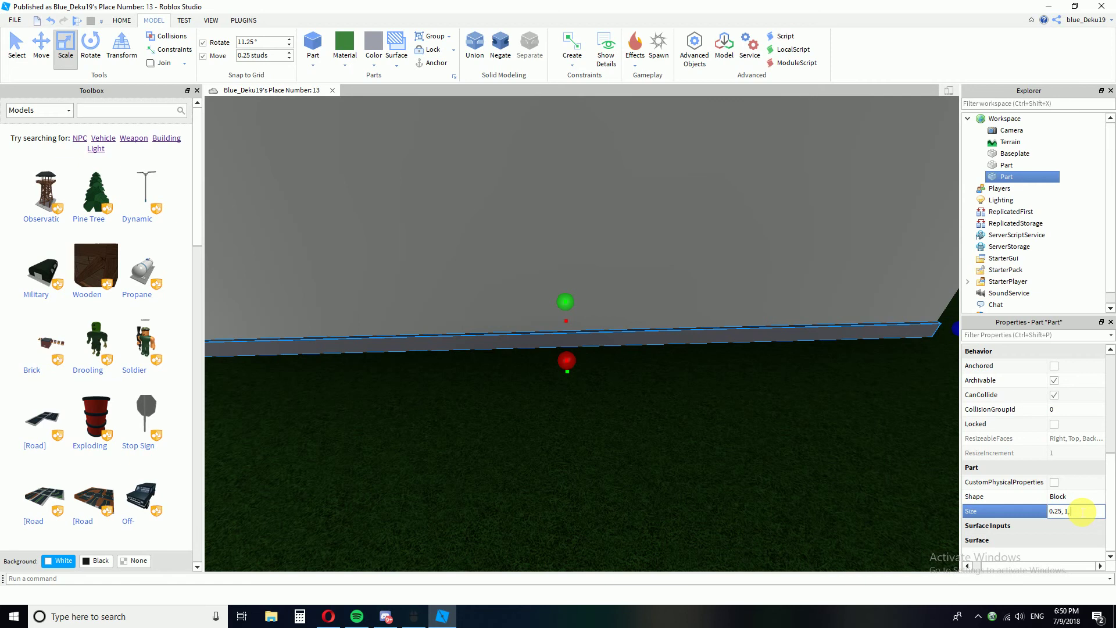
right_click_drag(814, 441, 728, 379)
scroll(804, 433, "down", 4)
scroll(728, 379, "up", 4)
- Scale the part upward to a height of 9.75 to form a door panel, and deselect it
left_click_drag(578, 351, 559, 228)
scroll(574, 257, "down", 2)
key("a")
mouse_move(559, 228)
right_mouse_down()
mouse_move(590, 229)
mouse_move(572, 243)
right_mouse_up()
key("a")
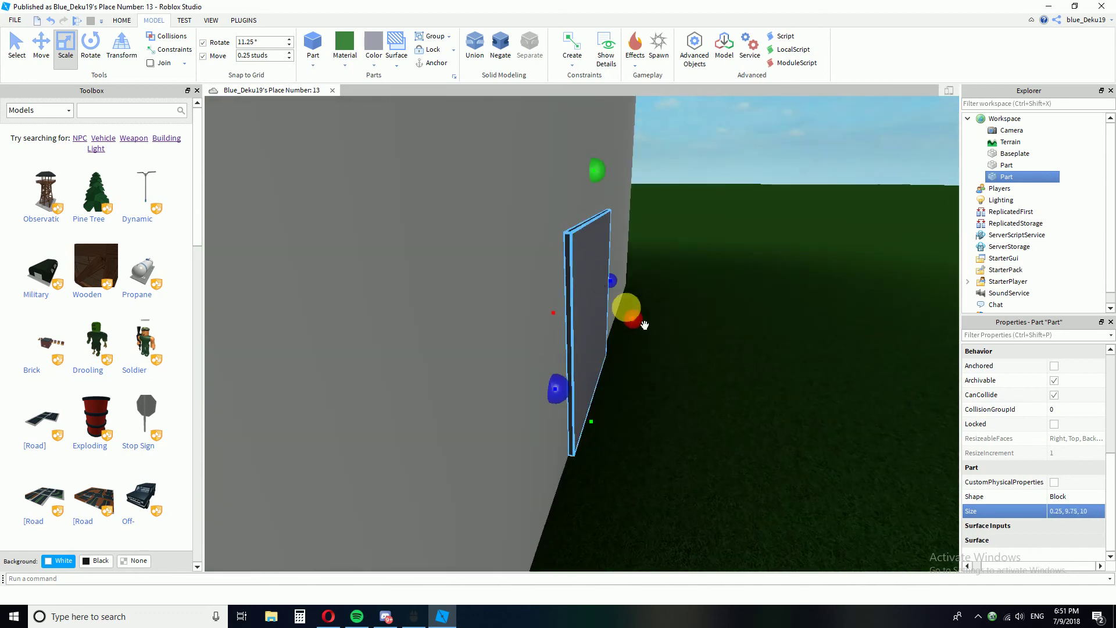
key("d")
right_click_drag(697, 344, 697, 343)
left_click(698, 341)
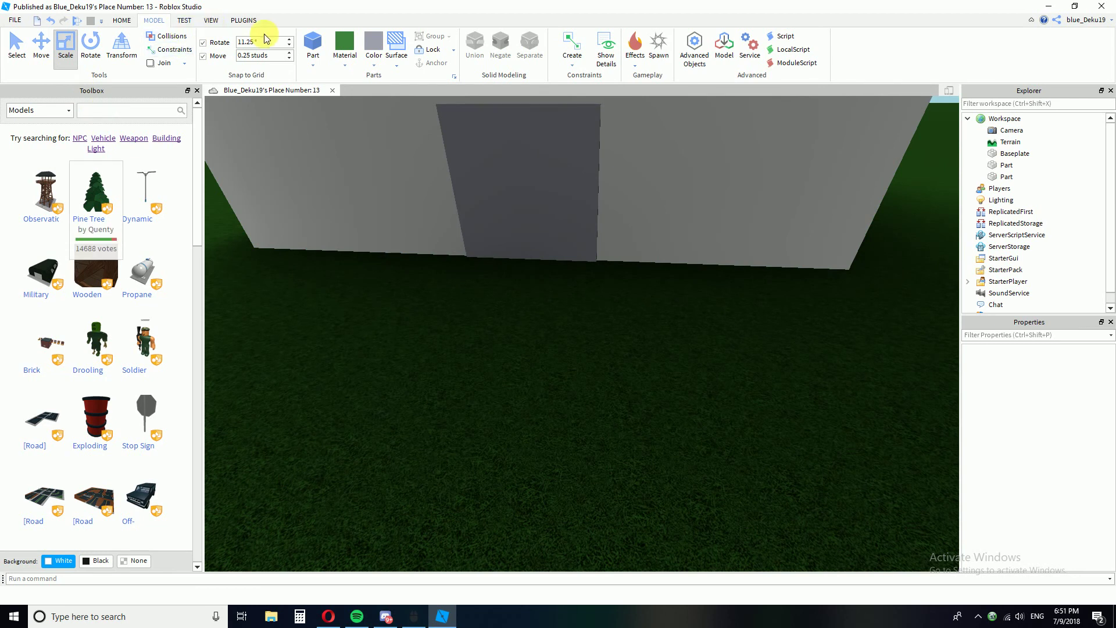
- Insert a character rig near the door panel with the Rig Builder plugin
left_click(240, 24)
right_click_drag(419, 269, 418, 271)
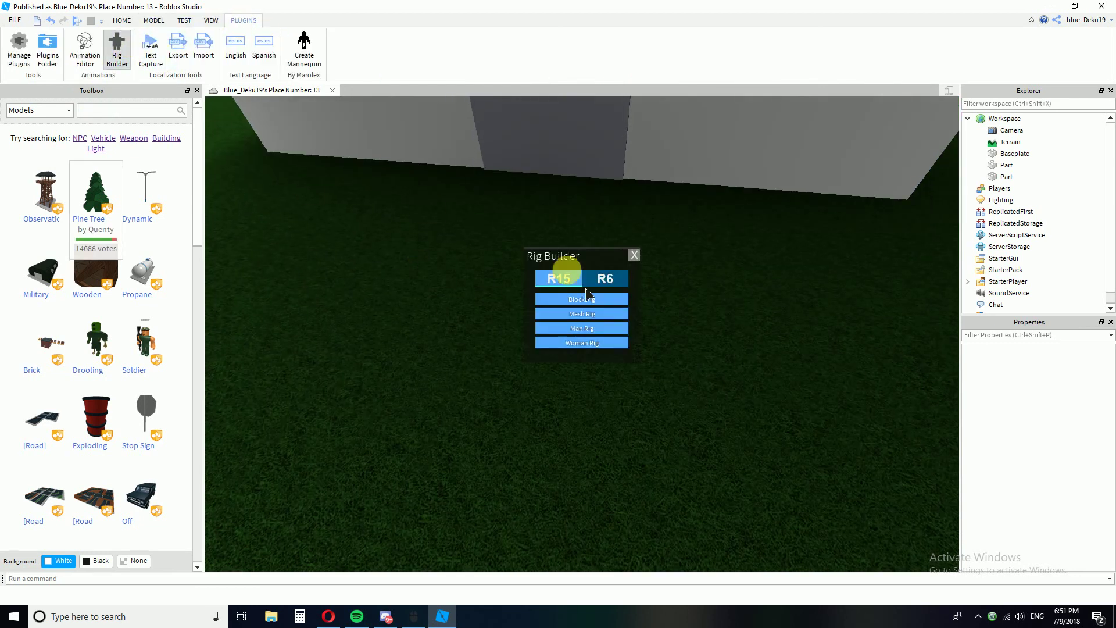
right_click_drag(613, 324, 607, 361)
scroll(630, 322, "down", 3)
- Move the character rig in front of the door panel to compare their sizes
left_click(150, 22)
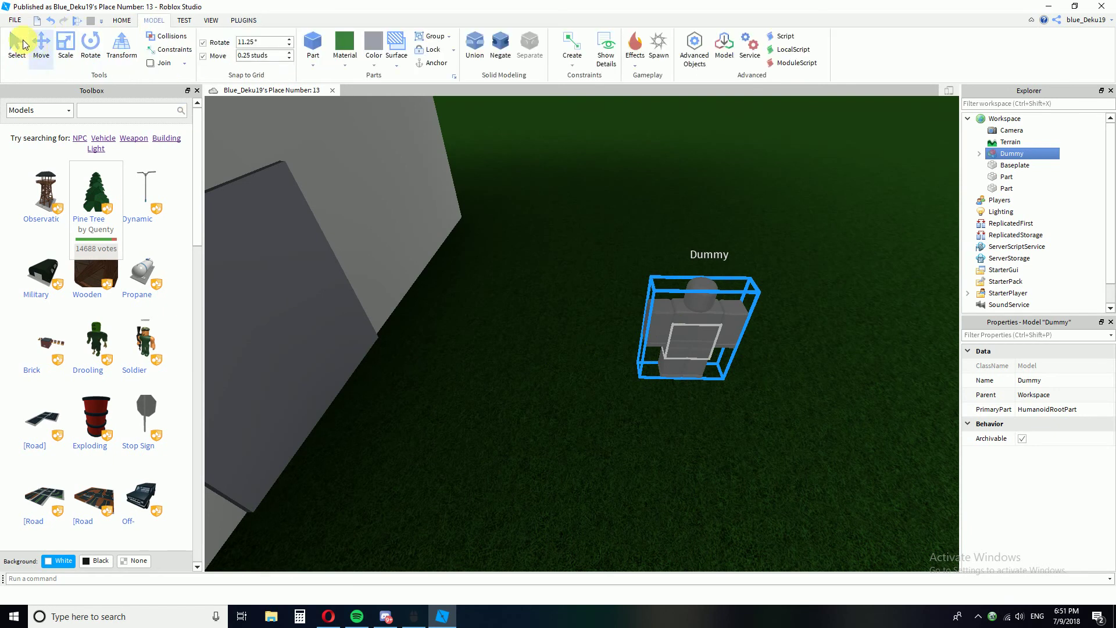
left_click_drag(718, 358, 479, 359)
scroll(604, 361, "down", 3)
mouse_move(610, 358)
right_mouse_down()
mouse_move(575, 331)
mouse_move(598, 365)
right_mouse_up()
left_click(601, 368)
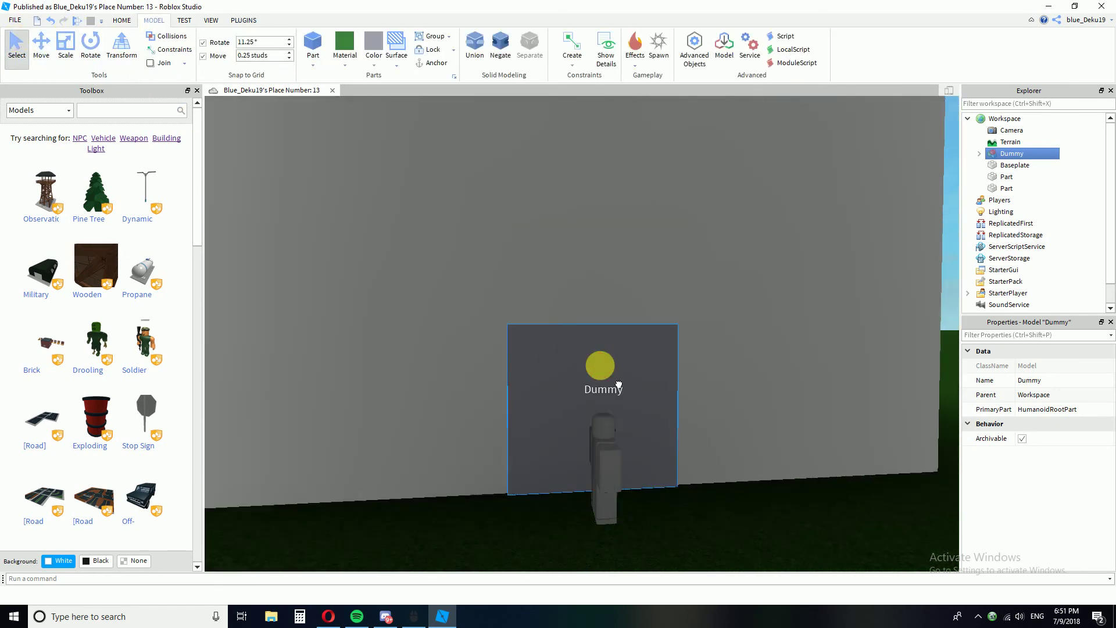
- Scale the gray door panel down to a height of 7.75 studs and open its Size value for editing
scroll(587, 267, "up", 2)
left_click_drag(580, 234, 598, 304)
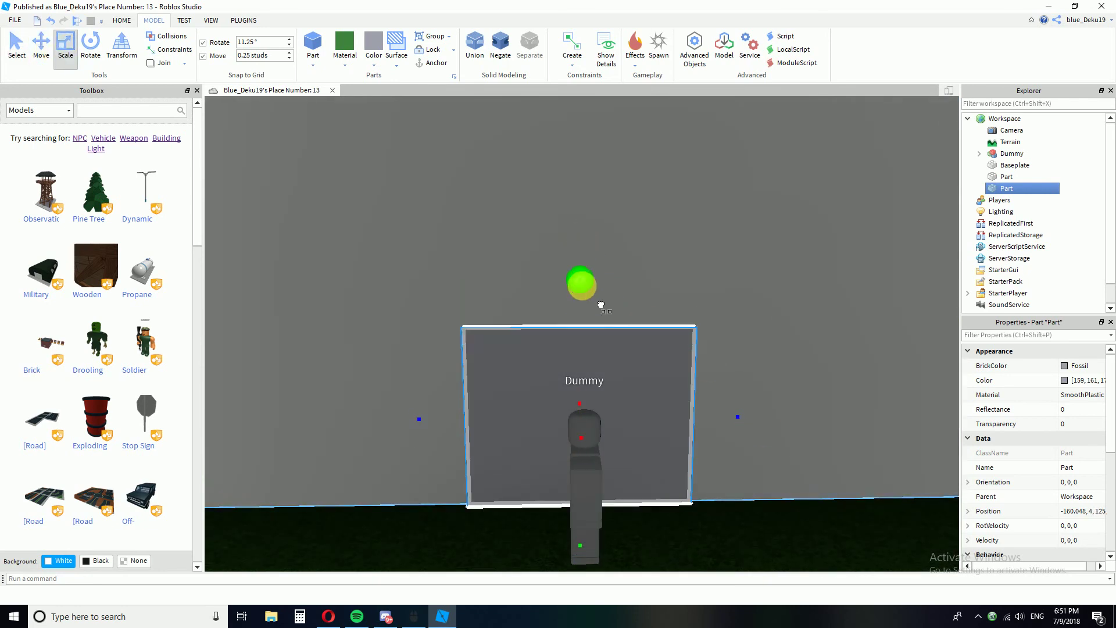
left_click_drag(761, 445, 747, 445)
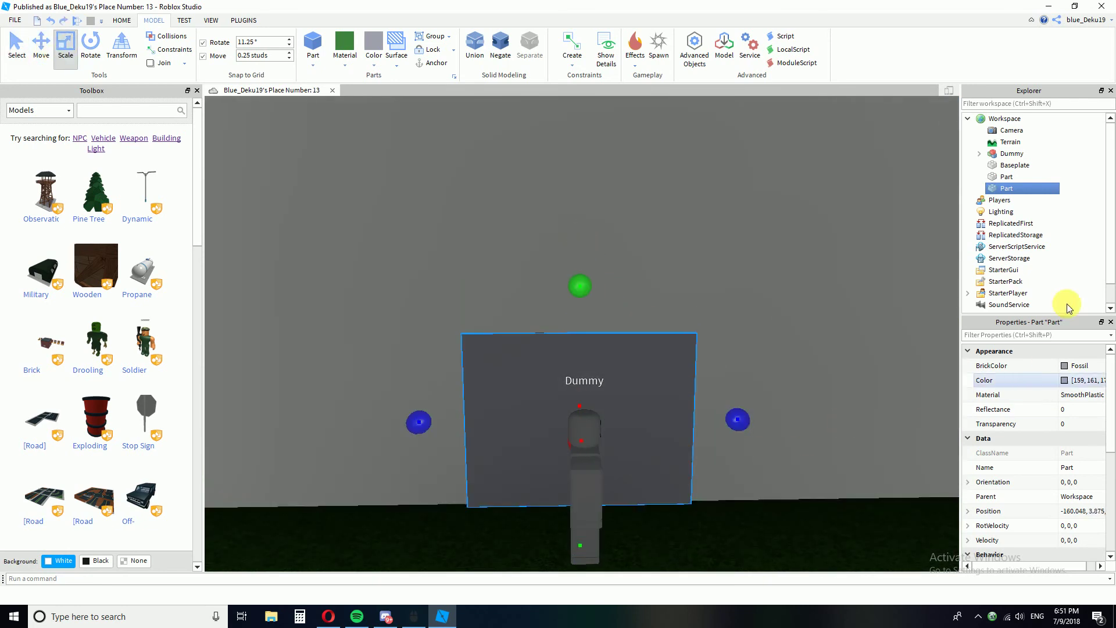
scroll(1111, 414, "down", 5)
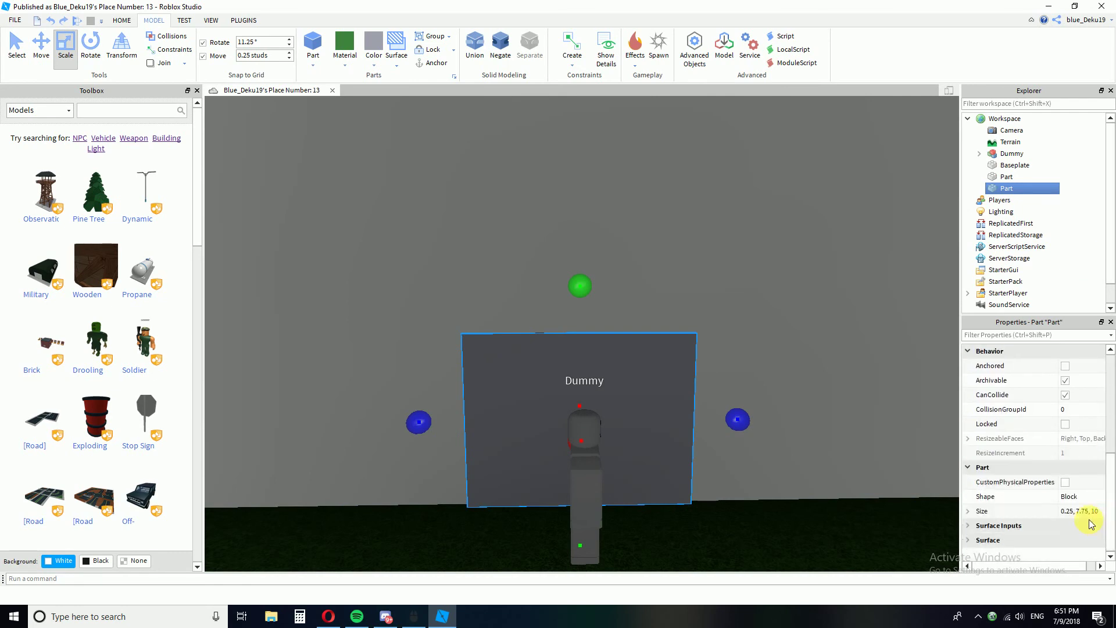
left_click(1098, 513)
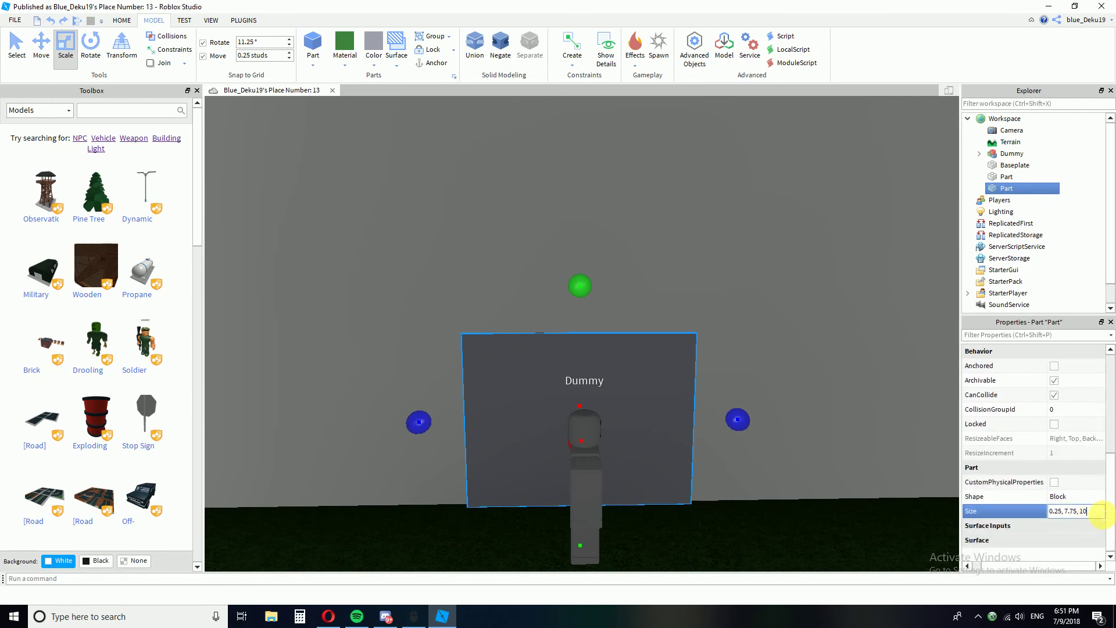
- Delete the character rig standing in front of the door panel
right_click_drag(674, 357, 520, 401)
scroll(705, 359, "down", 3)
left_click(713, 378)
left_click(646, 396)
key("Delete")
- Insert a new part against the front of the door panel and scale it into a block slightly shorter than the panel
left_click(312, 43)
left_click_drag(543, 339, 508, 389)
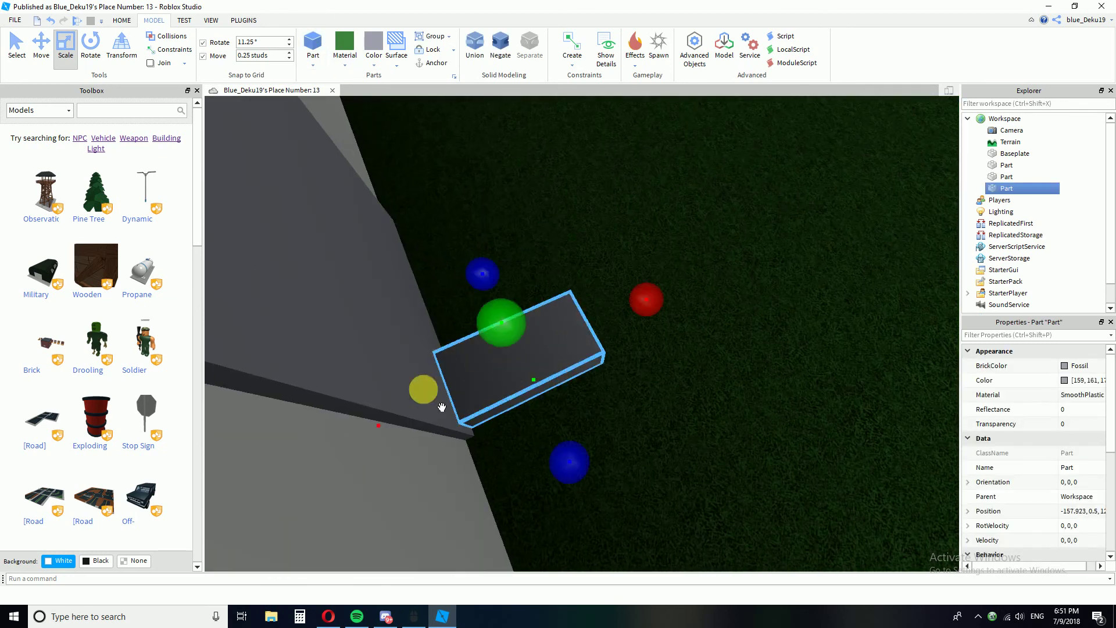
right_click_drag(424, 447, 574, 315)
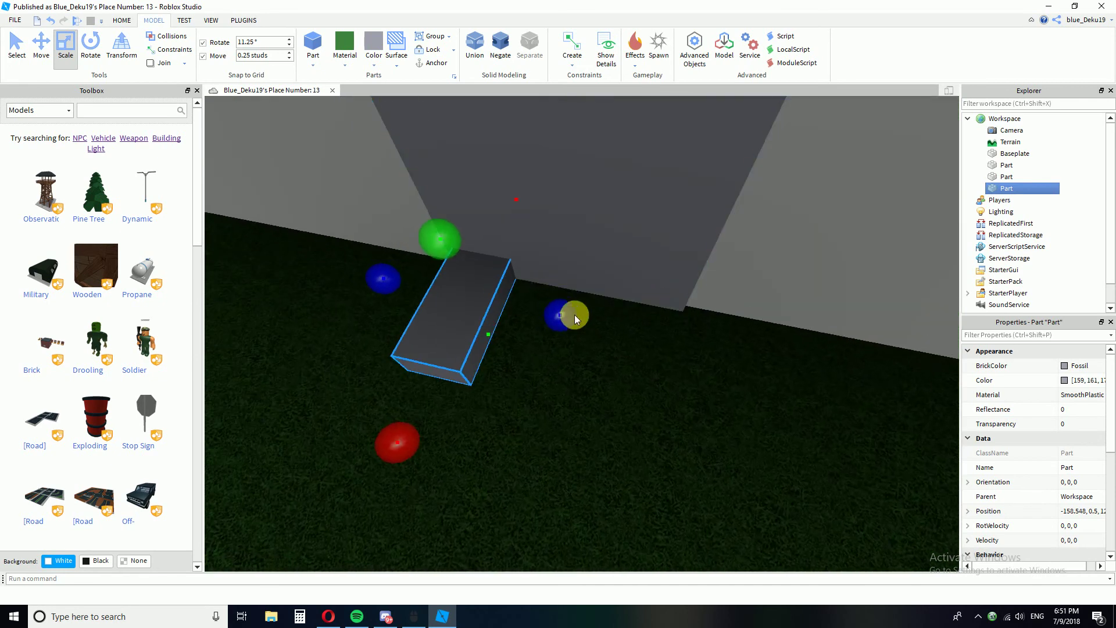
right_click_drag(681, 352, 581, 367)
left_click_drag(578, 348, 587, 287)
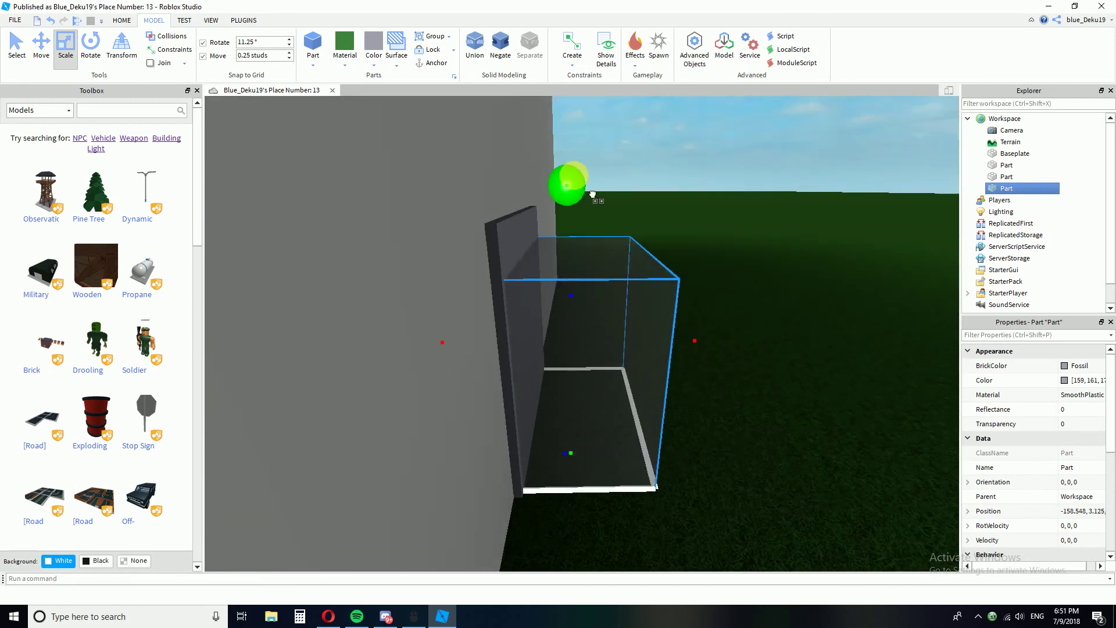
left_click_drag(592, 194, 587, 151)
right_click_drag(668, 195, 676, 200)
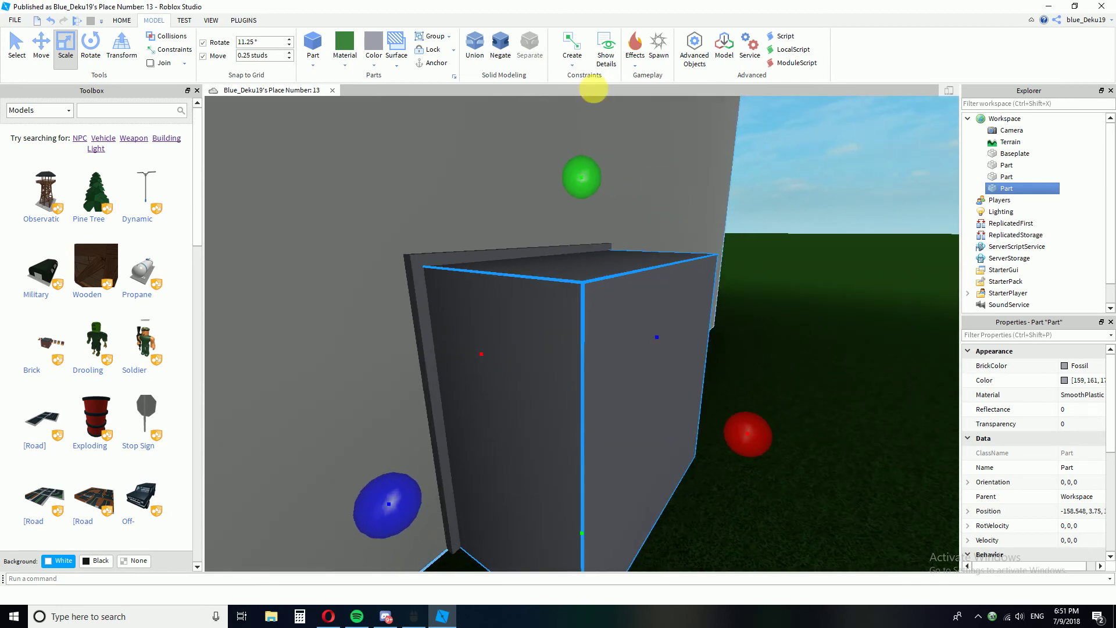
- Try negating the tall block in front of the door panel and selecting it together with the panel
left_click(512, 44)
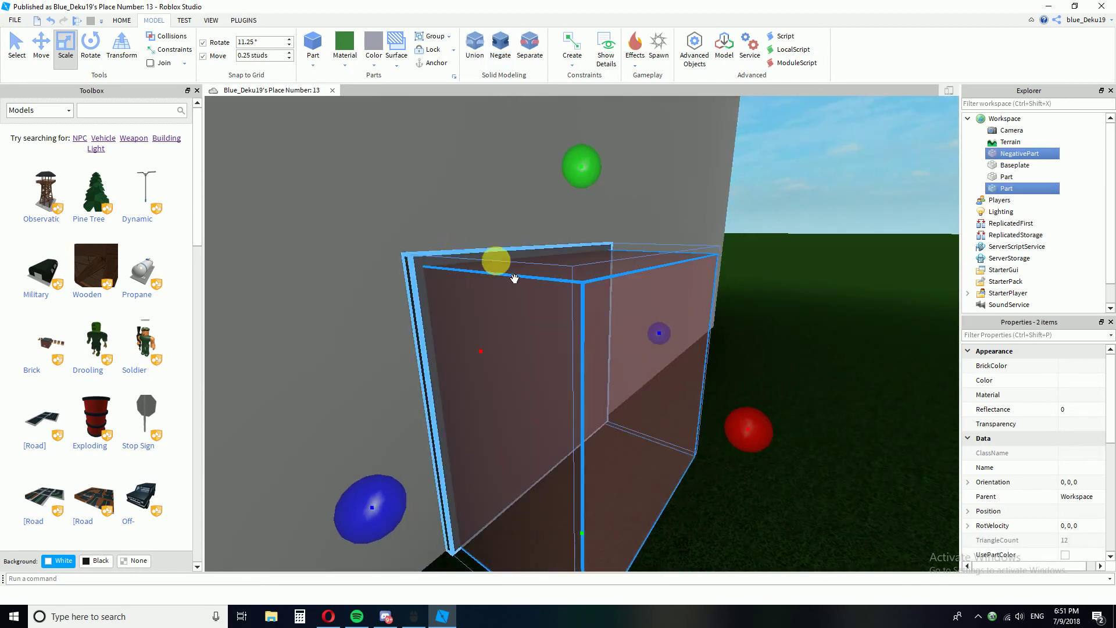
right_click_drag(760, 218, 761, 217)
scroll(762, 217, "down", 3)
left_click(795, 325)
scroll(748, 315, "up", 2)
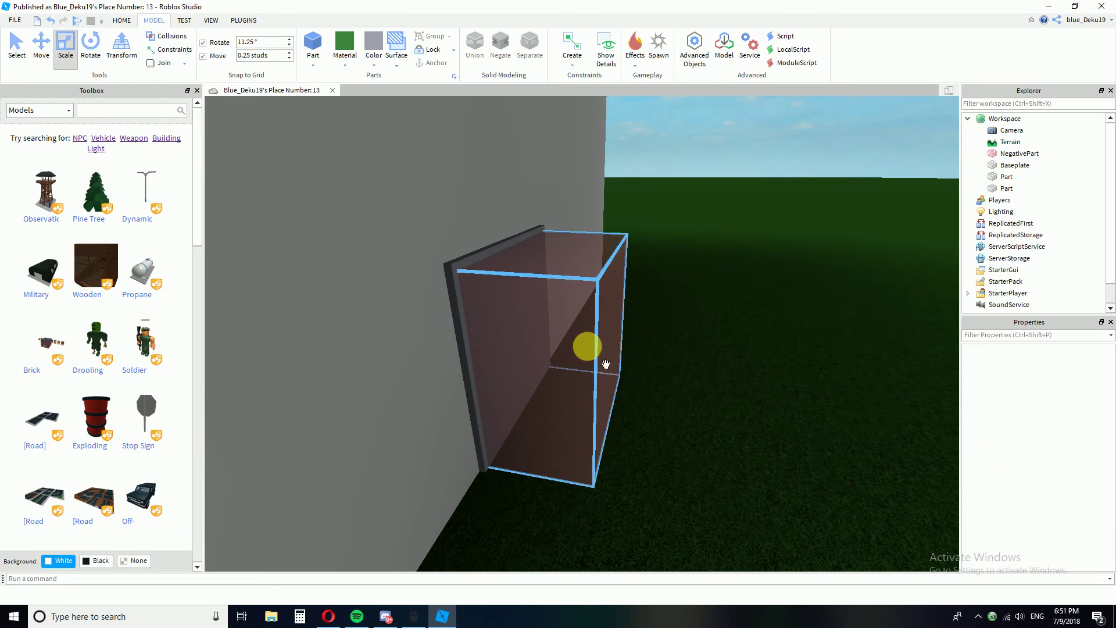
right_click_drag(709, 362, 708, 365)
scroll(651, 342, "up", 3)
left_click(549, 296)
scroll(605, 305, "down", 4)
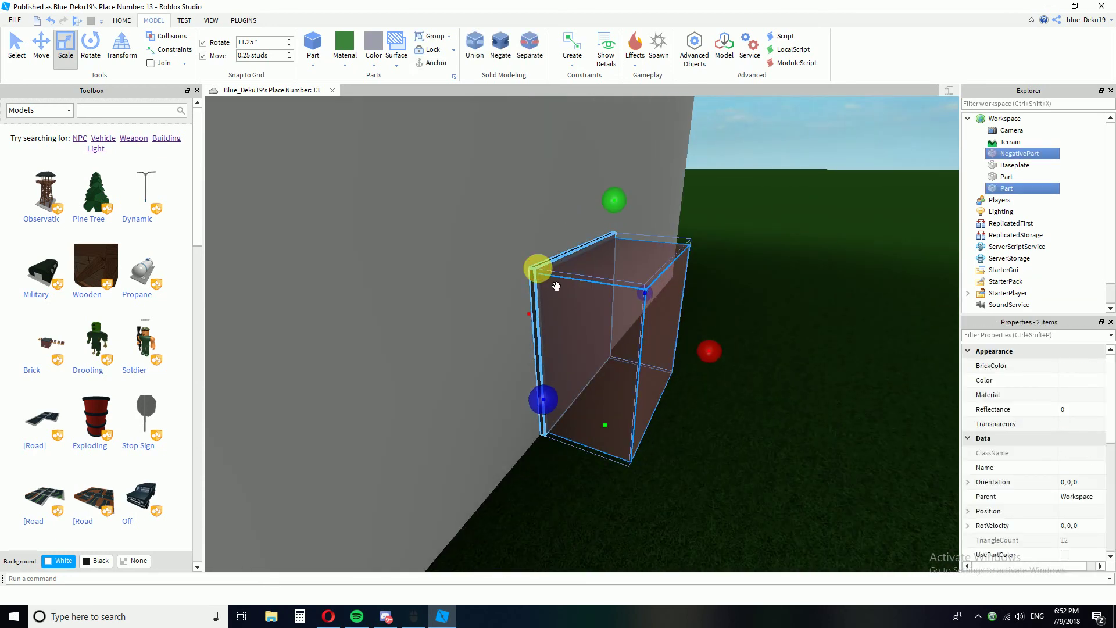
- Try cutting the door panel into a frame by uniting it with the negated block
right_click_drag(661, 277, 661, 278)
scroll(661, 276, "down", 4)
scroll(661, 276, "up", 4)
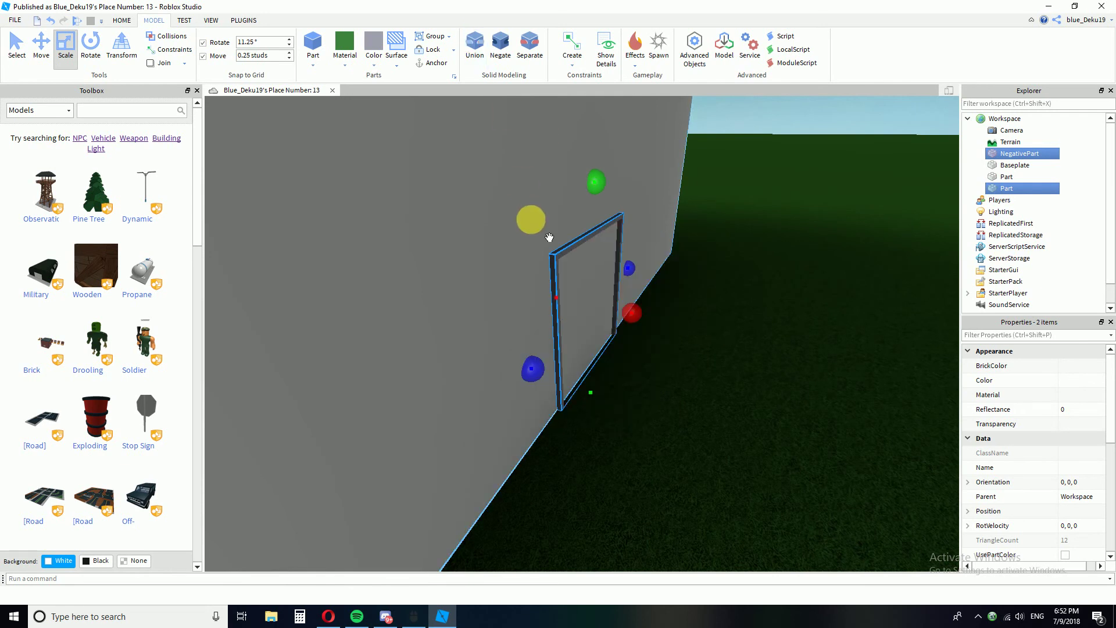
left_click(747, 340)
right_click_drag(748, 340, 747, 340)
right_click_drag(736, 383, 606, 376)
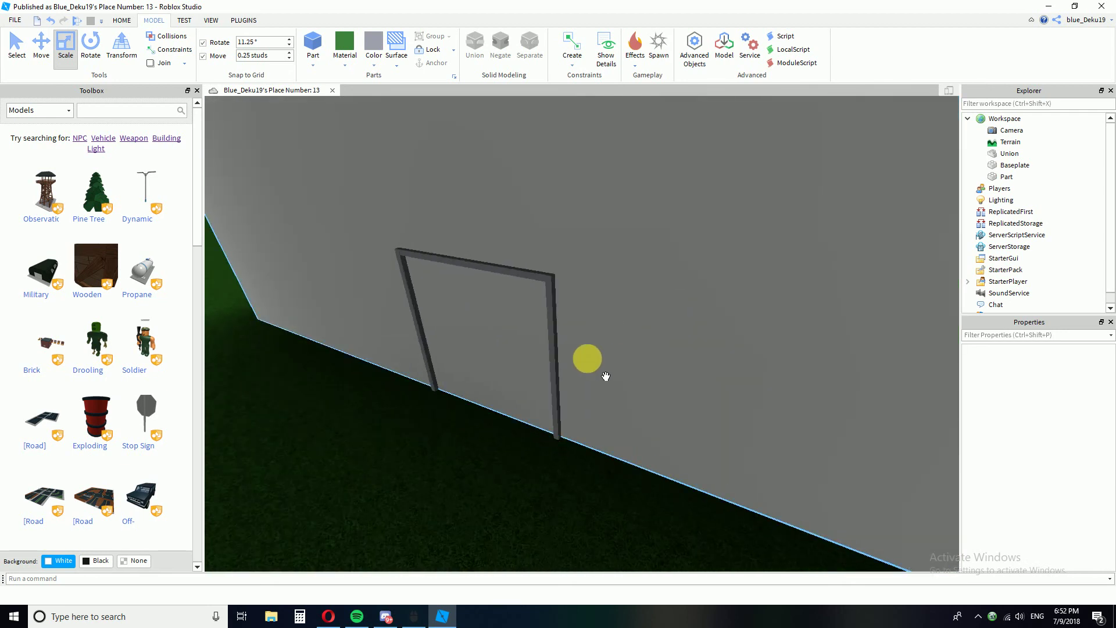
- Undo the door frame union and the negation of the block
left_click(551, 336)
left_click(605, 346)
right_click_drag(568, 309, 606, 348)
key("ctrl+z")
key("ctrl+z")
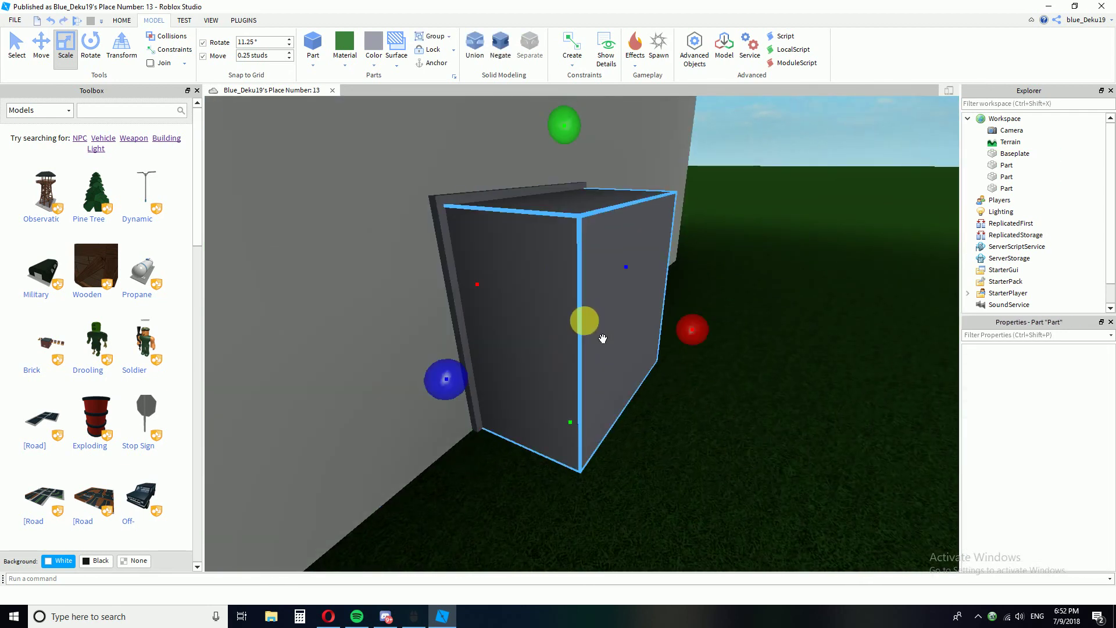
- Negate the tall block in front of the door panel
left_click(500, 50)
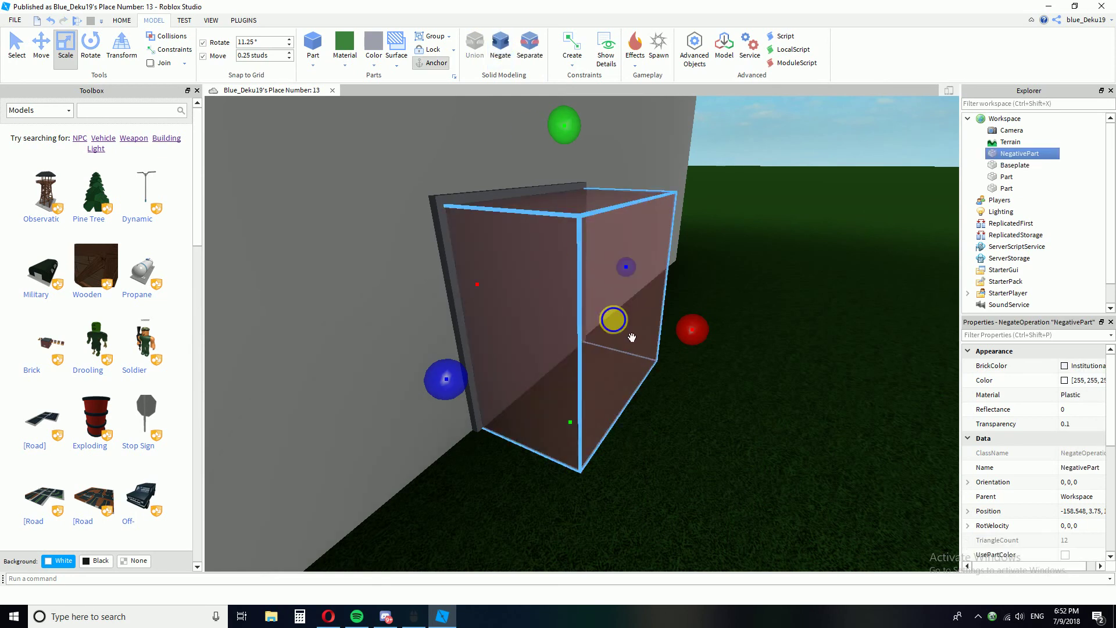
scroll(519, 327, "down", 3)
mouse_move(521, 284)
left_mouse_down()
mouse_move(521, 318)
mouse_move(521, 277)
left_mouse_up()
key("ctrl+z")
right_click_drag(743, 348, 744, 347)
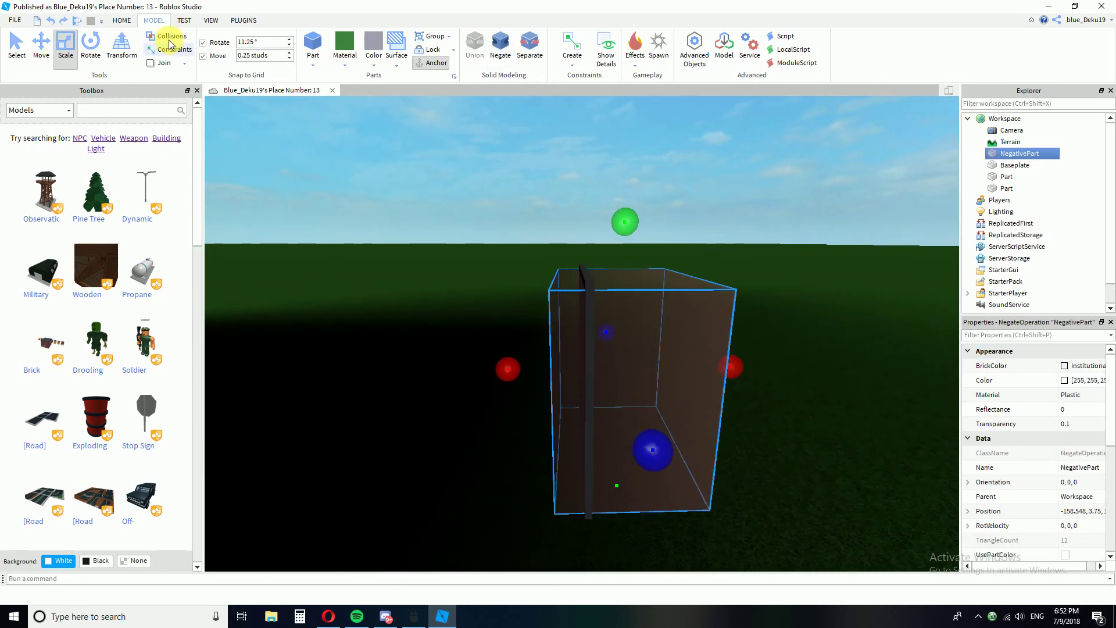
- Move the negated block through the door panel, unite the two into a hollow door frame, and deselect it
left_click(40, 44)
left_click_drag(624, 365, 545, 290)
left_click(529, 283, "ctrl")
key("ctrl+shift+g")
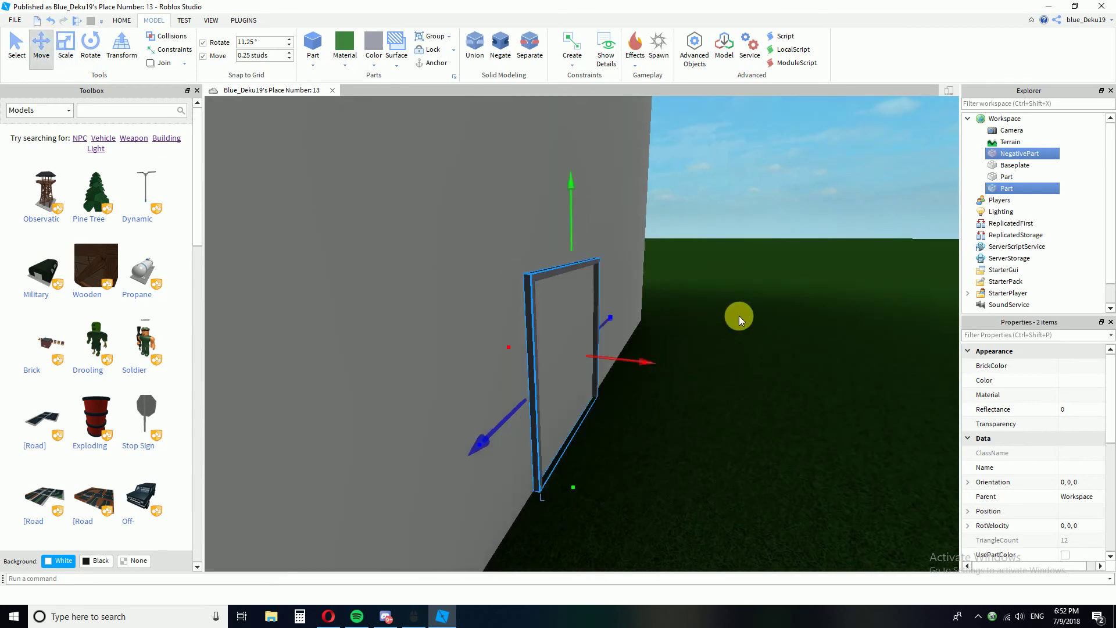
right_click_drag(738, 315, 738, 329)
key("d")
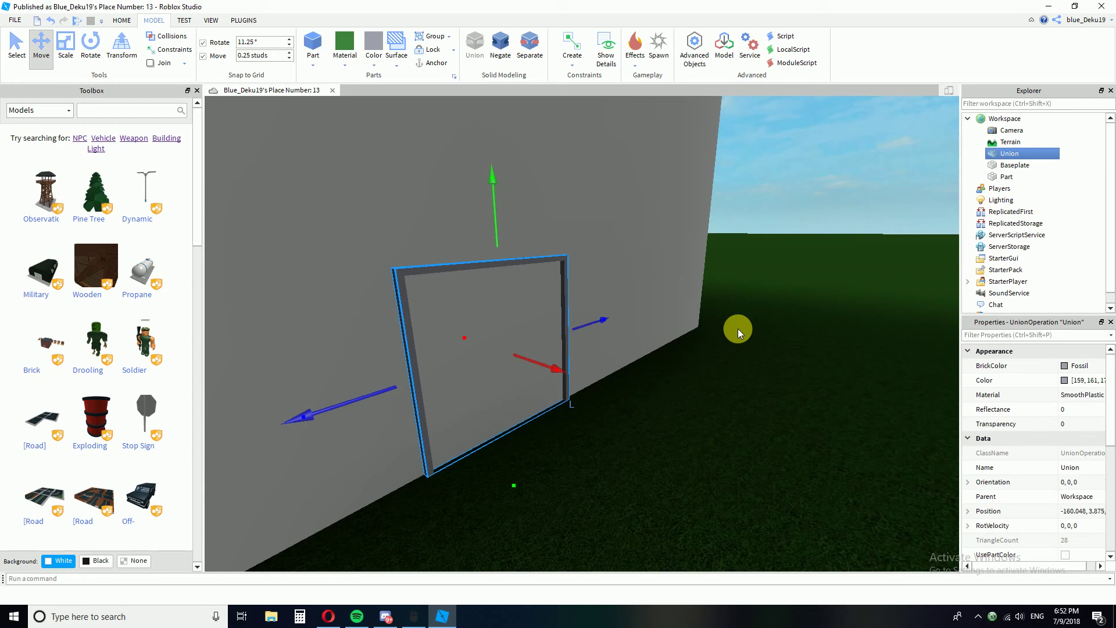
right_click_drag(761, 417, 722, 414)
left_click(726, 420)
- Insert a new part on the grass in front of the door frame
right_click_drag(674, 327, 674, 328)
key("s")
scroll(674, 328, "up", 8)
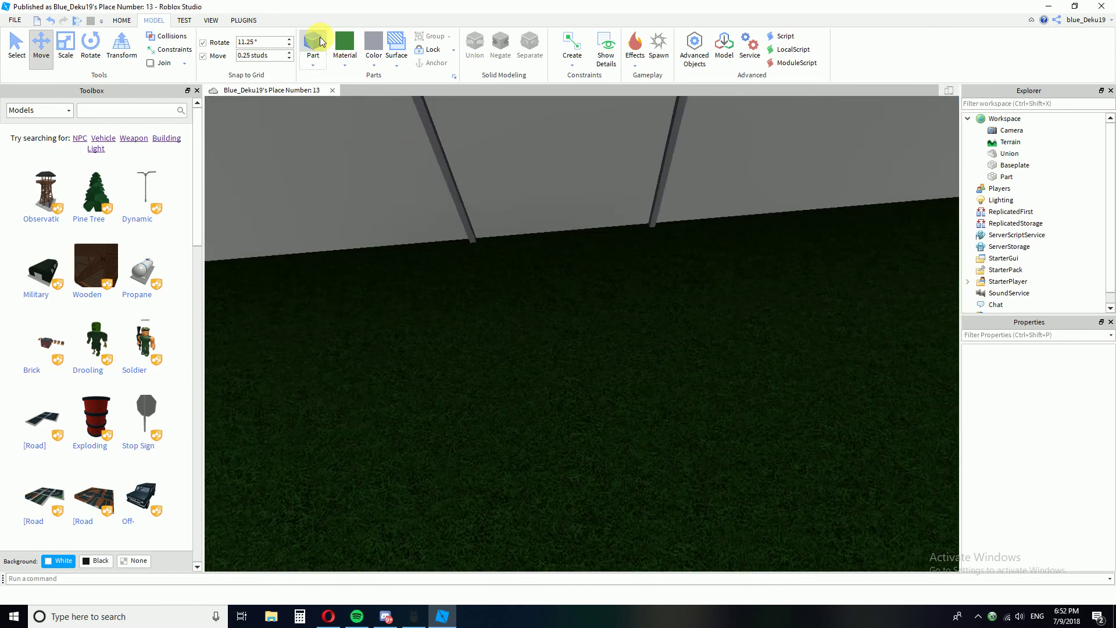
left_click(314, 40)
left_click(70, 53)
right_click_drag(461, 221, 461, 215)
key("w")
- Fit the new part between the door frame's side posts at ground level, scaling it to 0.25, 1, 8
left_click_drag(558, 418, 790, 409)
key("a")
right_click_drag(770, 404, 789, 409)
left_click_drag(790, 408, 713, 395)
key("w")
right_click_drag(712, 389, 696, 378)
key("d")
left_click_drag(590, 386, 707, 408)
right_click_drag(730, 408, 706, 408)
left_click_drag(707, 408, 737, 404)
right_click_drag(706, 408, 737, 403)
left_click_drag(737, 404, 685, 394)
mouse_move(685, 393)
right_mouse_down()
mouse_move(697, 391)
mouse_move(686, 394)
right_mouse_up()
key("a")
left_click_drag(703, 411, 440, 361)
left_click_drag(555, 359, 465, 360)
key("d")
right_click_drag(645, 338, 618, 338)
- Reduce the third Size value of the strip at the frame's base to a fraction of a stud for a narrow post
scroll(1087, 476, "down", 2)
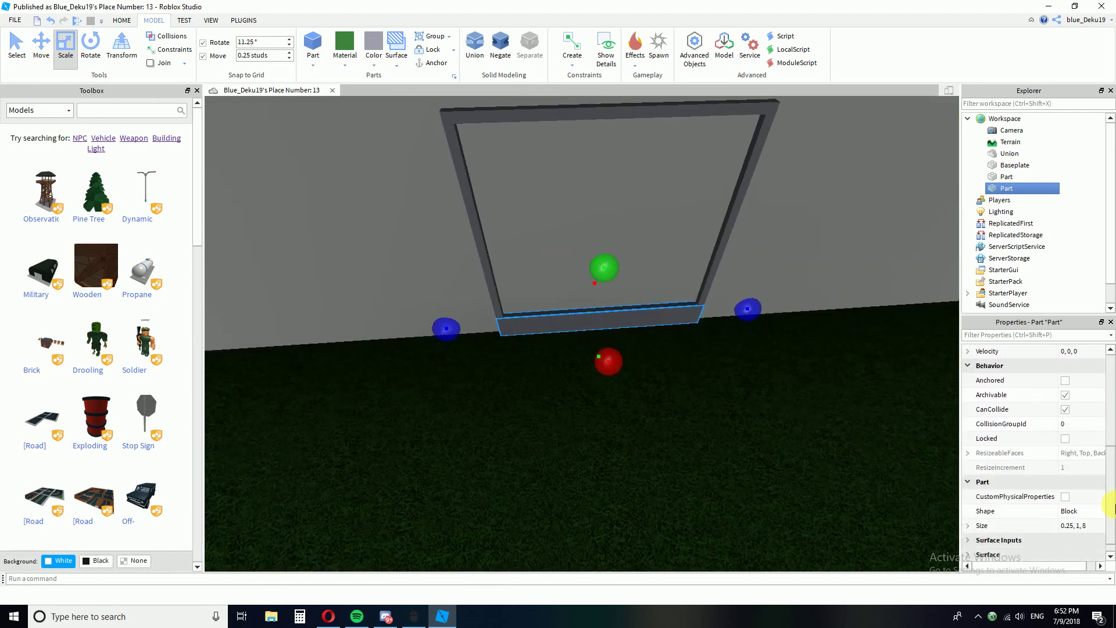
left_click(1074, 511)
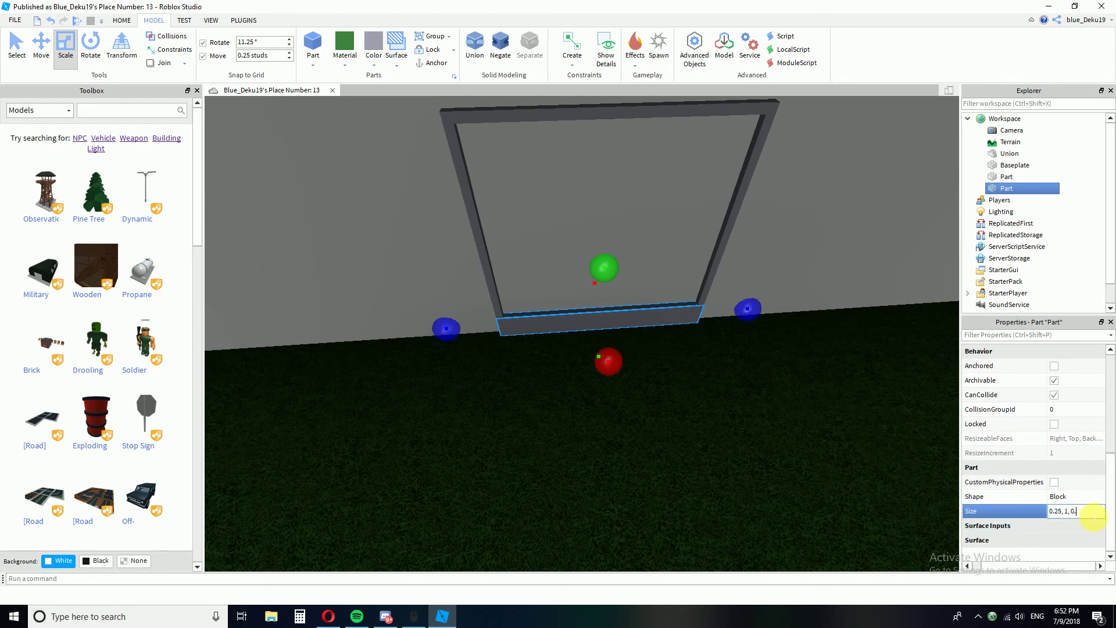
key("Return")
right_click_drag(781, 398, 778, 399)
scroll(779, 398, "up", 2)
scroll(505, 229, "down", 2)
- Scale the narrow part upward to the top of the door frame as a center post, and deselect it
left_click_drag(506, 229, 513, 197)
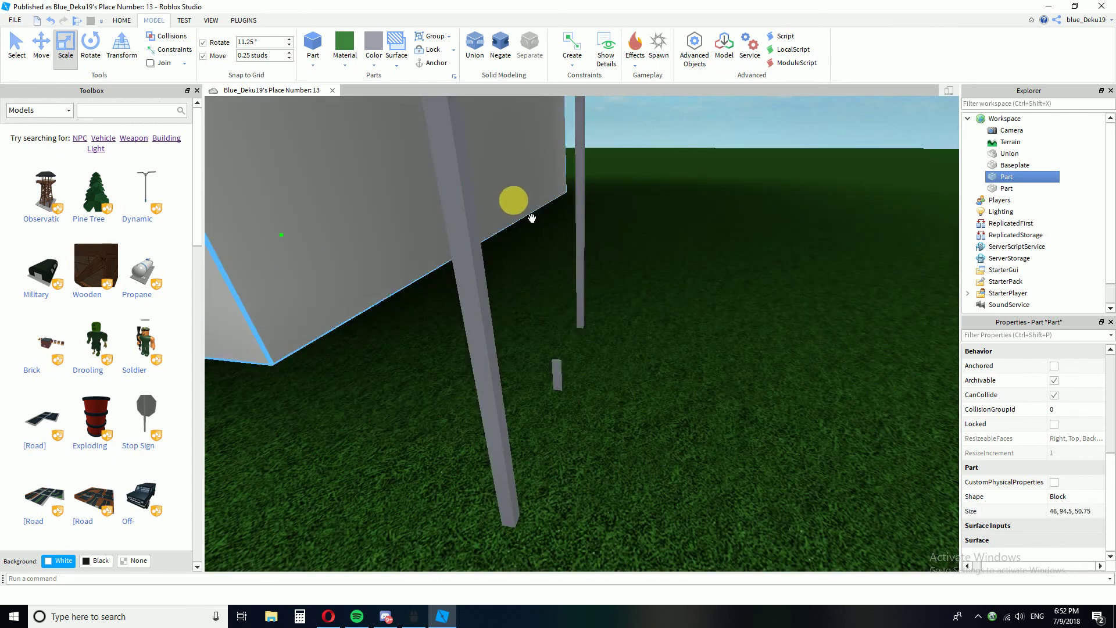
key("ctrl+z")
left_click(556, 350)
scroll(601, 342, "down", 3)
left_click_drag(569, 332, 579, 206)
right_click_drag(640, 254, 646, 260)
key("d")
left_click(741, 544)
- Try scaling the center post's depth inside the door frame, undo the change, and deselect the post
key("a")
right_click_drag(718, 480, 716, 479)
key("a")
key("w")
left_click(548, 425)
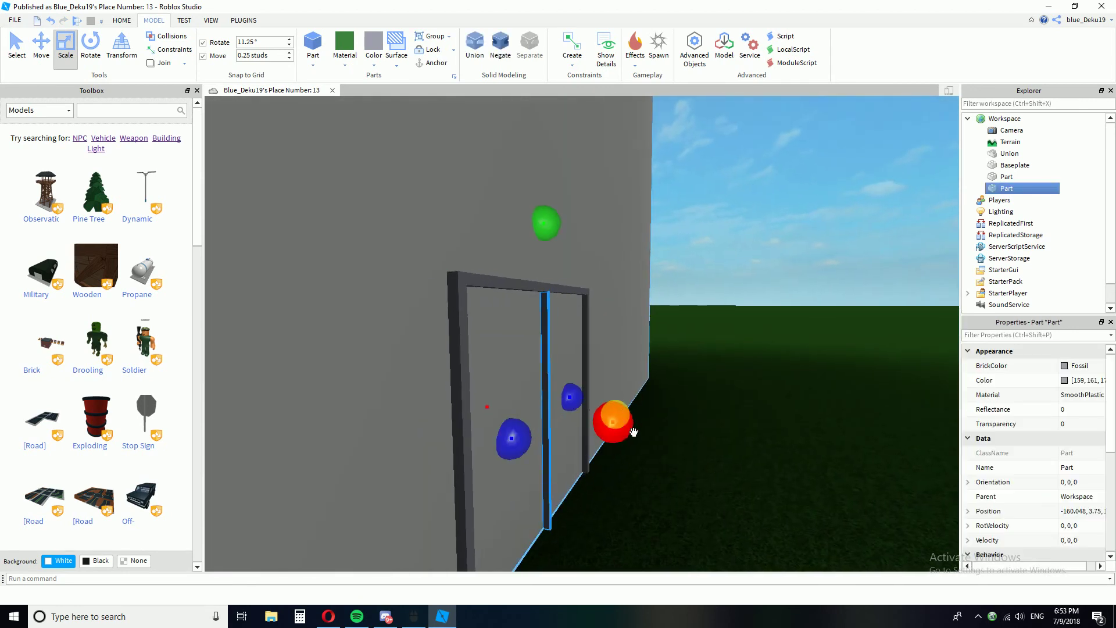
right_click_drag(615, 415, 614, 412)
key("a")
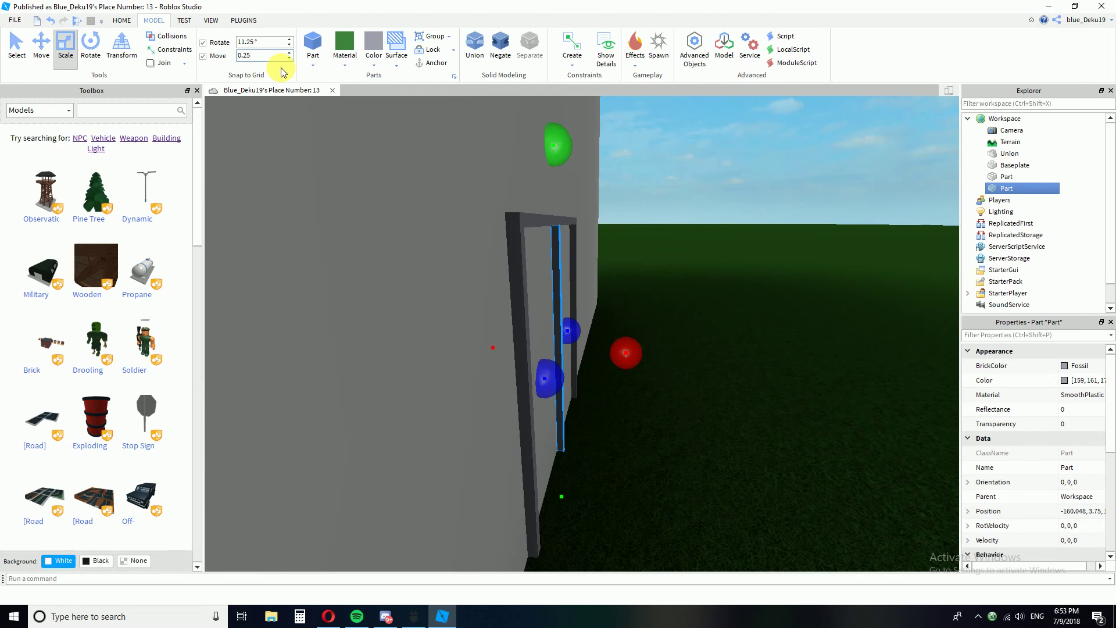
left_click_drag(636, 366, 627, 364)
left_click(697, 456)
right_click_drag(696, 456, 696, 456)
key("d")
key("a")
key("ctrl+z")
left_click(696, 456)
key("d")
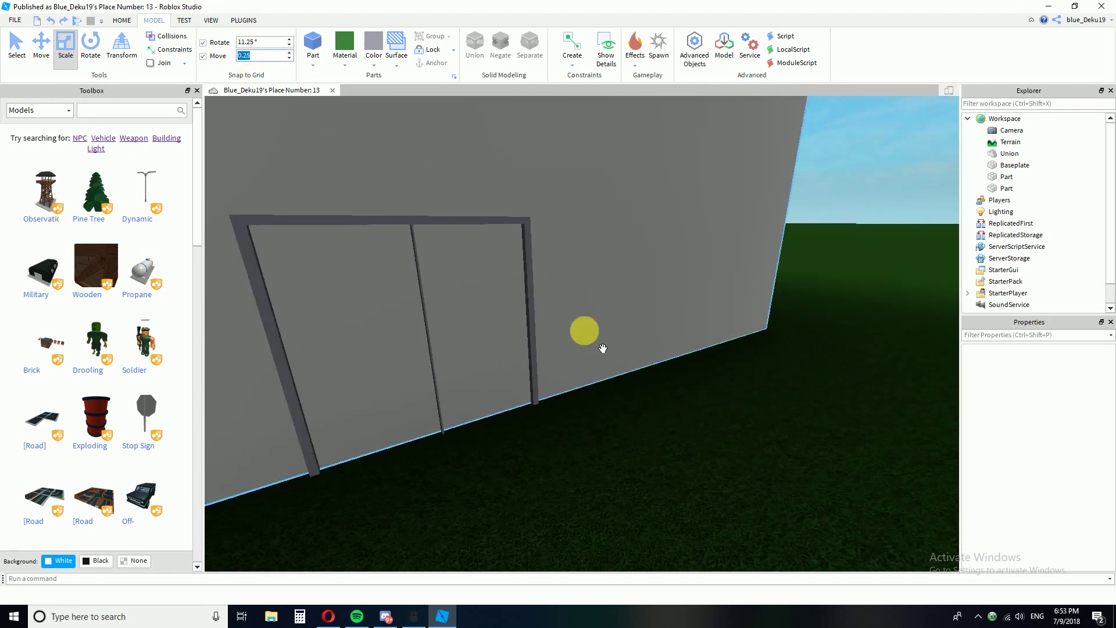
- Choose Deep blue as the part color and Neon as the part material
key("s")
right_click_drag(678, 405, 679, 404)
key("w")
key("a")
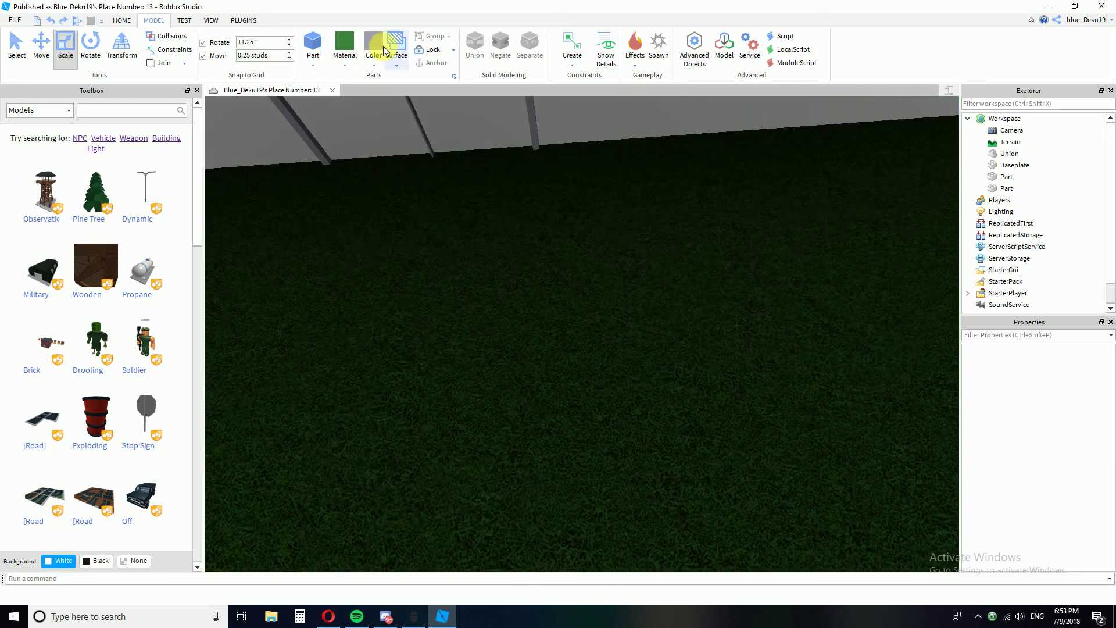
left_click(375, 55)
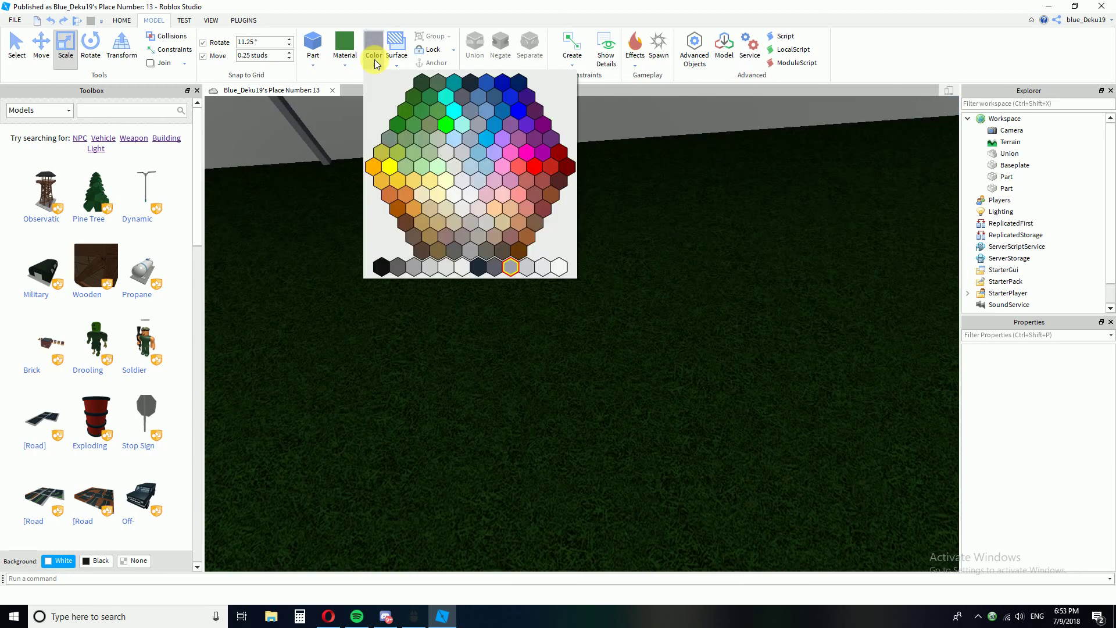
left_click(488, 83)
right_click_drag(498, 168, 500, 186)
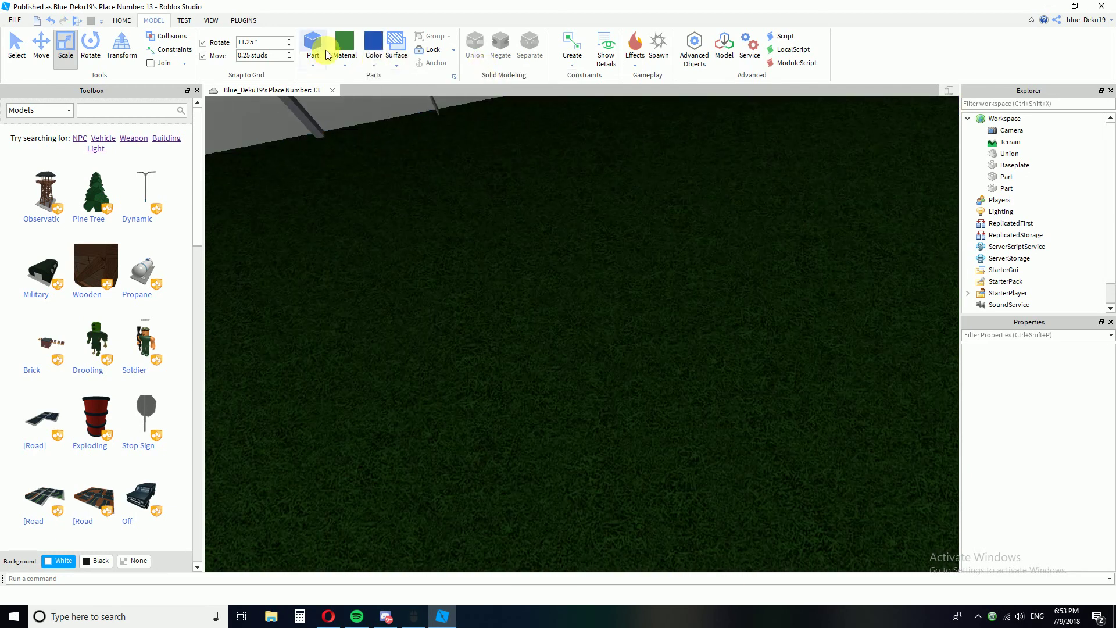
left_click(335, 65)
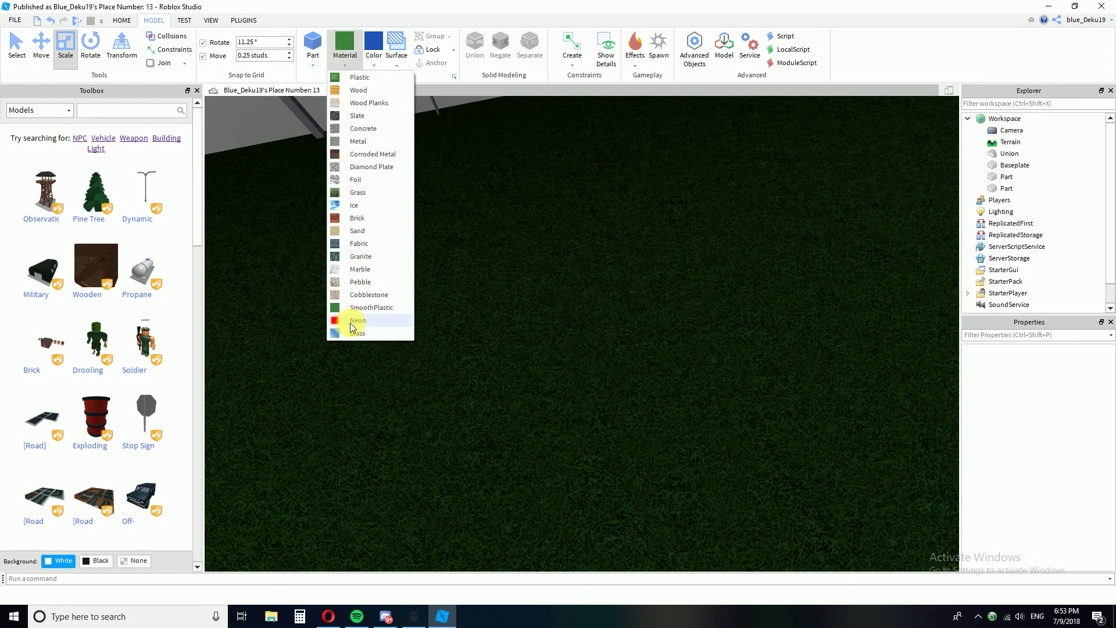
left_click(353, 321)
- Insert a new part on the grass in front of the door frame for the door's glass
left_click(320, 59)
left_click_drag(609, 373, 543, 228)
right_click_drag(546, 226, 563, 229)
scroll(580, 271, "up", 3)
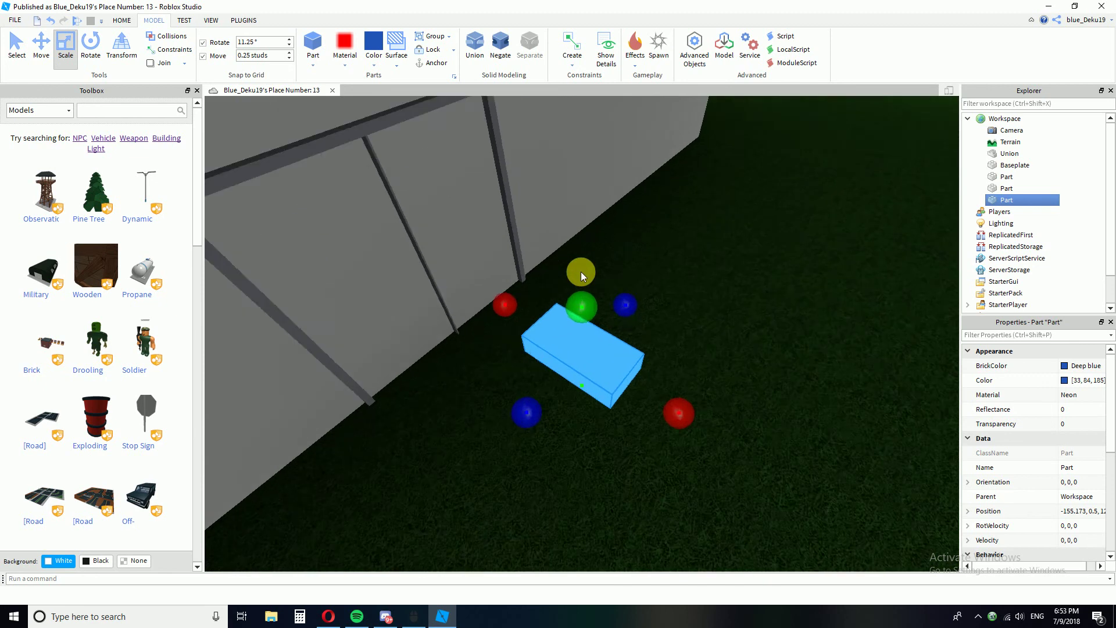
- Change the newly inserted part's material to Glass and its color to Steel blue
left_click(346, 66)
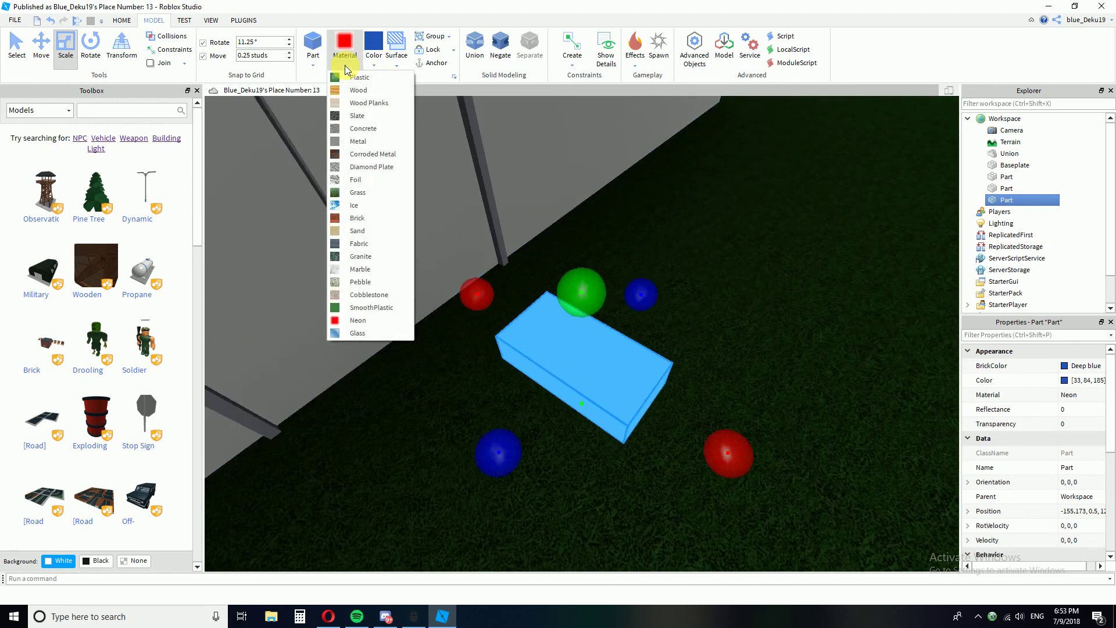
left_click(358, 333)
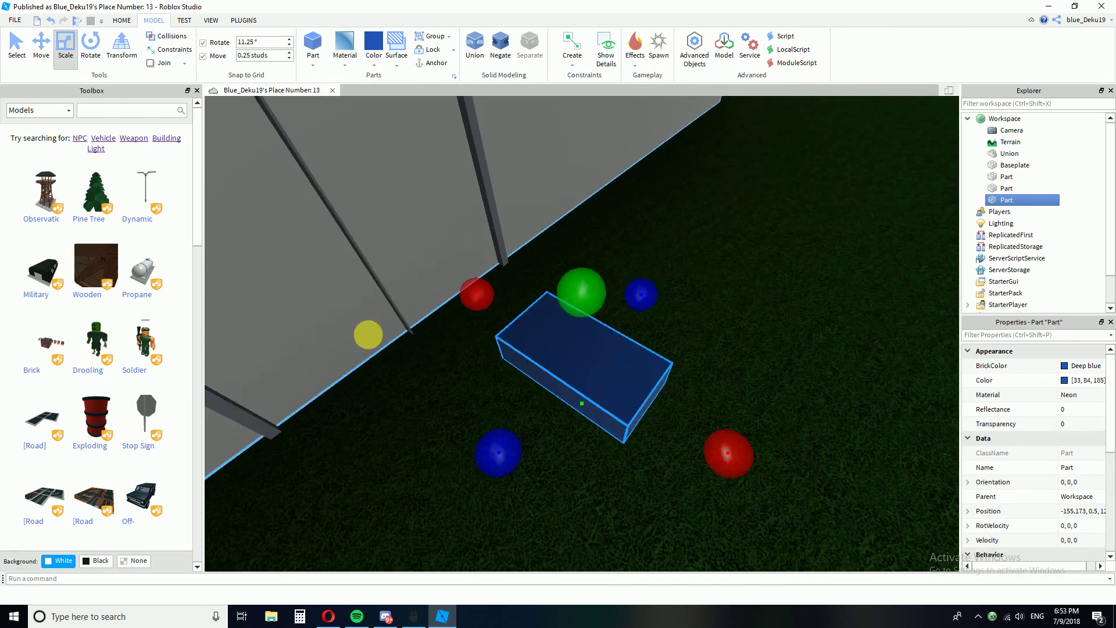
scroll(480, 329, "up", 5)
scroll(480, 329, "down", 3)
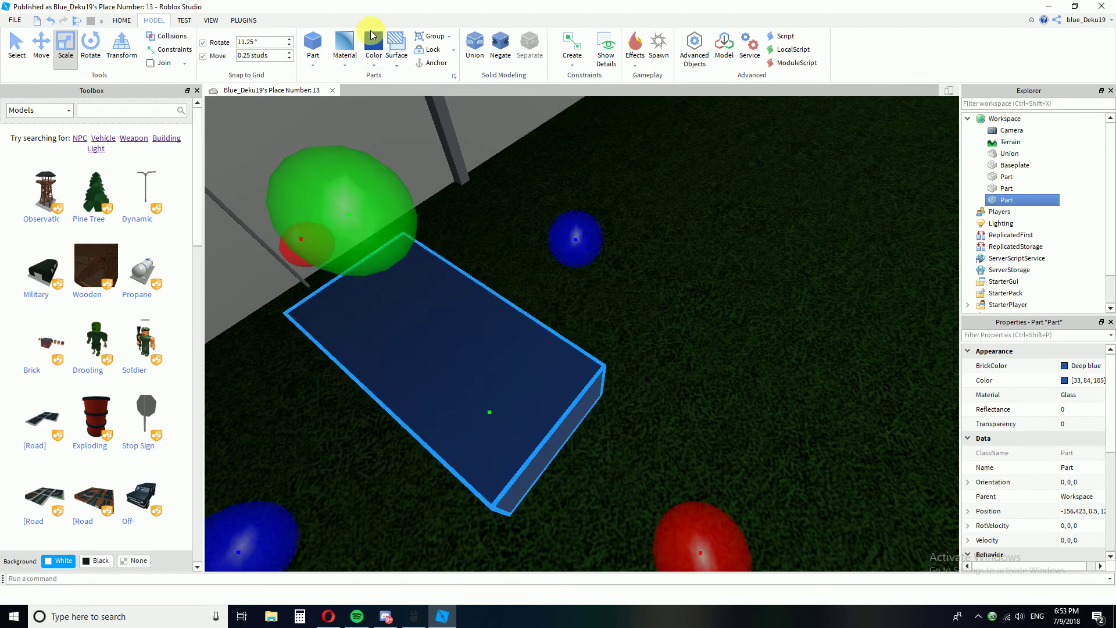
left_click(379, 69)
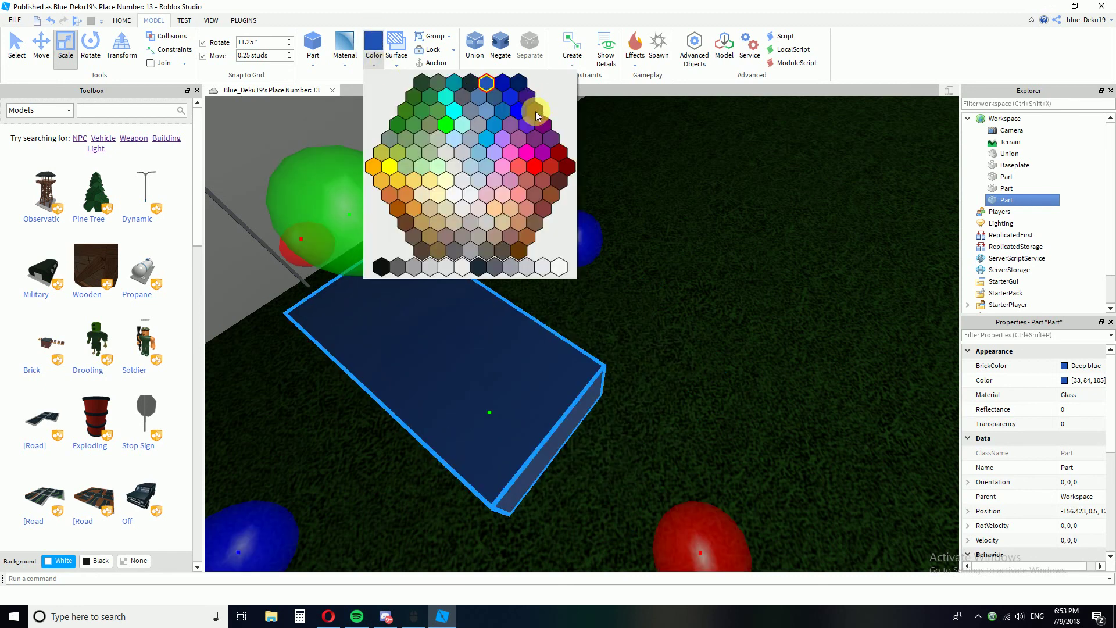
left_click(483, 94)
right_click_drag(551, 148, 557, 150)
scroll(573, 291, "down", 4)
- Thin the glass part and fit it along the base of the door opening, spanning between the frame's side posts
left_click_drag(596, 297, 541, 307)
key("a")
scroll(727, 343, "up", 2)
left_click_drag(606, 278, 589, 273)
left_click_drag(670, 503, 659, 507)
right_click_drag(657, 467, 731, 331)
left_click_drag(726, 280, 441, 205)
right_click_drag(618, 294, 625, 287)
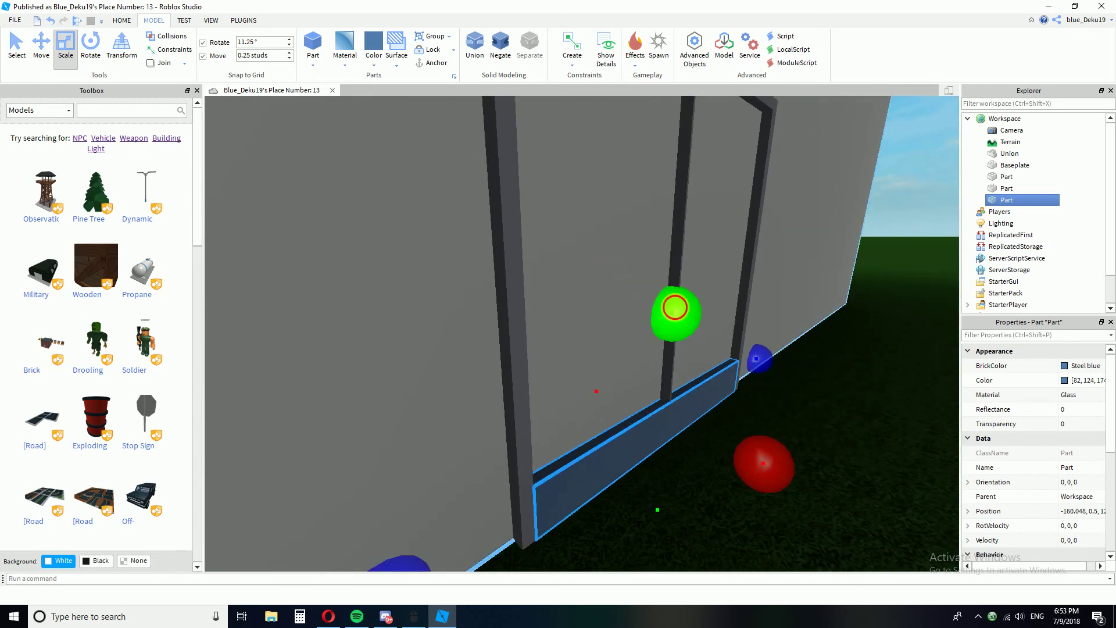
- Stretch the glass part upward until it fills the full height of the door frame opening
left_click_drag(674, 306, 662, 271)
right_click_drag(674, 307, 662, 271)
scroll(662, 271, "up", 3)
left_click_drag(662, 271, 629, 244)
right_click_drag(648, 262, 584, 250)
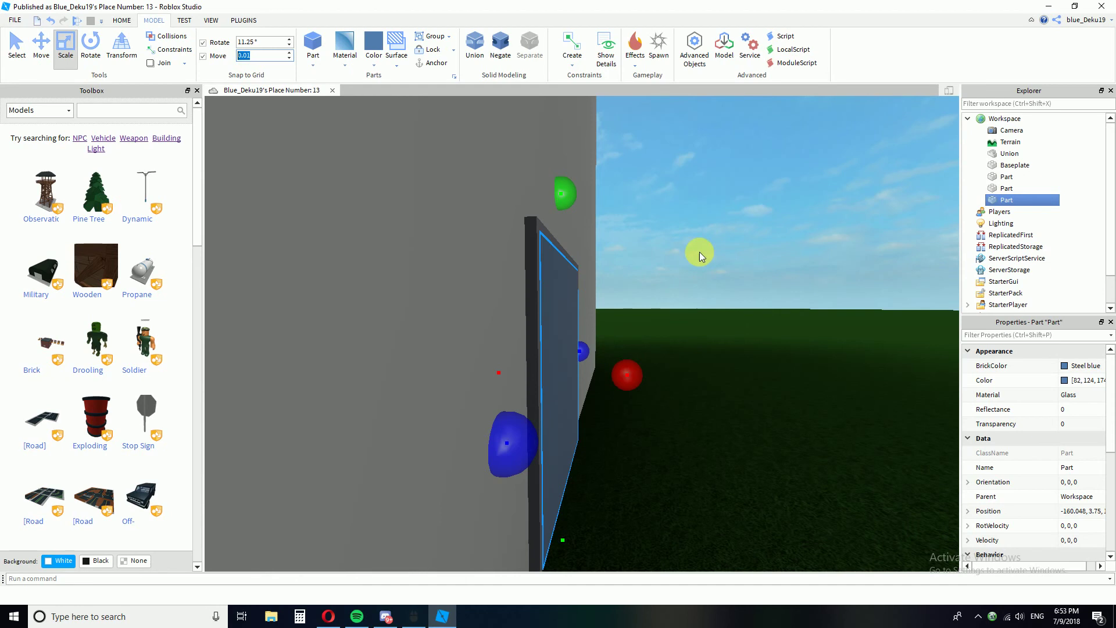
- Thin the glass panel with a 0.01-stud move snap so it sits recessed behind the frame and center post
right_click_drag(716, 226, 716, 225)
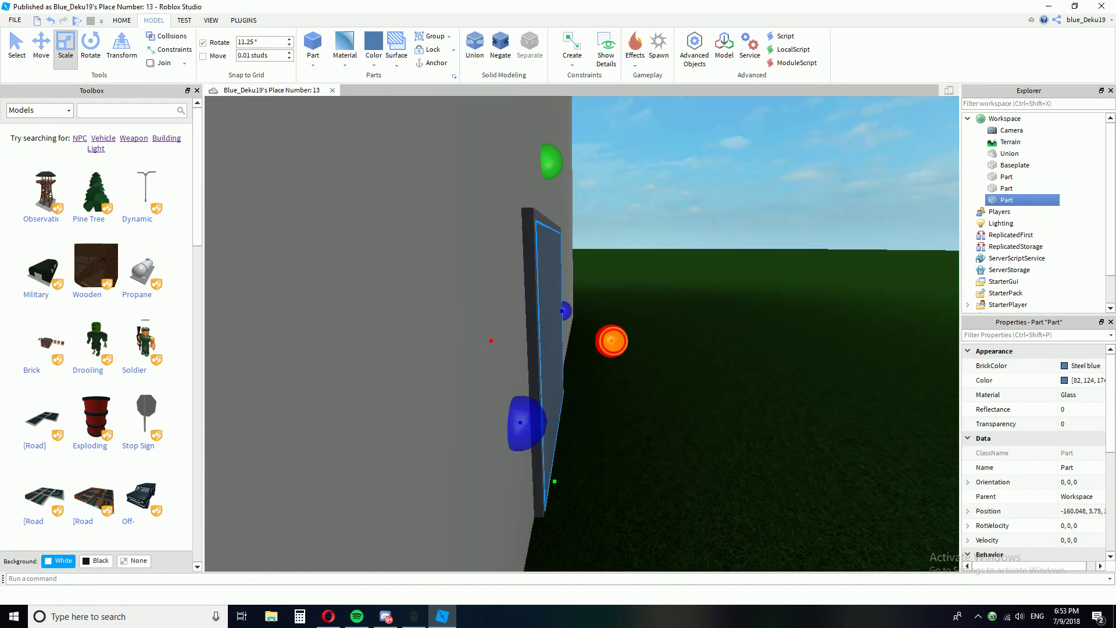
left_click(733, 397)
right_click_drag(734, 398, 660, 376)
left_click(660, 376)
- Try Deep blue, Steel blue and Medium blue as the color of the door glass
left_click(372, 61)
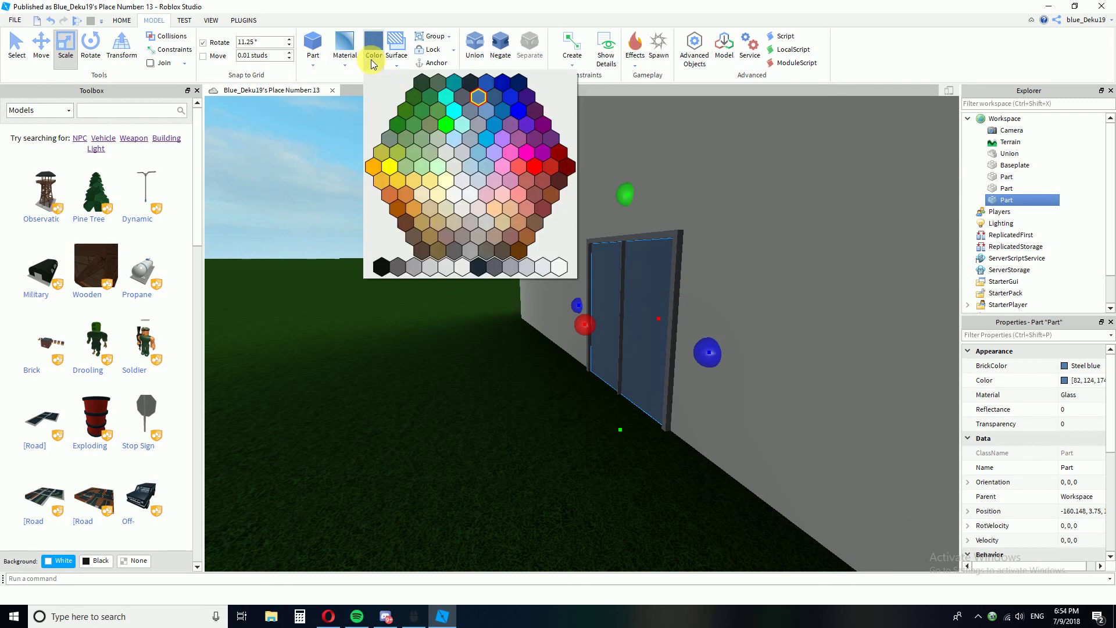
left_click(483, 92)
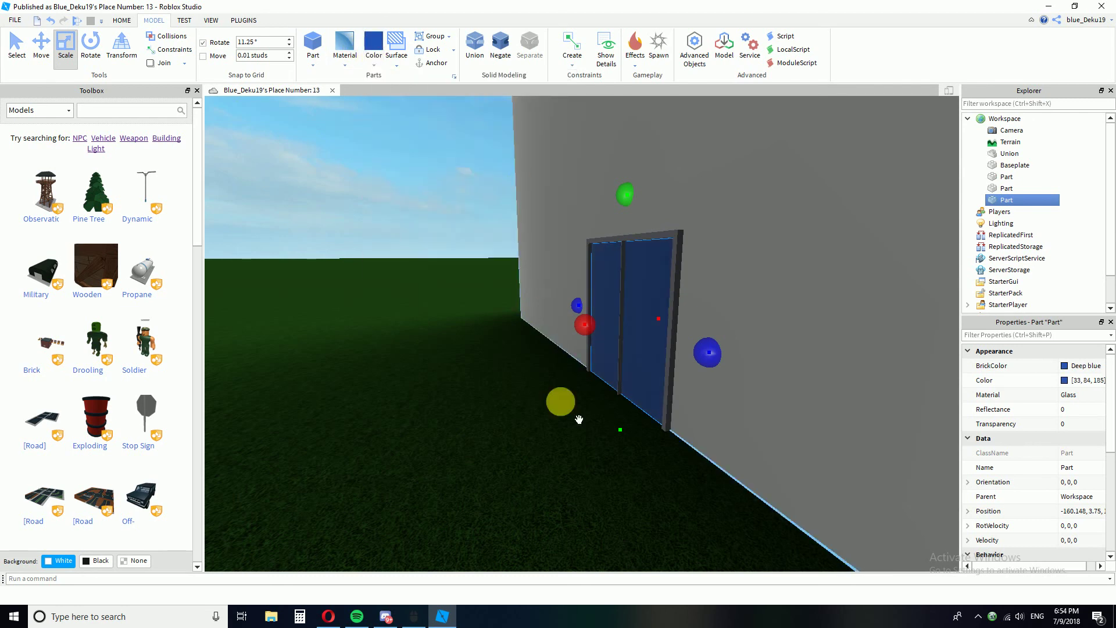
left_click(380, 66)
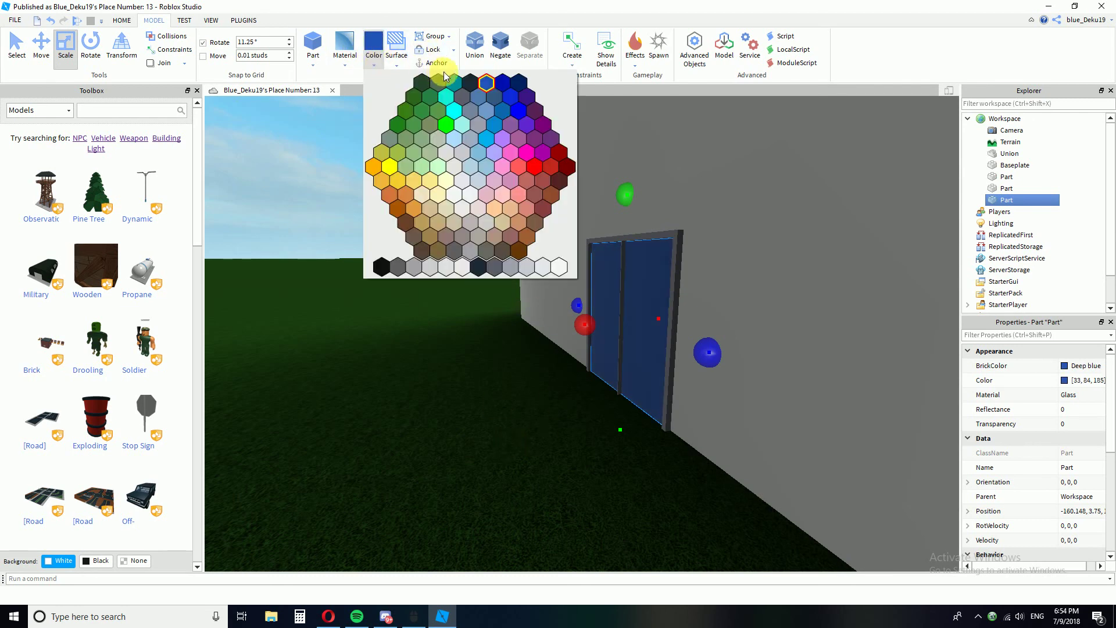
left_click(477, 100)
left_click(372, 64)
left_click(486, 115)
right_click_drag(567, 264, 602, 282)
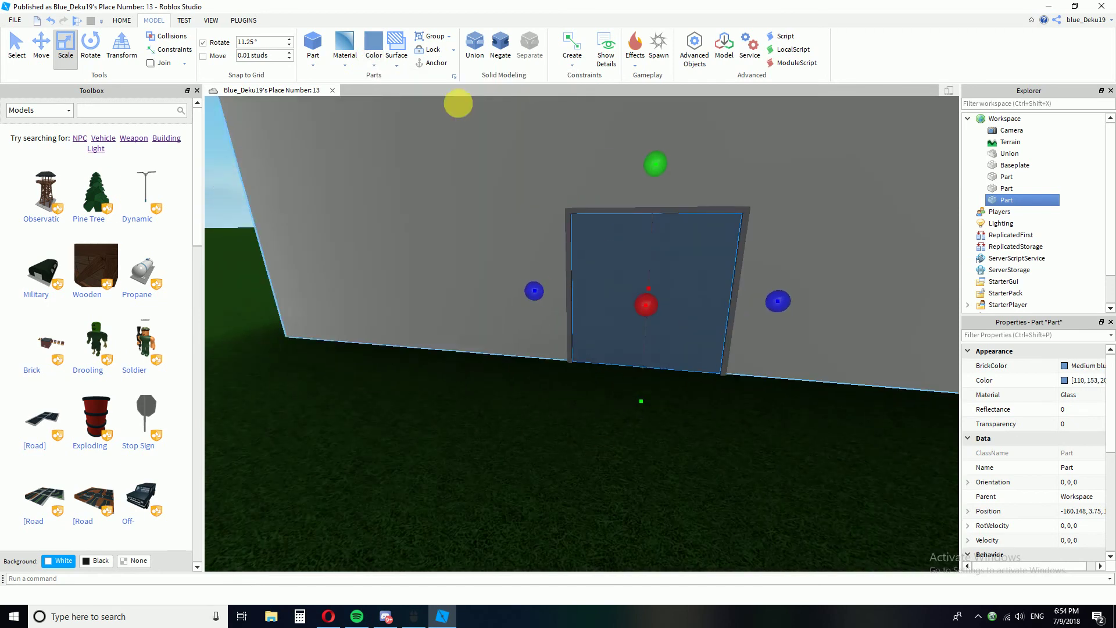
- Try lighter blues such as Baby blue on the door glass and settle on Pastel Blue
left_click(371, 65)
left_click(487, 155)
mouse_move(573, 224)
right_mouse_down()
mouse_move(555, 217)
mouse_move(574, 232)
right_mouse_up()
left_click(373, 64)
left_click(485, 167)
left_click(374, 65)
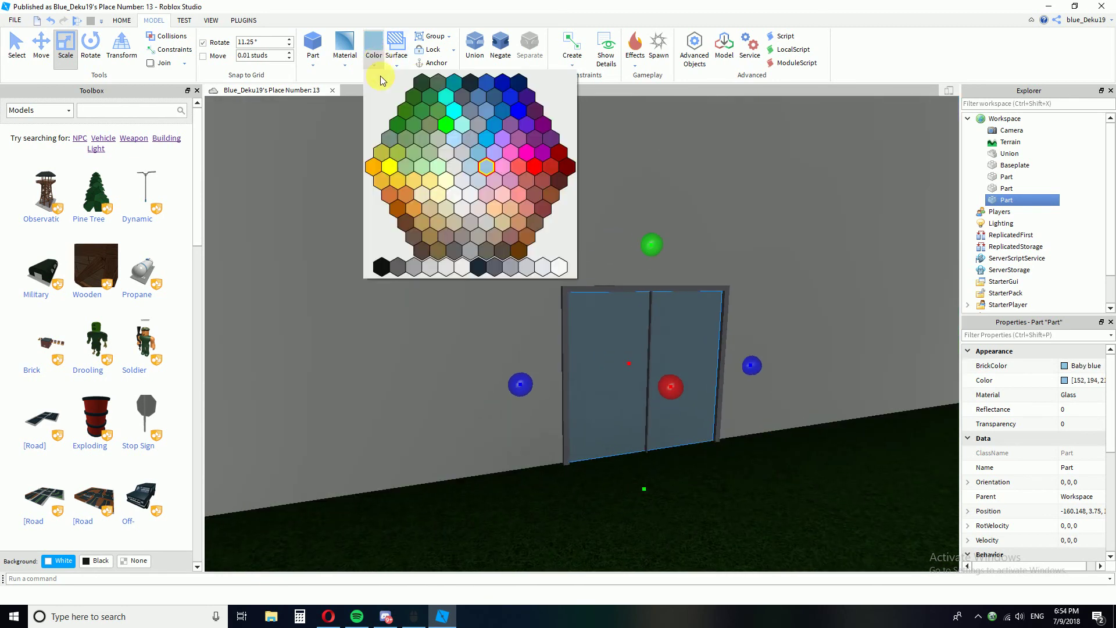
left_click(474, 155)
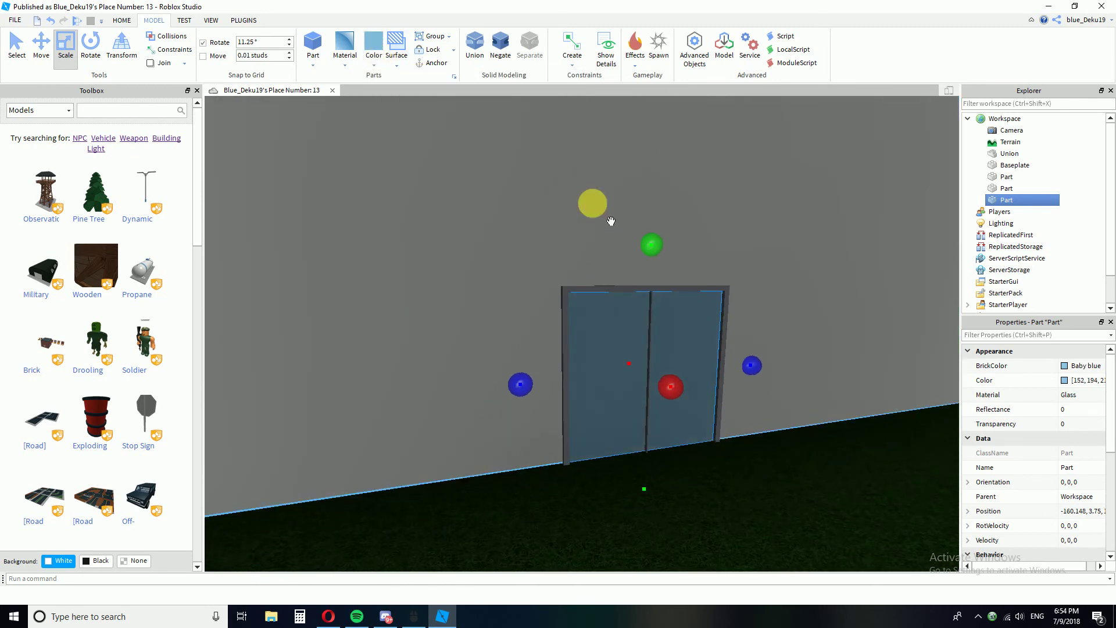
right_click_drag(730, 227, 729, 227)
key("d")
right_click_drag(755, 281, 755, 281)
- Fine-tune the door glass to a custom color of RGB 112, 185, 219
left_click(1085, 383)
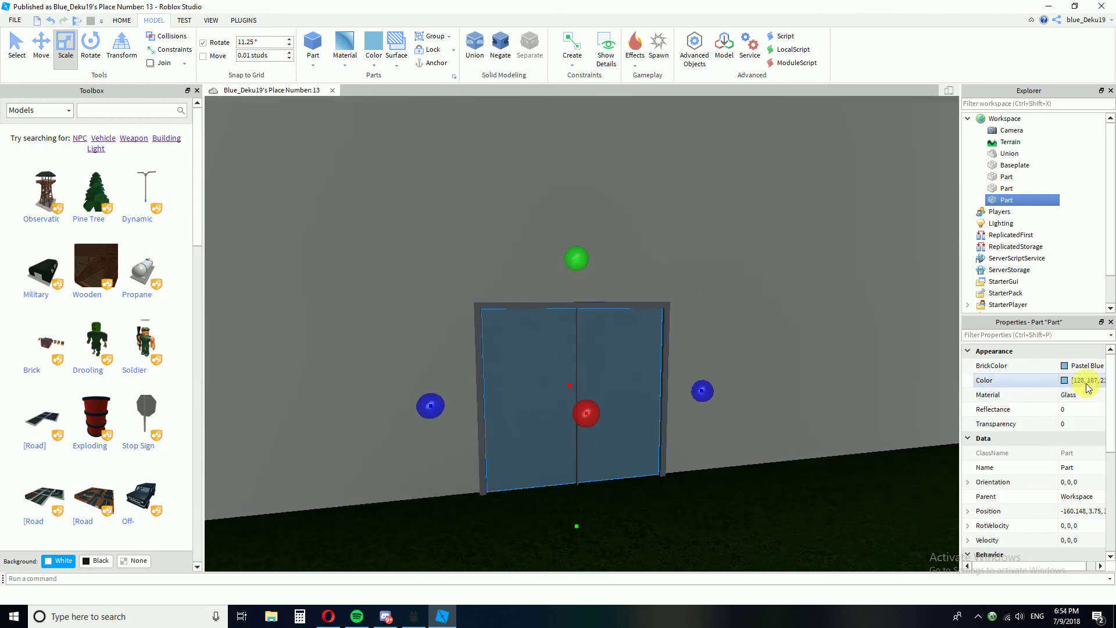
left_click(1053, 381)
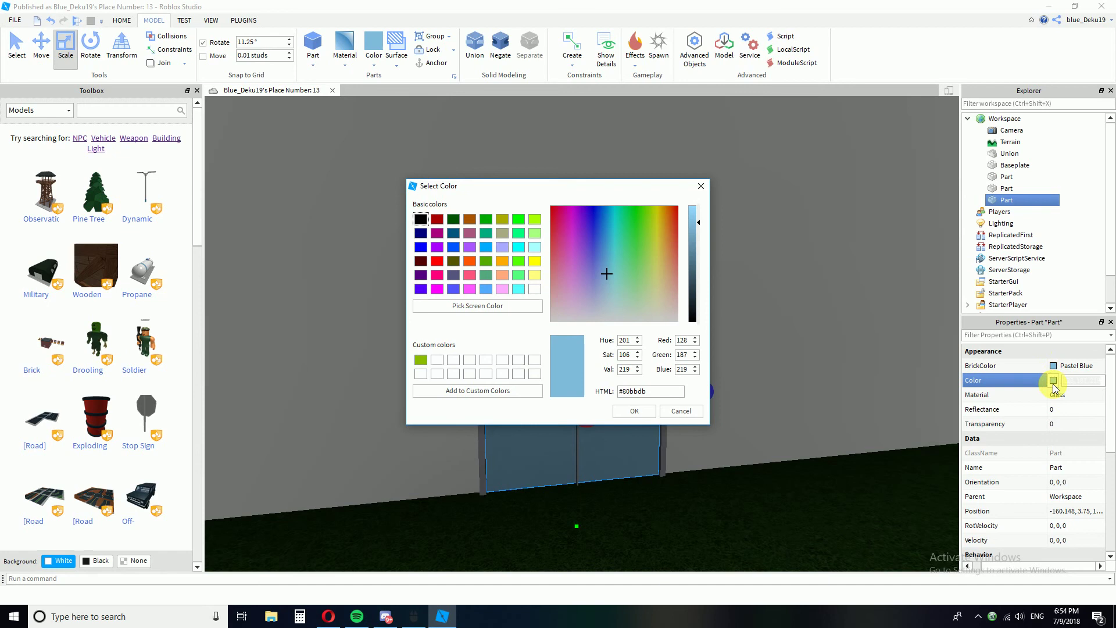
left_click_drag(619, 256, 609, 256)
left_click_drag(602, 182, 894, 108)
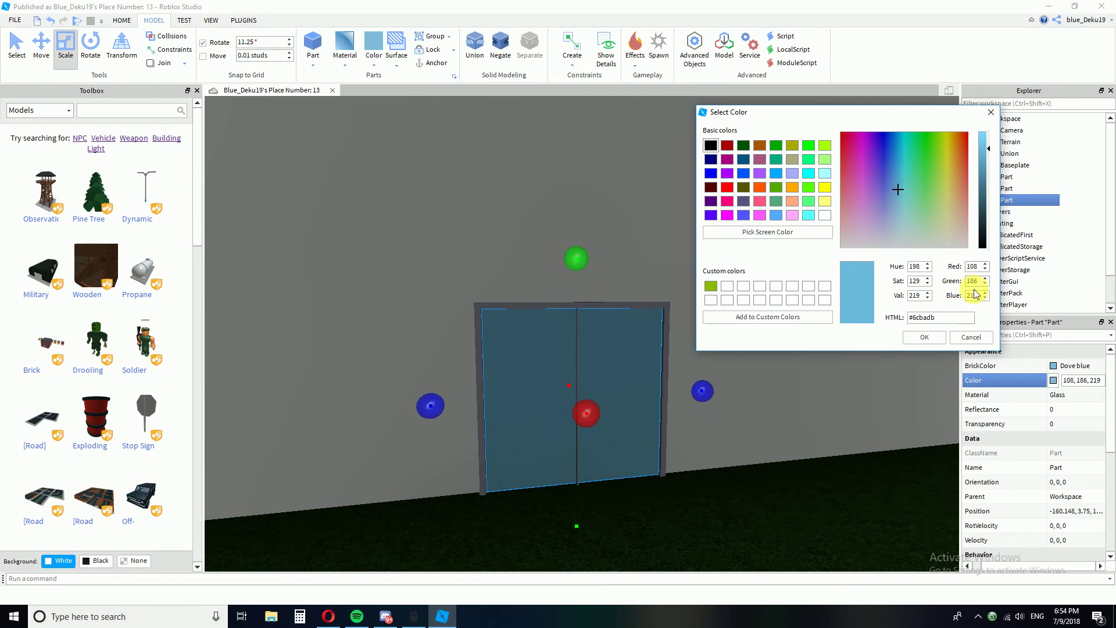
left_click_drag(898, 192, 898, 190)
left_click(920, 341)
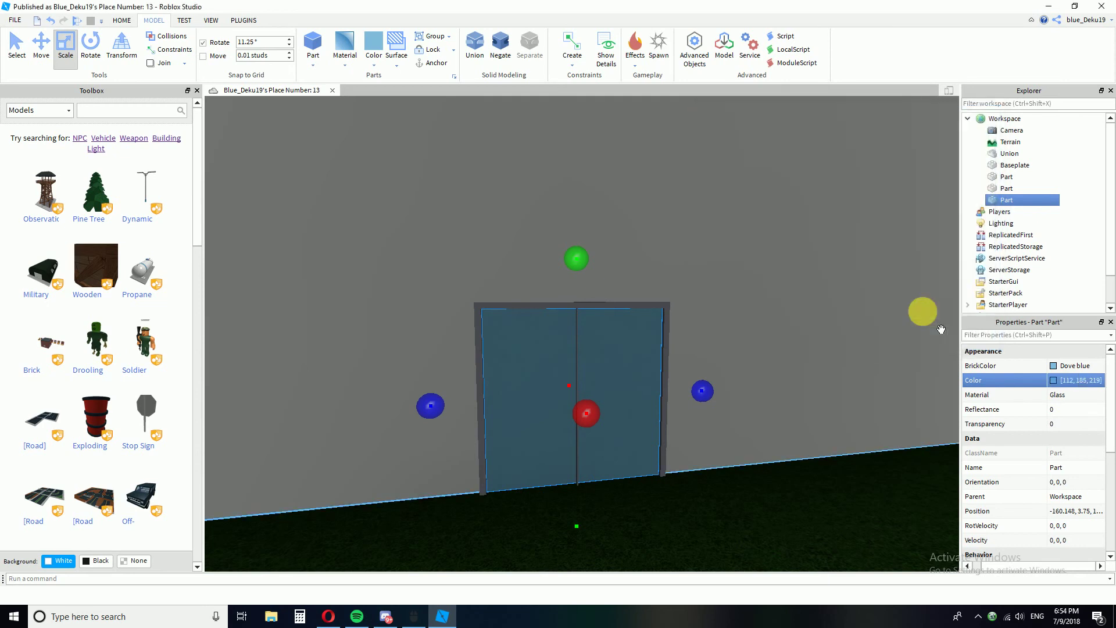
scroll(631, 320, "down", 3)
right_click_drag(631, 319, 623, 337)
scroll(796, 448, "up", 1)
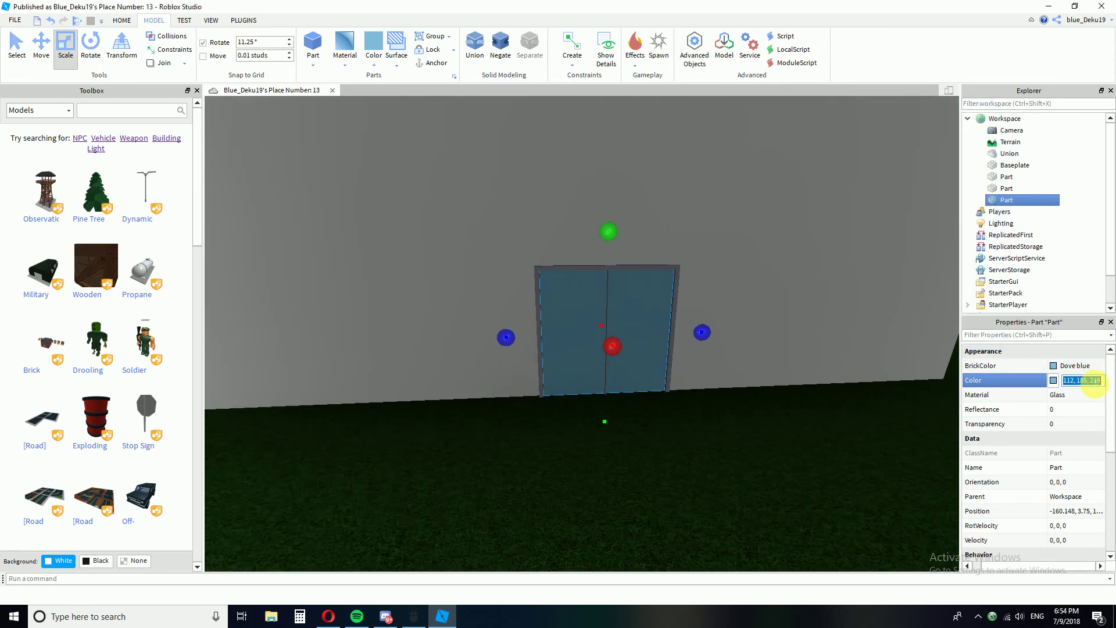
- Deselect the glass and examine how the finished door looks against the whole tower
left_click(786, 468)
left_click(640, 309)
right_click_drag(675, 304, 689, 326)
left_click(682, 461)
scroll(683, 458, "down", 5)
right_click_drag(682, 458, 683, 455)
scroll(682, 455, "down", 1)
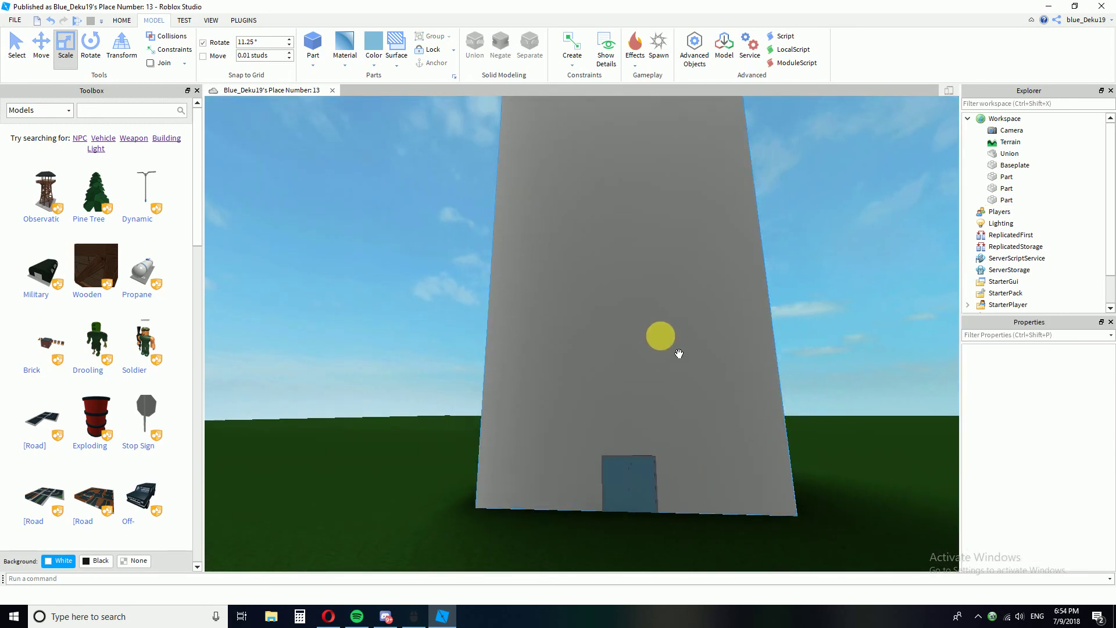
right_click_drag(678, 352, 651, 334)
- Insert a cylinder part on the grass in front of the door
left_click(343, 68)
left_click(341, 68)
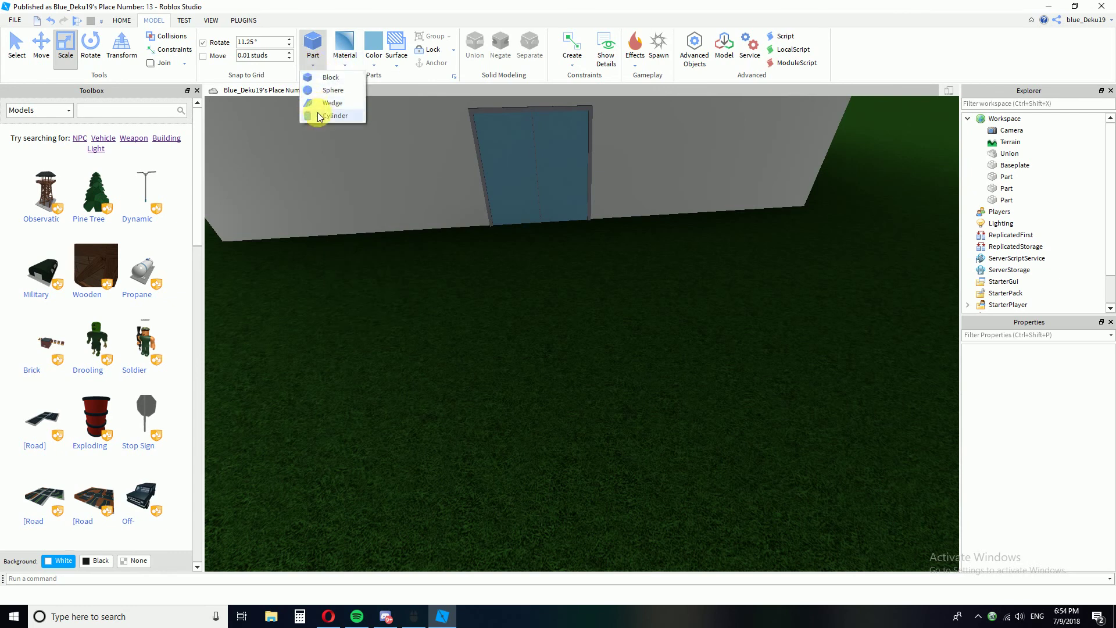
left_click(334, 116)
scroll(570, 278, "up", 3)
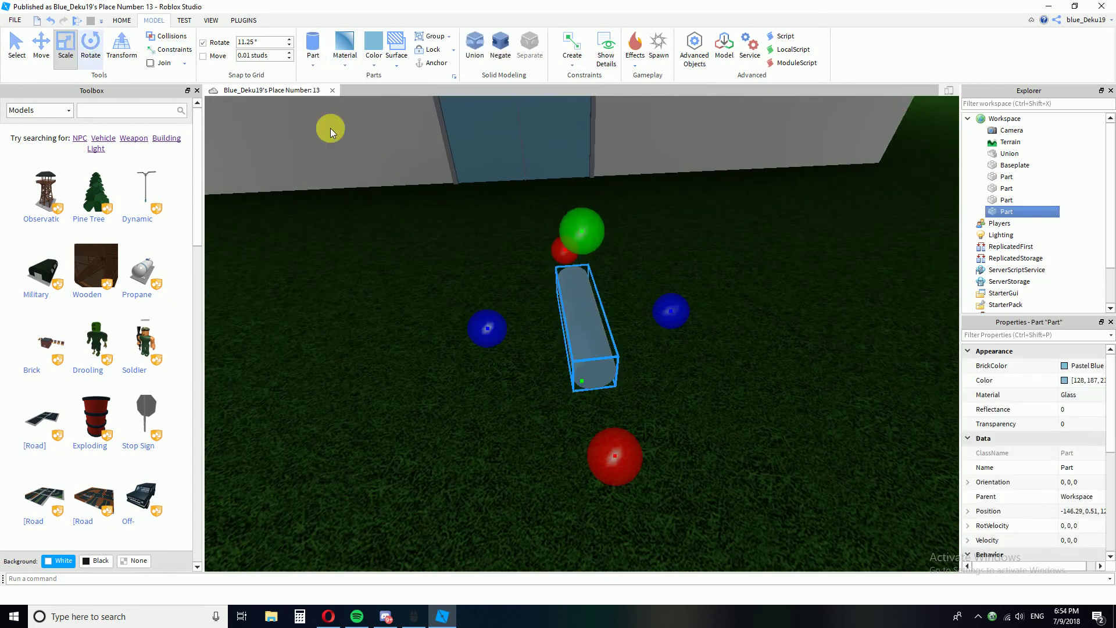
- Rotate the cylinder 90 degrees so that it stands upright on the grass
left_click(91, 46)
right_click_drag(625, 224, 629, 225)
left_click_drag(458, 235, 645, 334)
left_click_drag(481, 365, 437, 361)
right_click_drag(501, 275, 498, 274)
- Change the upright cylinder's material to Metal and its color to dark stone grey
left_click(65, 48)
right_click_drag(603, 259, 601, 259)
key("d")
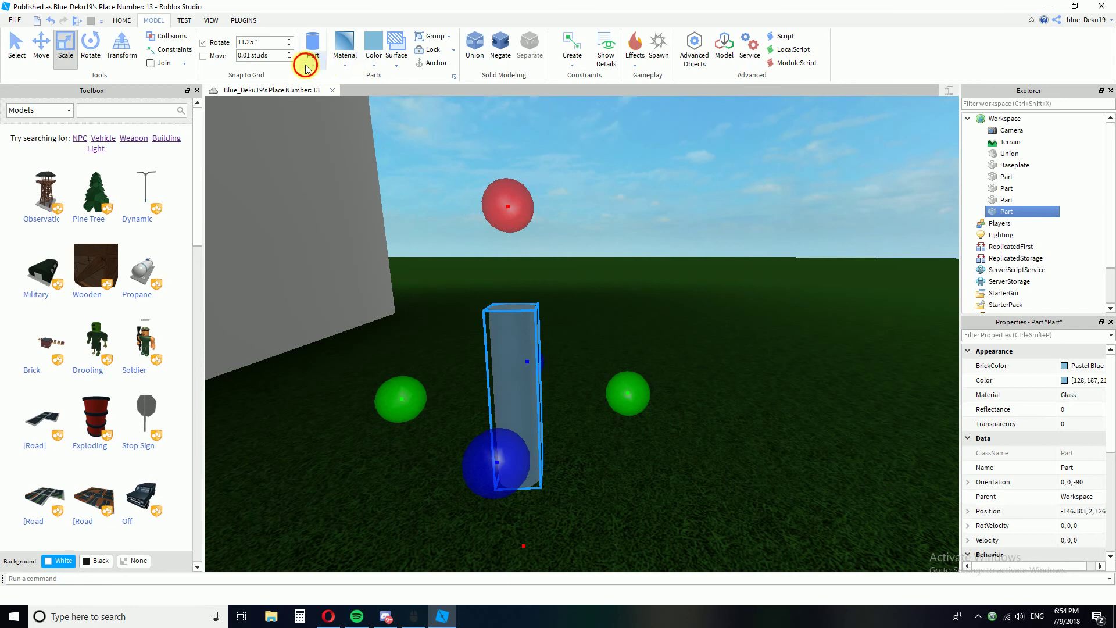
left_click(344, 61)
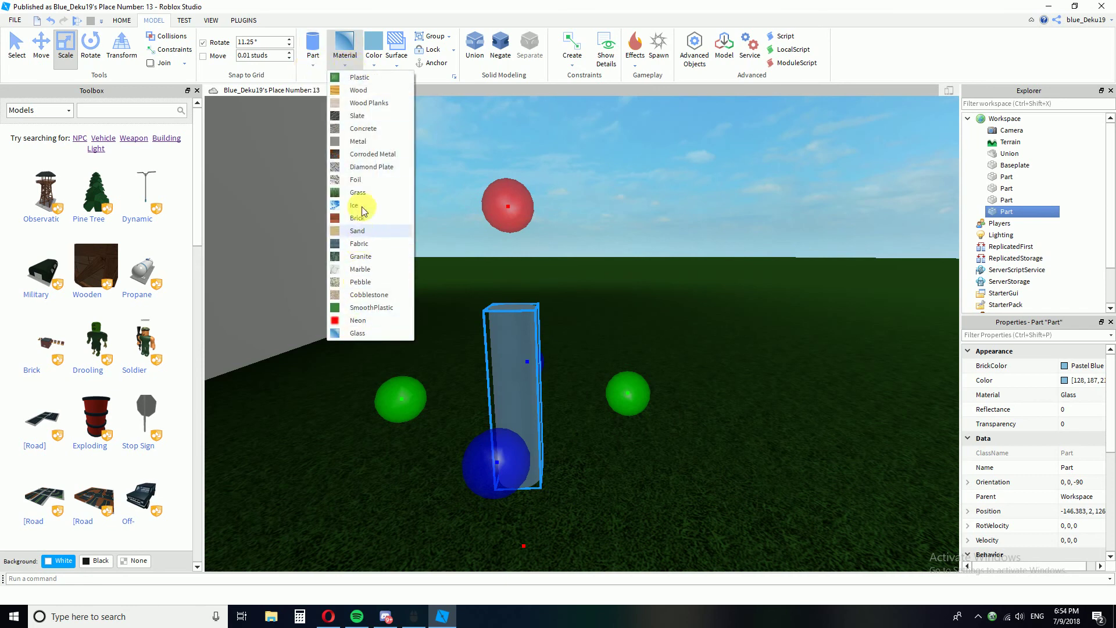
left_click(361, 141)
left_click(374, 61)
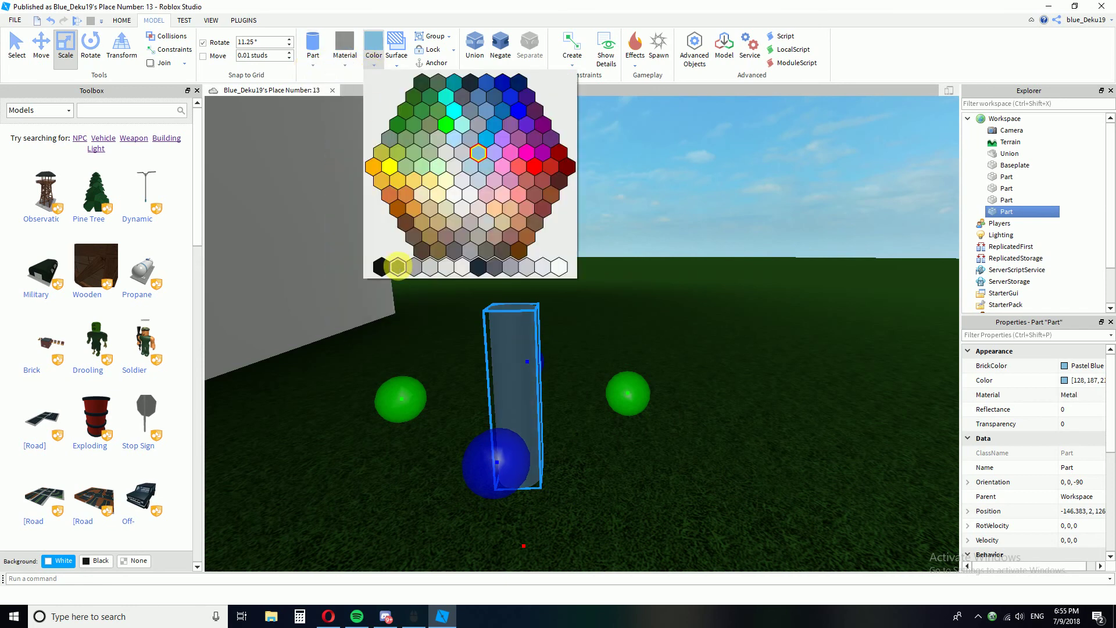
left_click(397, 266)
- Try to flatten the upright cylinder into a thin disc on the grass
right_click_drag(534, 253, 536, 255)
key("a")
left_click_drag(728, 125, 705, 377)
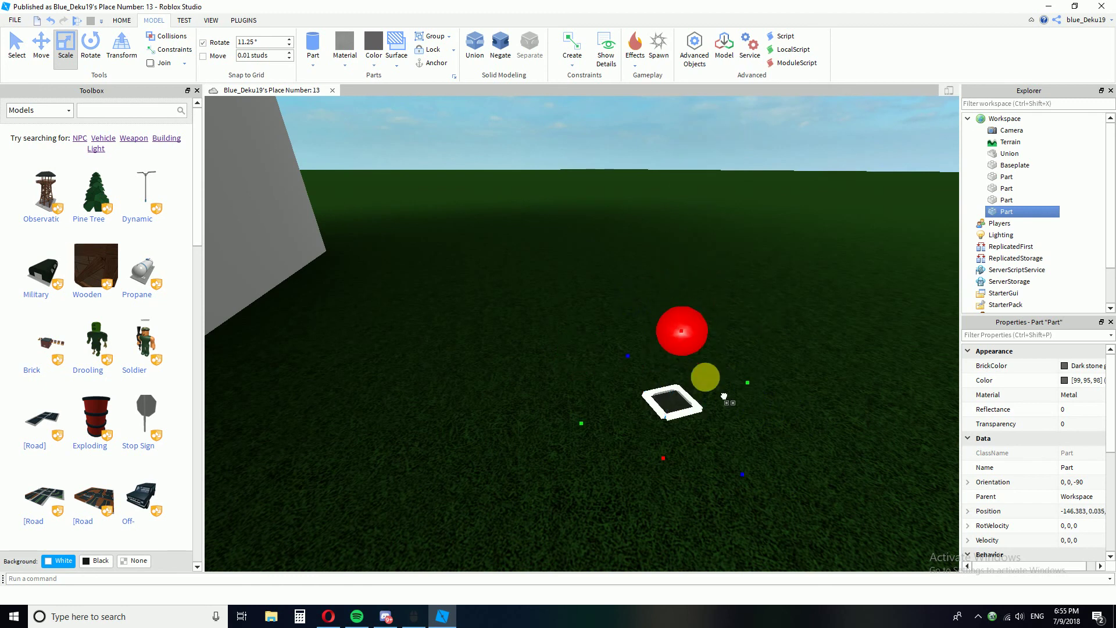
key("ctrl+z")
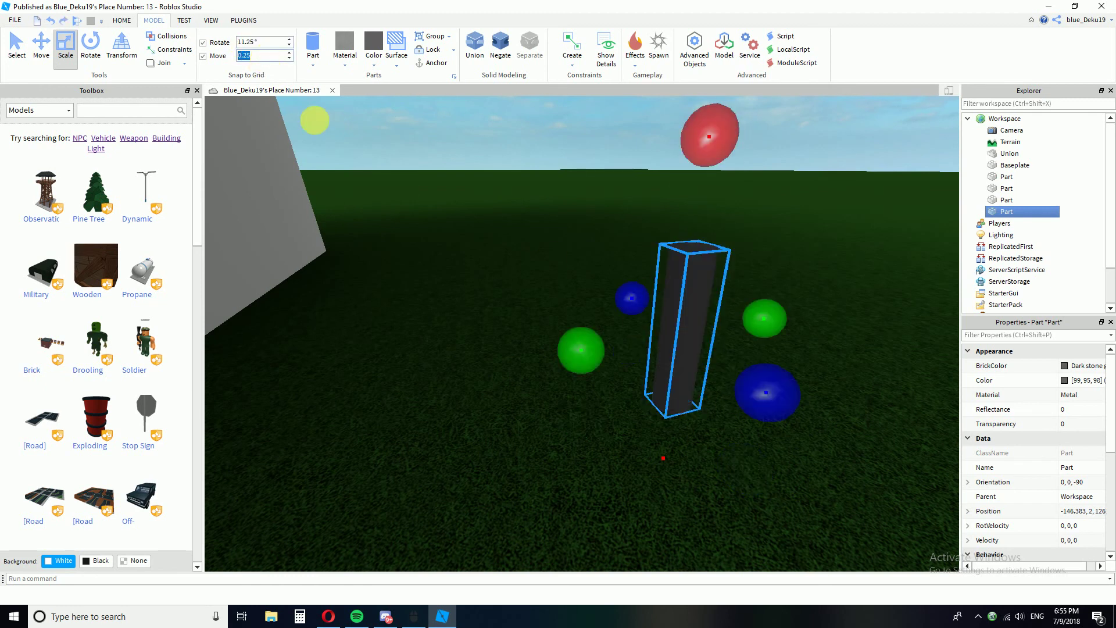
- Set the move snap to 0.05 studs and flatten the cylinder down to a thin disc
type("0.05")
key("Return")
left_click_drag(709, 137, 733, 348)
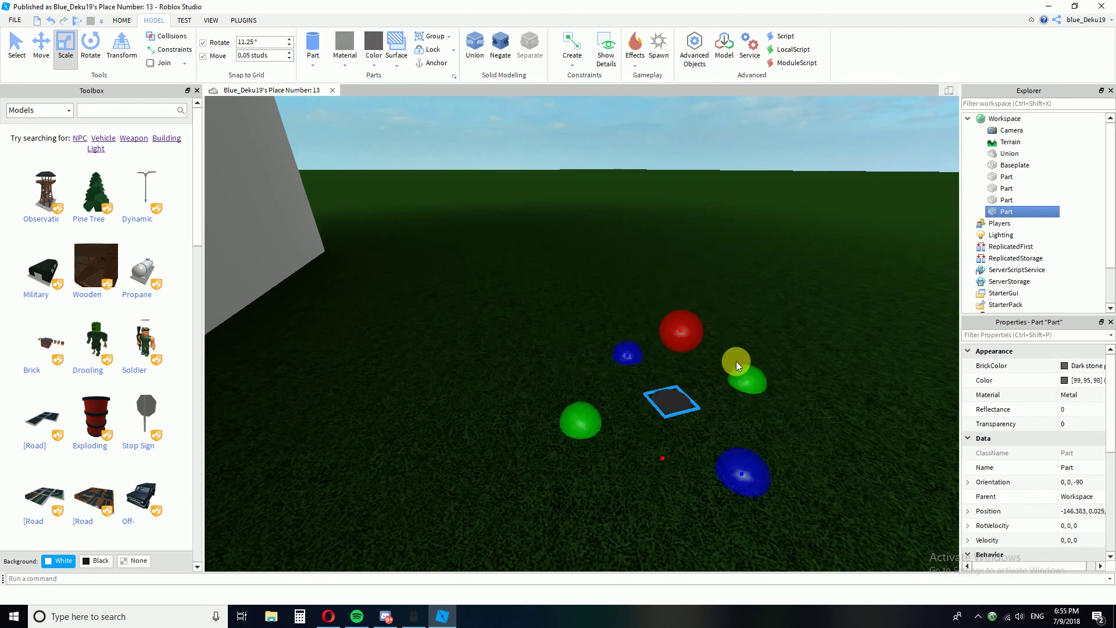
- Shrink the flat disc's footprint to a small fraction of its width in both horizontal directions
scroll(754, 379, "up", 3)
left_click_drag(747, 389, 691, 403)
right_click_drag(668, 329, 667, 329)
left_click_drag(642, 260, 600, 265)
right_click_drag(616, 338, 615, 340)
left_click_drag(630, 218, 631, 218)
left_click(647, 307)
right_click_drag(647, 306, 647, 307)
left_click_drag(722, 280, 751, 306)
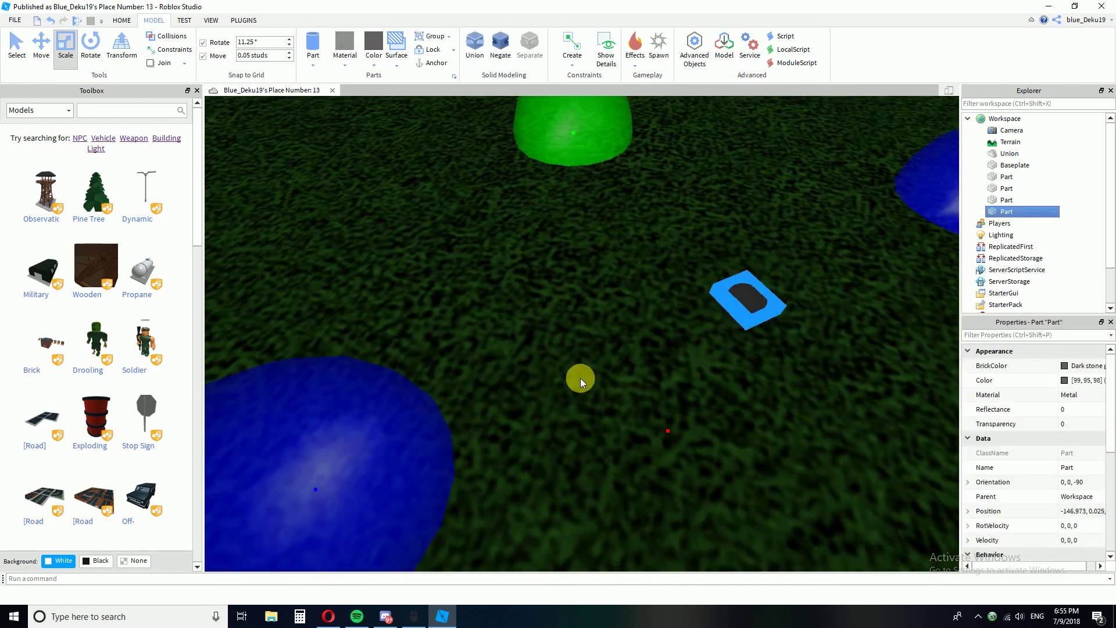
- Trim the tiny disc's remaining uneven sides so it becomes a small, evenly round base
left_click(552, 381)
right_click_drag(616, 356, 517, 333)
left_click(306, 324)
right_click_drag(454, 315, 454, 315)
scroll(454, 315, "down", 3)
scroll(455, 315, "up", 3)
left_click_drag(867, 370, 868, 378)
left_click_drag(601, 219, 593, 223)
left_click(751, 315)
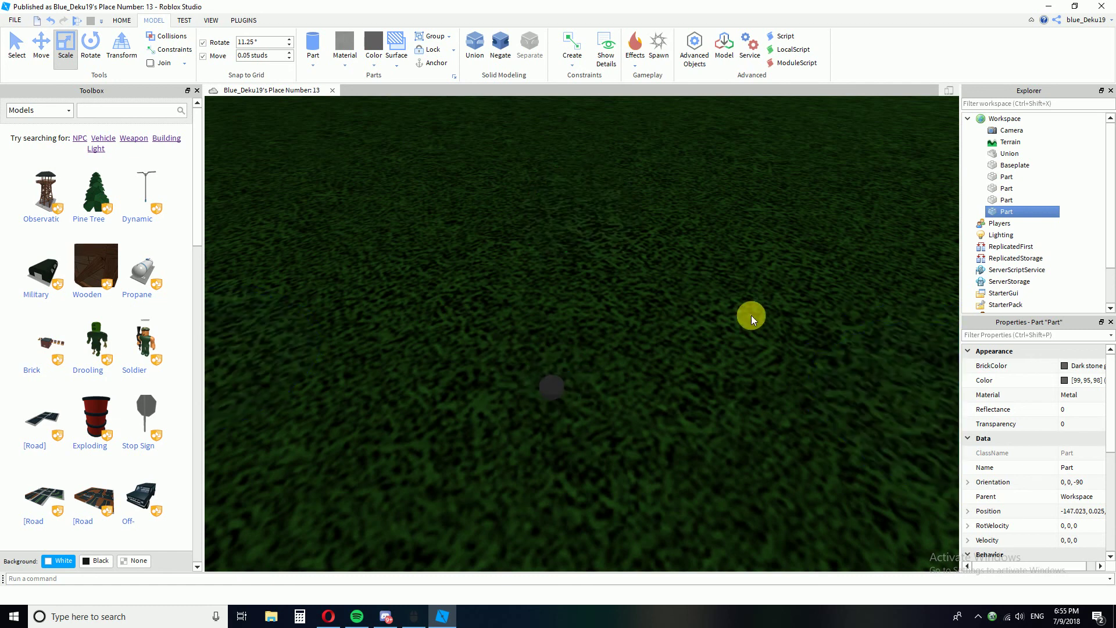
- Insert a sphere part on the grass beside the small disc
right_click_drag(751, 315, 743, 315)
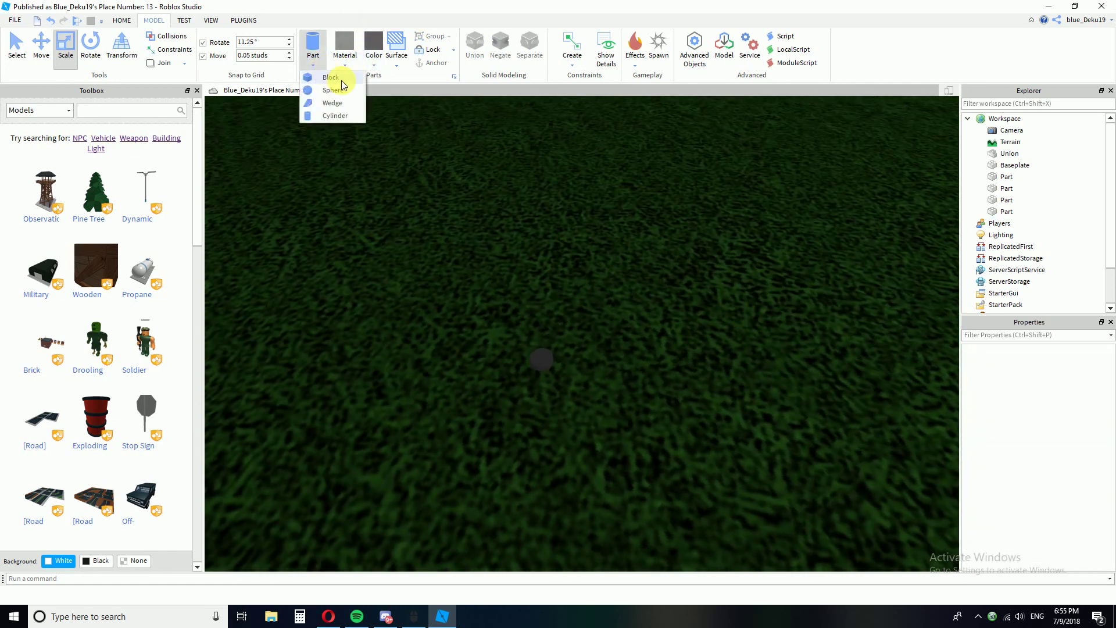
left_click(333, 93)
left_click_drag(625, 374, 690, 332)
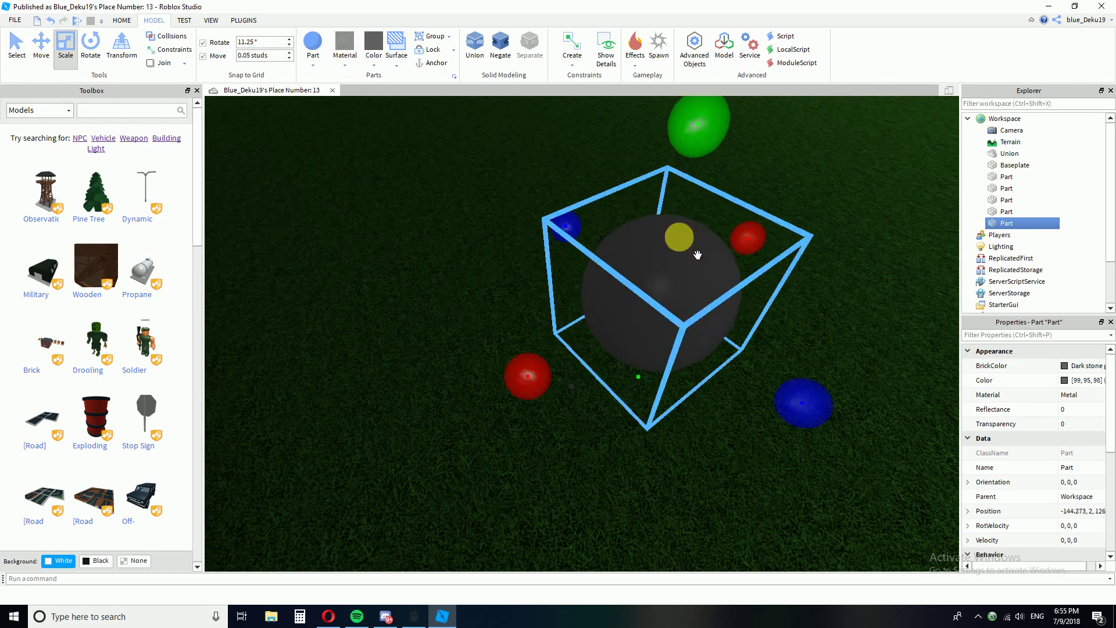
- Scale the sphere down to a tiny ball close to the size of the disc
left_click_drag(707, 147, 681, 310)
scroll(680, 313, "up", 5)
key("a")
key("w")
left_click_drag(577, 285, 742, 262)
scroll(734, 237, "down", 10)
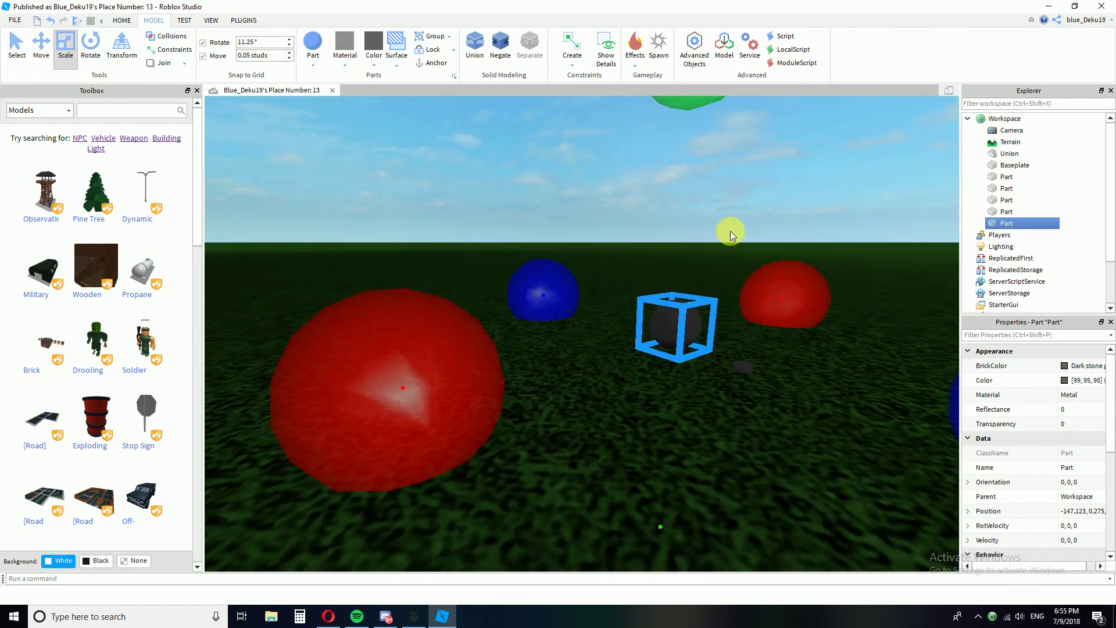
scroll(673, 221, "up", 10)
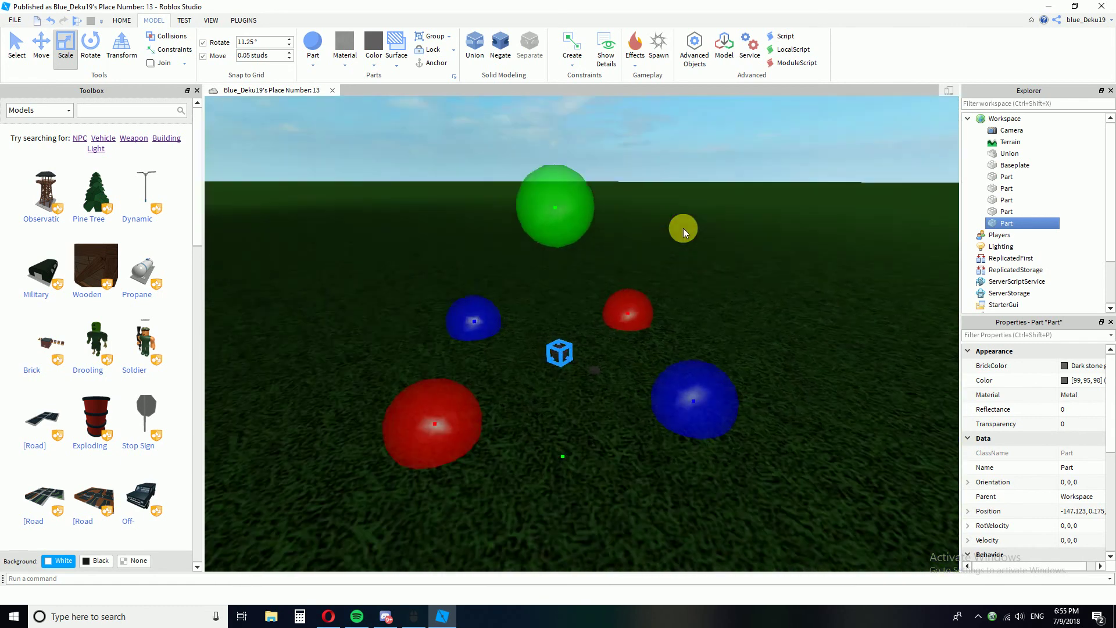
- Set the tiny ball directly on top of the small metal disc
left_click_drag(548, 321, 632, 404)
left_click(774, 403)
right_click_drag(773, 398, 773, 399)
left_click(678, 299)
left_click(744, 403)
left_click(659, 343)
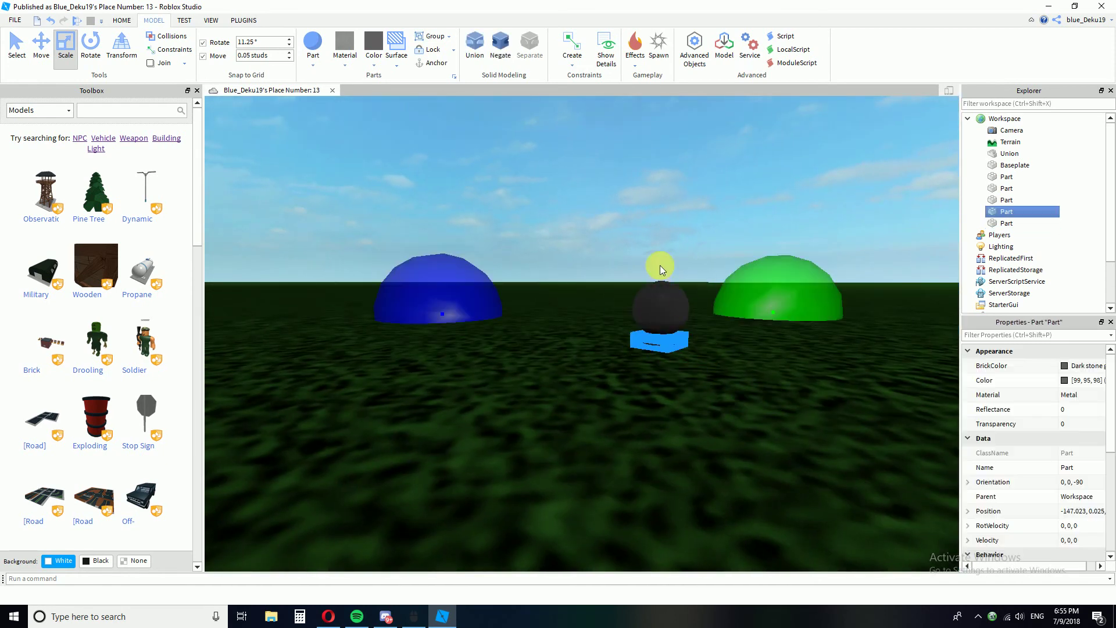
- Select the ball and the disc beneath it together
right_click_drag(668, 282, 657, 259)
scroll(657, 259, "down", 4)
left_click_drag(606, 178, 614, 168)
left_click(879, 307)
scroll(879, 307, "down", 2)
right_click_drag(881, 306, 882, 307)
key("w")
left_click_drag(875, 336, 700, 361)
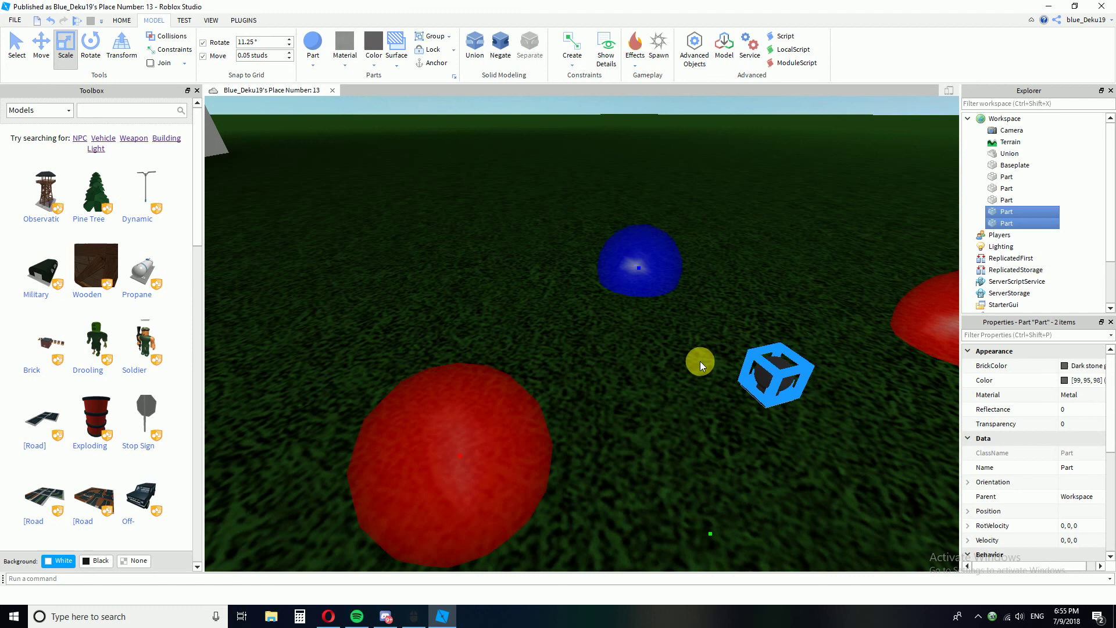
- Examine from several sides how the selected ball sits on the disc
key("d")
right_click_drag(621, 447, 620, 448)
key("s")
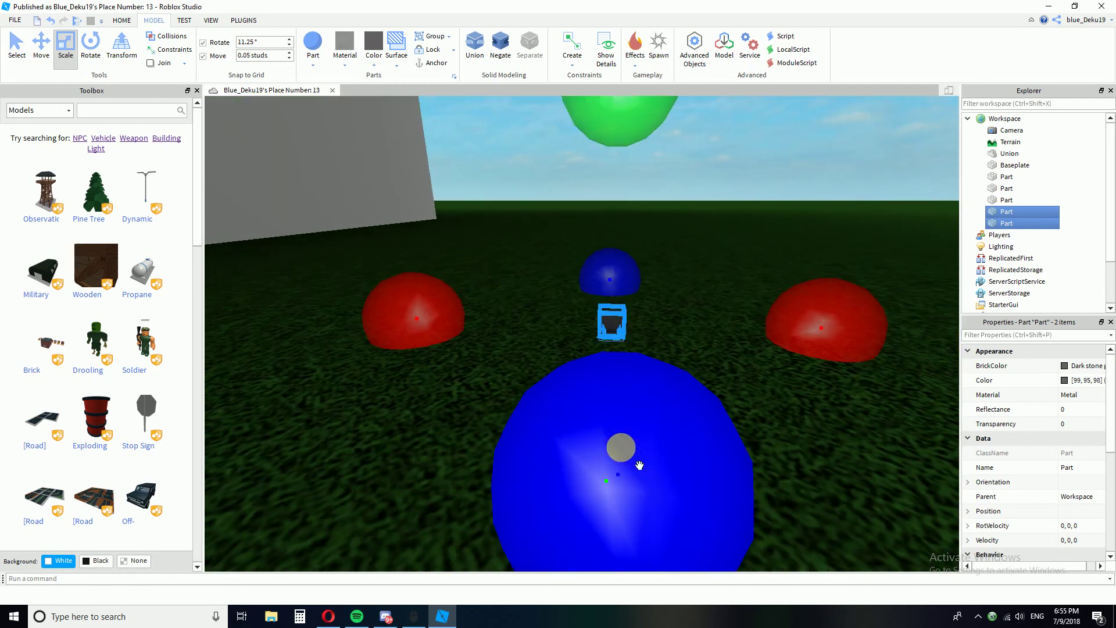
right_click_drag(641, 317, 640, 317)
key("s")
left_click(775, 259)
right_click_drag(776, 259, 776, 259)
left_click_drag(773, 259, 459, 448)
left_click_drag(778, 211, 536, 417)
key("w")
right_click_drag(685, 382, 684, 382)
key("w")
right_click_drag(600, 331, 601, 332)
right_click_drag(731, 353, 734, 351)
scroll(717, 325, "down", 5)
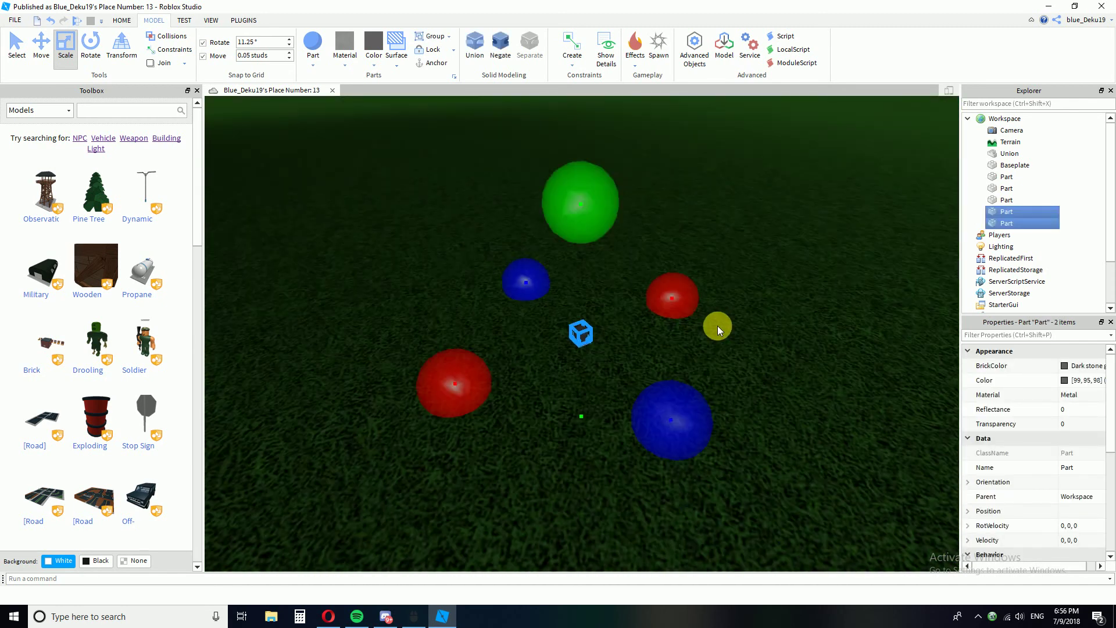
- Try to union the ball and disc into one object and separate it back into parts
scroll(717, 325, "up", 3)
scroll(717, 325, "down", 3)
right_click_drag(717, 325, 717, 326)
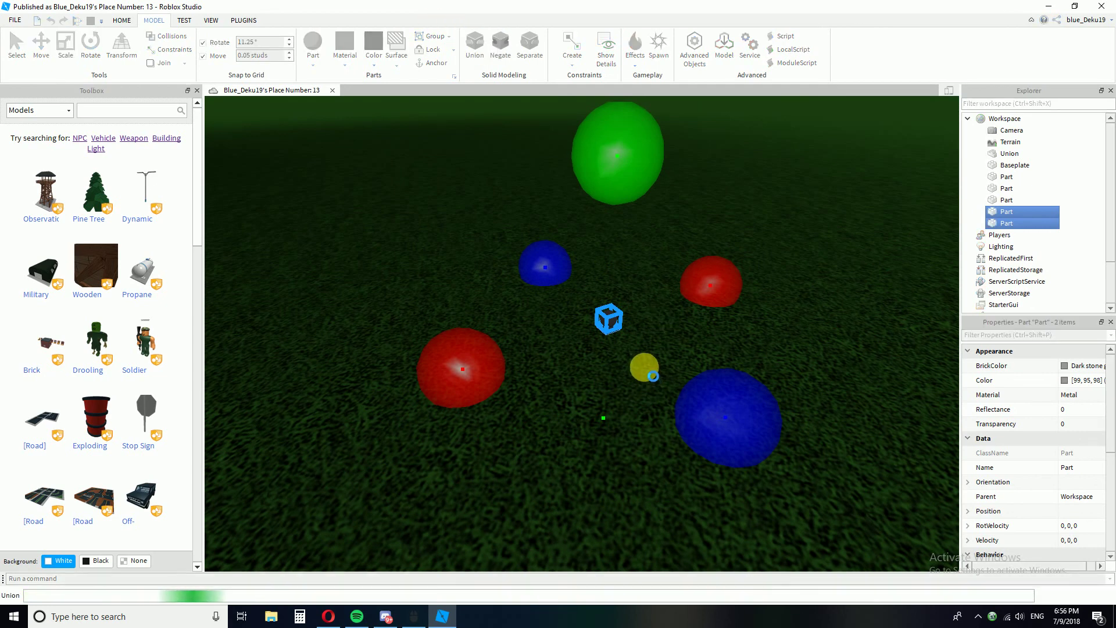
right_click_drag(654, 397, 653, 396)
left_click_drag(584, 369, 580, 344)
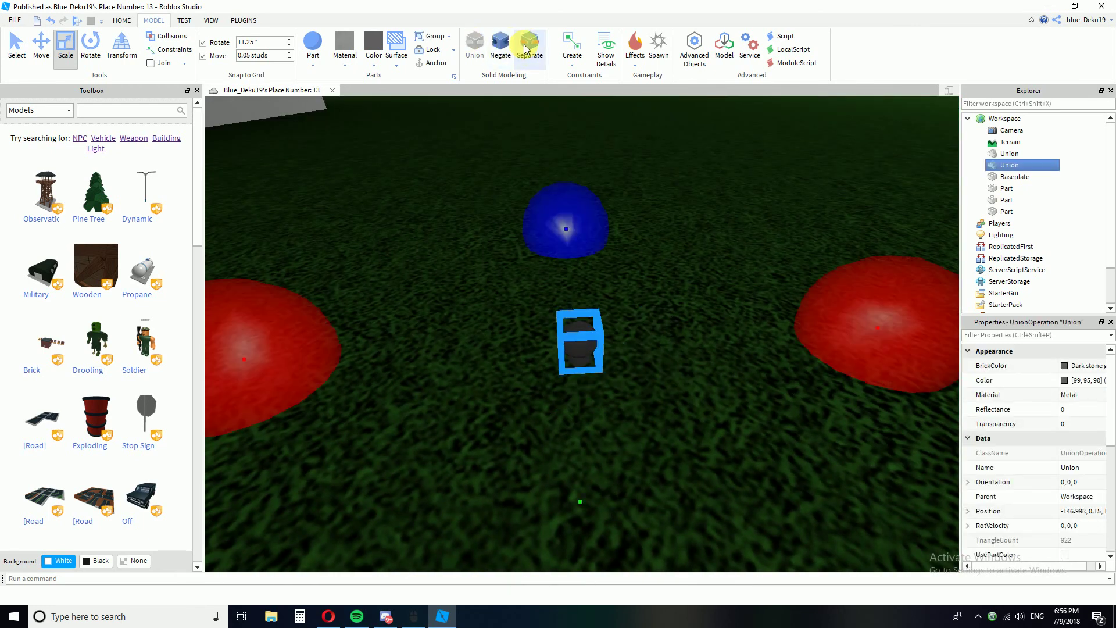
right_click_drag(653, 358, 638, 335)
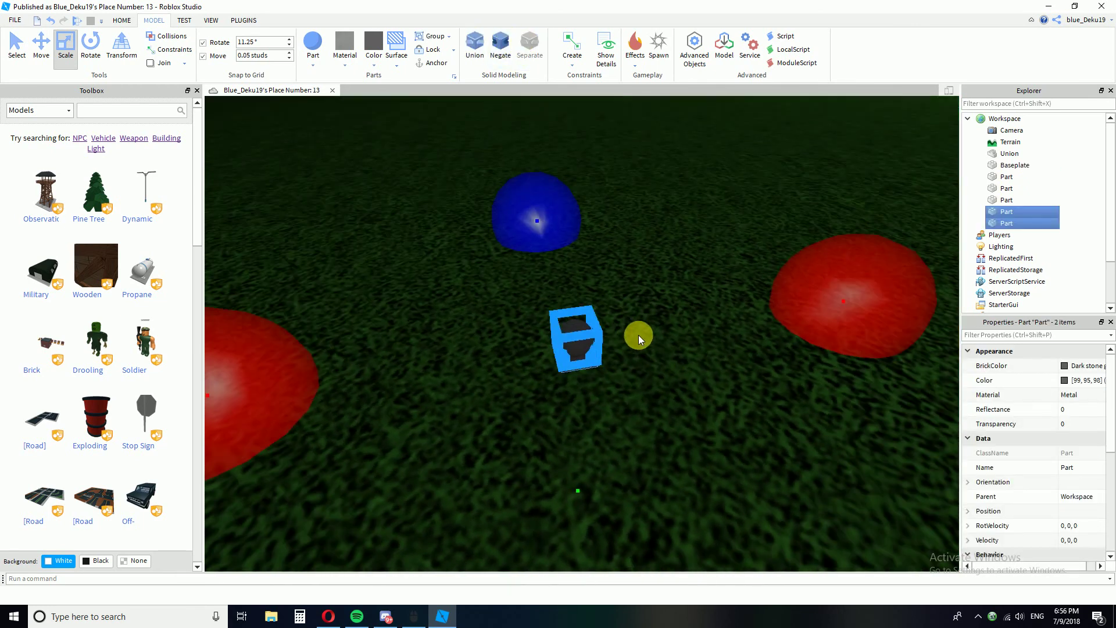
- Try to group the ball and disc into one model and ungroup them
left_click(436, 37)
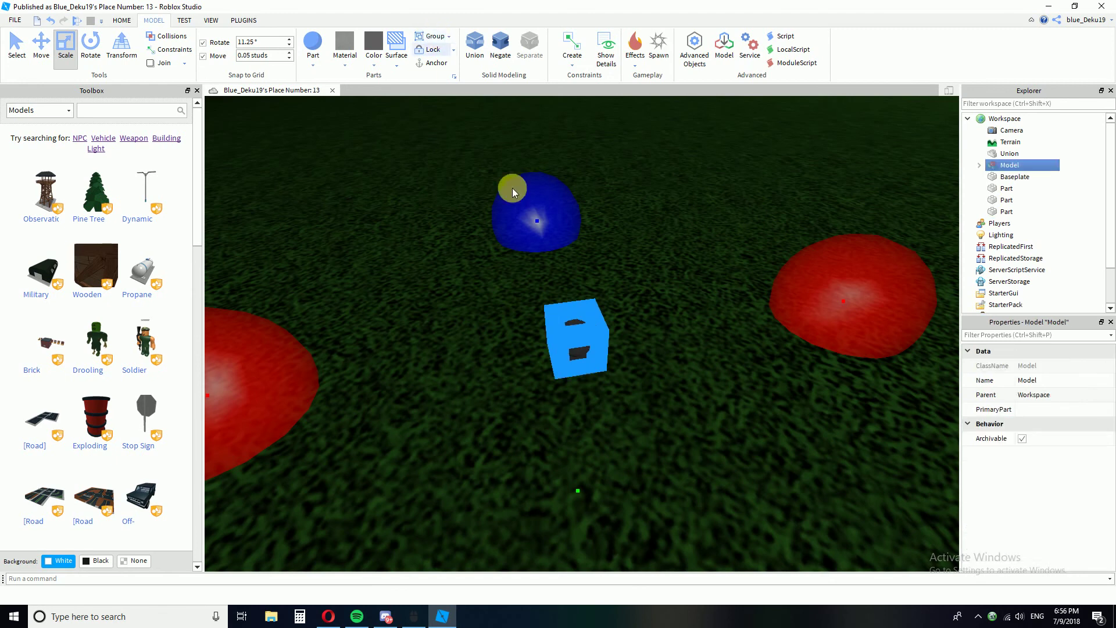
left_click(685, 431)
scroll(699, 330, "down", 5)
left_click_drag(589, 343, 698, 330)
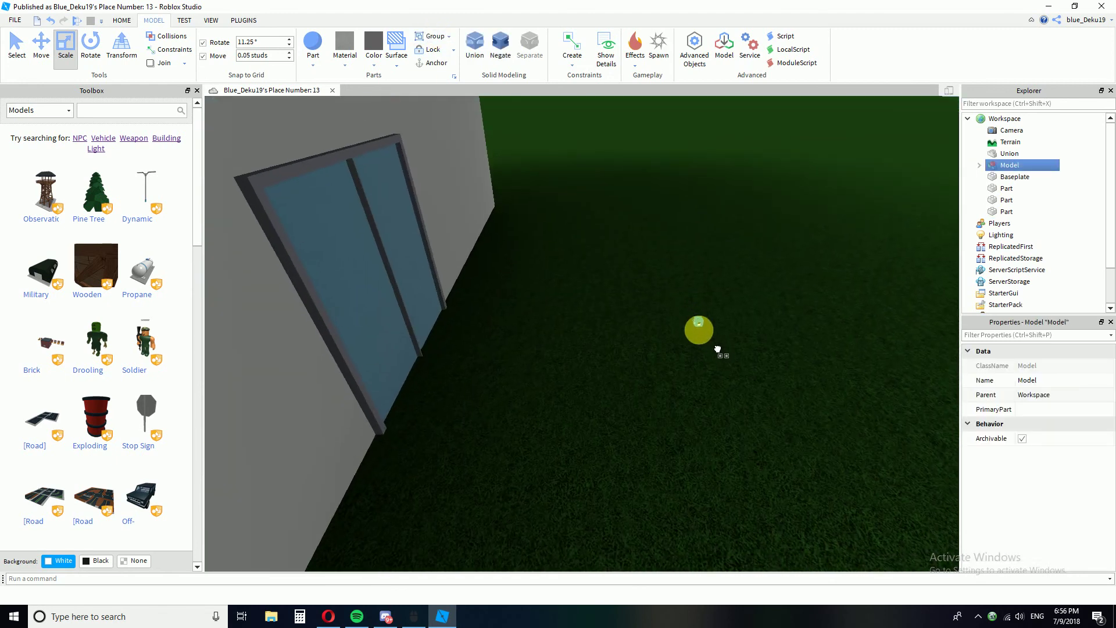
key("f")
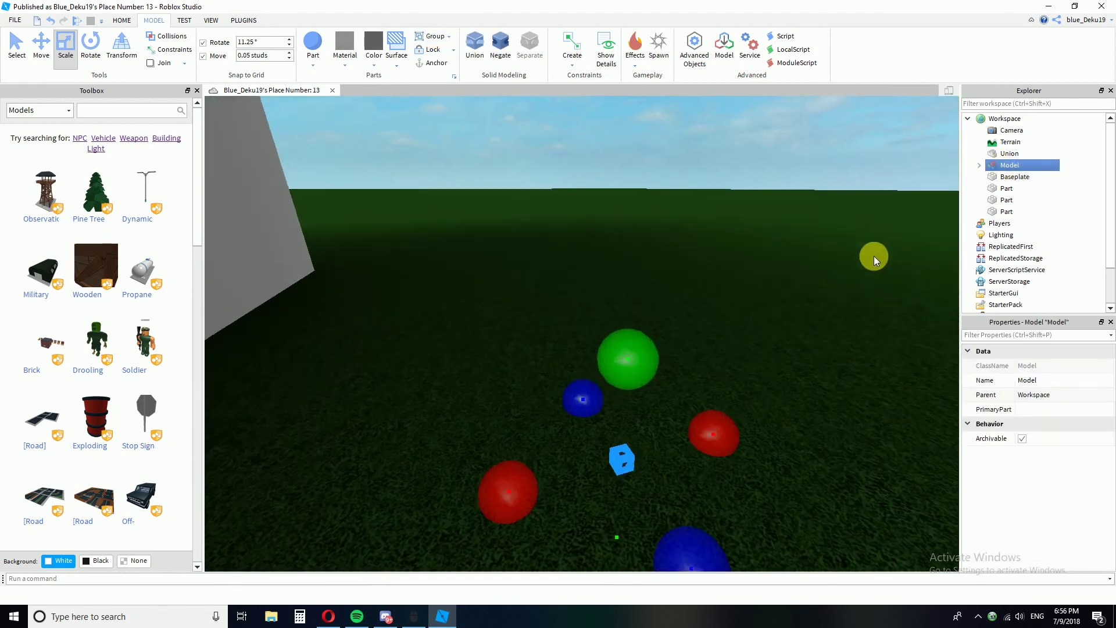
key("ctrl+u")
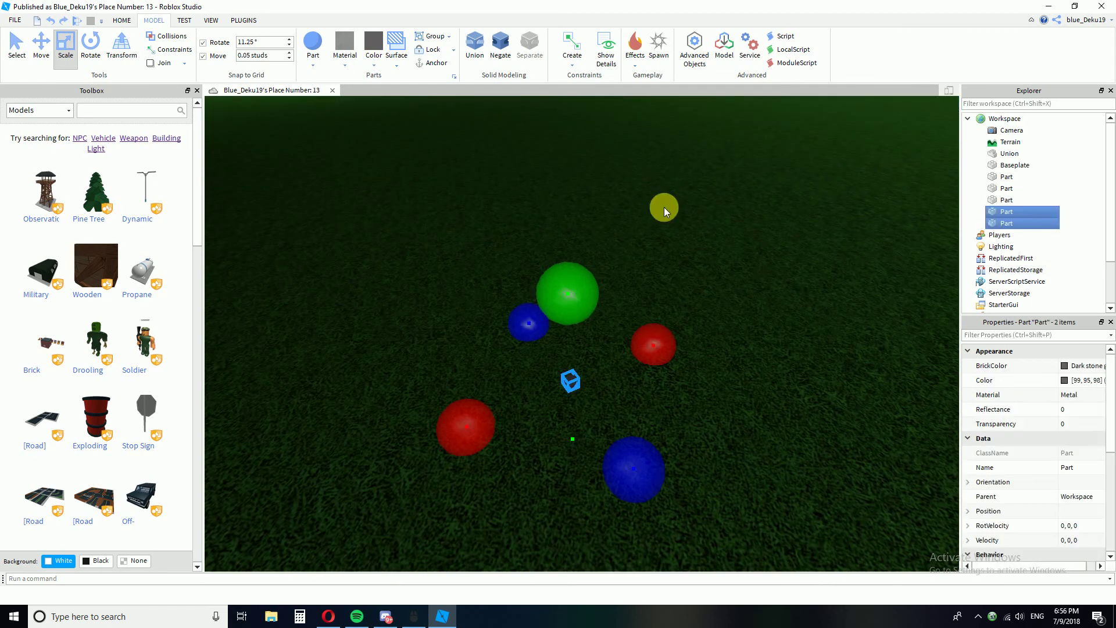
- Union the ball and disc into one knob and rotate it to an orientation of -90 degrees about Z
left_click(468, 45)
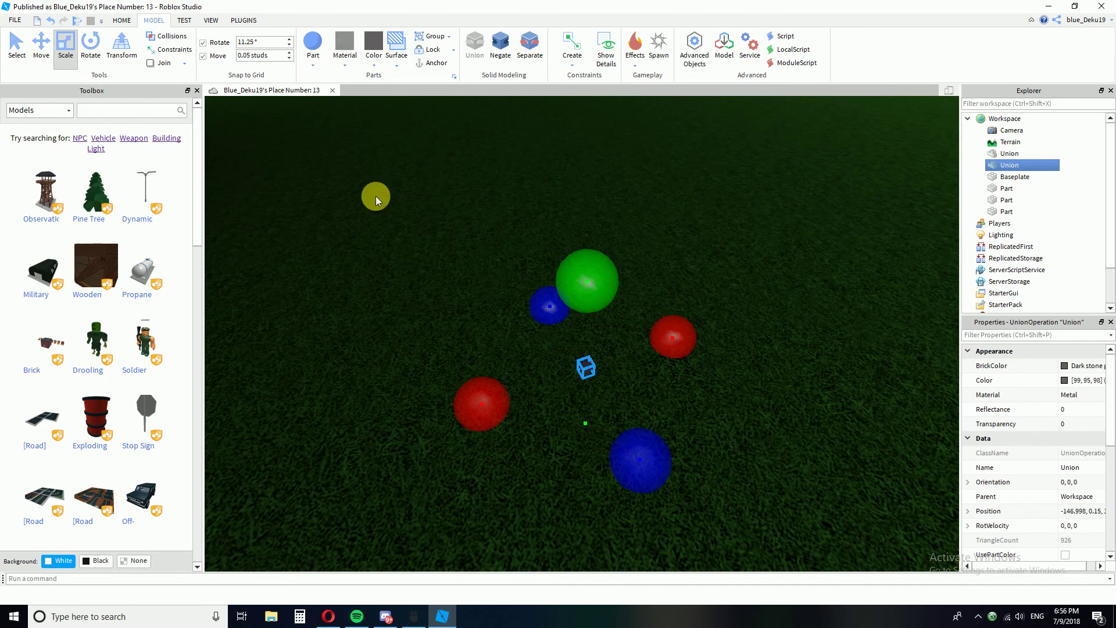
left_click(100, 61)
left_click_drag(576, 271, 687, 286)
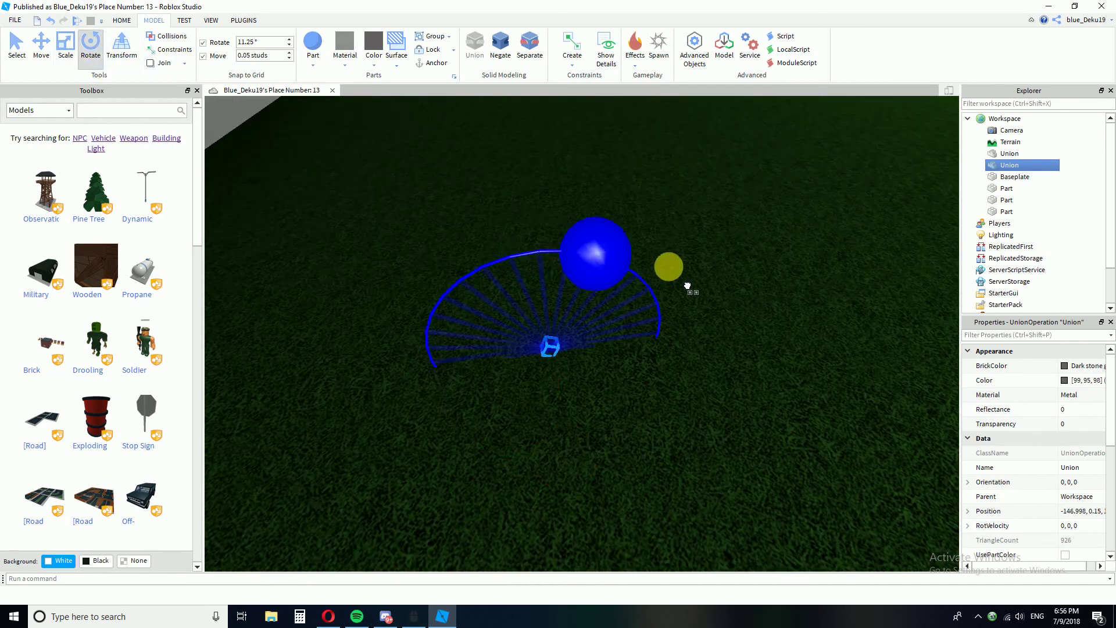
left_click_drag(714, 330, 713, 331)
- Place the rotated knob on the left glass door panel, close to the gap between the two doors
left_click_drag(561, 343, 598, 319)
right_click_drag(598, 319, 598, 318)
left_click_drag(598, 318, 598, 318)
right_click_drag(598, 318, 597, 319)
left_click_drag(617, 338, 474, 241)
scroll(652, 331, "down", 2)
left_click(723, 432)
right_click_drag(723, 432, 720, 431)
scroll(724, 433, "up", 2)
right_click_drag(648, 402, 648, 401)
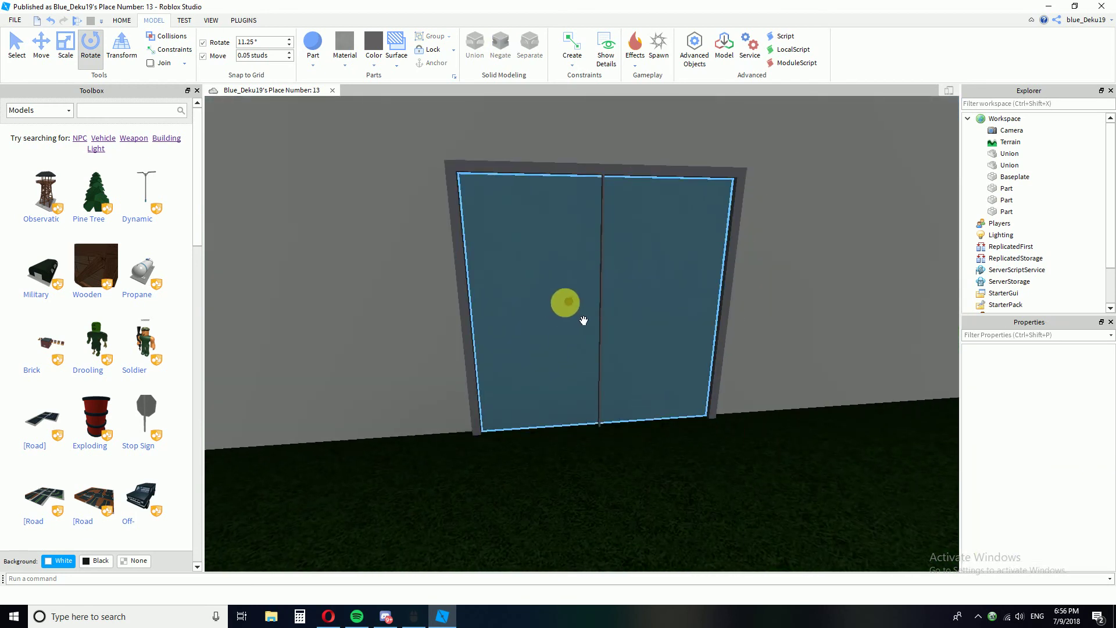
left_click(591, 324)
left_click(653, 455)
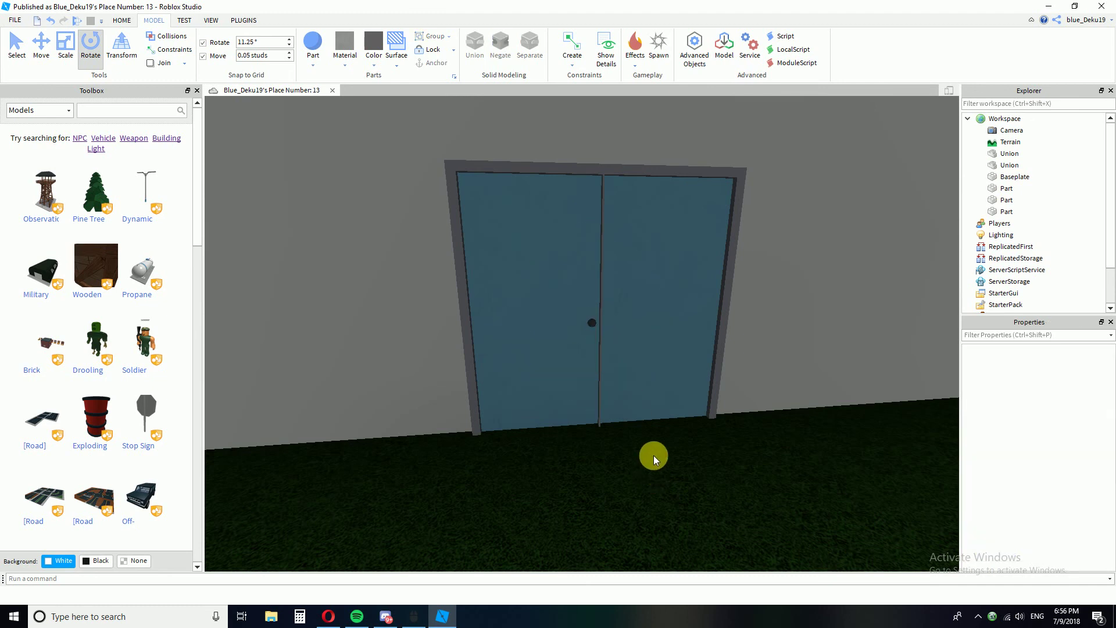
scroll(655, 450, "down", 1)
scroll(655, 450, "down", 3)
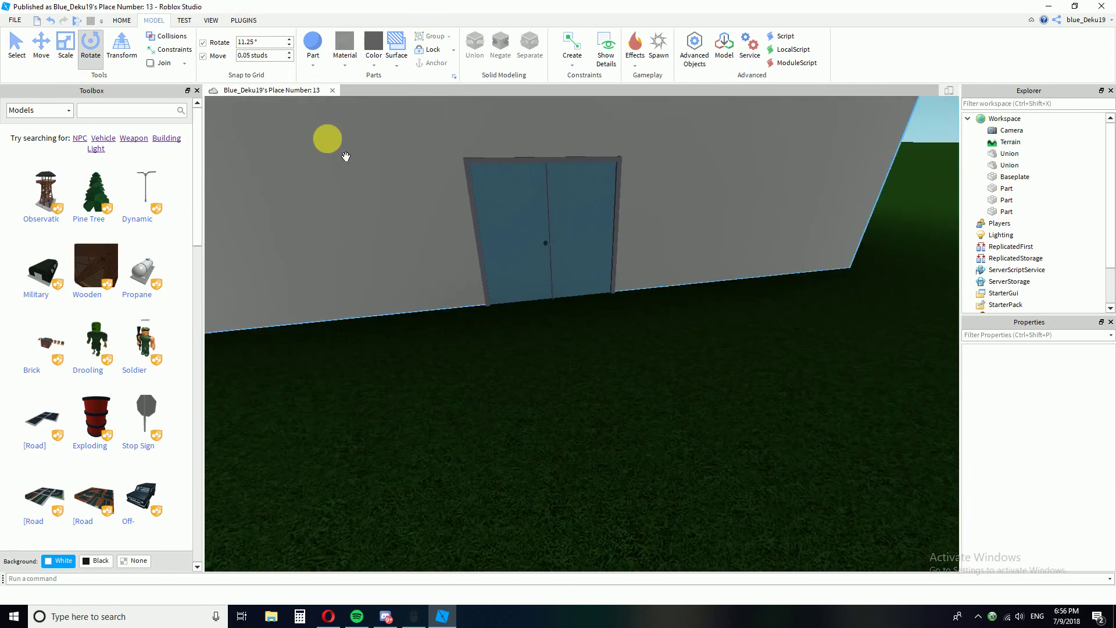
- Insert a dummy character with the Rig Builder and stand it in front of the glass door
left_click(237, 21)
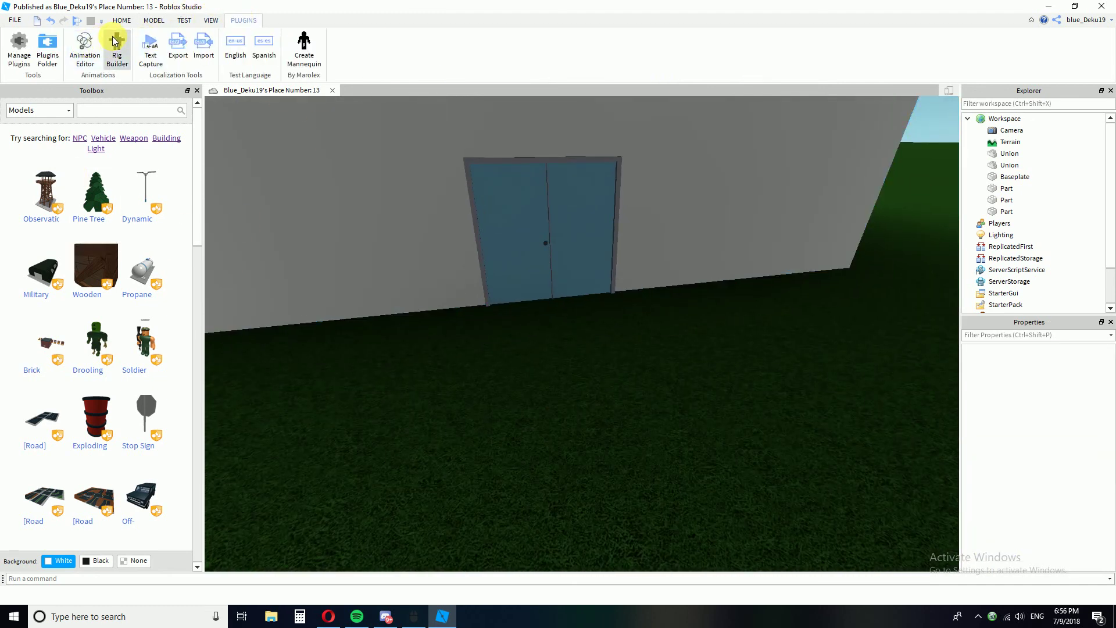
left_click(115, 42)
left_click(581, 299)
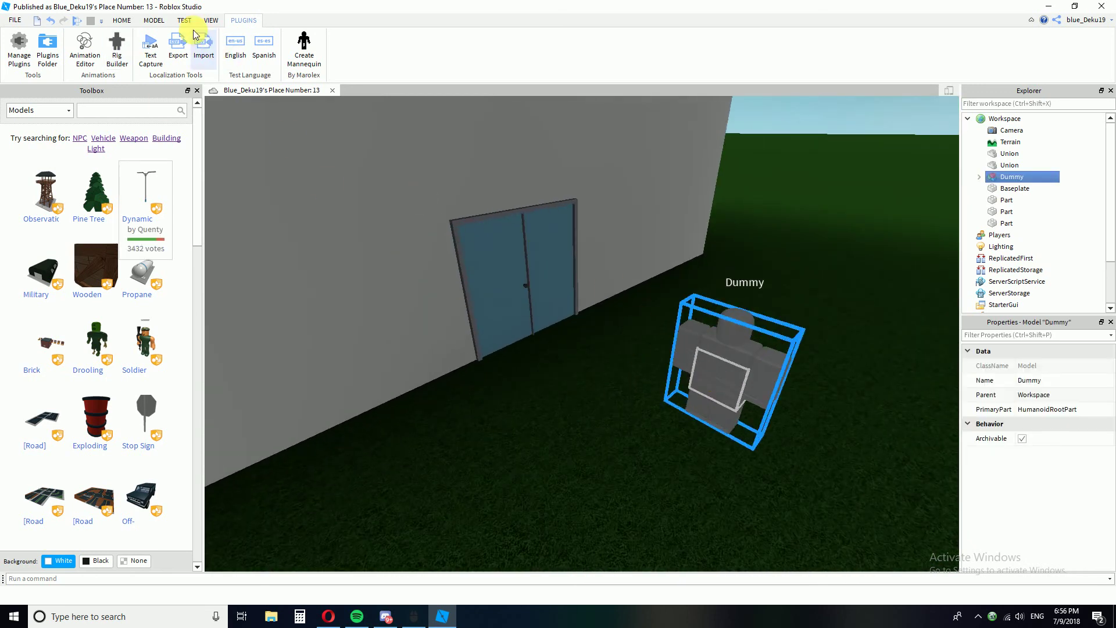
left_click(154, 21)
left_click_drag(633, 312, 541, 415)
left_click(630, 402)
right_click_drag(631, 403, 692, 375)
scroll(577, 348, "up", 2)
- Scale the door knob so it extends farther outward from the glass
left_click(575, 343)
left_click(65, 44)
right_click_drag(430, 204, 526, 270)
scroll(887, 212, "up", 3)
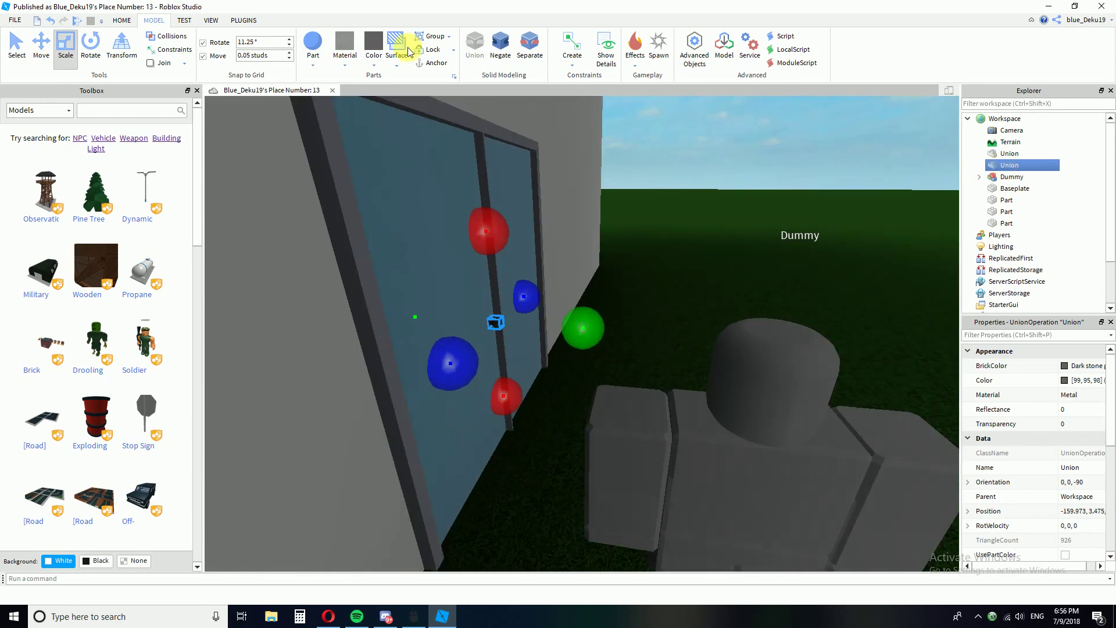
scroll(624, 255, "down", 3)
scroll(581, 294, "up", 3)
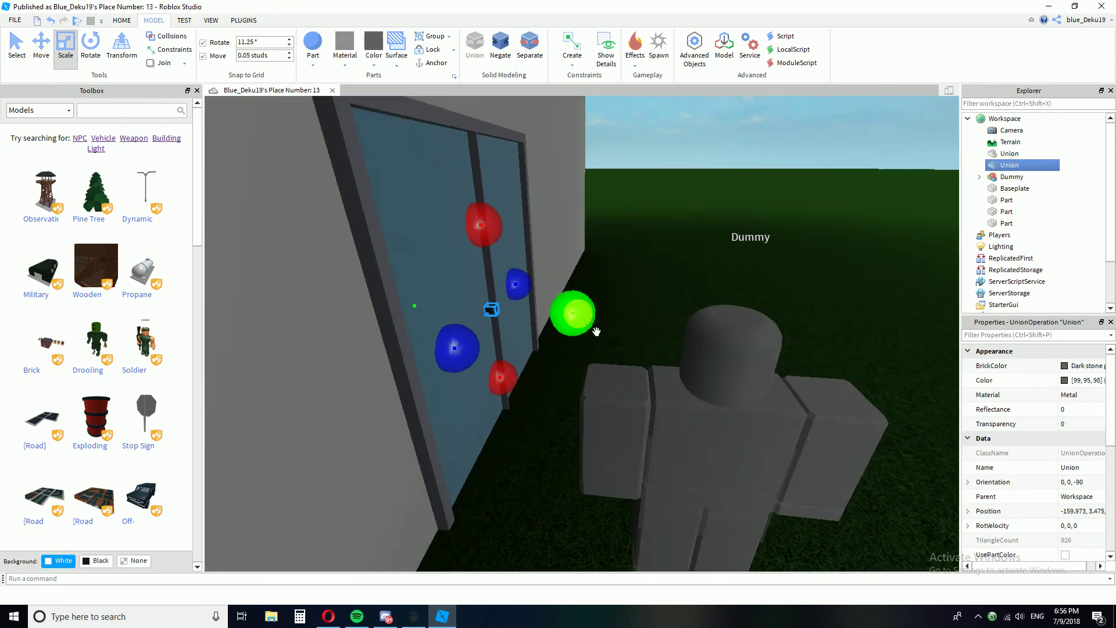
left_click_drag(667, 347, 592, 345)
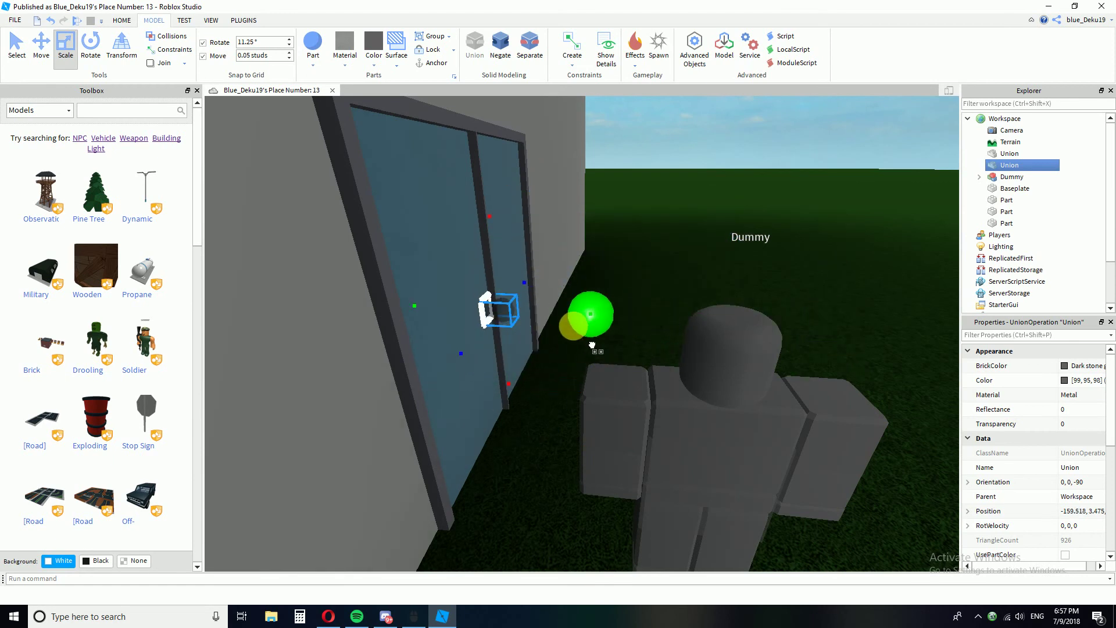
left_click(650, 280)
- Move the lengthened knob back against the surface of the door
right_click_drag(649, 280, 576, 384)
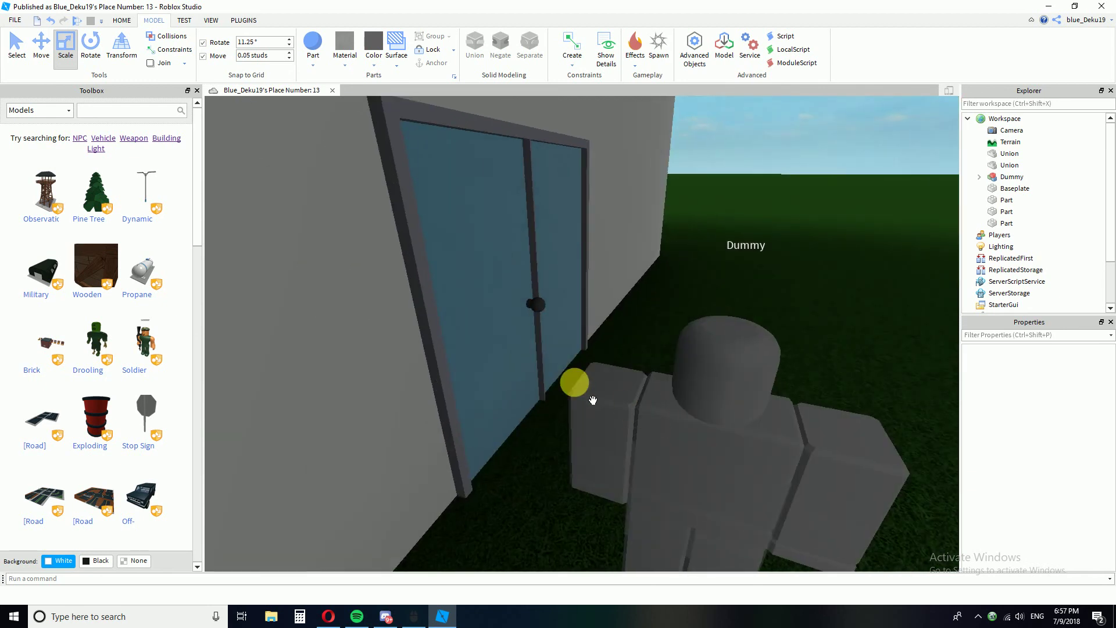
left_click(538, 315)
right_click_drag(577, 280, 432, 196)
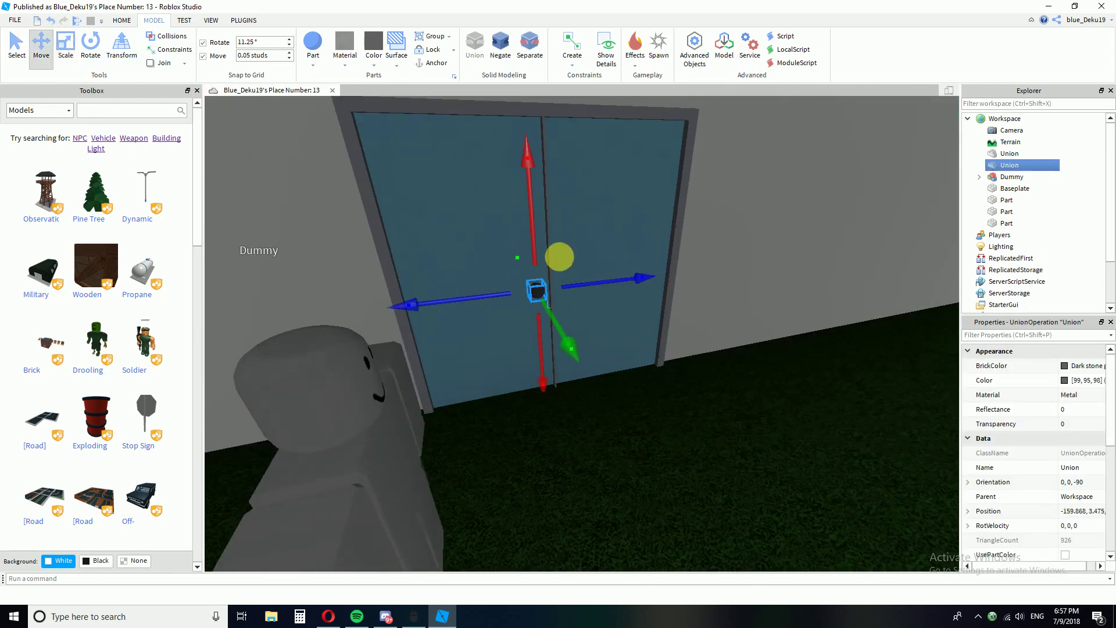
left_click(636, 402)
- Move the dummy up close to the door beside the knob as a size reference
right_click_drag(636, 402, 687, 537)
scroll(581, 453, "down", 2)
left_click_drag(483, 392, 636, 415)
scroll(739, 400, "down", 2)
scroll(661, 440, "up", 3)
scroll(606, 380, "down", 5)
mouse_move(639, 364)
left_mouse_down()
mouse_move(688, 339)
mouse_move(651, 361)
left_mouse_up()
right_click_drag(651, 361, 651, 361)
left_click_drag(650, 361, 413, 366)
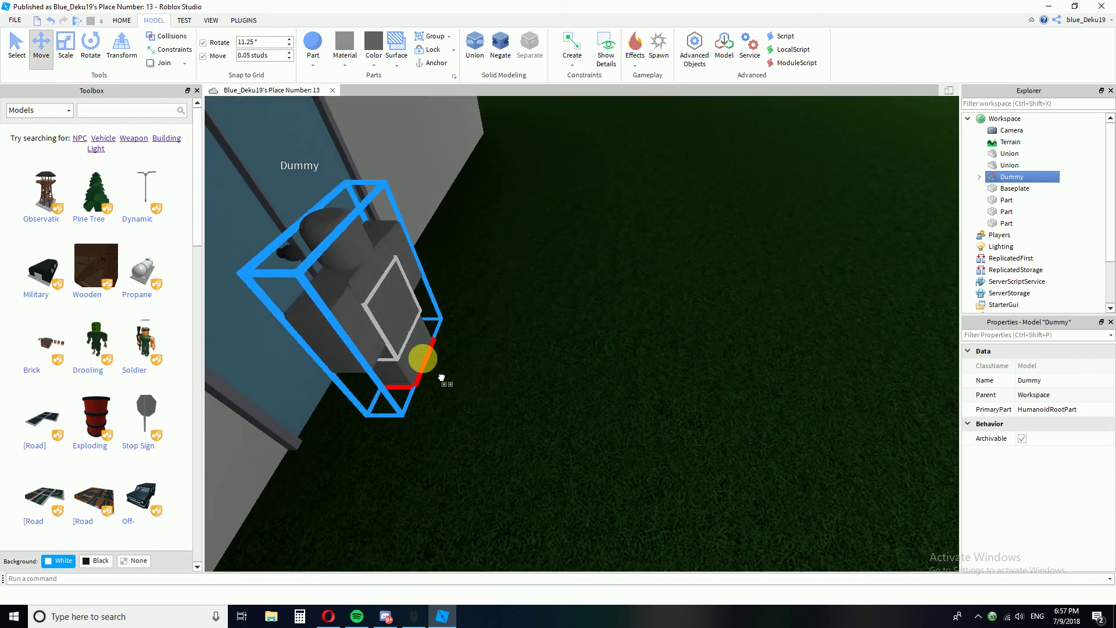
- Lower the door knob slightly on the left door panel, using the dummy as a height reference
right_click_drag(548, 329, 606, 406)
scroll(606, 406, "up", 2)
left_click(570, 288)
left_click_drag(578, 400, 578, 405)
scroll(613, 458, "down", 2)
left_click(619, 473)
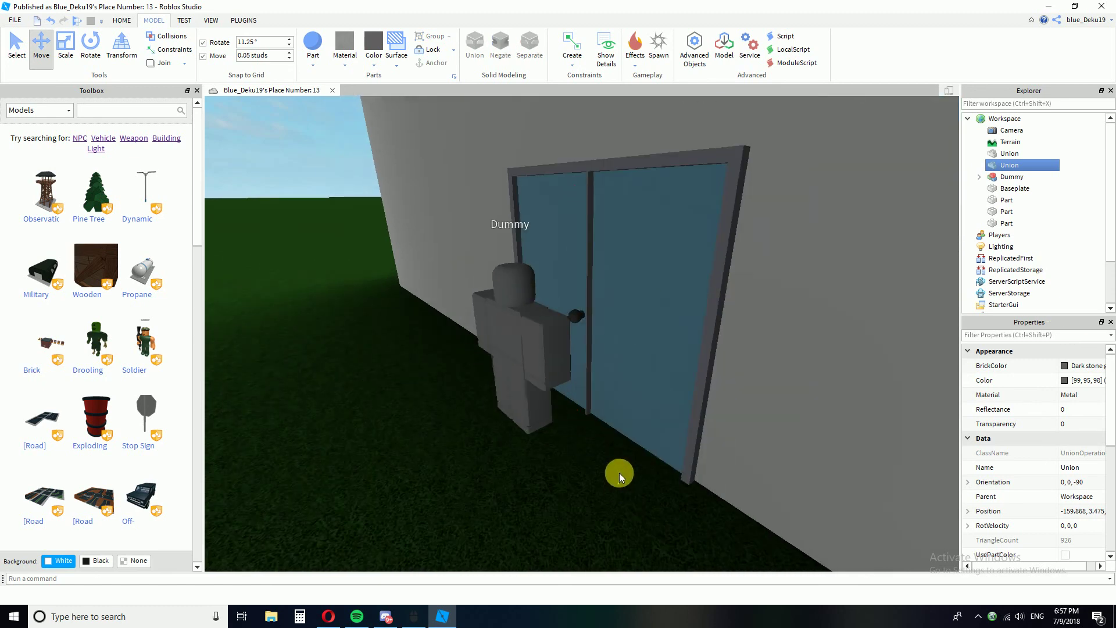
- Move the dummy away from the door knob and delete the dummy
right_click_drag(625, 434, 625, 434)
left_click_drag(590, 381, 757, 468)
right_click_drag(757, 468, 757, 468)
key("d")
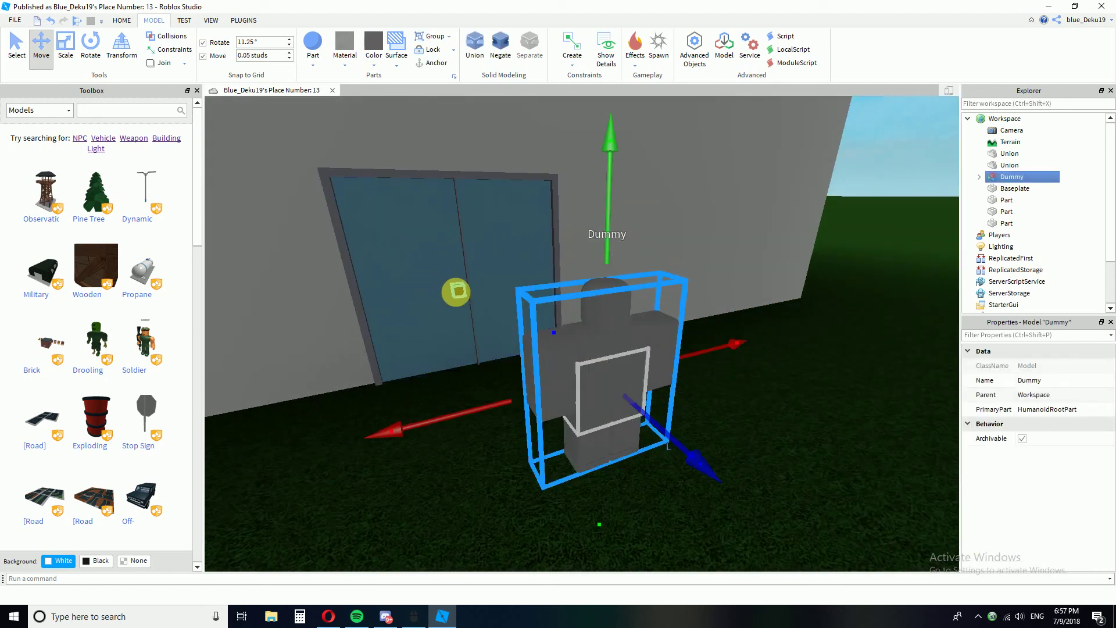
left_click(457, 292)
left_click(468, 416)
scroll(482, 407, "down", 3)
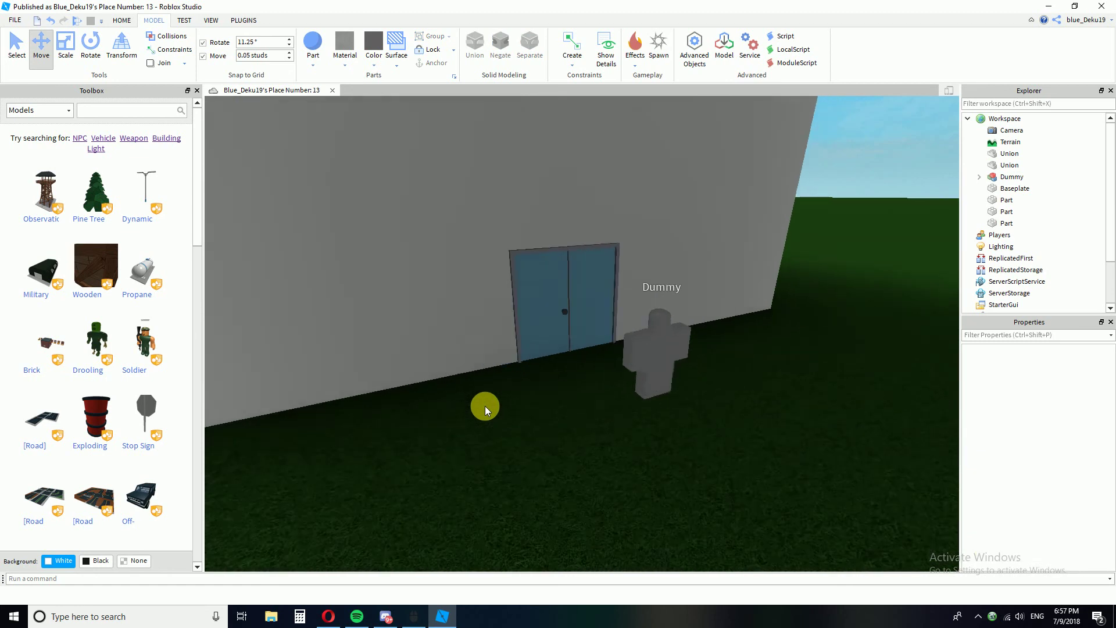
scroll(577, 393, "up", 2)
left_click(617, 382)
key("Delete")
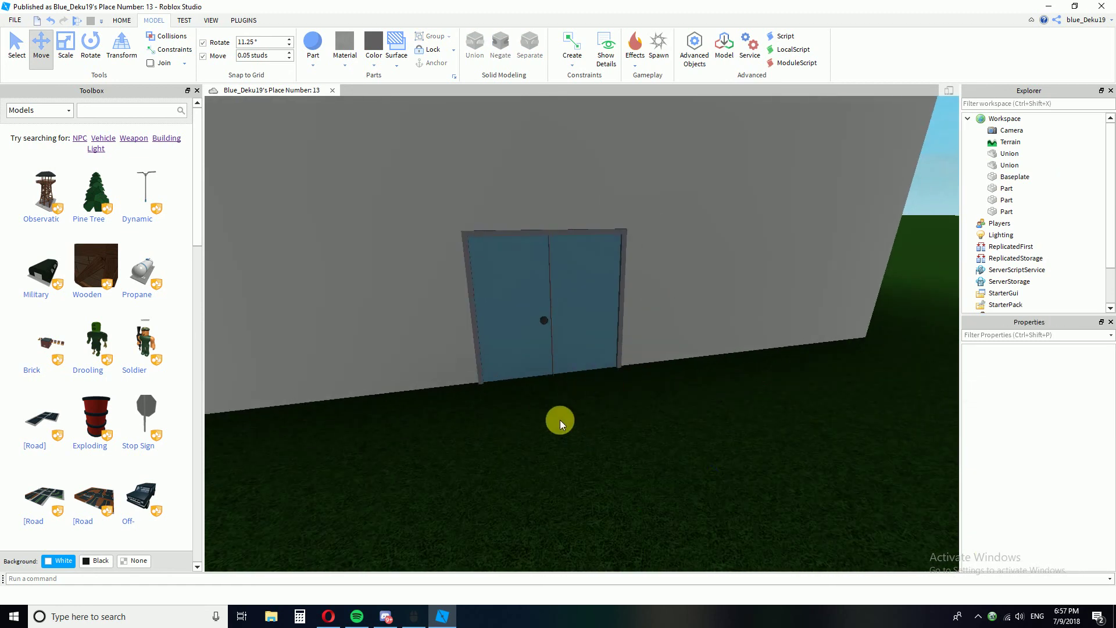
- Select the knob on the left door panel and duplicate it
scroll(560, 423, "up", 5)
left_click(488, 293)
scroll(490, 294, "up", 3)
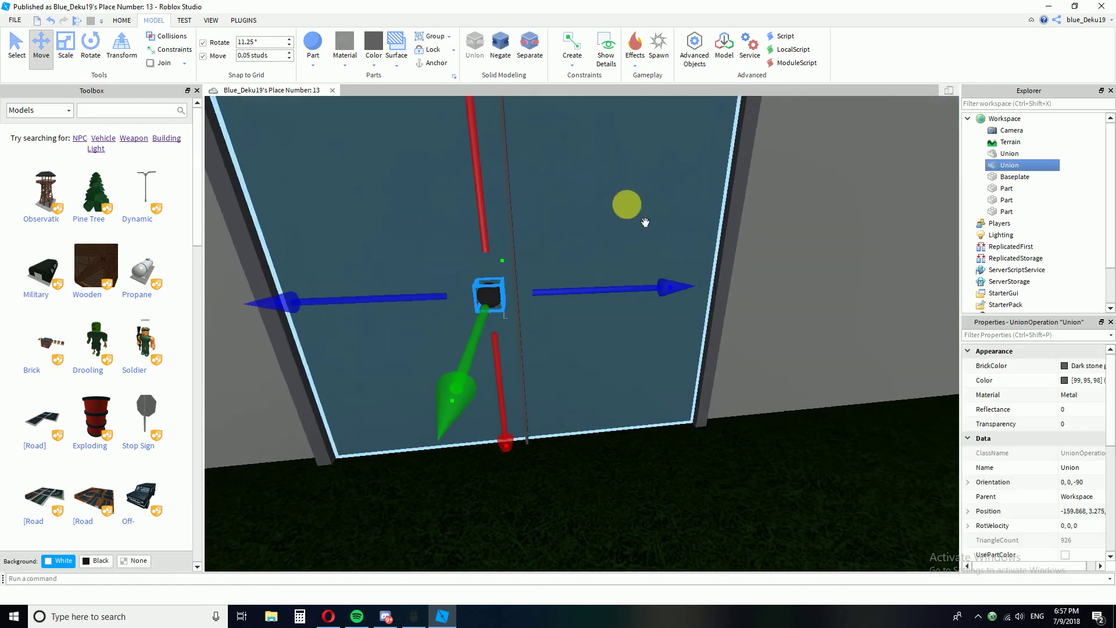
scroll(639, 232, "down", 3)
scroll(639, 261, "up", 6)
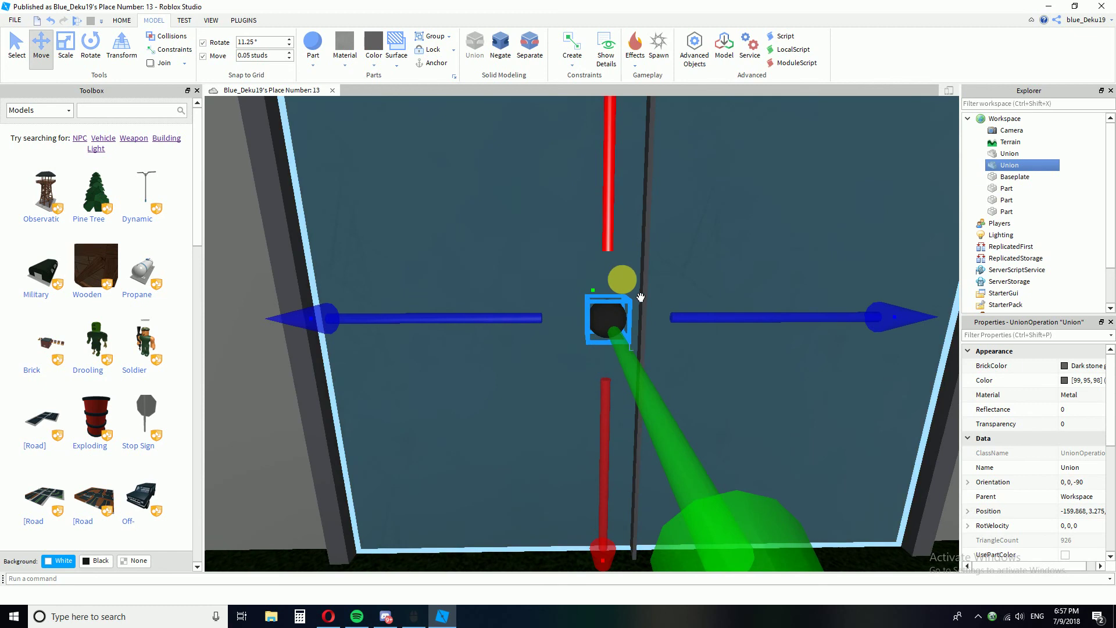
right_click_drag(640, 297, 640, 296)
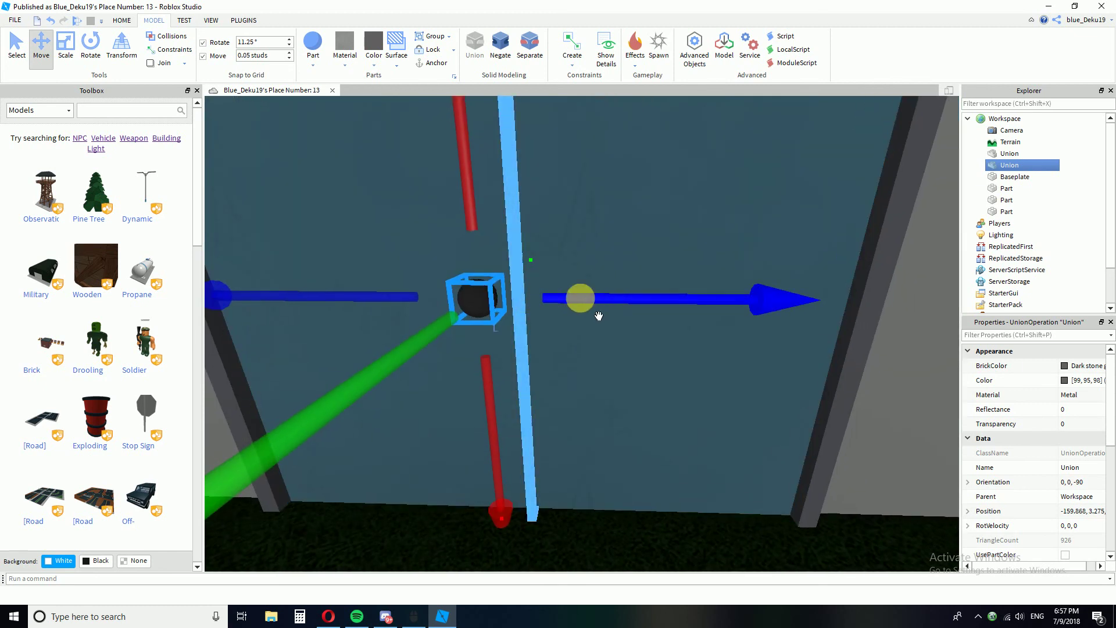
right_click_drag(598, 315, 620, 308)
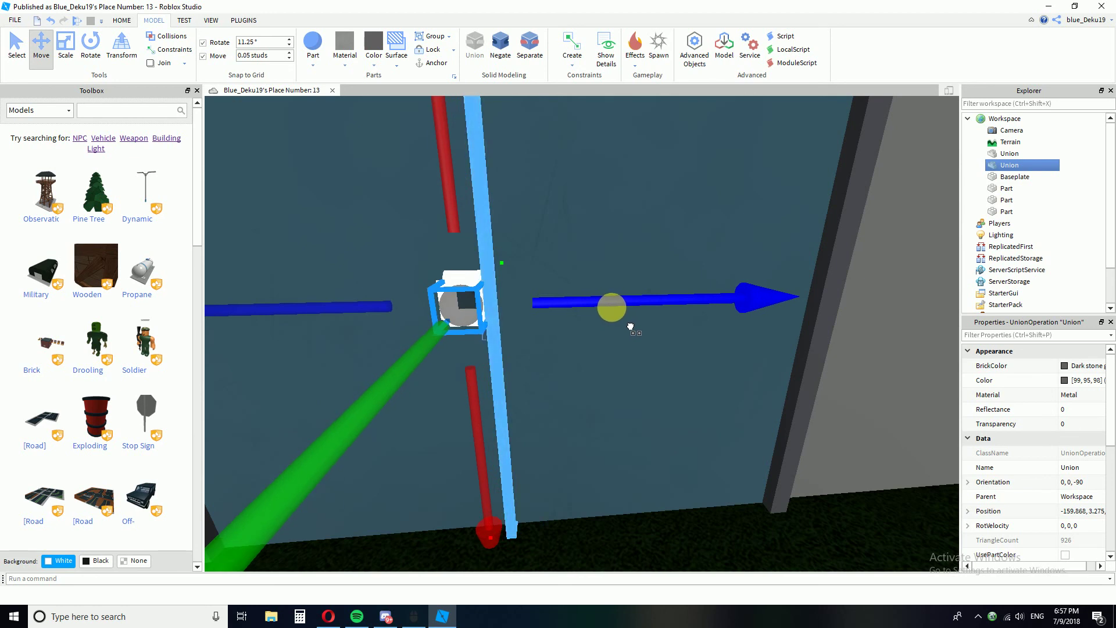
scroll(619, 317, "down", 5)
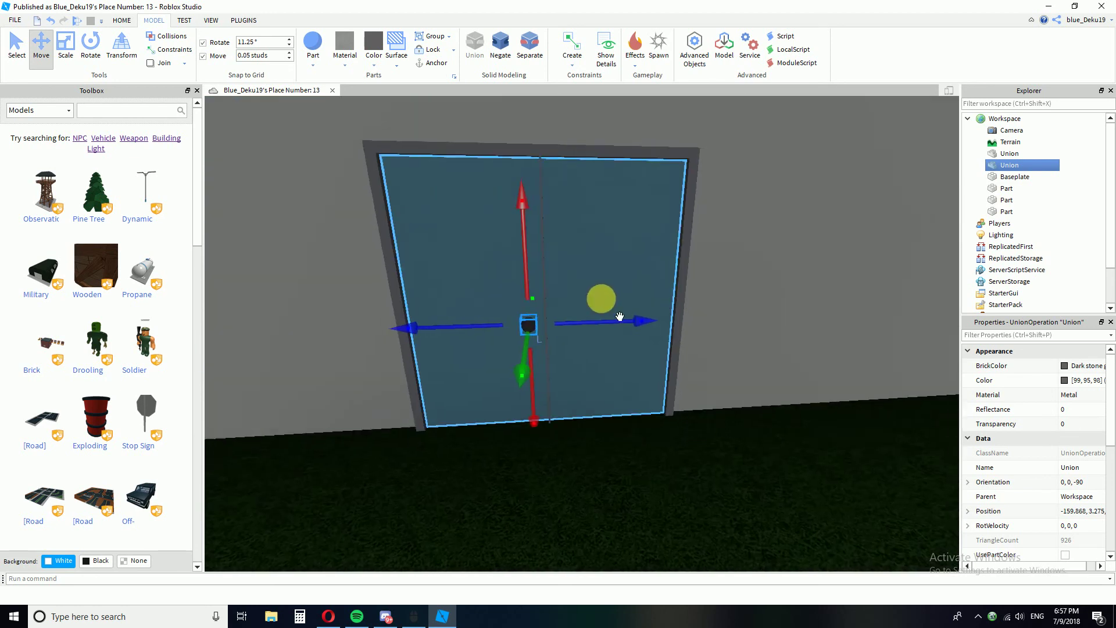
right_click_drag(619, 317, 620, 318)
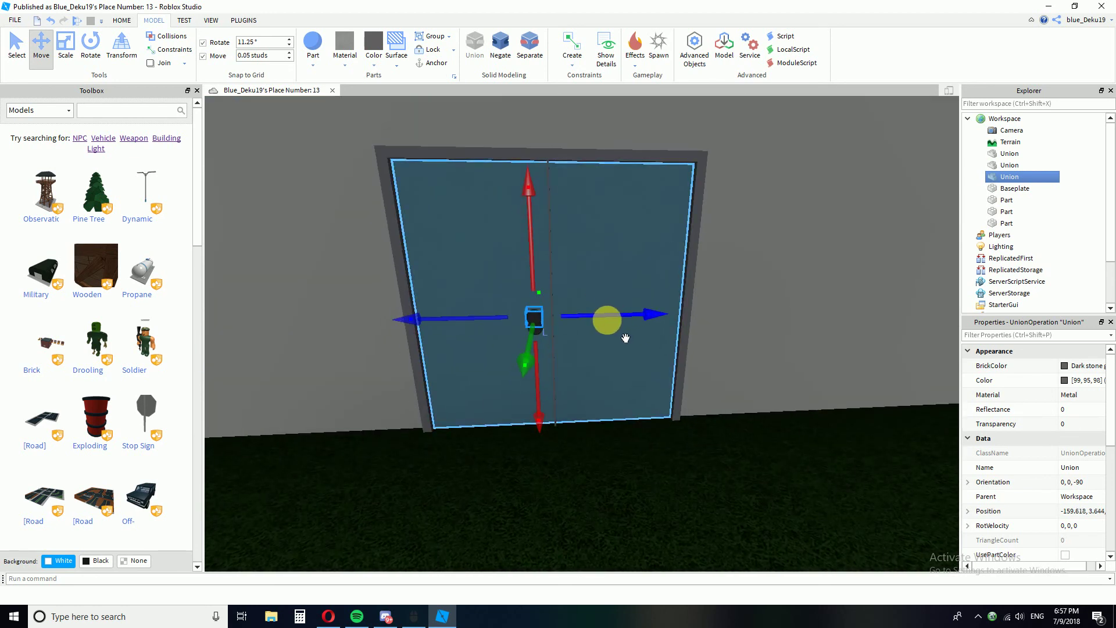
- Move the copied knob across to the right door panel and push it back against the glass
right_click_drag(633, 320, 633, 321)
scroll(633, 321, "up", 3)
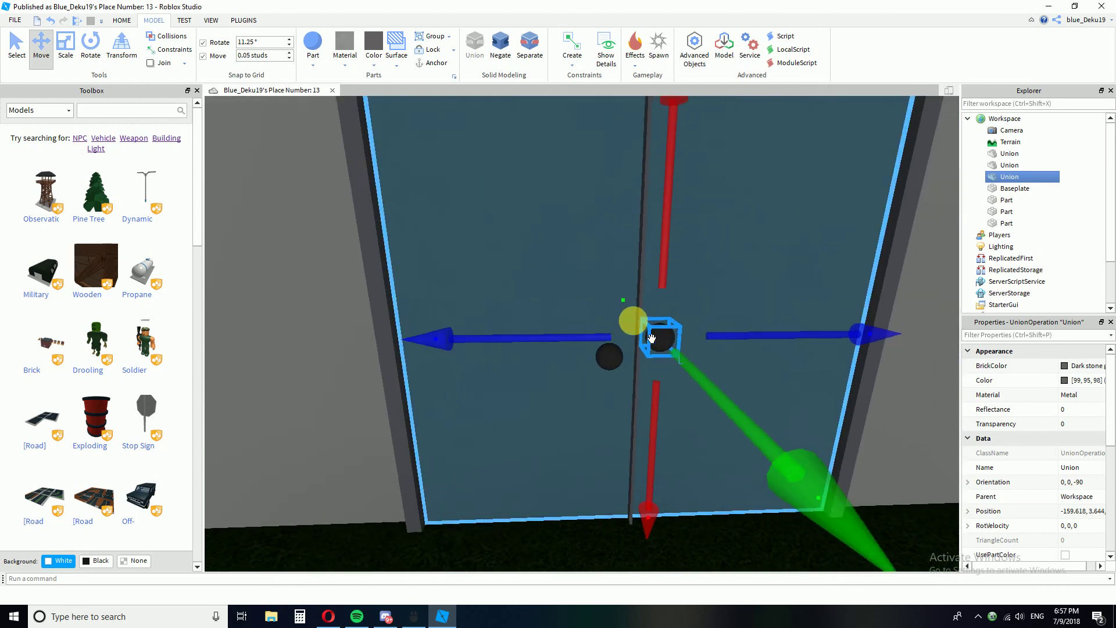
right_click_drag(682, 444, 675, 414)
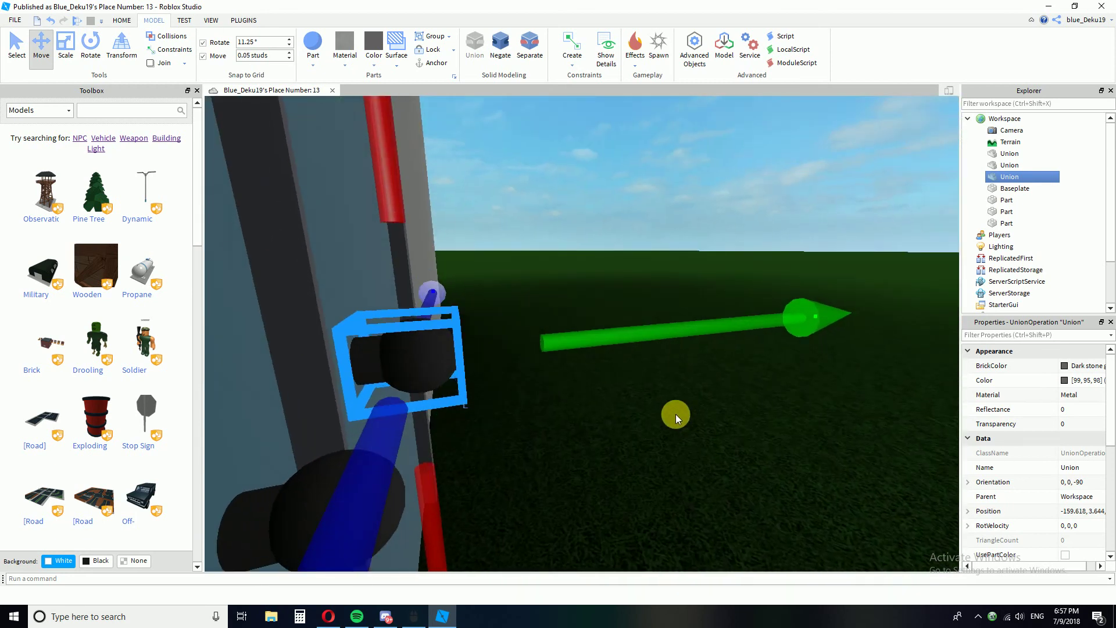
left_click_drag(667, 350, 652, 351)
right_click_drag(703, 414, 703, 417)
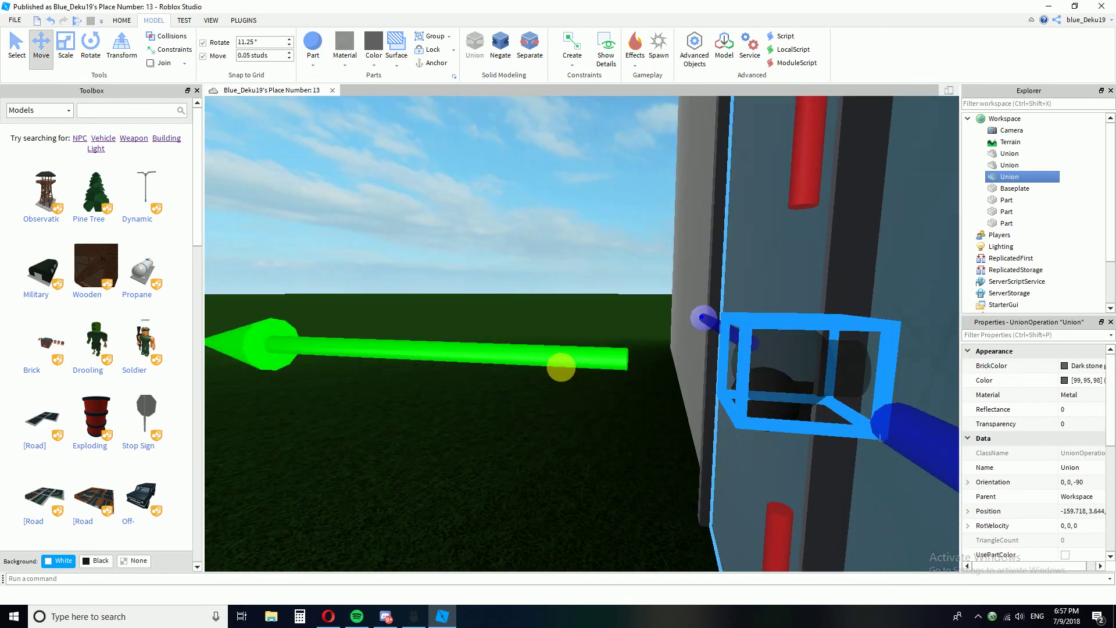
left_click_drag(560, 366, 591, 378)
right_click_drag(673, 415, 697, 425)
left_click(518, 435)
right_click_drag(602, 409, 615, 430)
- Lower the copied knob on the right door panel to about the height of the first knob
right_click_drag(706, 393, 706, 393)
left_click(456, 294)
left_click(449, 281)
left_click_drag(435, 192, 442, 237)
right_click_drag(563, 331, 554, 333)
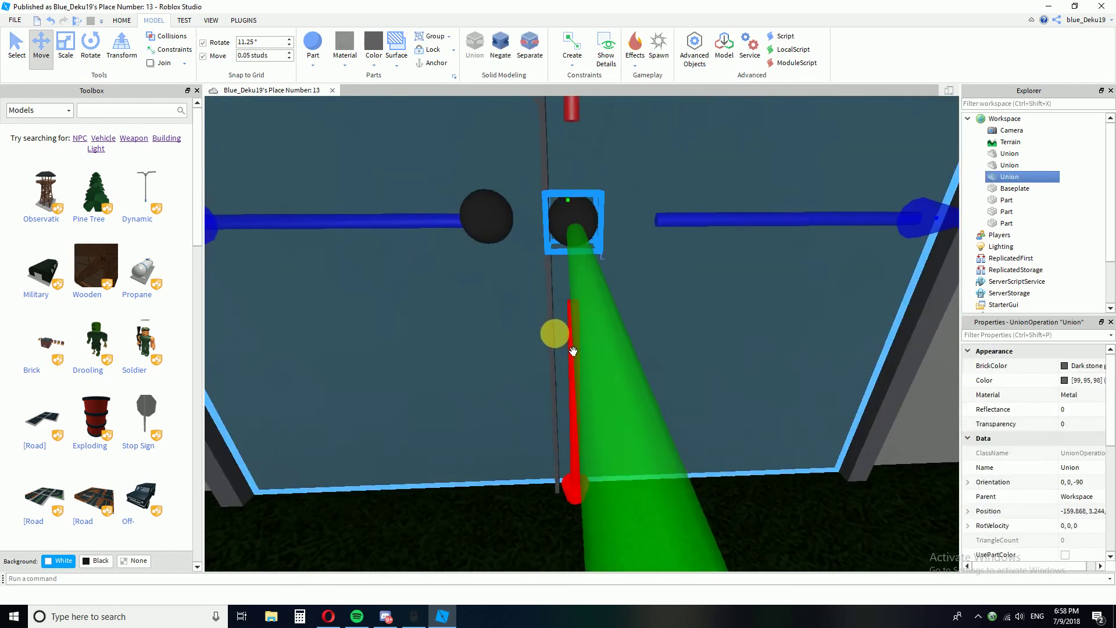
- Overlap the copied knob with the first to match its height, and return it to the right door panel
right_click_drag(732, 249, 688, 261)
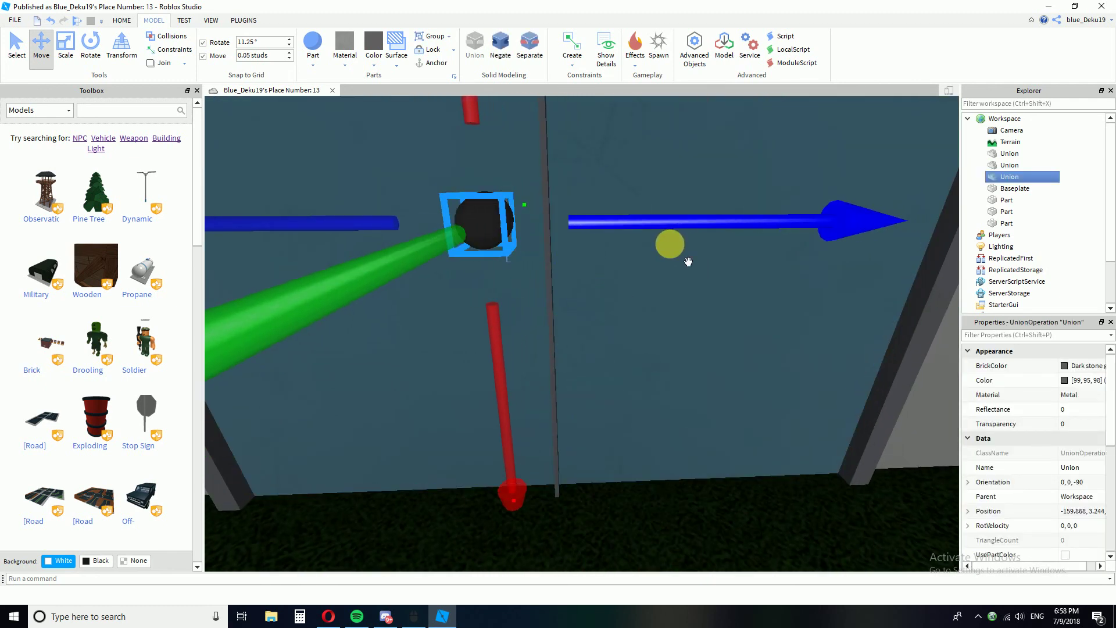
scroll(702, 243, "down", 3)
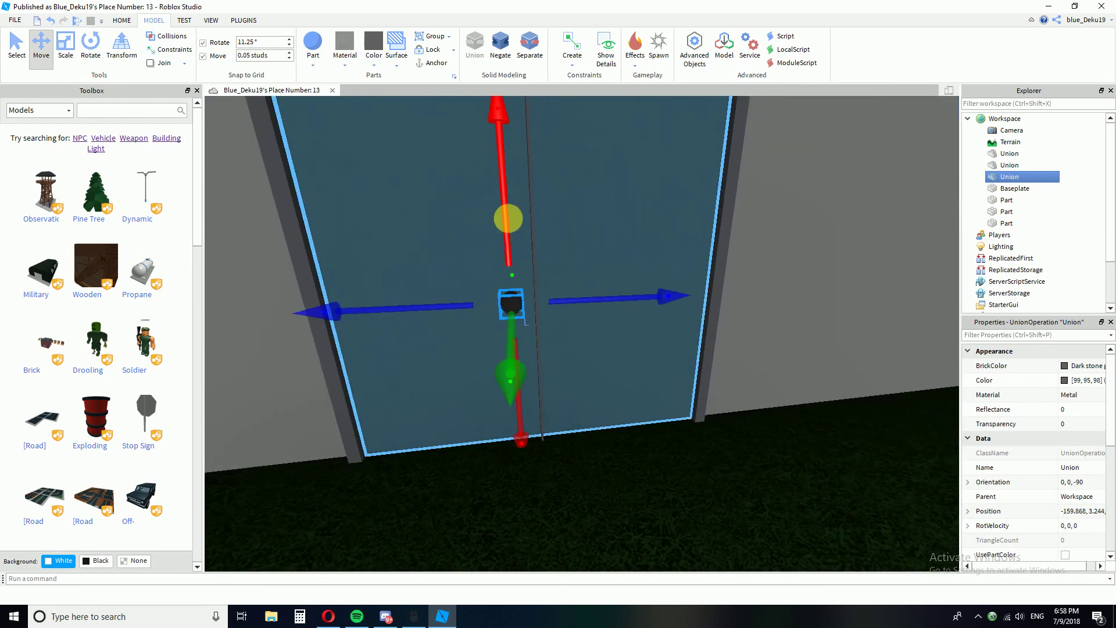
scroll(600, 255, "up", 3)
left_click_drag(588, 257, 675, 276)
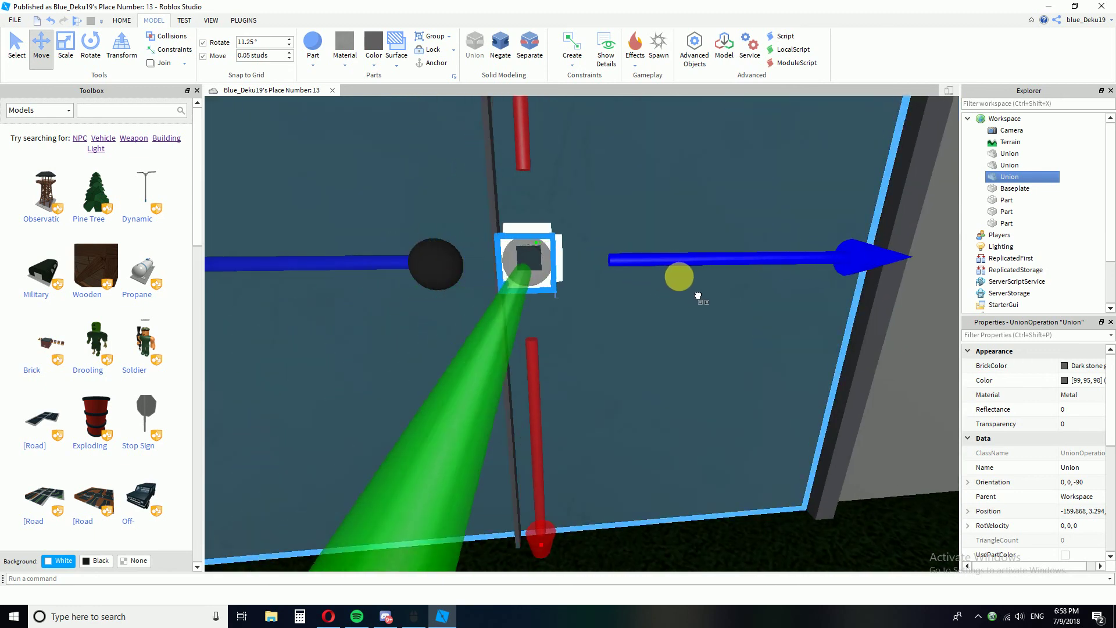
right_click_drag(691, 296, 718, 279)
left_click_drag(699, 260, 695, 254)
scroll(697, 273, "down", 3)
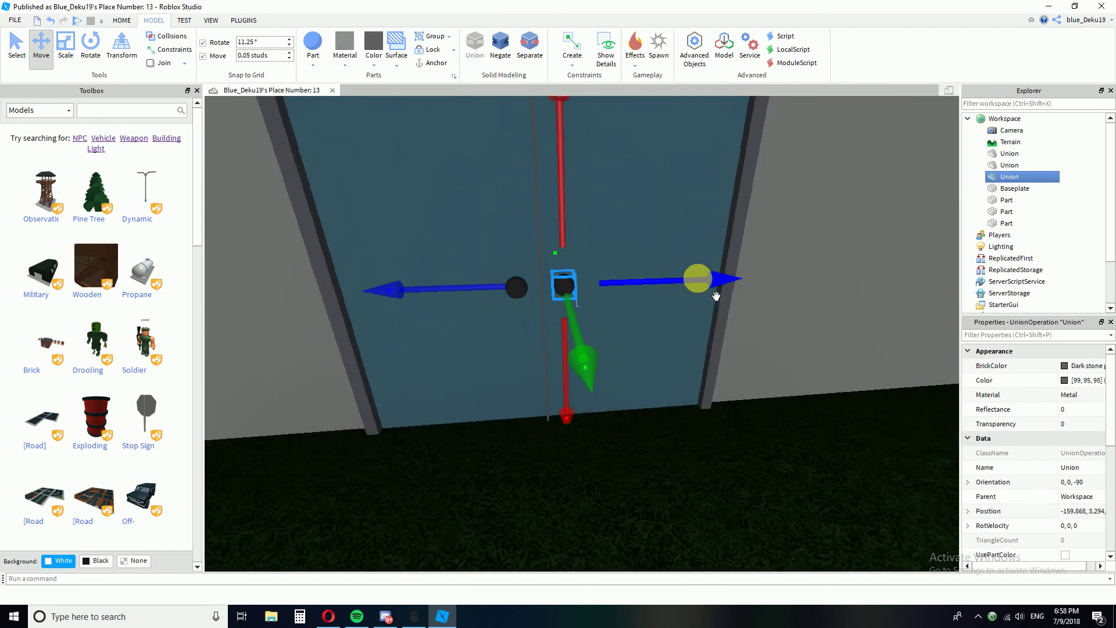
- Compare the heights and placement of the two knobs on the glass door
right_click(696, 277)
left_click(626, 487)
scroll(620, 473, "up", 8)
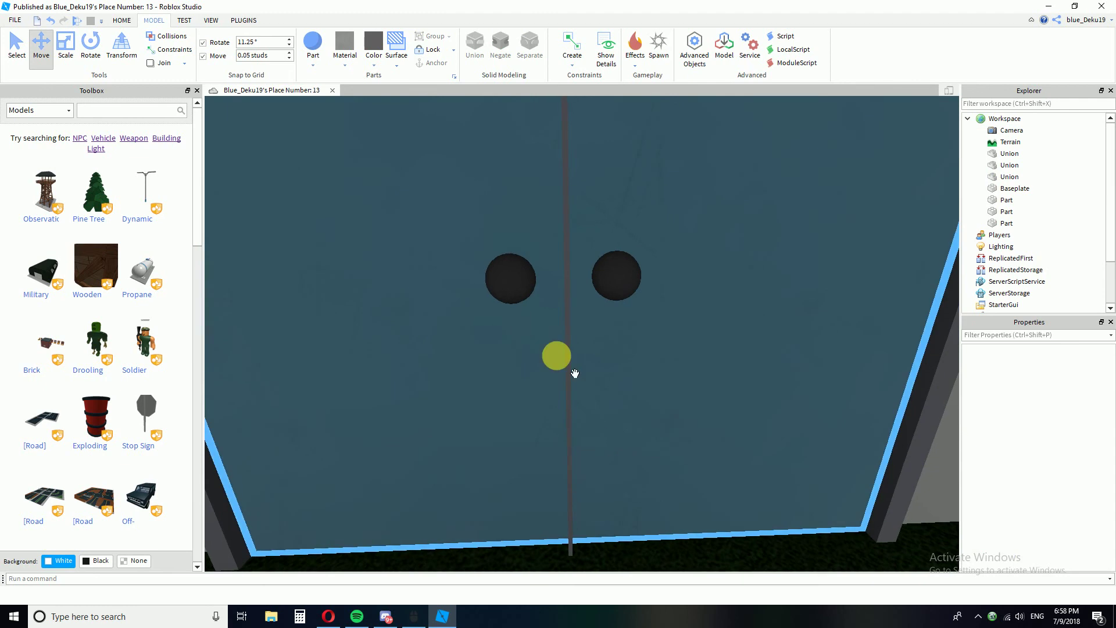
left_click(531, 279)
left_click_drag(673, 277, 693, 315)
scroll(693, 308, "down", 4)
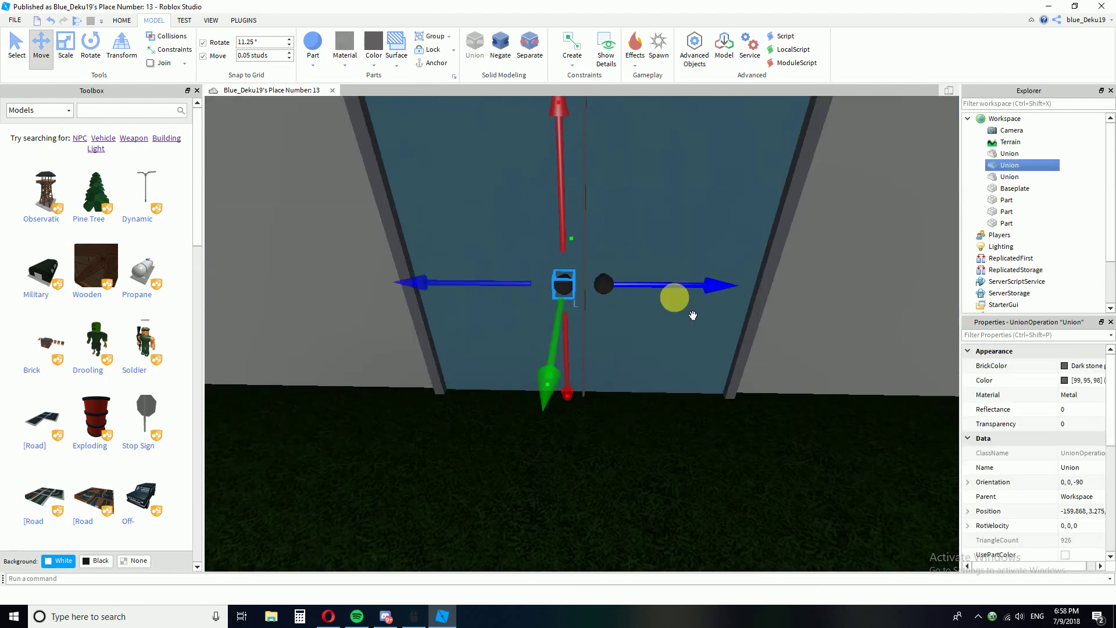
scroll(677, 308, "down", 1)
left_click(700, 428)
- Select the door's frame, glass and both knobs together, and group them into one model
scroll(699, 407, "down", 6)
right_click_drag(700, 406, 602, 383)
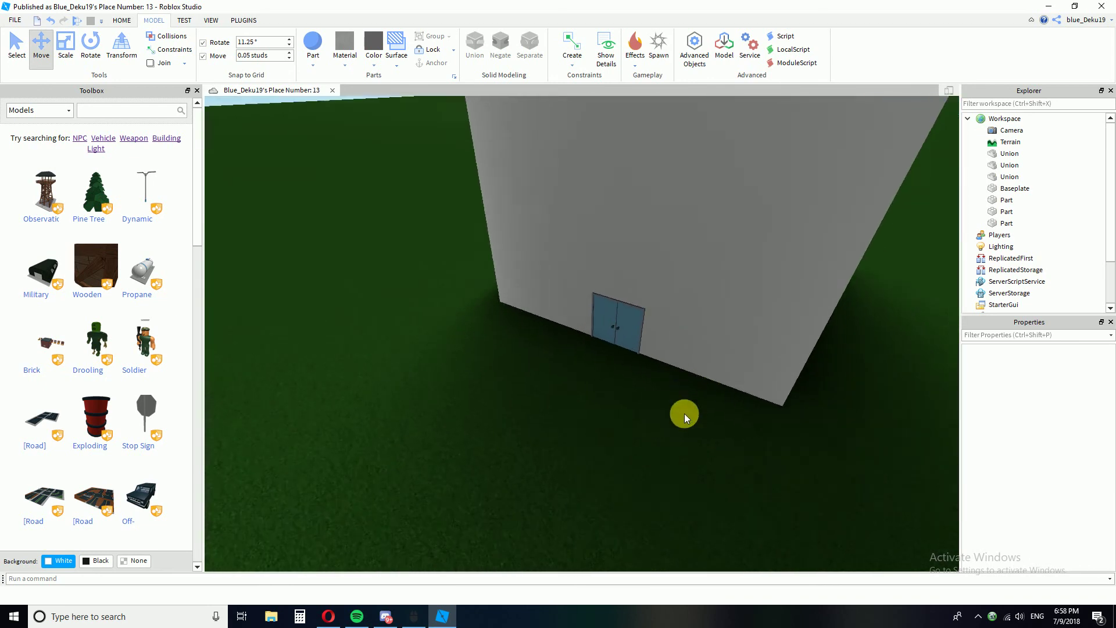
scroll(639, 401, "up", 5)
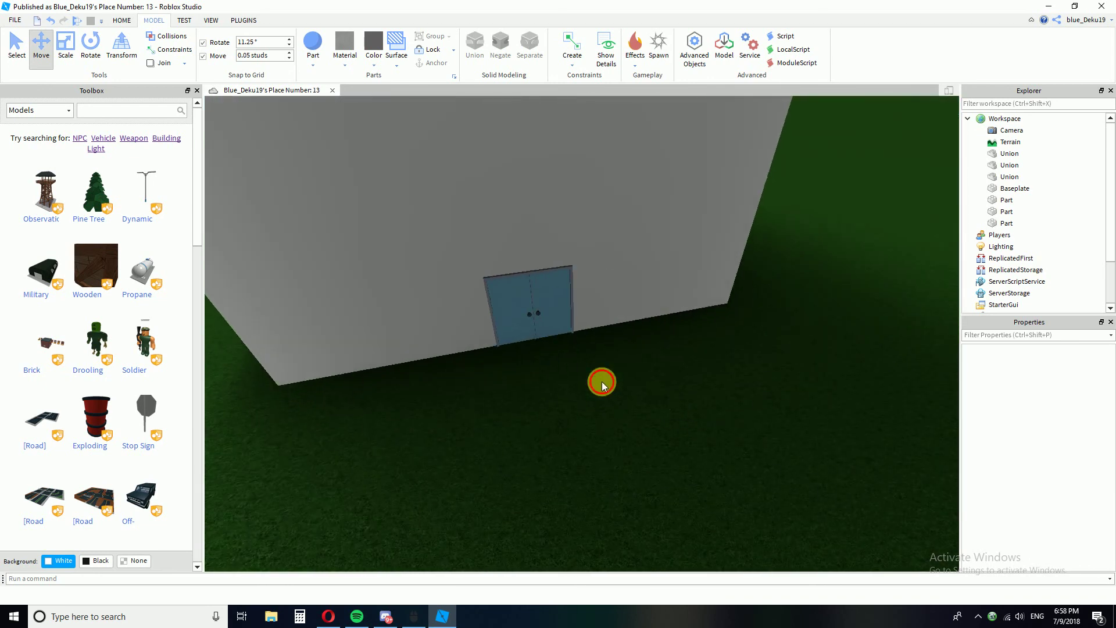
left_click_drag(484, 250, 480, 245)
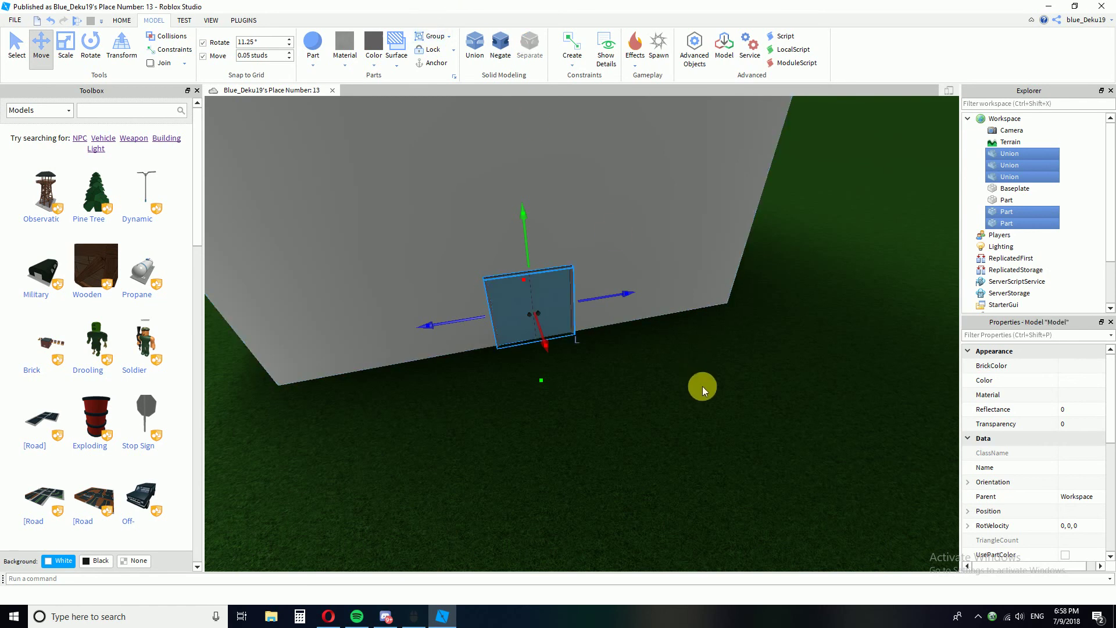
key("ctrl+g")
- Try to anchor the grouped door model in front of the tower
right_click_drag(655, 400, 658, 401)
scroll(628, 401, "down", 4)
left_click(569, 403)
mouse_move(568, 403)
right_mouse_down()
mouse_move(595, 410)
mouse_move(568, 402)
right_mouse_up()
mouse_move(587, 320)
right_mouse_down()
mouse_move(587, 329)
mouse_move(576, 322)
right_mouse_up()
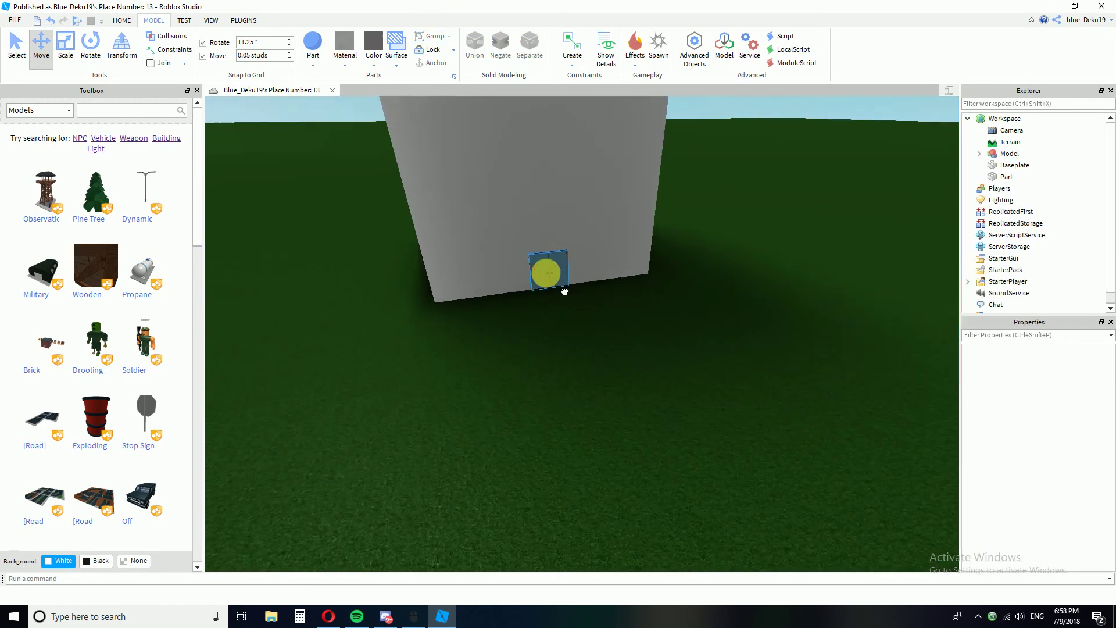
left_click(547, 273)
right_click_drag(630, 390, 630, 393)
left_click(419, 62)
scroll(574, 252, "up", 3)
right_click_drag(528, 311, 528, 301)
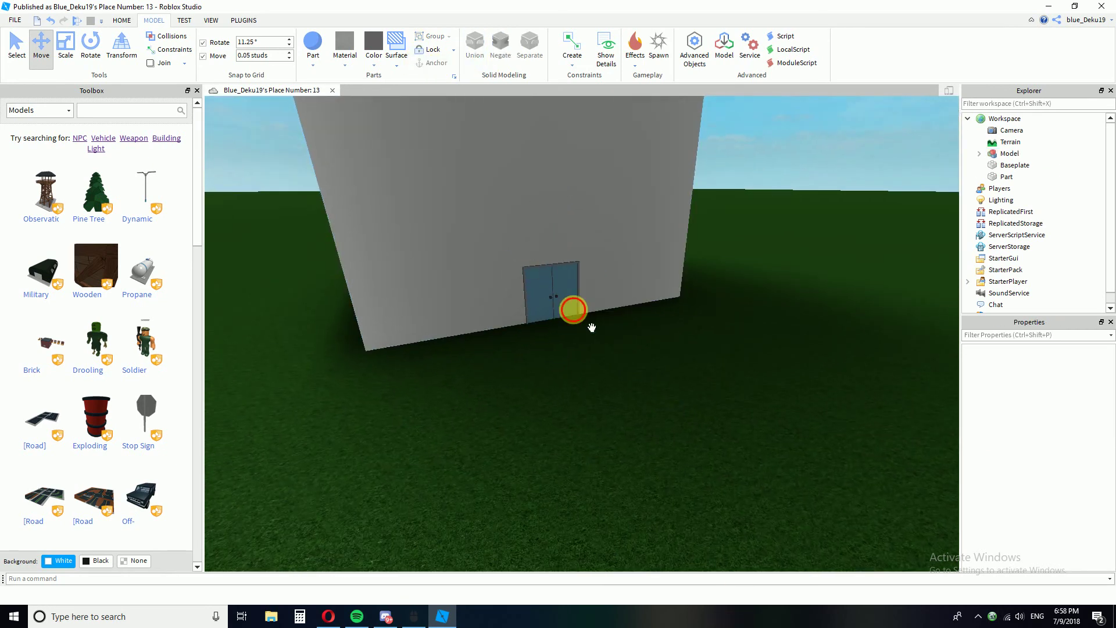
left_click(566, 302)
left_click(459, 378)
scroll(321, 197, "up", 2)
right_click_drag(321, 202, 321, 197)
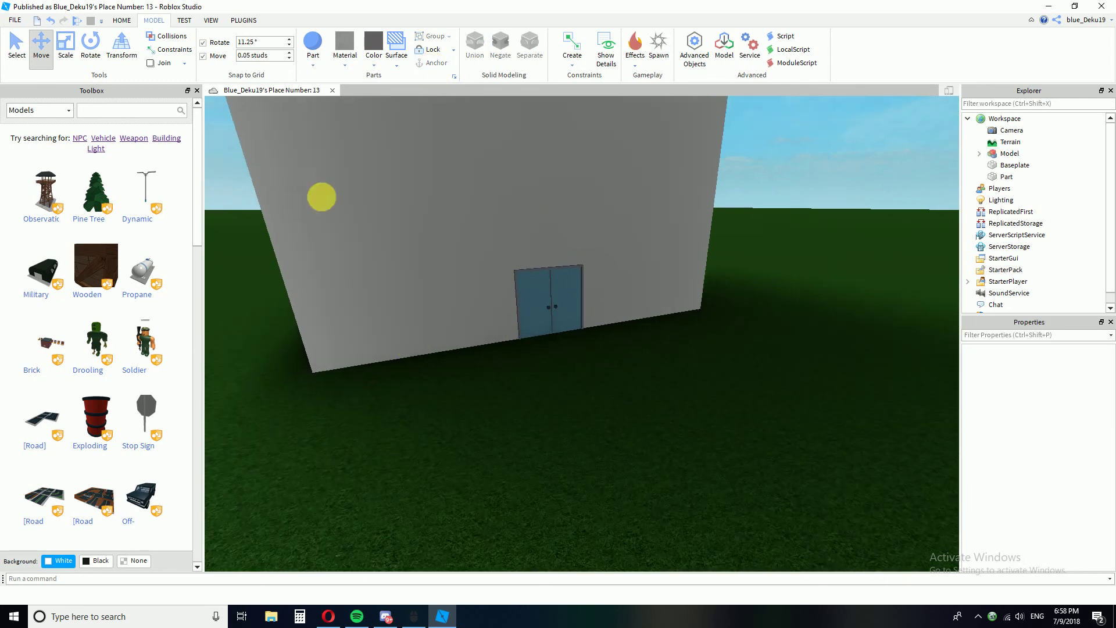
- Playtest the place, walk the character up to the door to check it, and stop the test
left_click(183, 21)
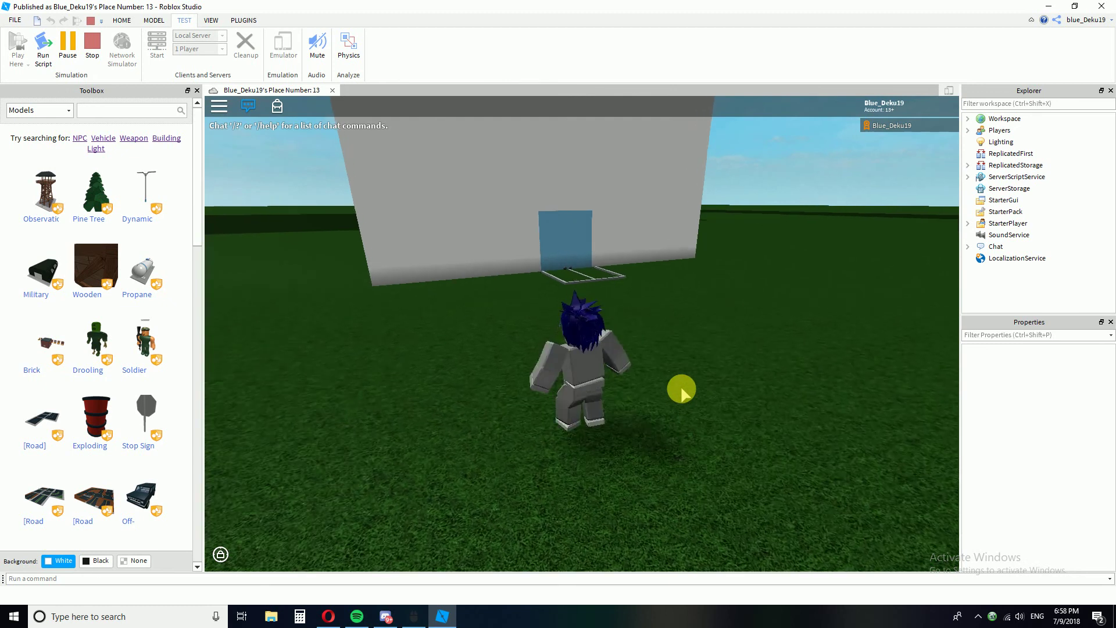
key("w")
right_click_drag(681, 390, 681, 389)
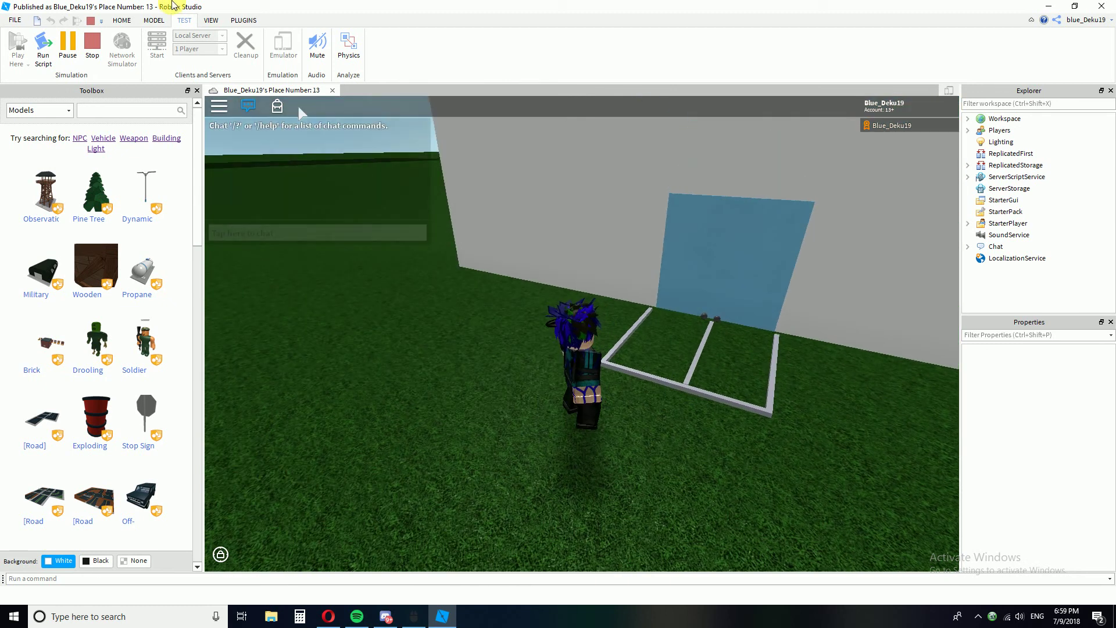
left_click(100, 46)
- Select the door model and anchor it in place
left_click(548, 302)
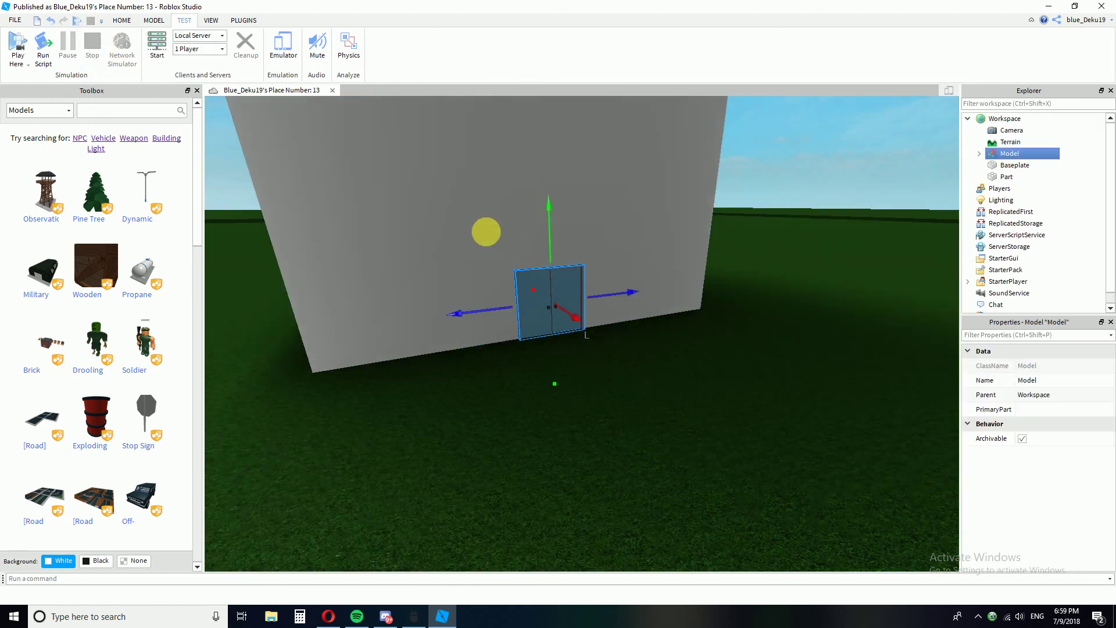
left_click(150, 21)
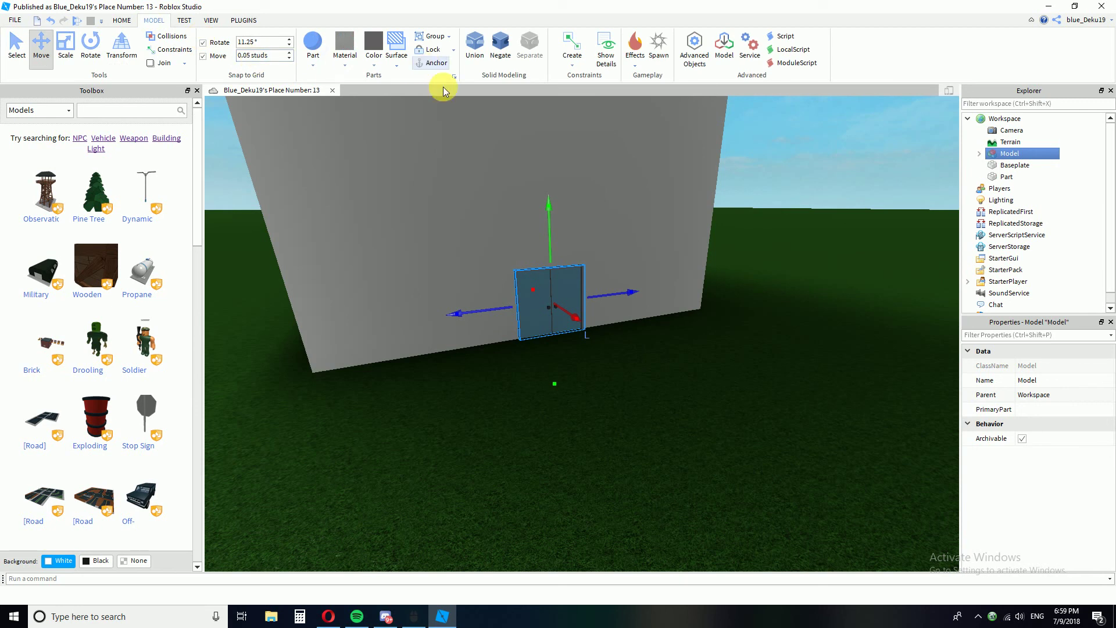
left_click(566, 310)
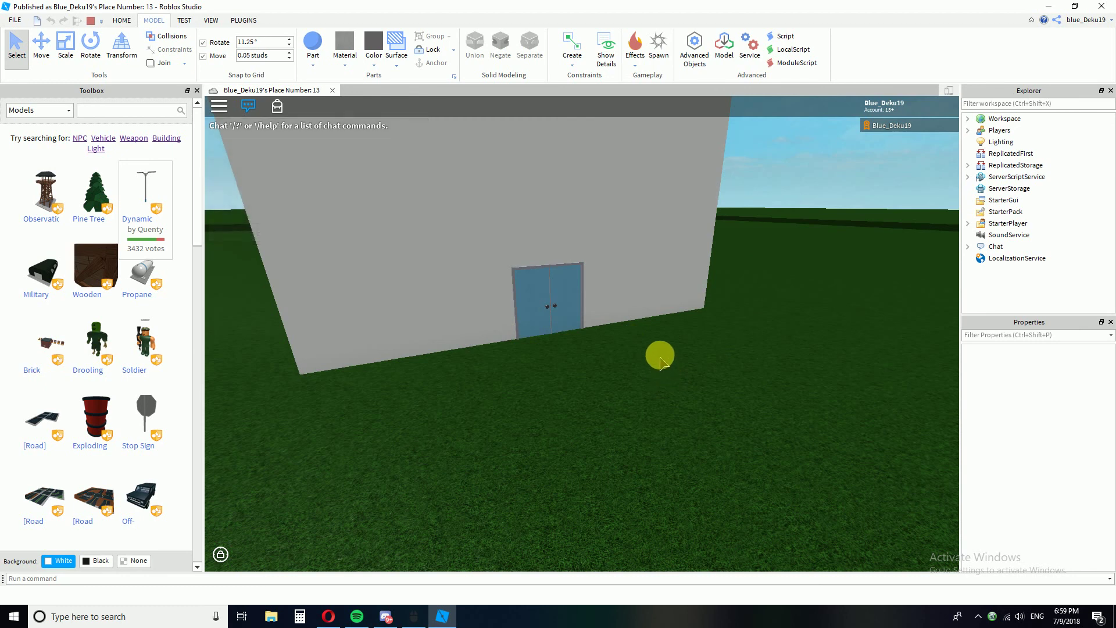
- Playtest again, run the character around to view the door and tower, and stop the test
right_click_drag(660, 357, 658, 348)
key("w")
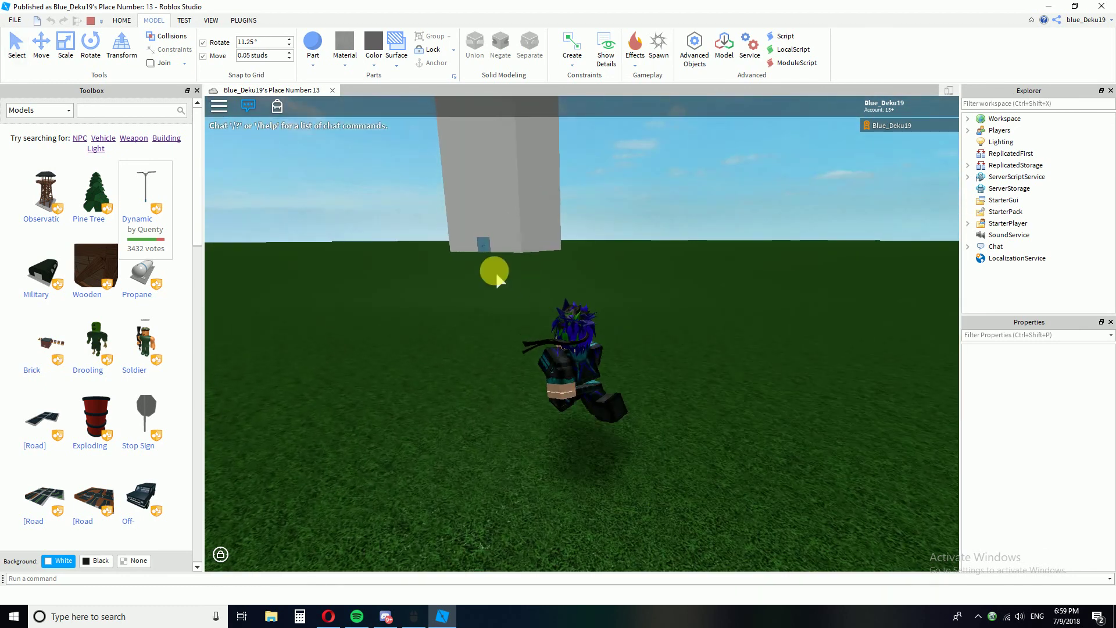
left_click(91, 21)
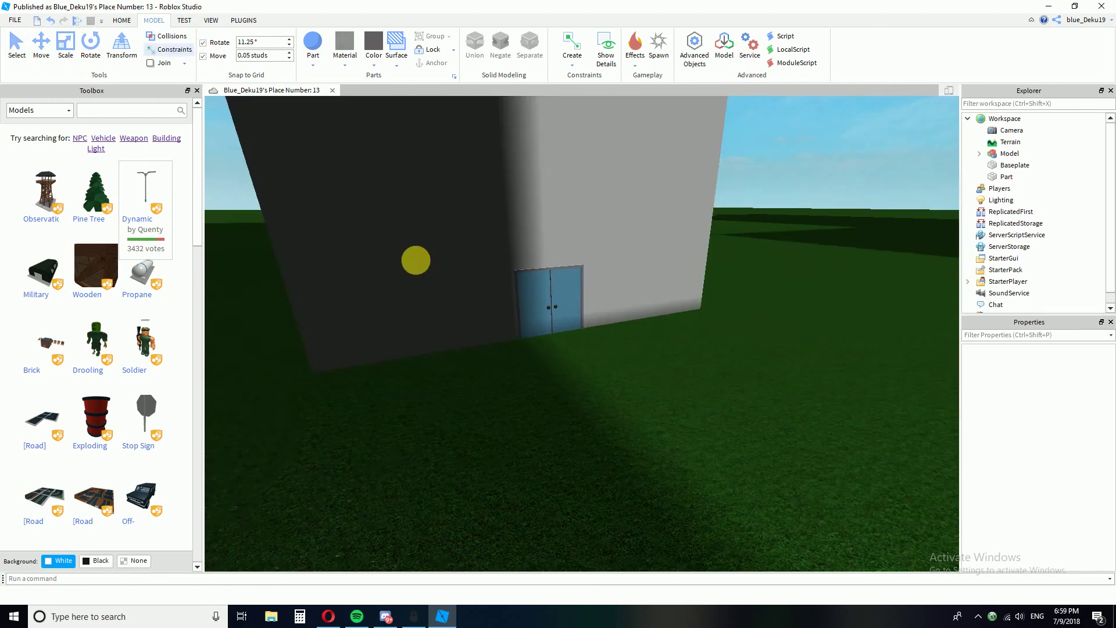
- Examine the tower and its door from several sides and distances
mouse_move(635, 386)
right_mouse_down()
mouse_move(633, 408)
mouse_move(639, 389)
right_mouse_up()
key("s")
key("d")
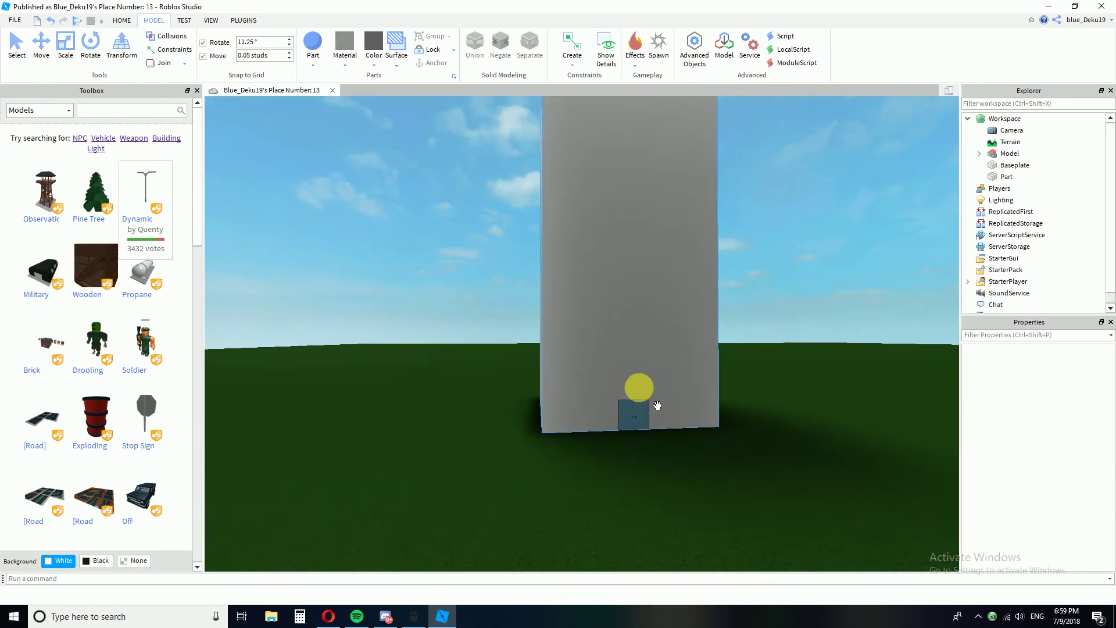
key("w")
right_click_drag(659, 453, 640, 452)
key("a")
key("a")
right_click_drag(514, 425, 553, 411)
key("s")
key("w")
key("d")
- Select the tower and apply the Metal material and Dark stone grey color to it
left_click(550, 362)
right_click_drag(549, 369, 549, 366)
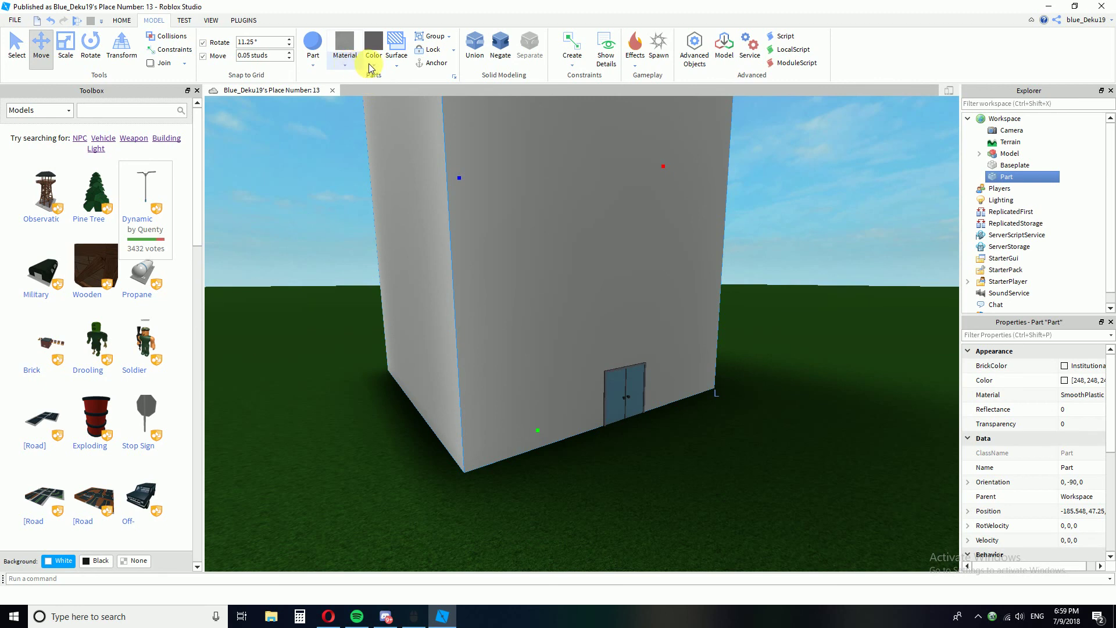
left_click(344, 45)
left_click(374, 42)
right_click_drag(543, 152, 645, 244)
- Set the tower's material to SmoothPlastic and its color to Pearl
left_click(345, 65)
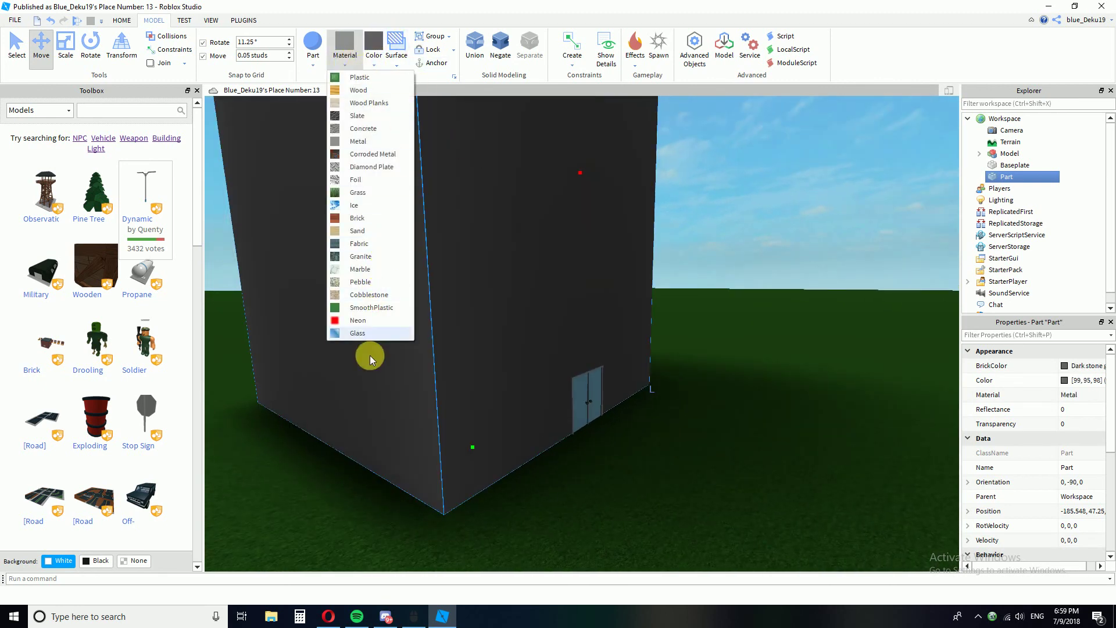
left_click(358, 307)
left_click(373, 65)
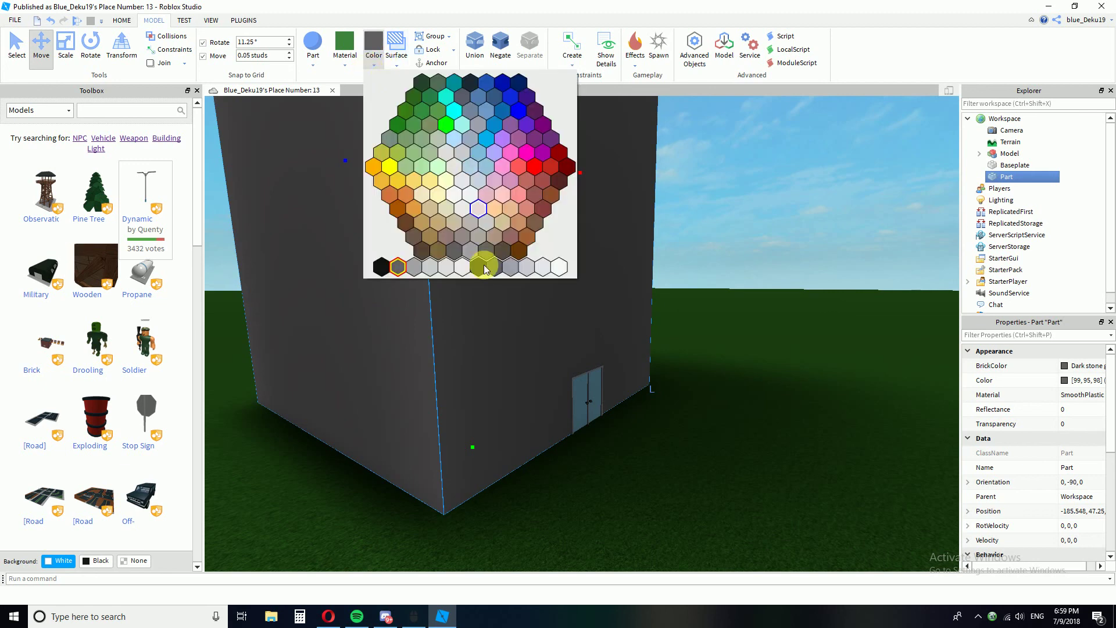
left_click(540, 267)
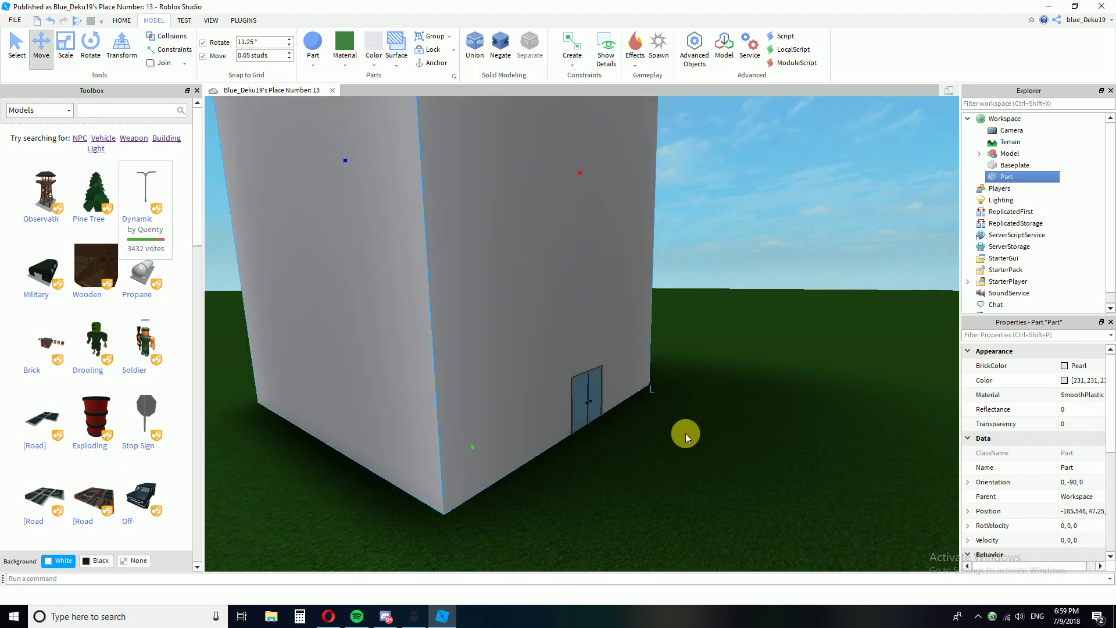
- Try Ghost grey and Mid gray as the tower's color
left_click(373, 65)
left_click(524, 268)
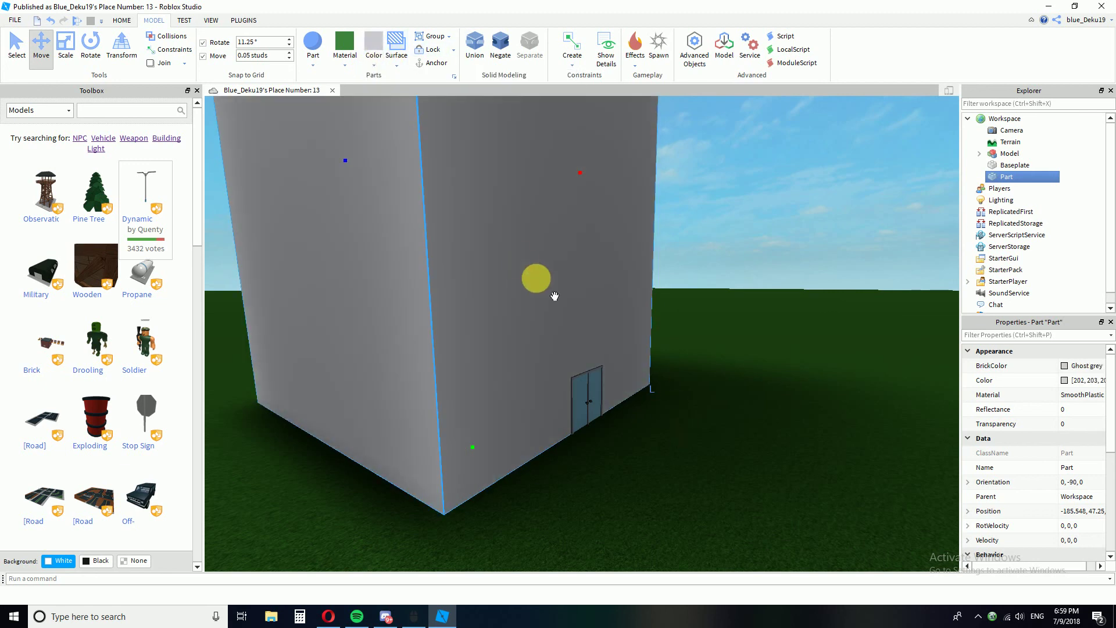
left_click(375, 64)
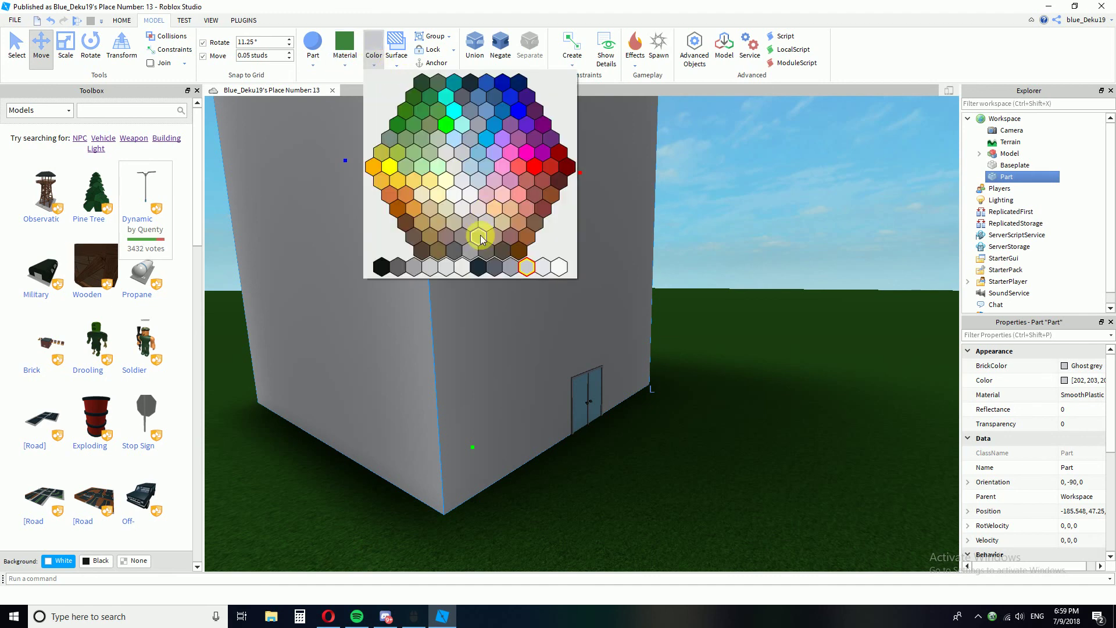
left_click(428, 269)
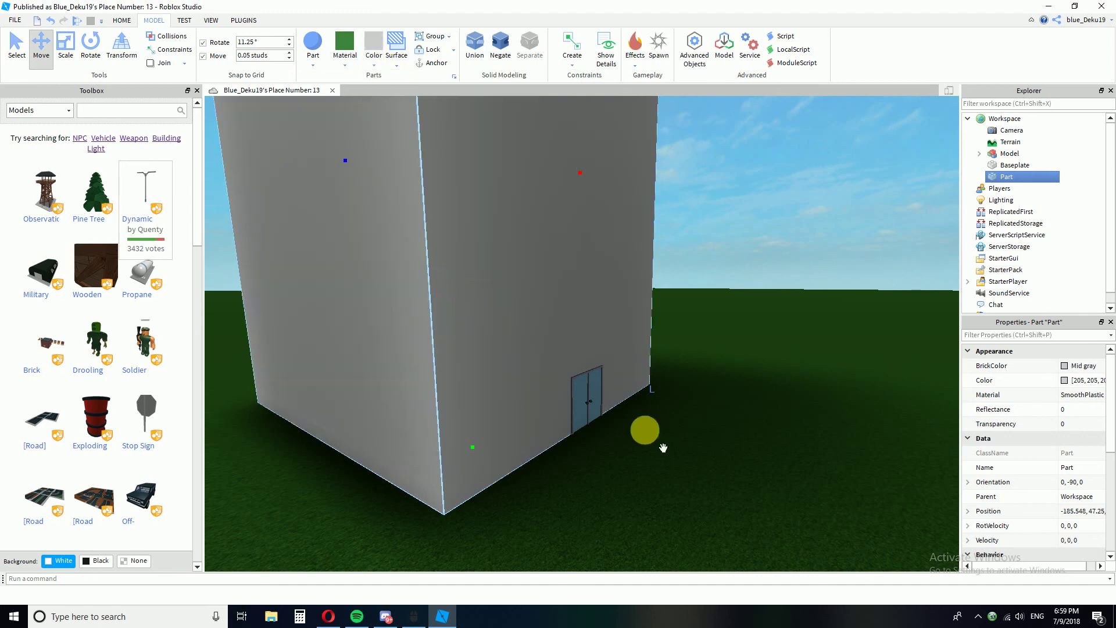
- Color the tower a gray one shade darker than Mid gray, and deselect it
left_click(379, 69)
left_click(412, 272)
left_click(661, 425)
- Expand the door model's contents and select the glass part inside it
right_click_drag(661, 425, 676, 321)
scroll(685, 314, "up", 3)
left_click(610, 393)
scroll(646, 359, "up", 2)
scroll(646, 359, "up", 1)
right_click_drag(646, 358, 648, 362)
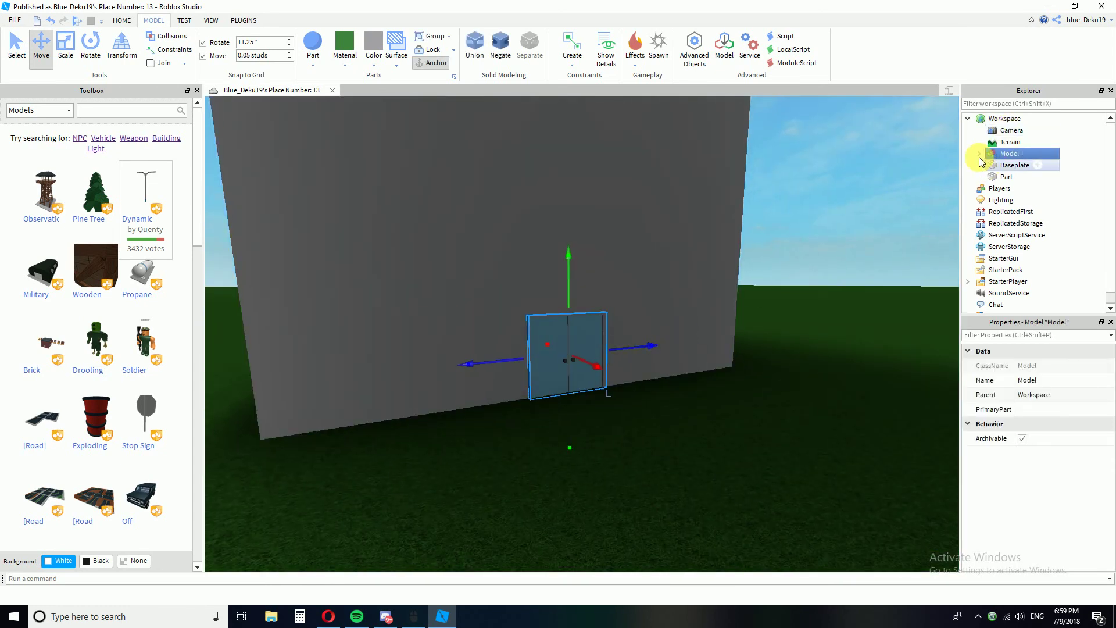
scroll(677, 347, "up", 3)
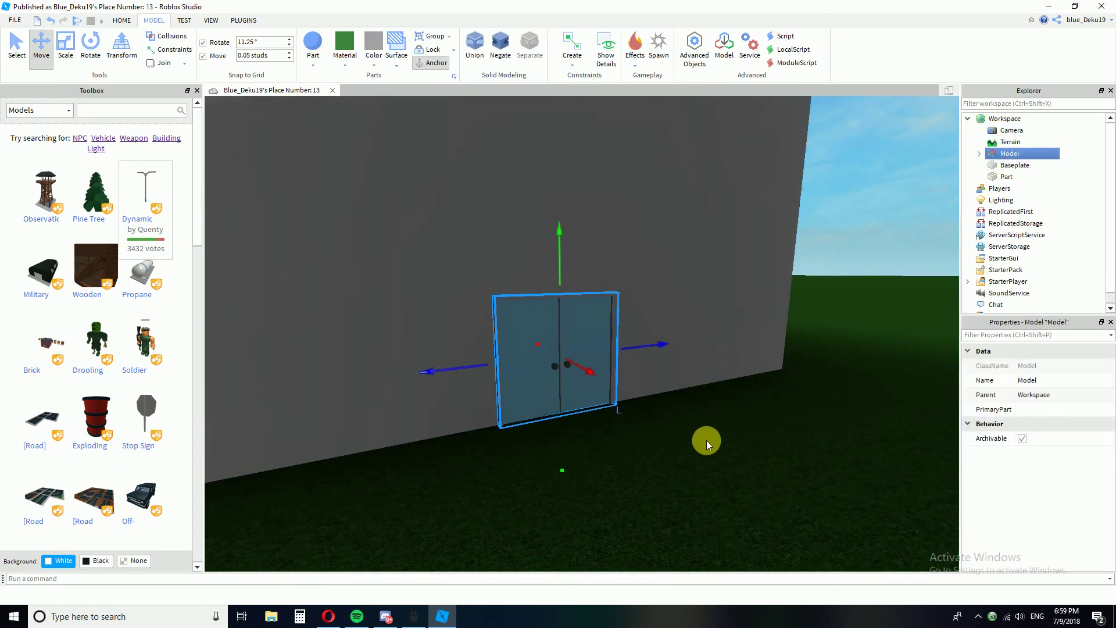
left_click(978, 153)
left_click(1011, 189)
left_click(1014, 200)
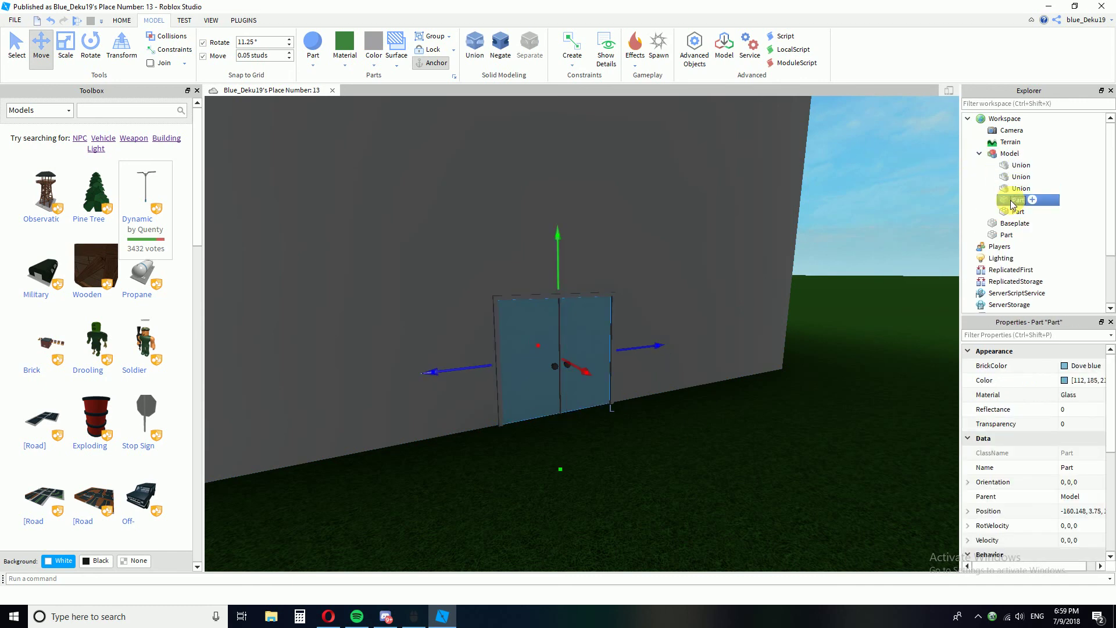
- Try transparency values of 12 and 0.5 on the door's glass part, and return it to 0
left_click(1068, 423)
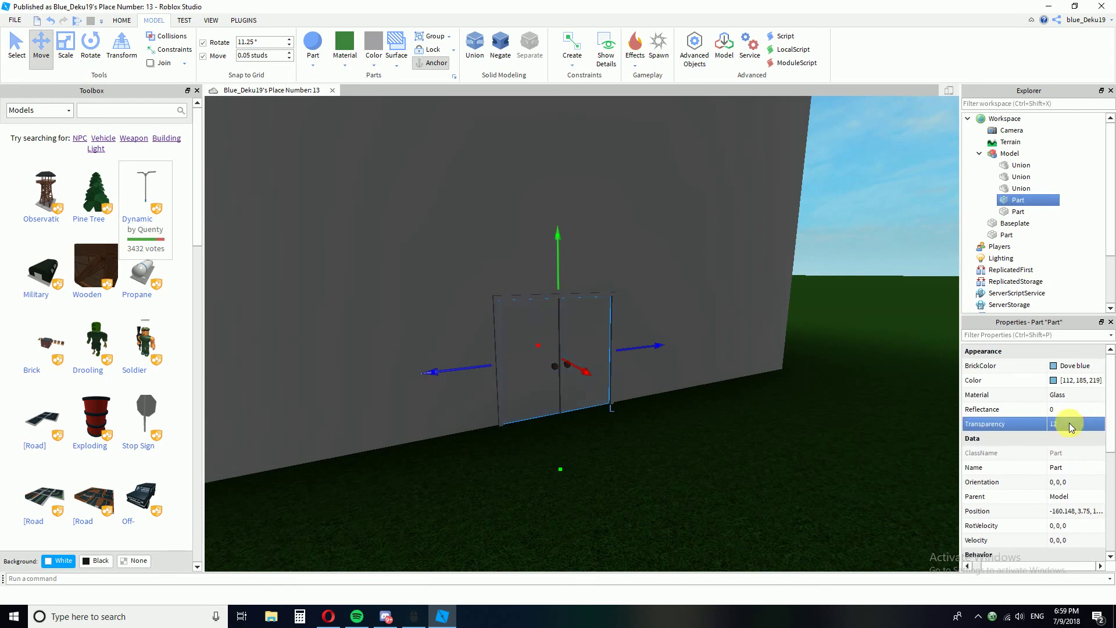
left_click(1069, 423)
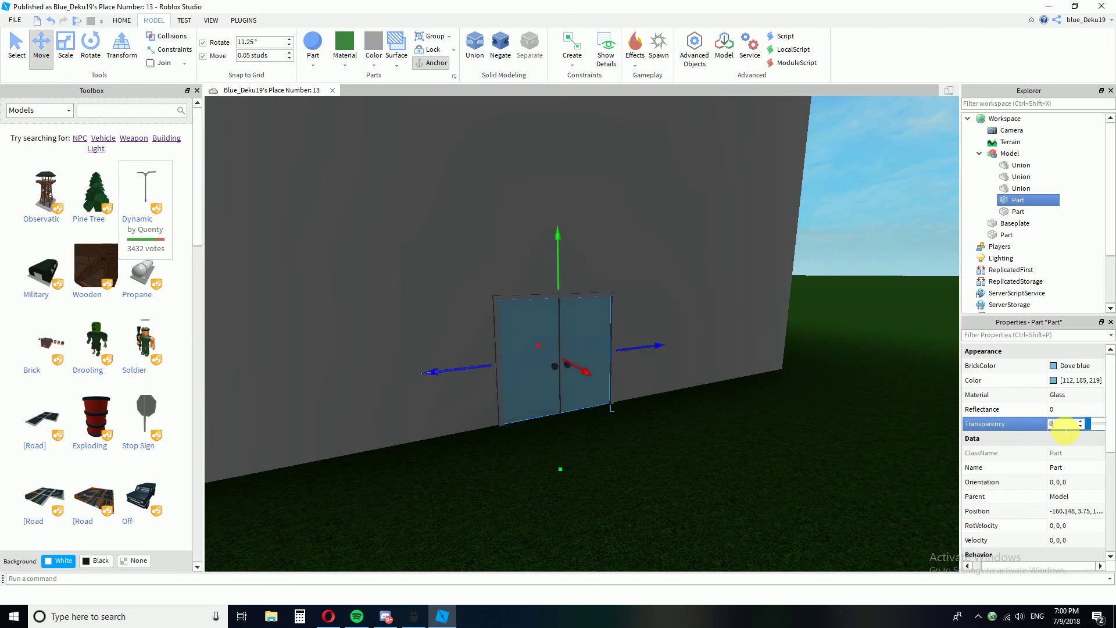
type("0.5")
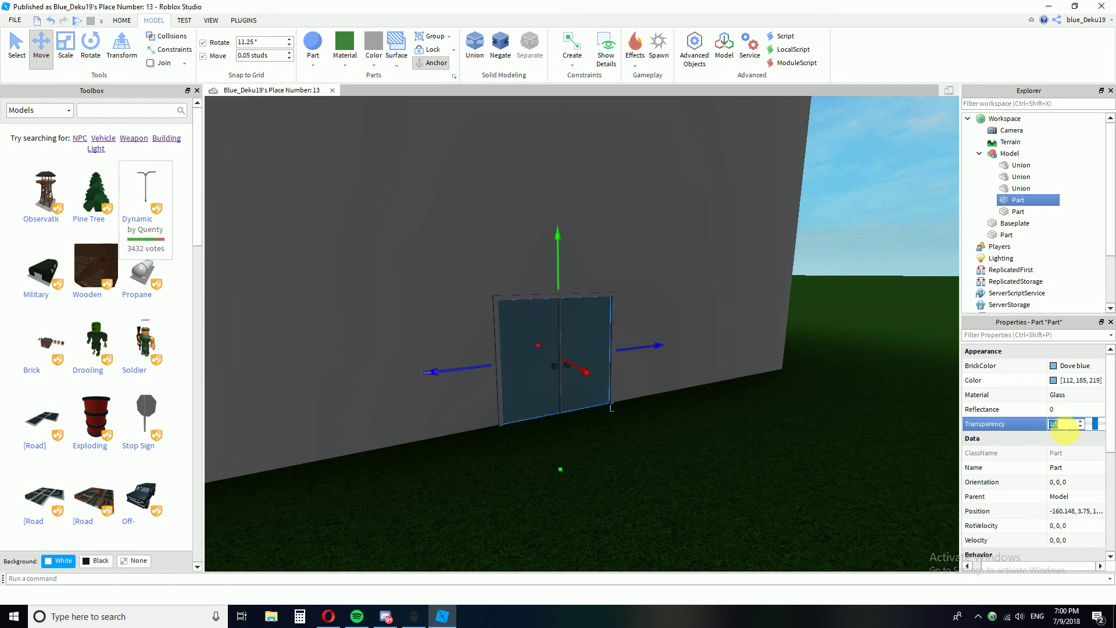
type("1")
key("Return")
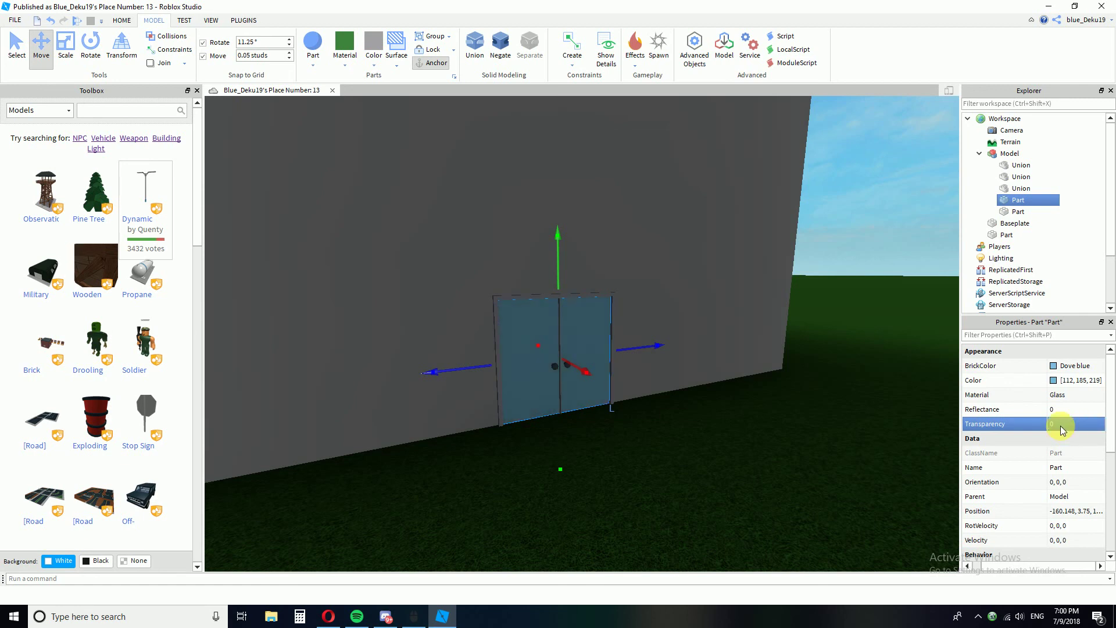
- Set the glass part's reflectance to 1 and deselect it
left_click(1070, 408)
type("1")
key("Return")
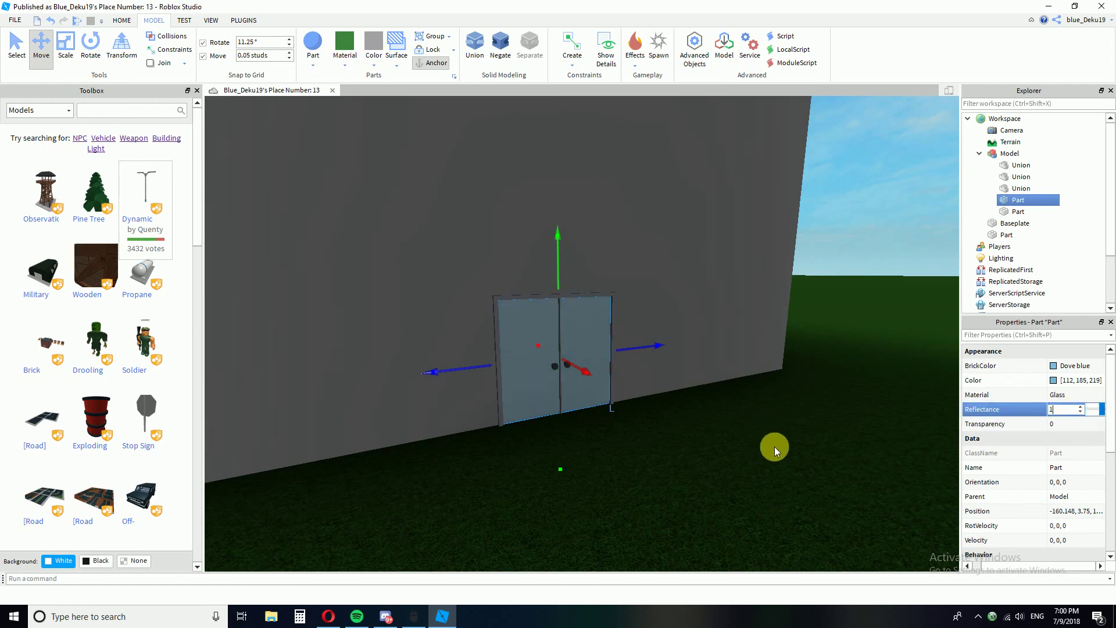
scroll(774, 446, "up", 1)
left_click(774, 446)
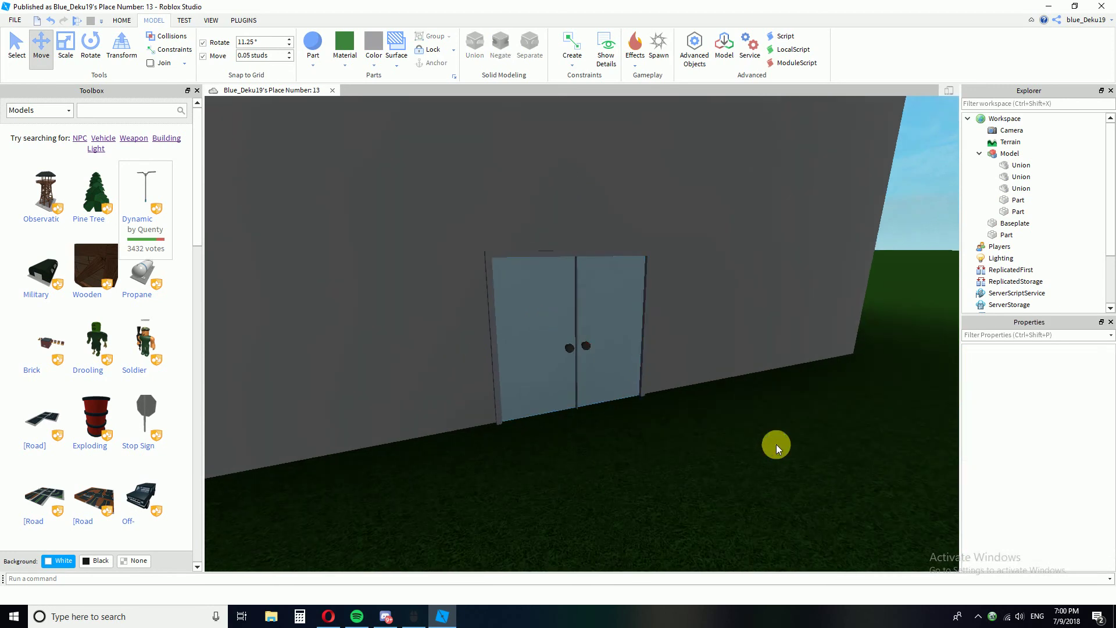
- Set the brick color of the door model's glass part to Bright blue and deselect it
scroll(776, 446, "up", 3)
scroll(775, 447, "up", 1)
scroll(482, 347, "down", 3)
right_click_drag(481, 346, 522, 356)
scroll(616, 379, "down", 6)
left_click(616, 343)
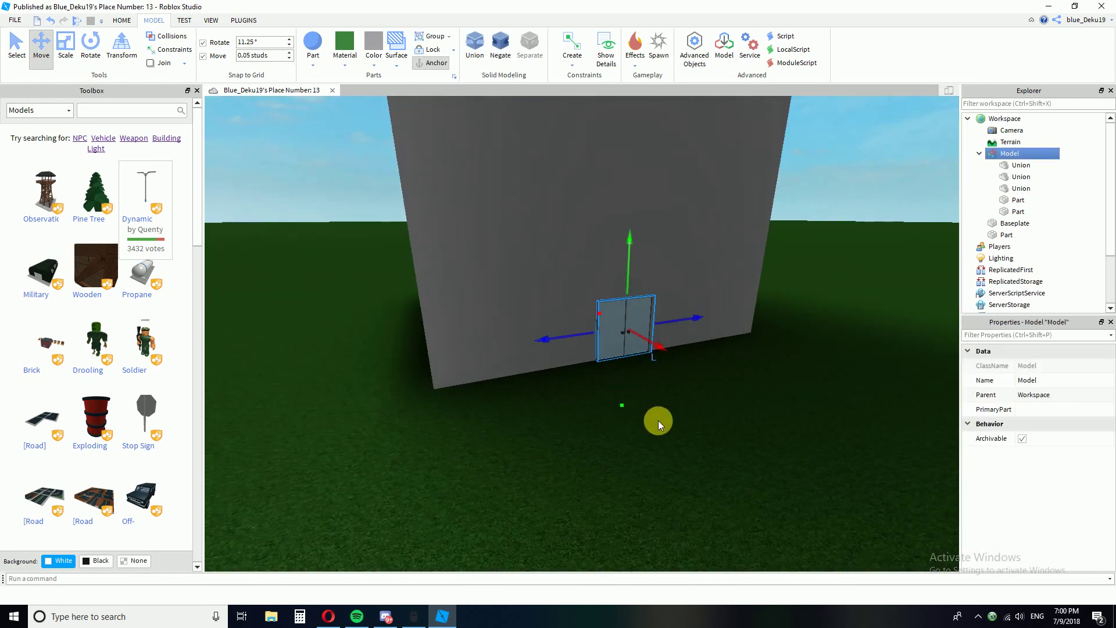
right_click_drag(658, 418, 739, 382)
left_click(1017, 212)
left_click(1017, 199)
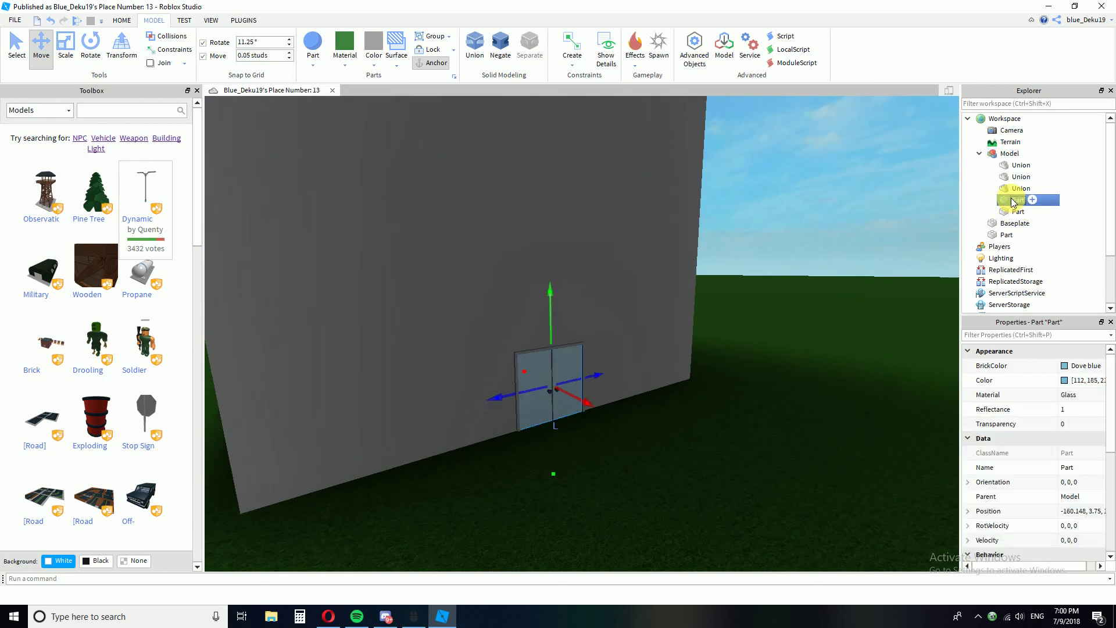
left_click(1065, 366)
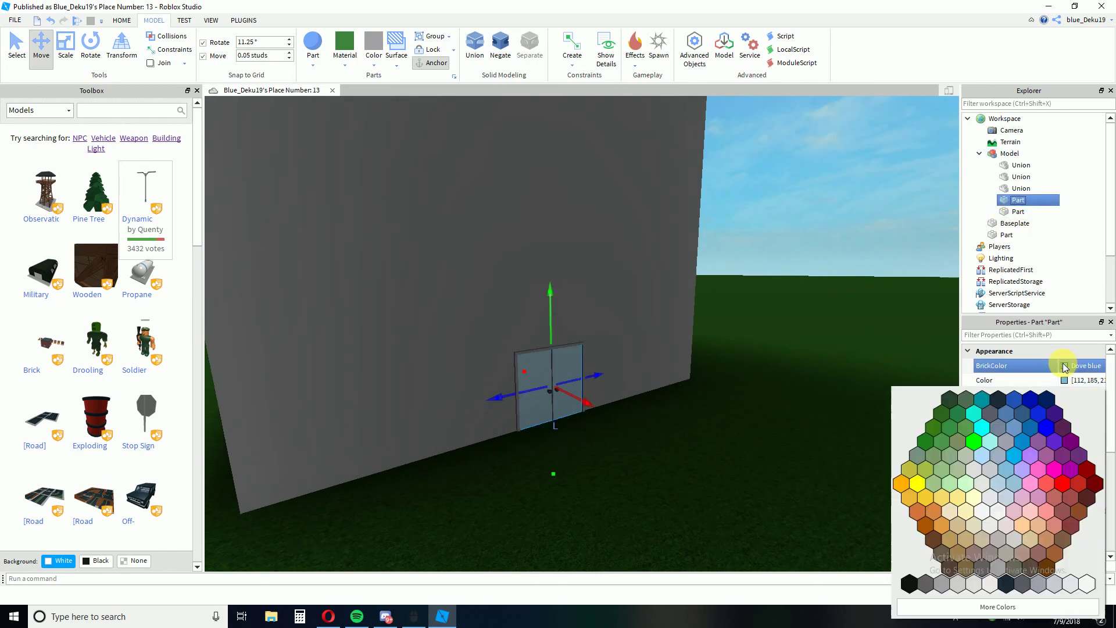
left_click(1035, 425)
left_click(723, 445)
right_click_drag(723, 445, 723, 443)
scroll(720, 377, "up", 2)
right_click_drag(721, 382, 721, 380)
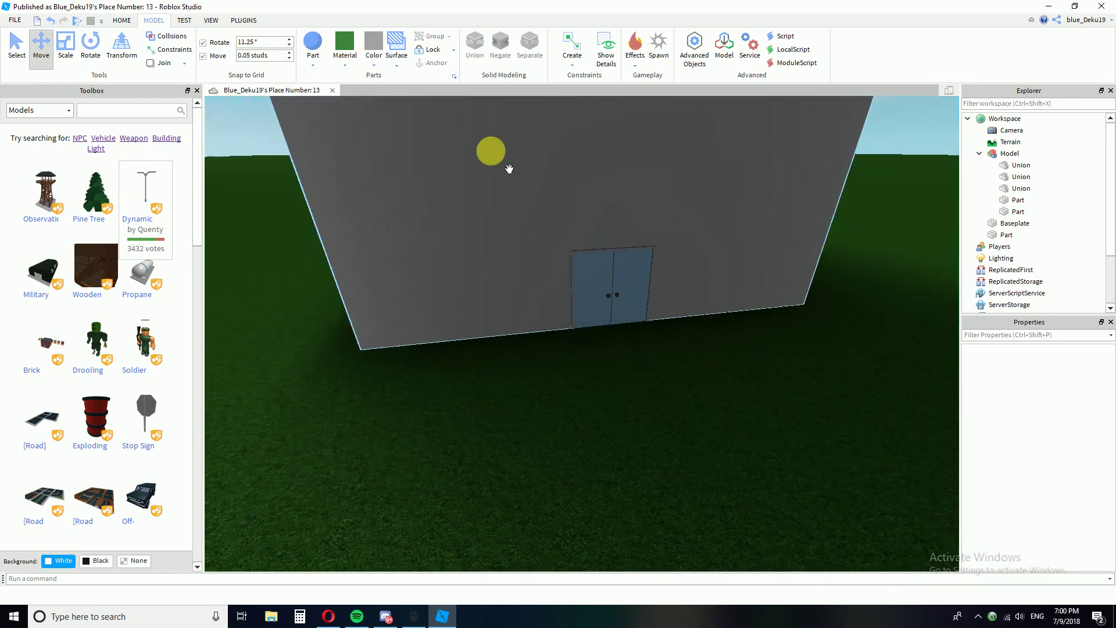
- Check the door glass's brick color and set the color for new parts to the same Bright blue
left_click(372, 66)
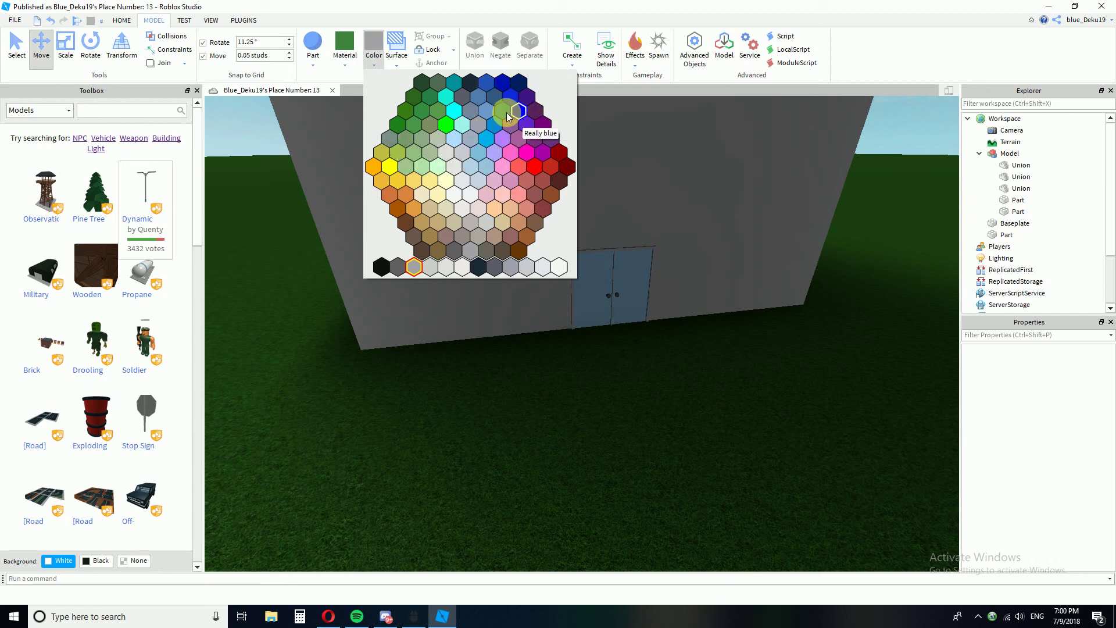
left_click(609, 292)
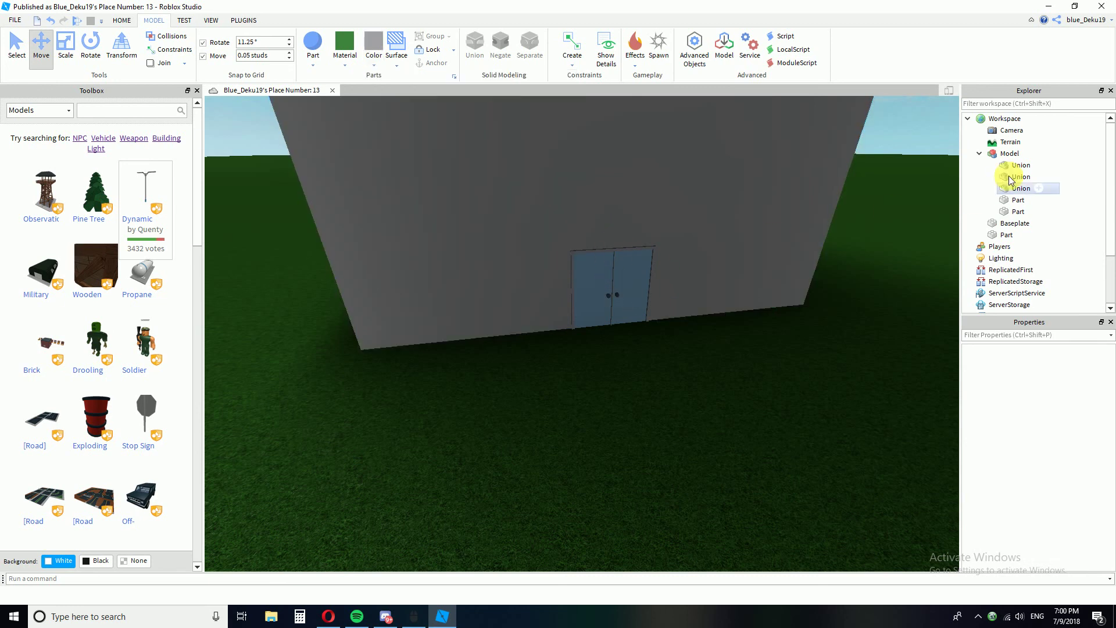
left_click(1014, 200)
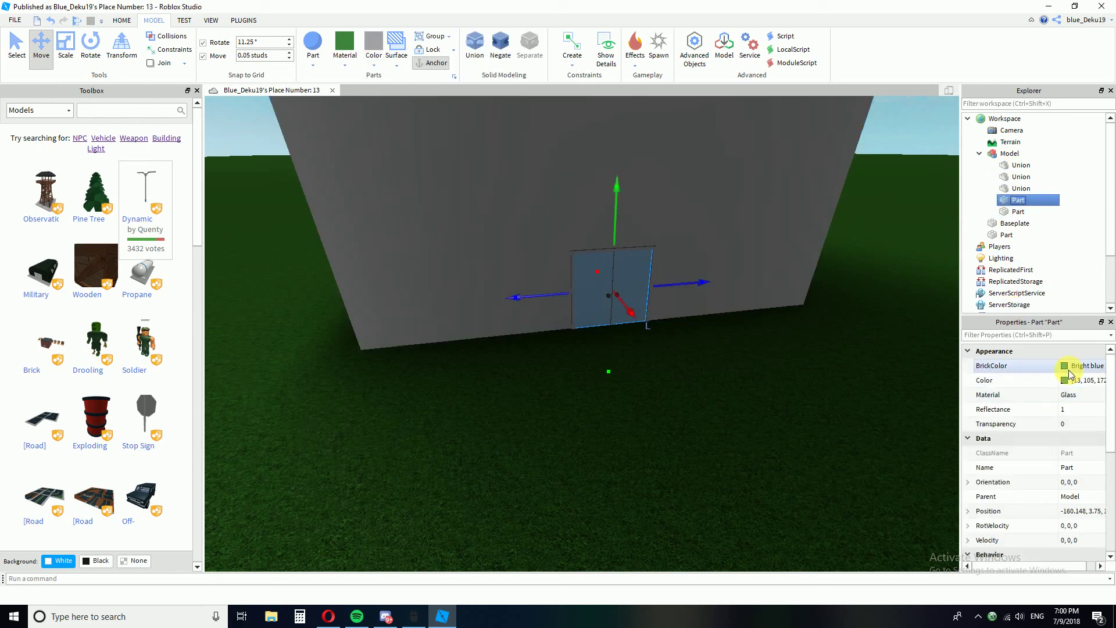
left_click(771, 419)
left_click(373, 65)
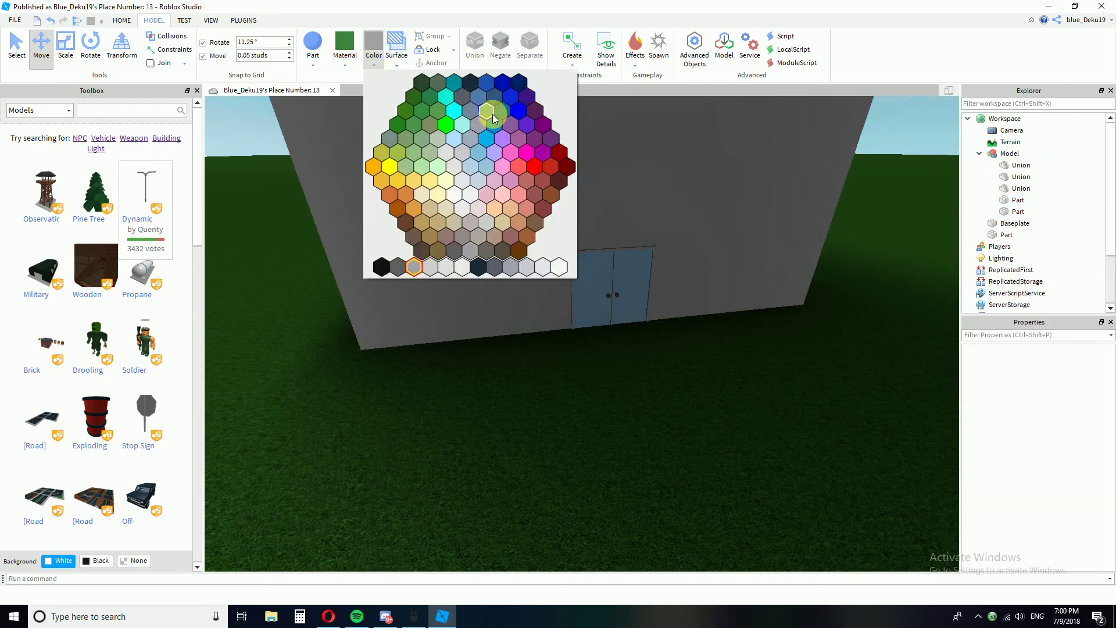
left_click(500, 119)
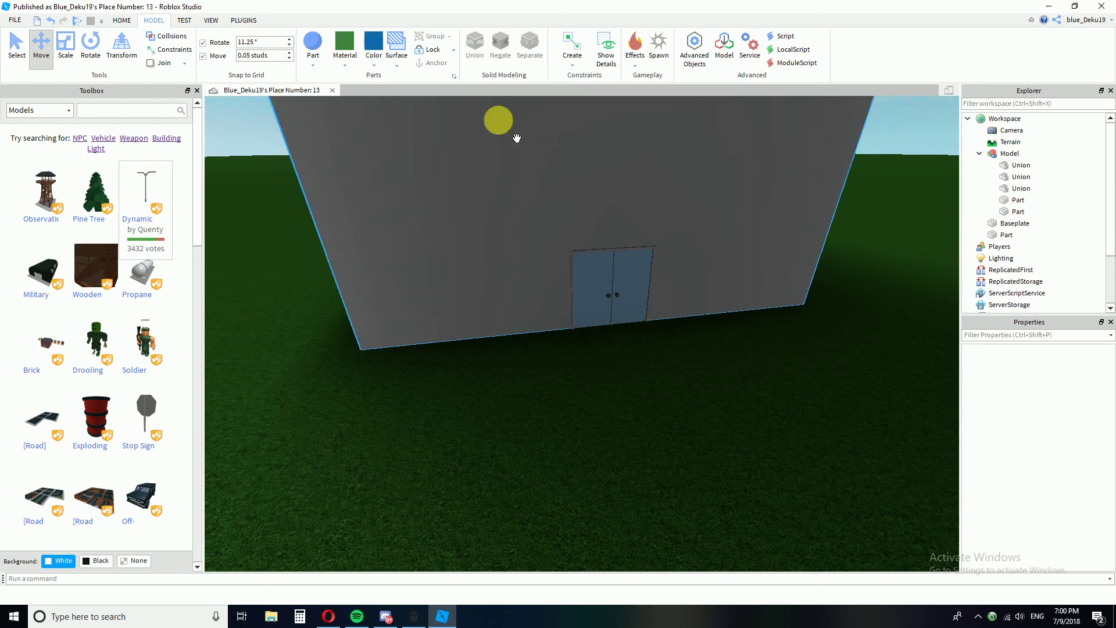
middle_click_drag(448, 348, 424, 288)
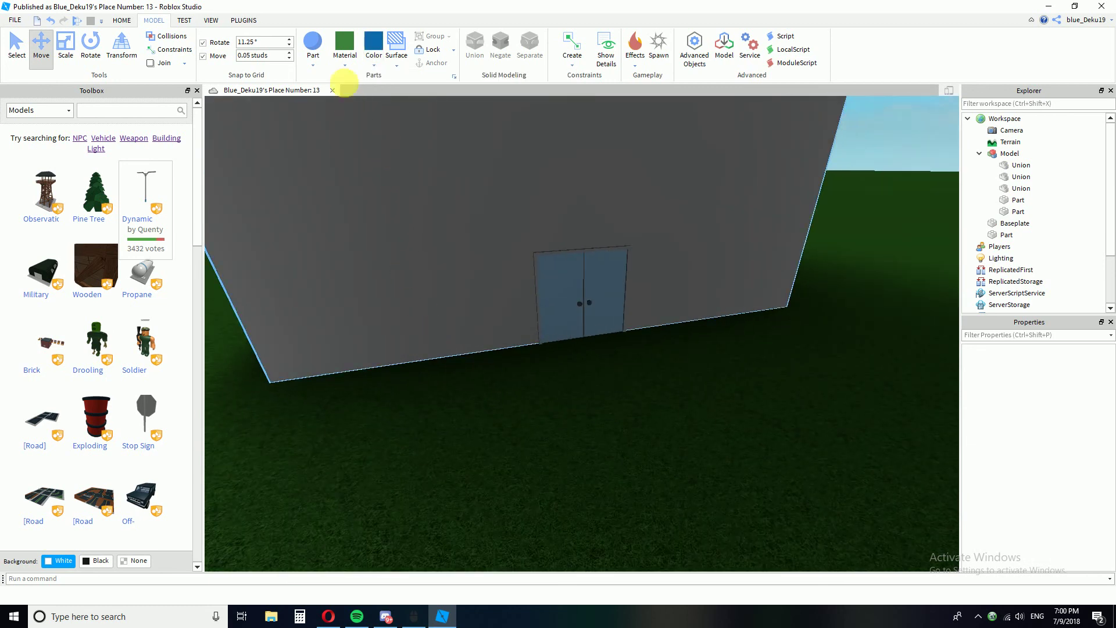
- Set the material for new parts to Glass and insert a block part in front of the tower
left_click(344, 58)
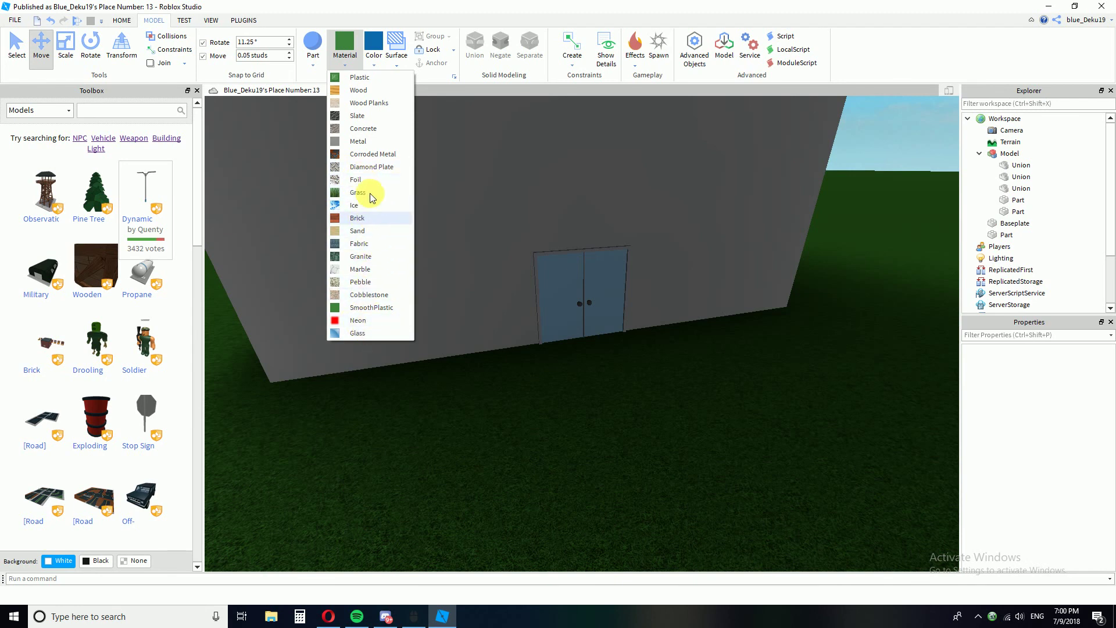
left_click(354, 333)
scroll(574, 441, "up", 2)
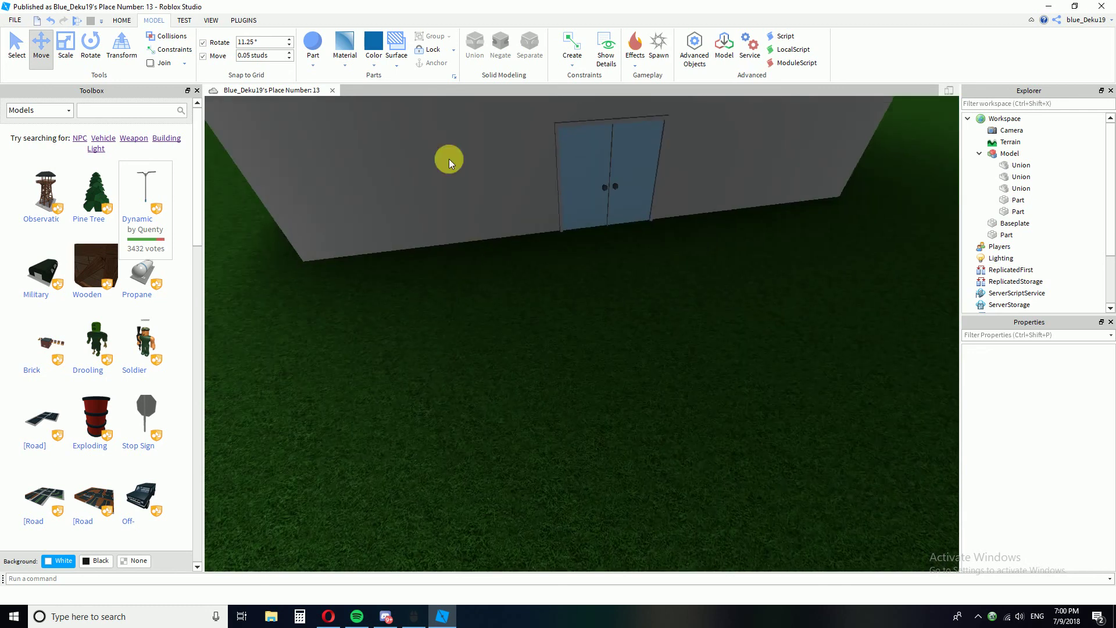
left_click(314, 65)
left_click(334, 87)
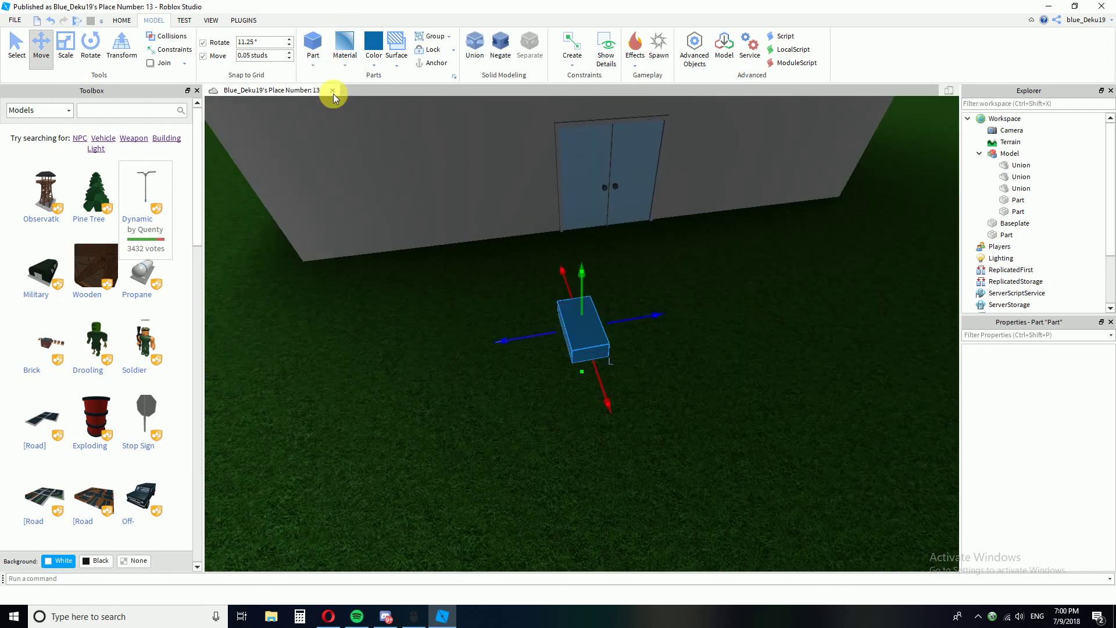
- Set the move snap to 0.25 studs and fit the block as a thin strip on the tower's front wall above the door
left_click(59, 41)
key("w")
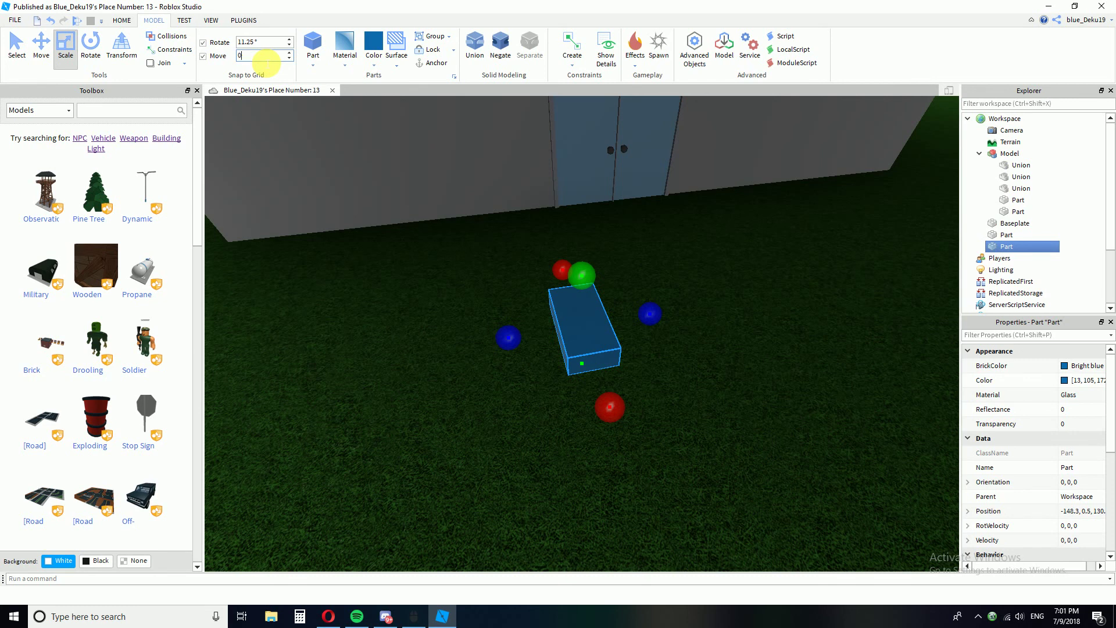
left_click_drag(561, 306, 447, 297)
scroll(573, 285, "down", 4)
key("a")
right_click_drag(447, 297, 490, 287)
key("w")
- Scale the glass strip lengthwise in both directions across the tower's front wall above the door
left_click_drag(672, 277, 316, 269)
right_click_drag(657, 210, 625, 210)
key("d")
key("d")
left_click_drag(546, 252, 765, 241)
key("a")
right_click_drag(765, 241, 634, 243)
key("w")
key("w")
key("s")
key("a")
- Adjust the strip on the wall and extend its end to the tower's corner so it spans the full front
mouse_move(635, 243)
left_mouse_down()
mouse_move(588, 377)
mouse_move(598, 376)
mouse_move(588, 277)
mouse_move(629, 263)
mouse_move(620, 258)
left_mouse_up()
key("d")
mouse_move(621, 258)
right_mouse_down()
mouse_move(640, 269)
mouse_move(625, 257)
right_mouse_up()
key("s")
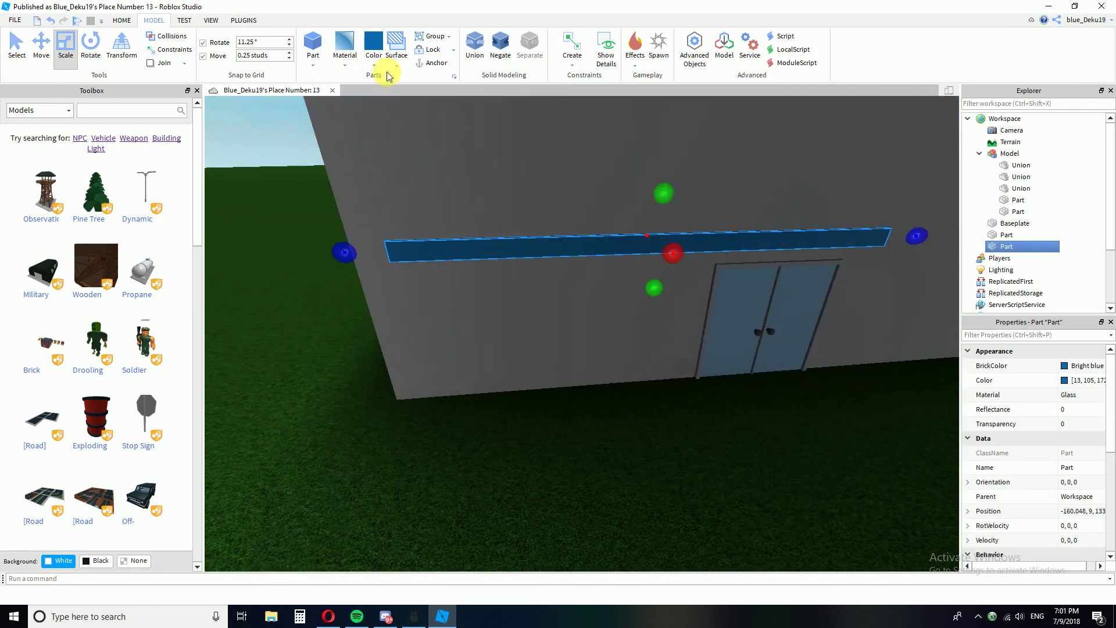
right_click_drag(479, 212, 484, 301)
scroll(486, 300, "up", 2)
left_click_drag(498, 279, 437, 276)
right_click_drag(436, 277, 436, 277)
key("d")
- Scale the strip vertically into a window band 6.25 studs high above the door
left_click_drag(580, 307, 622, 190)
key("d")
key("w")
key("a")
key("s")
key("s")
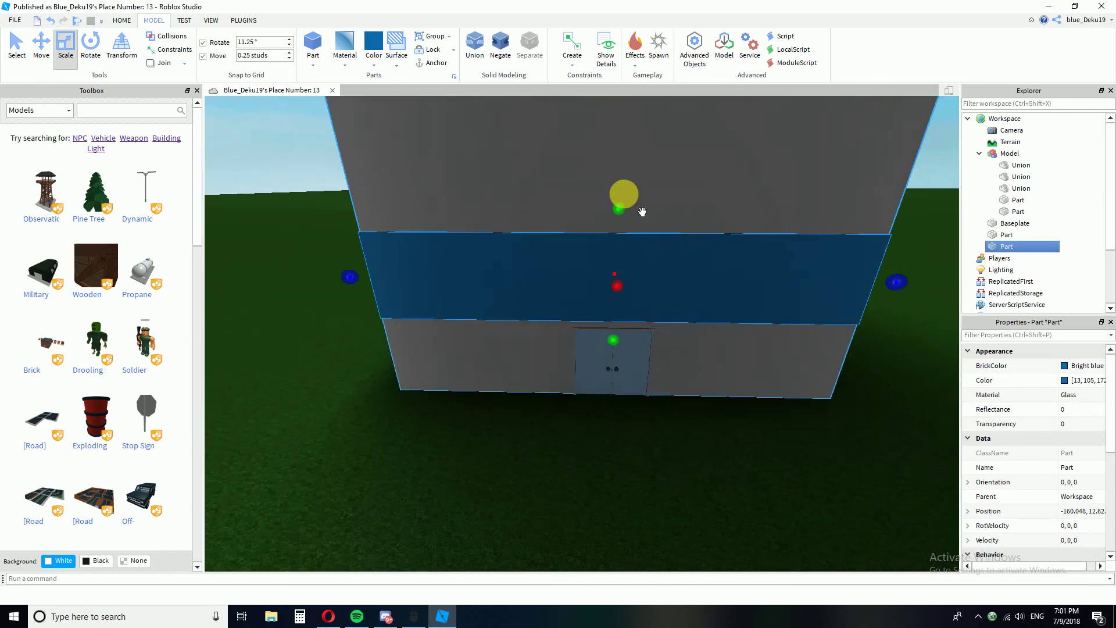
right_click_drag(623, 194, 649, 263)
key("w")
left_click_drag(655, 279, 672, 316)
- Set the glass band's size to 0.25, 6.25, 43 and reselect the band
scroll(1086, 408, "down", 4)
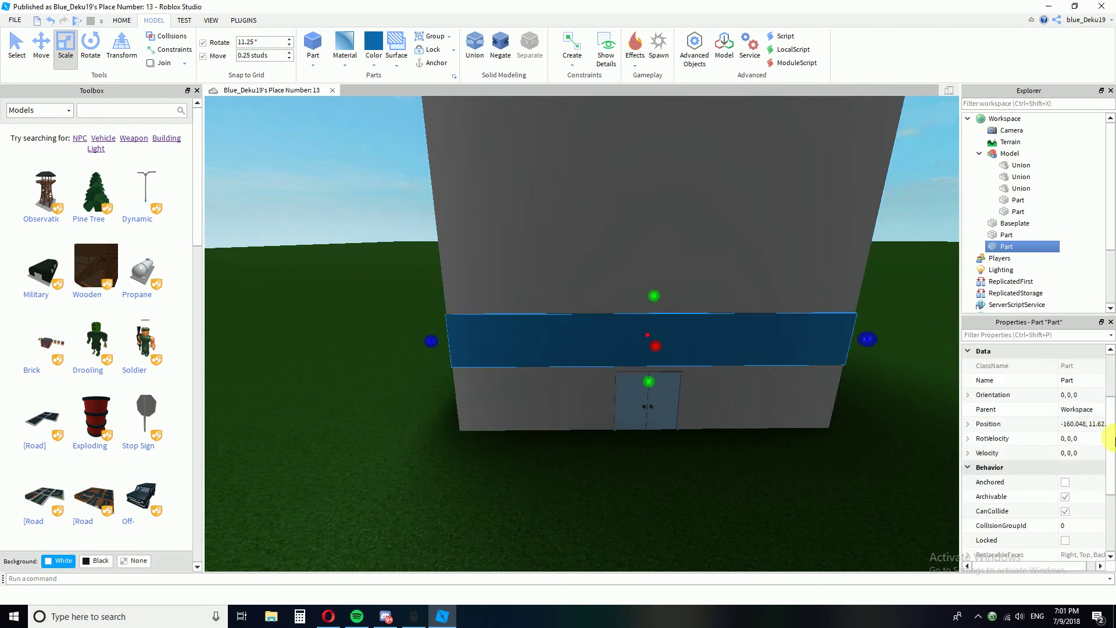
scroll(1110, 465, "down", 3)
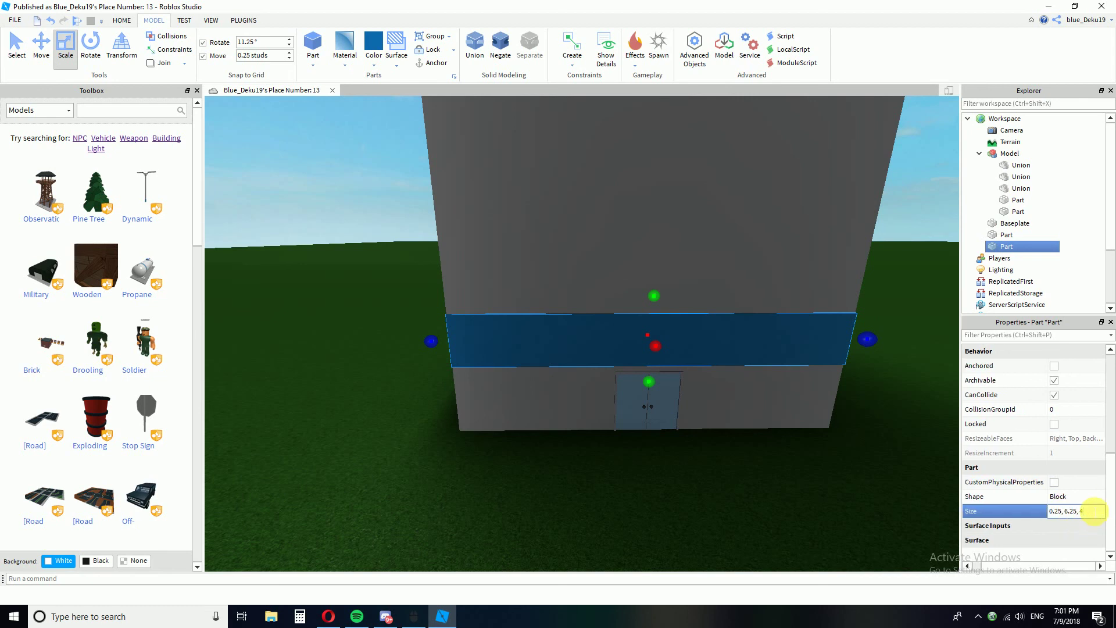
type("3")
key("Return")
left_click(782, 499)
key("a")
right_click_drag(782, 498, 793, 498)
left_click(558, 406)
right_click_drag(593, 418, 571, 216)
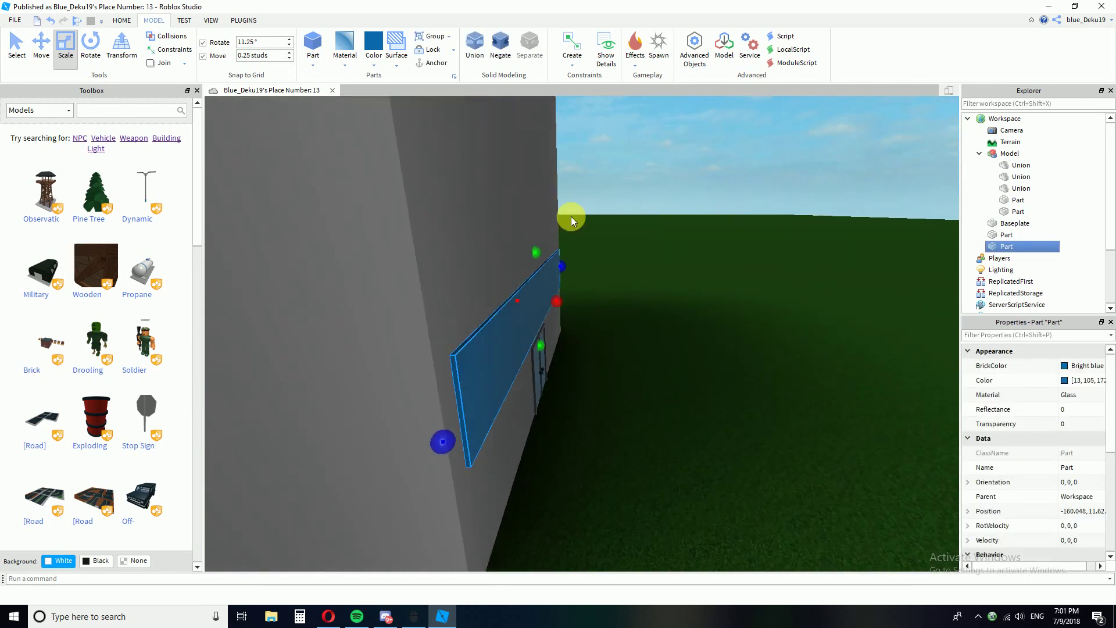
- Negate the glass band and move the negative part 0.25 studs back into the tower's front wall
left_click(501, 42)
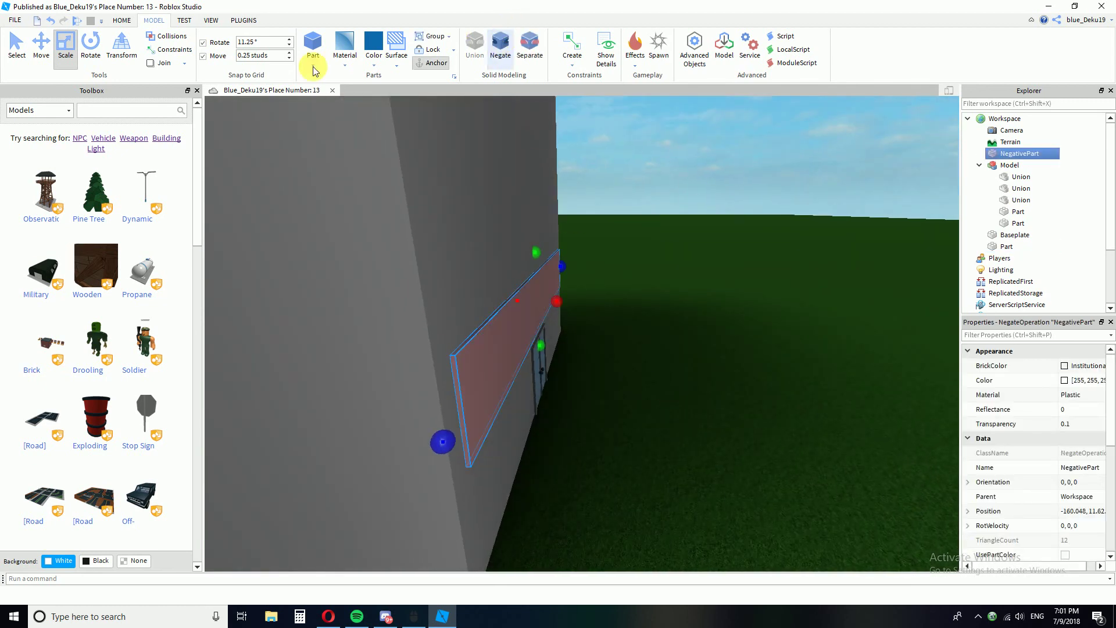
left_click(503, 48)
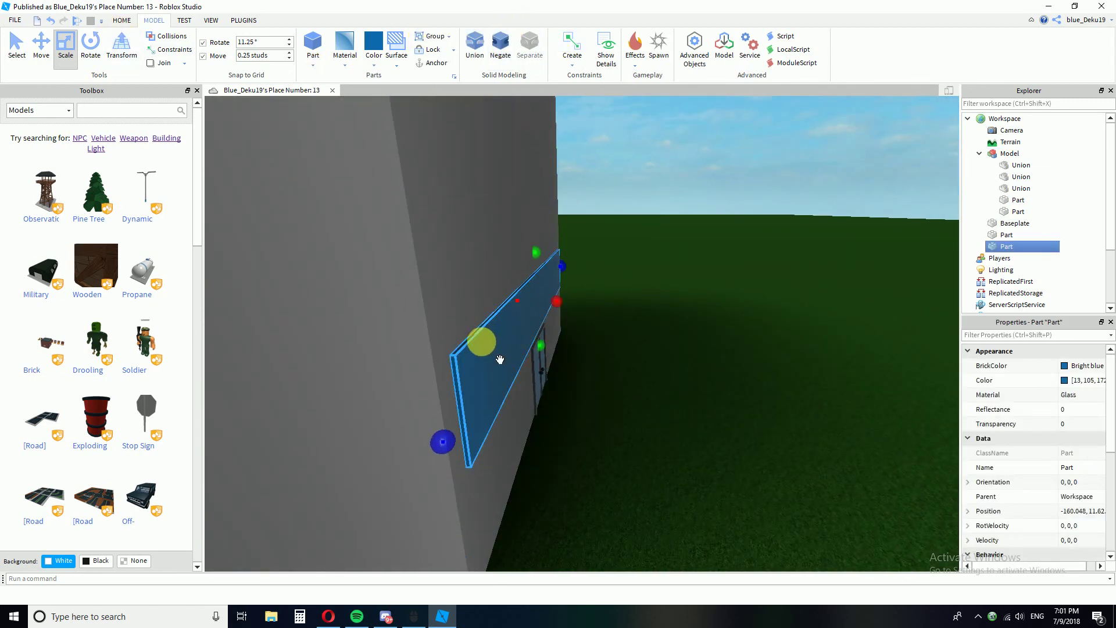
left_click(505, 45)
left_click(41, 44)
right_click_drag(411, 181, 525, 221)
left_click_drag(646, 327, 643, 327)
right_click_drag(643, 327, 495, 228)
- Try to union the negative part with the tower, and undo the union
left_click(477, 210, "ctrl")
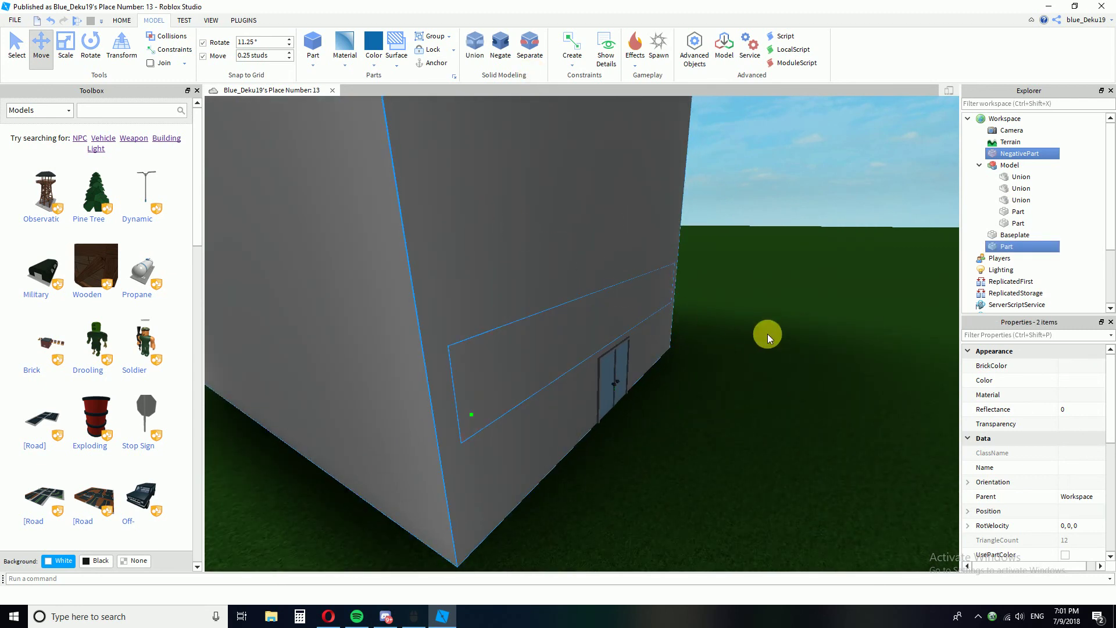
key("ctrl+shift+g")
mouse_move(768, 333)
right_mouse_down()
mouse_move(764, 319)
mouse_move(769, 349)
mouse_move(771, 334)
right_mouse_up()
key("ctrl+z")
- Restore the negative part to a solid part, thicken it outward through the wall face, and negate it again
left_click(770, 334)
left_click(592, 330)
key("a")
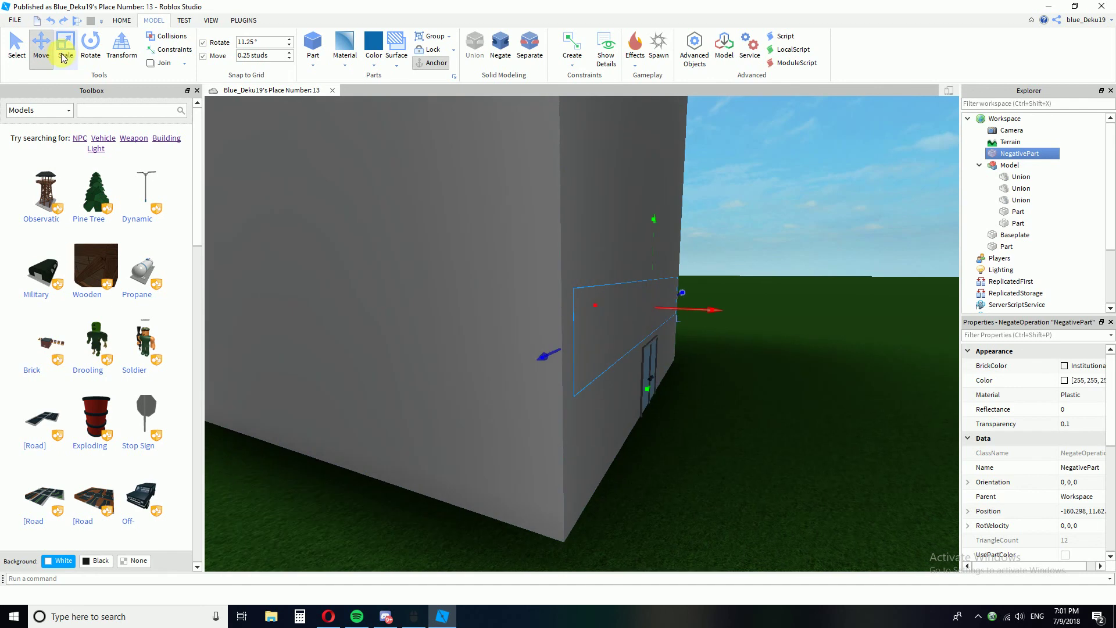
left_click(65, 53)
key("w")
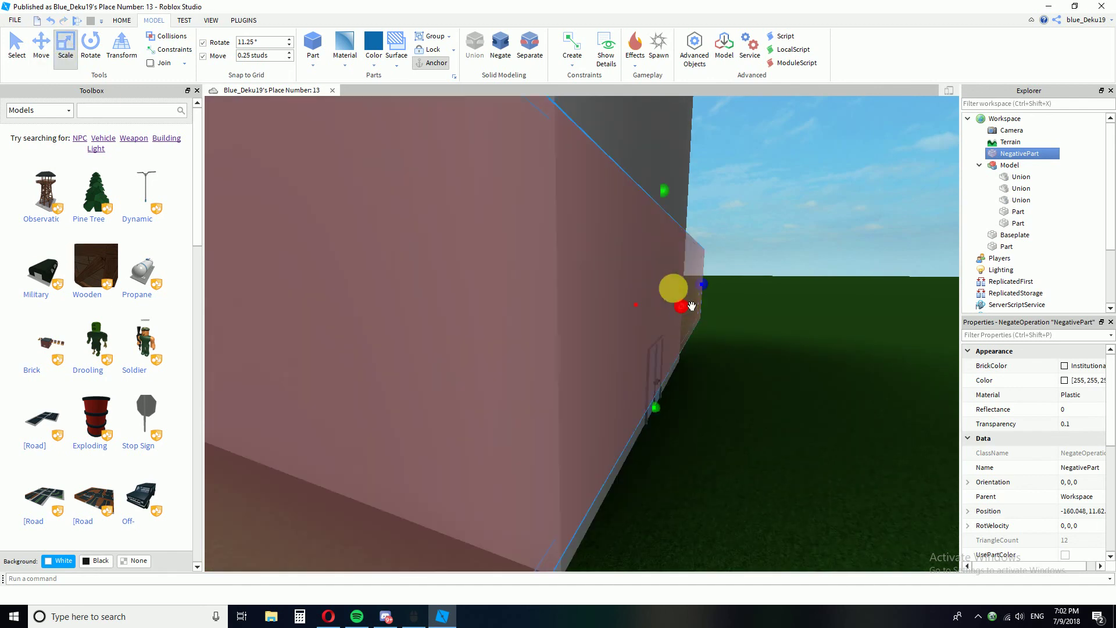
left_click(500, 44)
left_click_drag(693, 328, 702, 327)
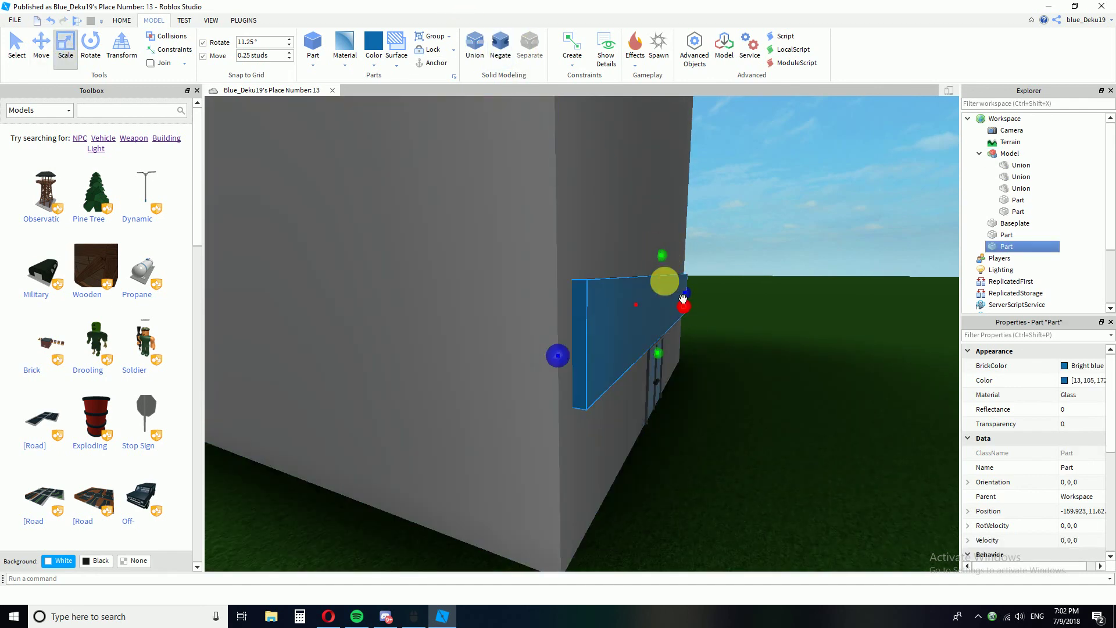
left_click(492, 44)
- Union the negative part with the tower to cut a recess above the door, and deselect the result
right_click_drag(651, 261, 531, 229)
left_click(529, 226, "ctrl")
right_click_drag(704, 375, 622, 372)
left_click(475, 44)
left_click(628, 464)
- Place a copy of the blue glass band on the tower front and lower it 7.5 studs to the recess's height
right_click_drag(628, 464, 598, 298)
scroll(667, 366, "up", 3)
scroll(652, 362, "up", 1)
left_click(609, 323)
scroll(614, 314, "down", 2)
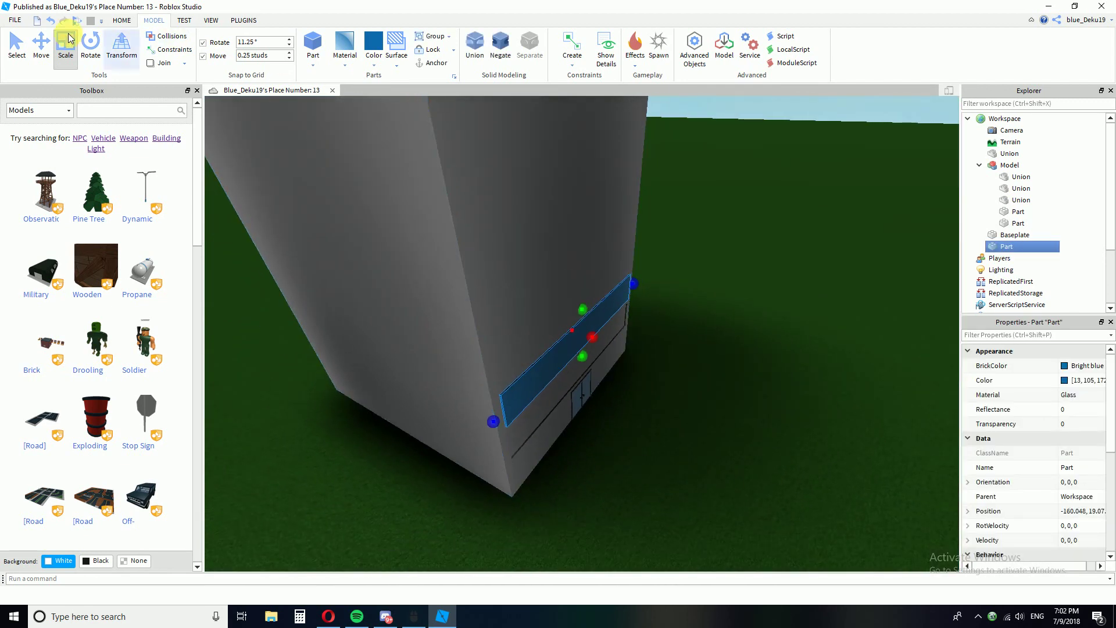
right_click_drag(657, 215, 689, 224)
scroll(507, 250, "up", 3)
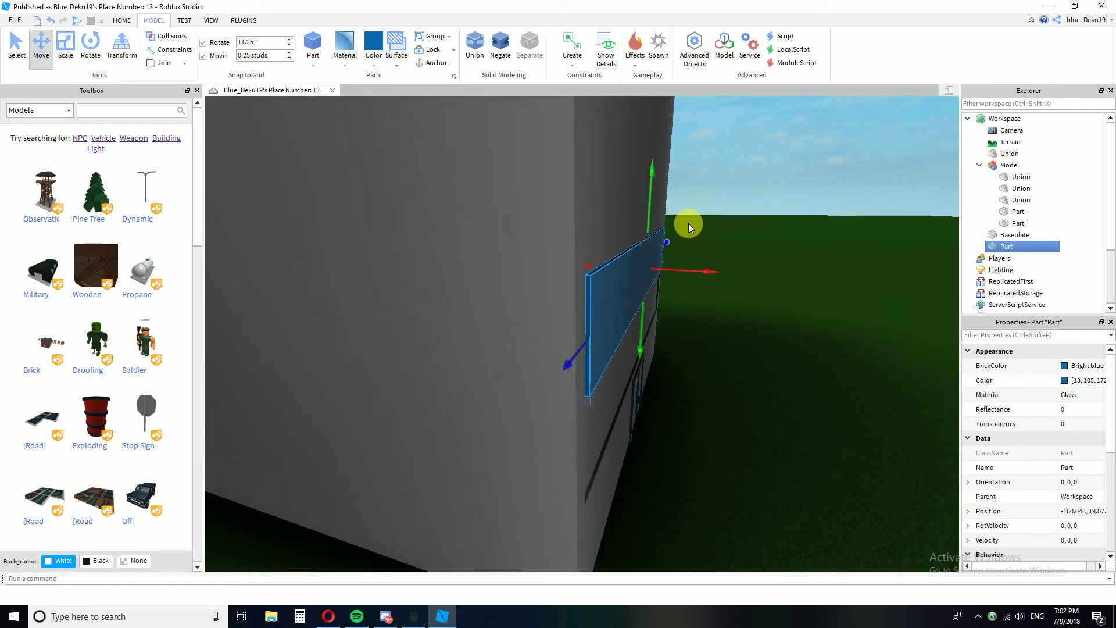
left_click_drag(661, 209, 649, 256)
mouse_move(649, 259)
right_mouse_down()
mouse_move(641, 290)
mouse_move(663, 268)
right_mouse_up()
- Move the blue glass band 0.25 studs back into the recess above the door
scroll(645, 290, "up", 3)
scroll(697, 288, "down", 2)
left_click_drag(731, 303, 726, 304)
scroll(729, 303, "down", 3)
right_click_drag(728, 303, 747, 337)
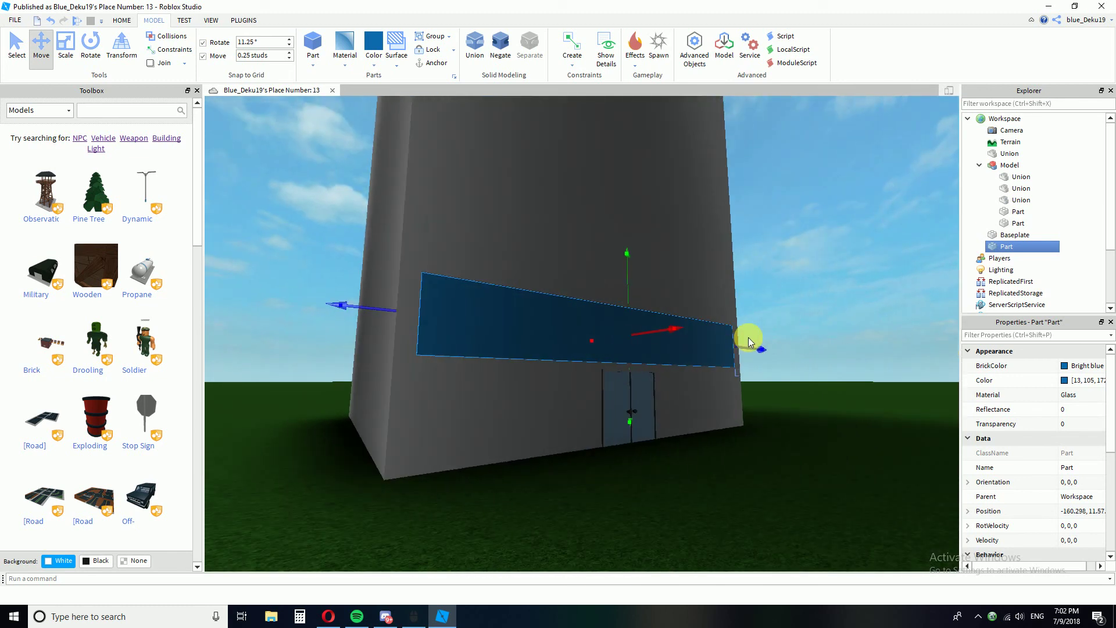
- Set the move snap to 0.01 studs, push the glass band about 0.1 studs deeper into the recess, and deselect it
left_click(263, 60)
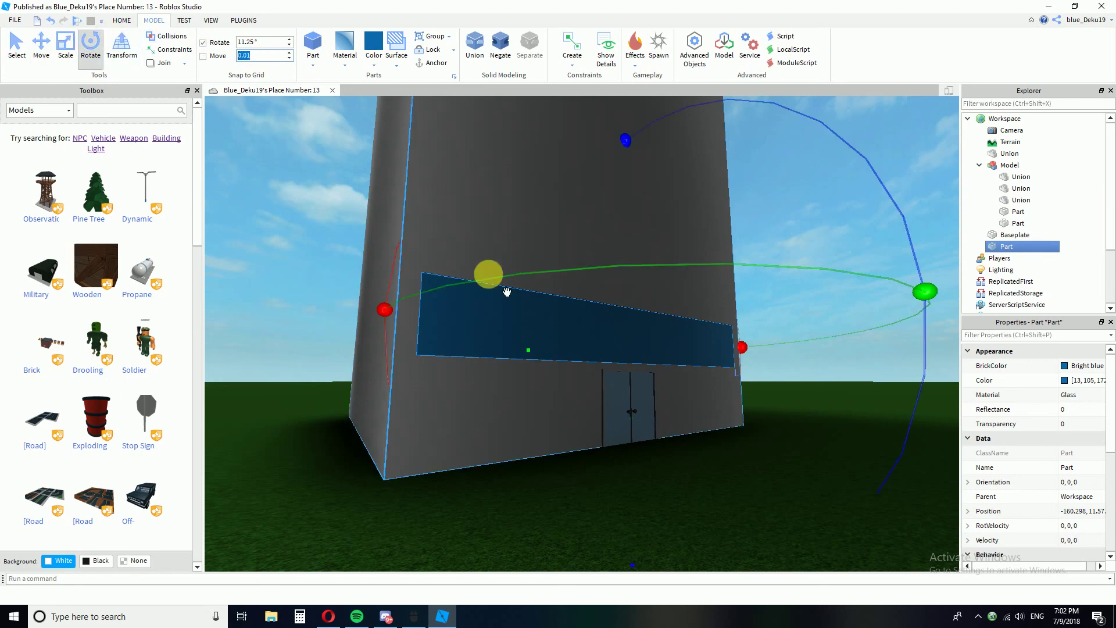
right_click_drag(506, 292, 523, 299)
left_click(69, 46)
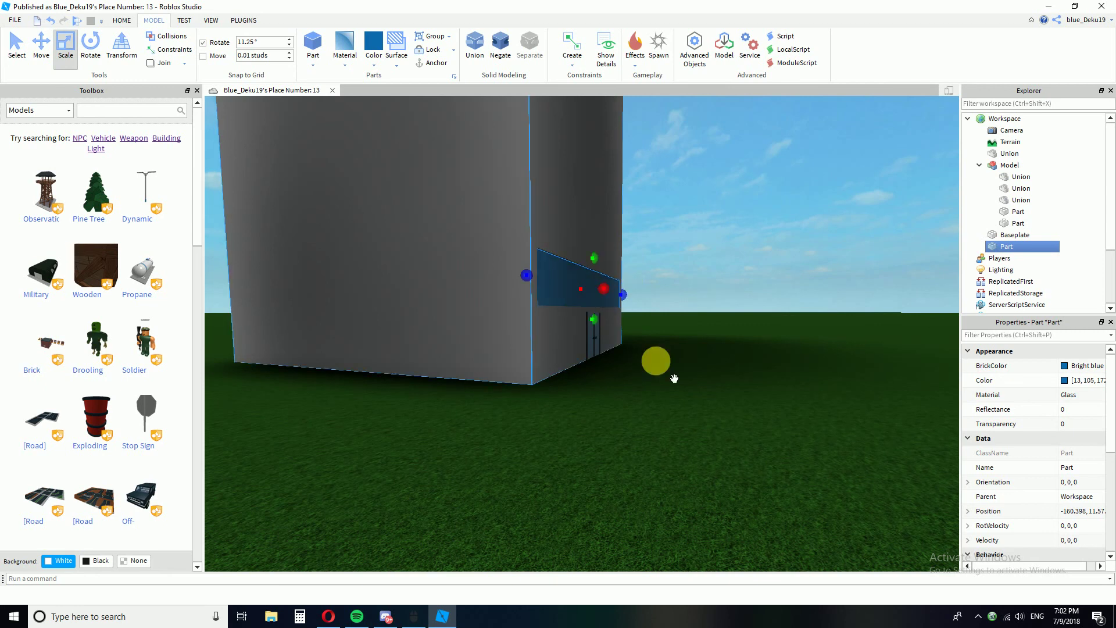
left_click(696, 372)
key("d")
right_click_drag(696, 372, 692, 373)
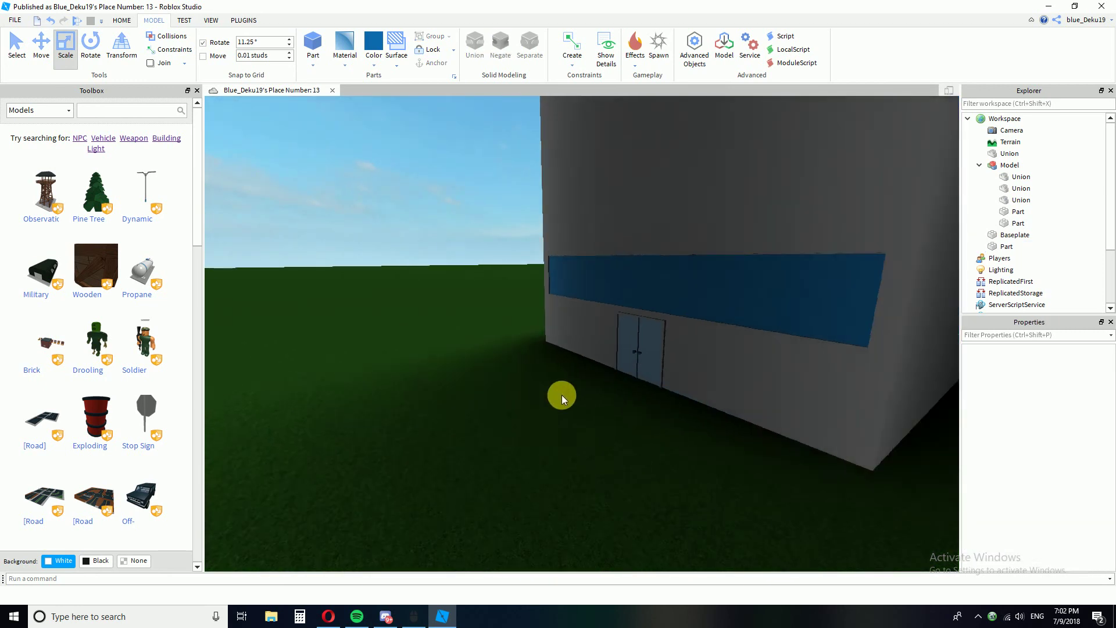
- Set the move snap back to 0.25 studs and select the tower union
key("d")
right_click_drag(410, 398, 472, 408)
key("d")
key("a")
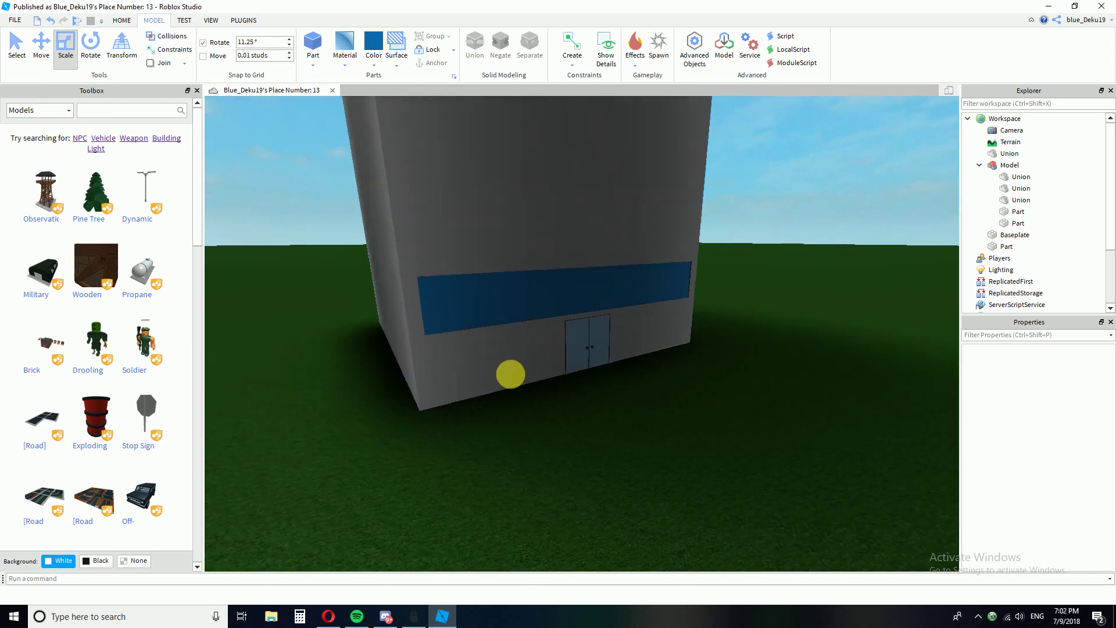
left_click(423, 189)
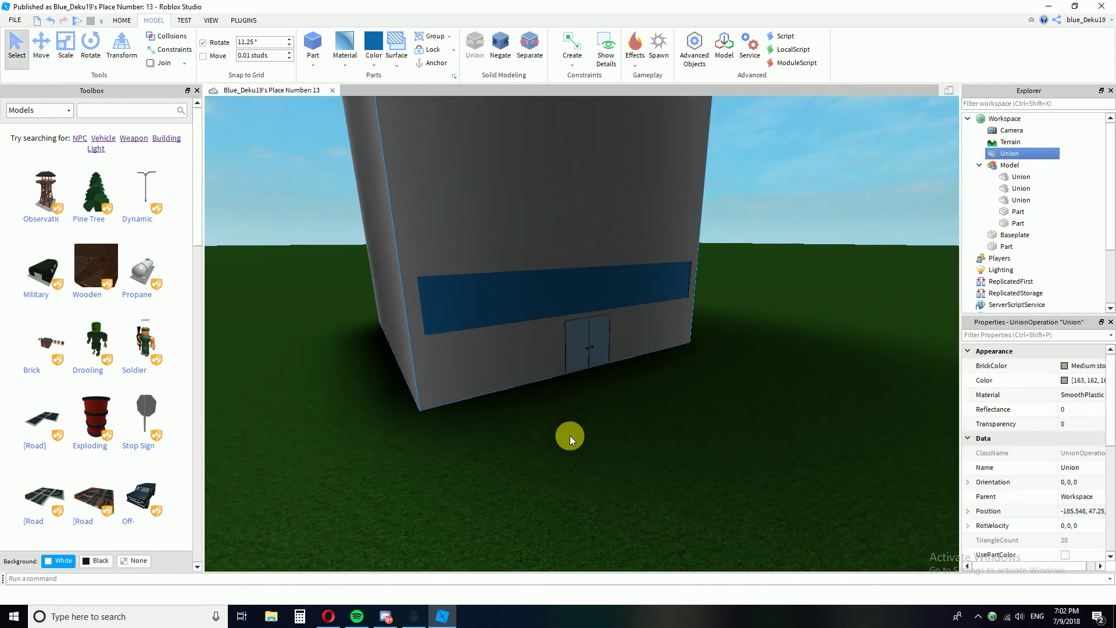
left_click(542, 422)
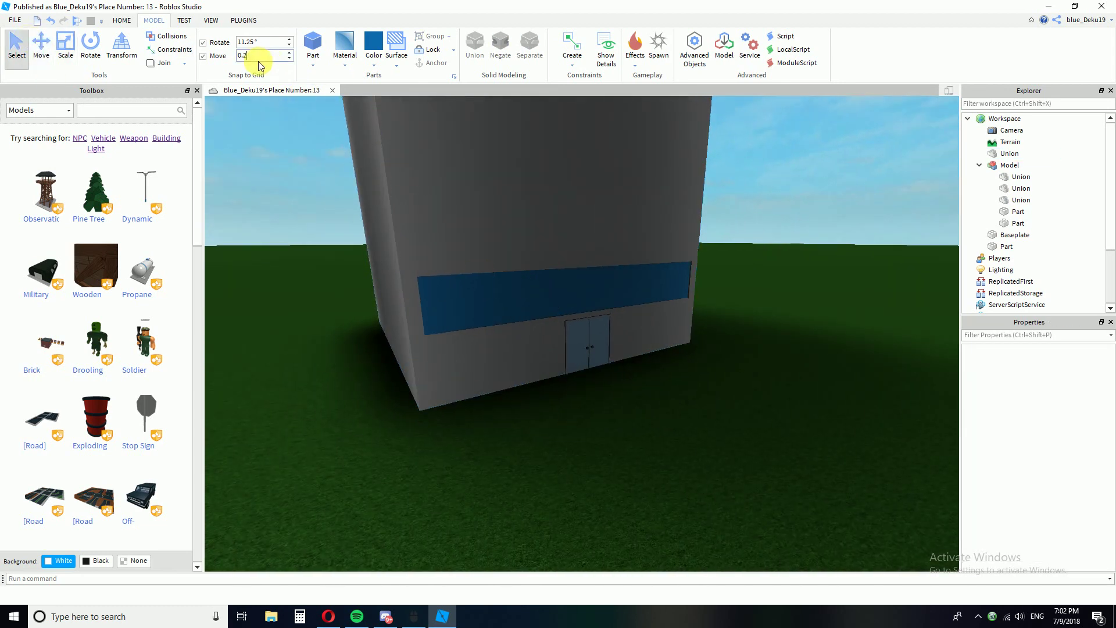
left_click(516, 321)
scroll(605, 389, "down", 5)
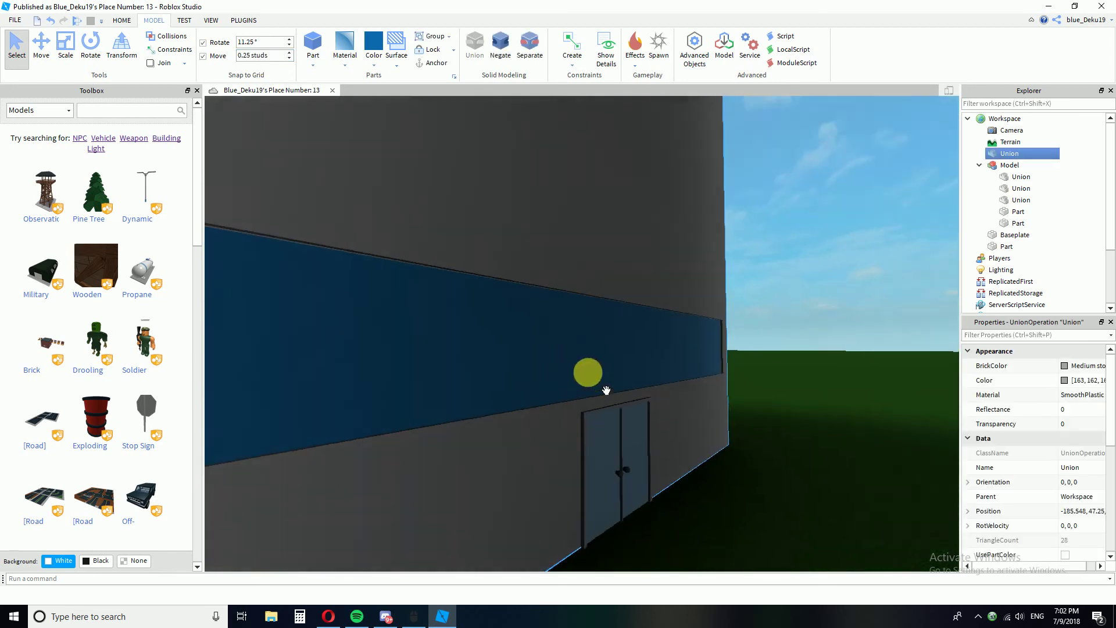
- Select the blue glass band above the door, set its reflectance to 1, and deselect it
scroll(590, 410, "down", 5)
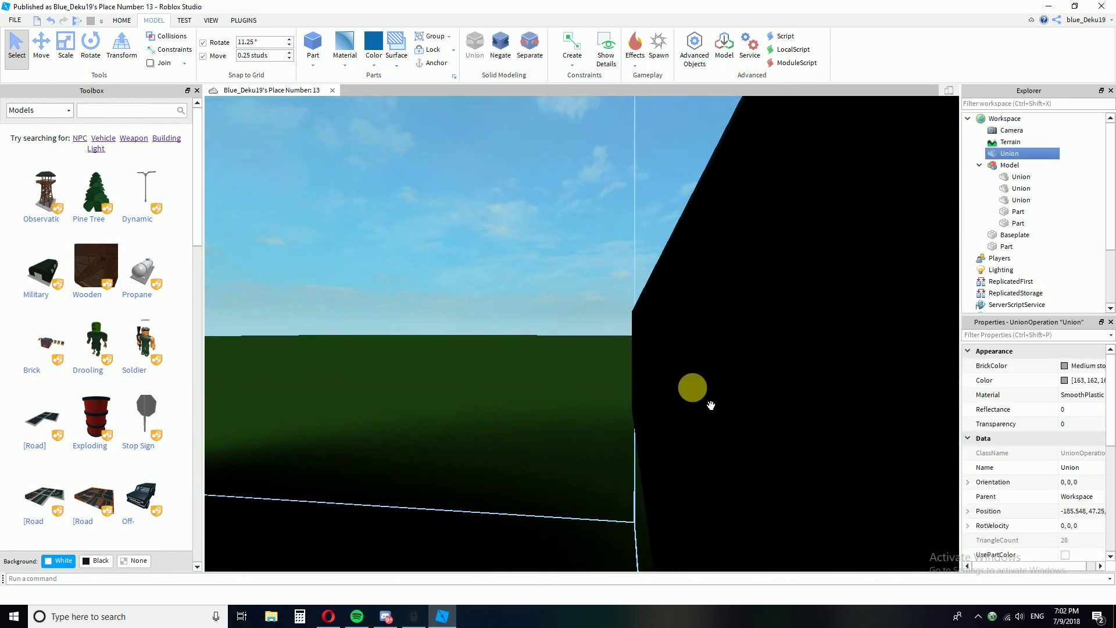
right_click_drag(725, 401, 725, 400)
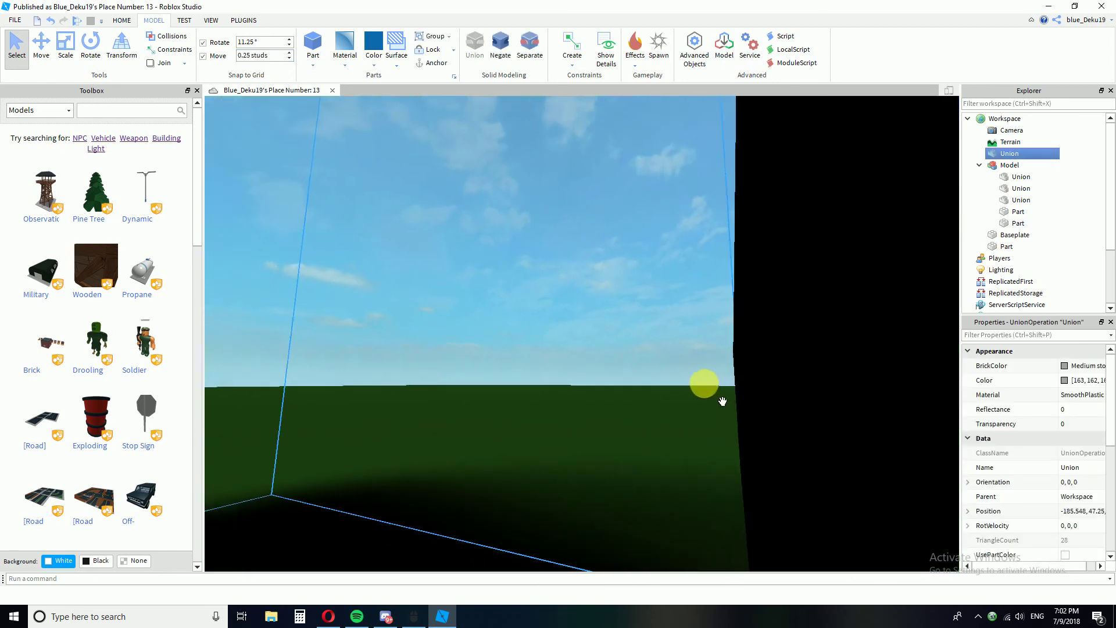
scroll(725, 401, "down", 4)
scroll(720, 388, "down", 6)
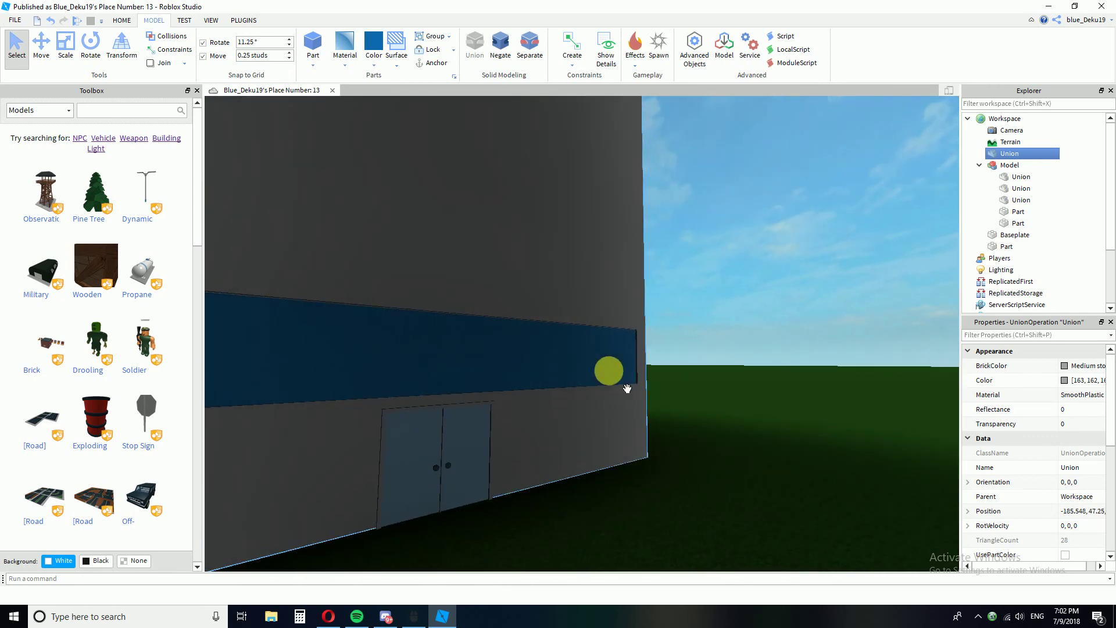
right_click_drag(912, 427, 912, 427)
right_click_drag(653, 413, 590, 380)
left_click(520, 430)
scroll(589, 380, "down", 1)
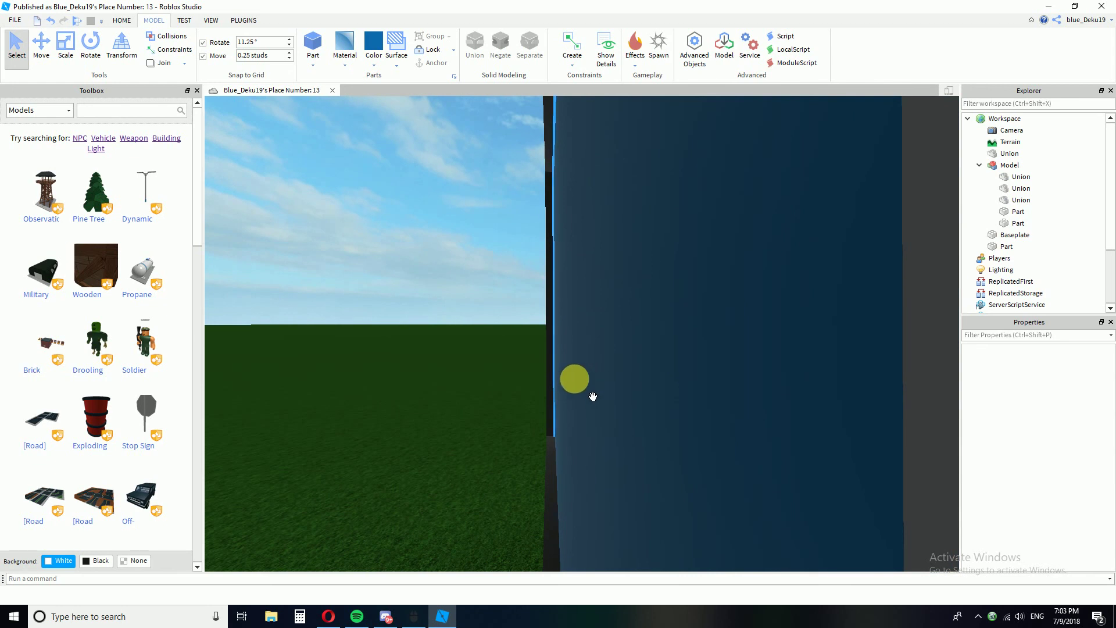
left_click(581, 366)
key("f")
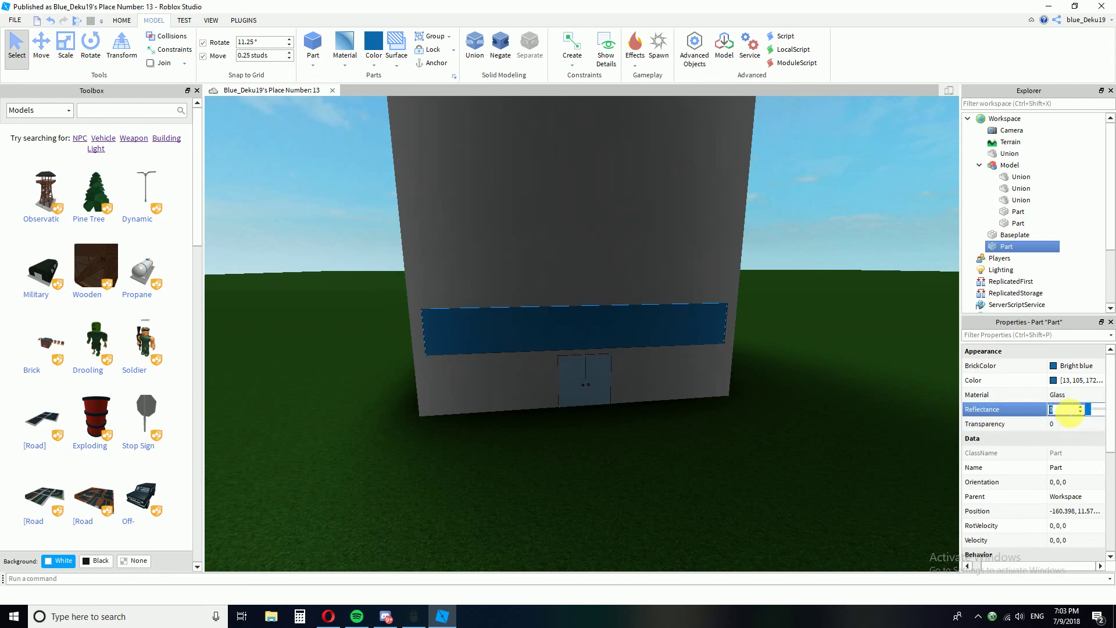
type("1")
key("Return")
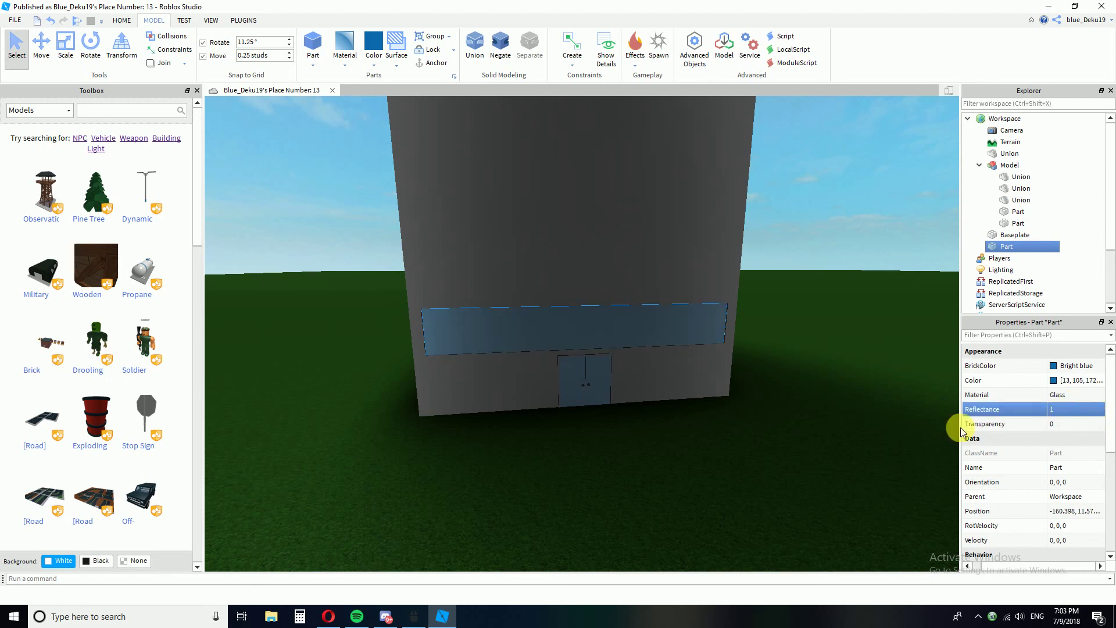
left_click(759, 419)
- Separate the tower union back into its solid block and the negative part of the window recess
right_click_drag(760, 419, 585, 329)
key("w")
left_click(587, 330)
right_click_drag(682, 368, 652, 386)
key("a")
right_click_drag(712, 451, 735, 445)
key("a")
key("d")
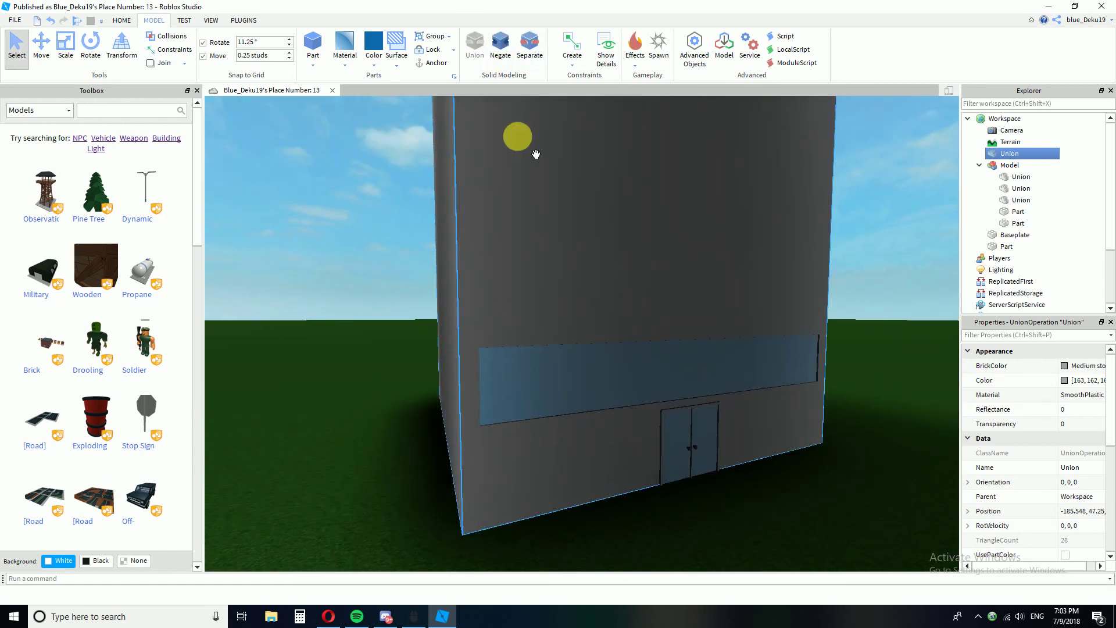
right_click_drag(587, 253, 605, 271)
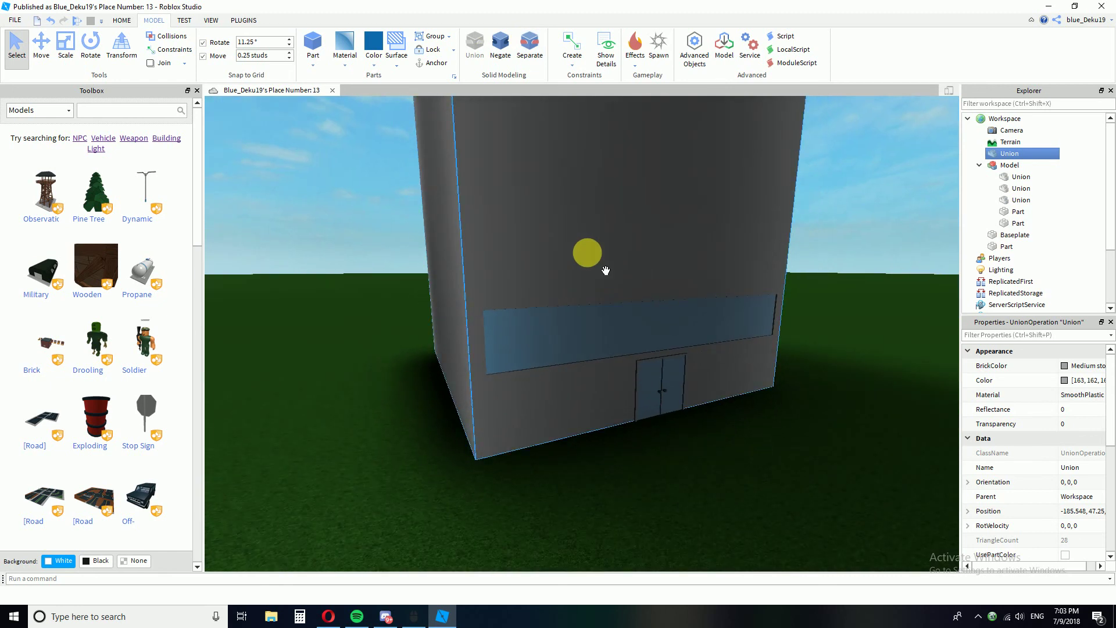
key("ctrl+shift+u")
- Select the negative recess part together with the reflective glass band inside it and duplicate both
left_click(646, 448)
left_click(593, 372)
left_click(588, 335)
right_click_drag(653, 344, 634, 329)
key("w")
key("w")
key("s")
key("s")
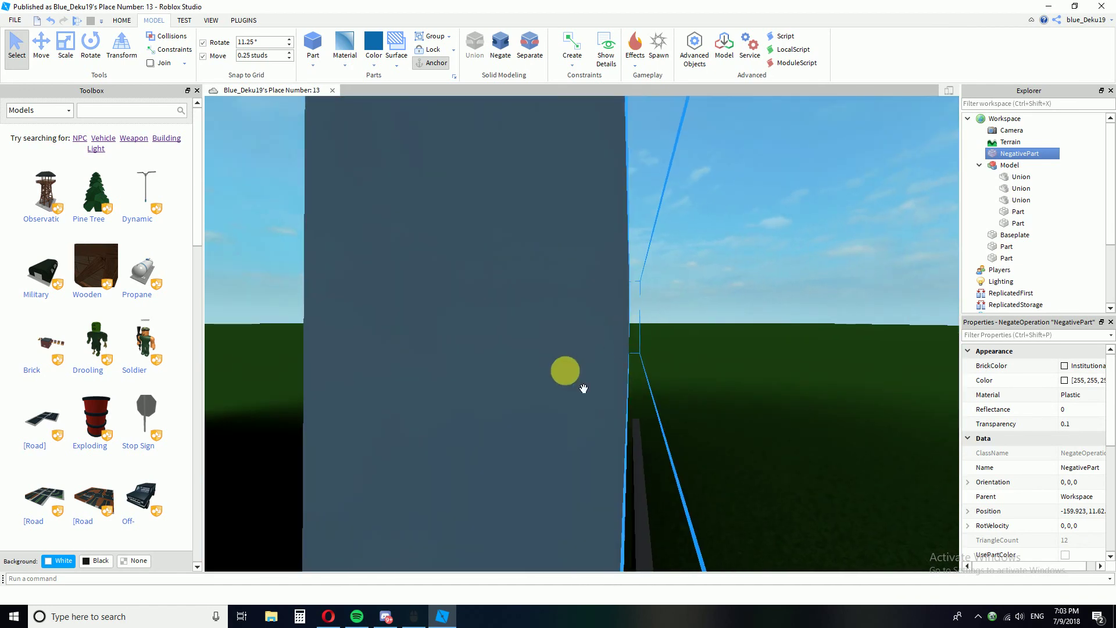
left_click(565, 370, "ctrl")
right_click_drag(699, 319, 699, 320)
key("w")
scroll(699, 319, "down", 5)
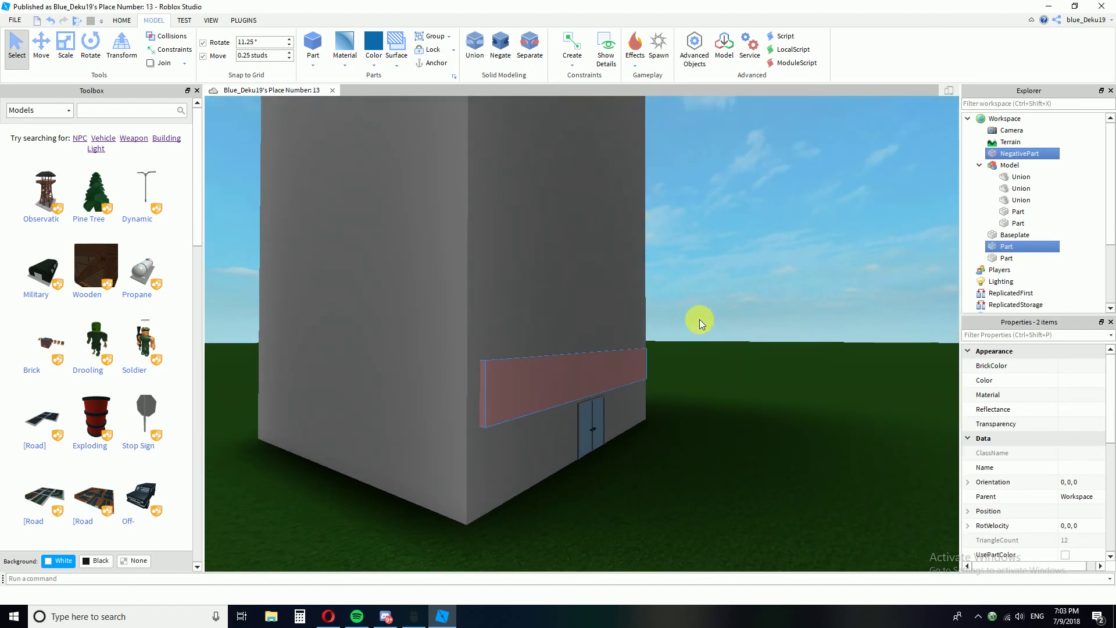
key("ctrl+d")
- Lower the duplicated negative-and-glass pair along the tower front to just above the first band, leaving a thin gap
scroll(699, 319, "down", 2)
scroll(699, 319, "down", 3)
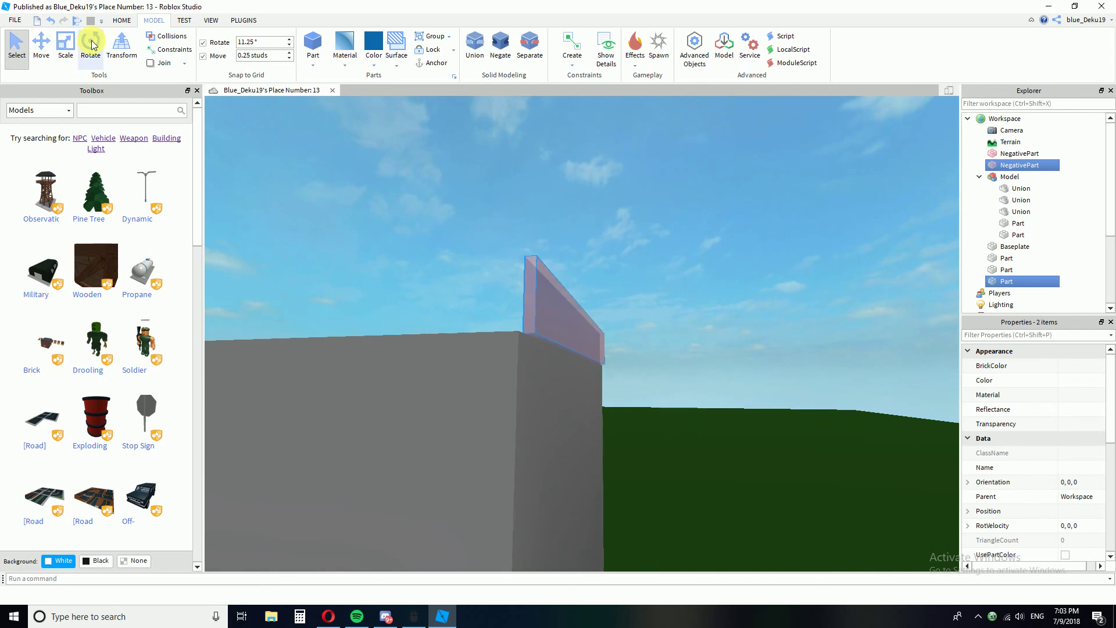
left_click_drag(577, 268, 574, 504)
right_click_drag(602, 304, 552, 250)
key("d")
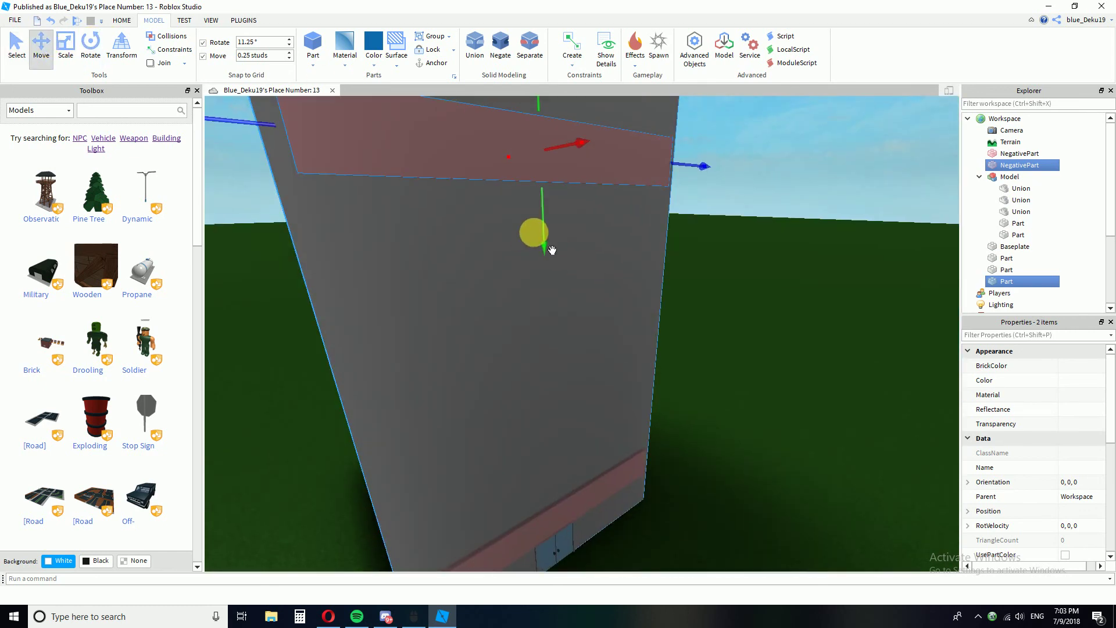
mouse_move(584, 499)
right_mouse_down()
mouse_move(607, 423)
mouse_move(594, 496)
right_mouse_up()
key("w")
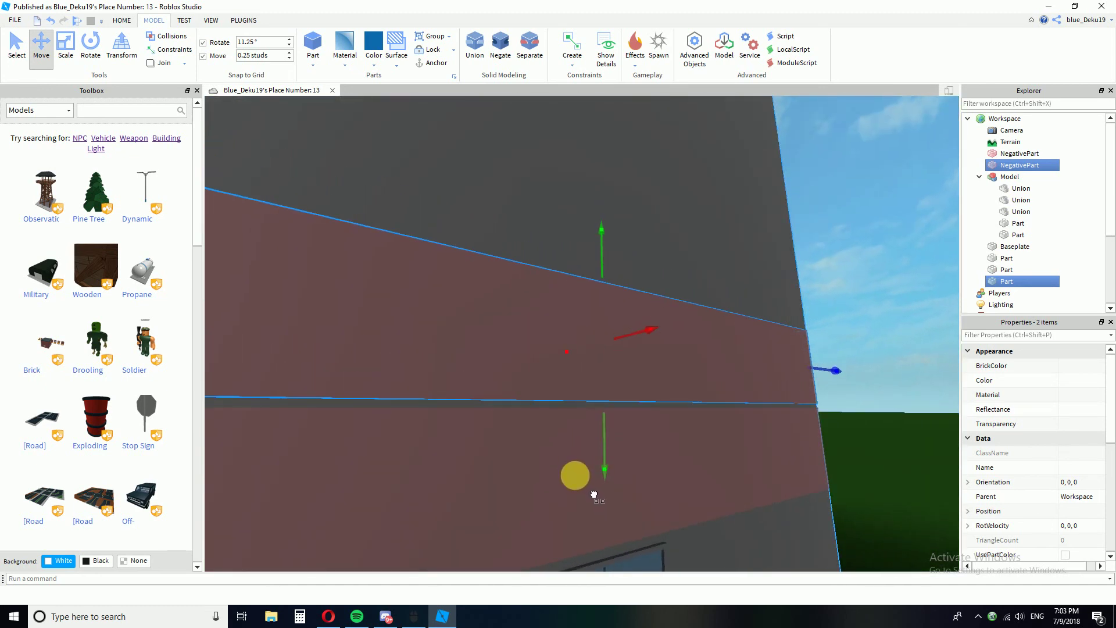
right_click_drag(597, 477, 667, 433)
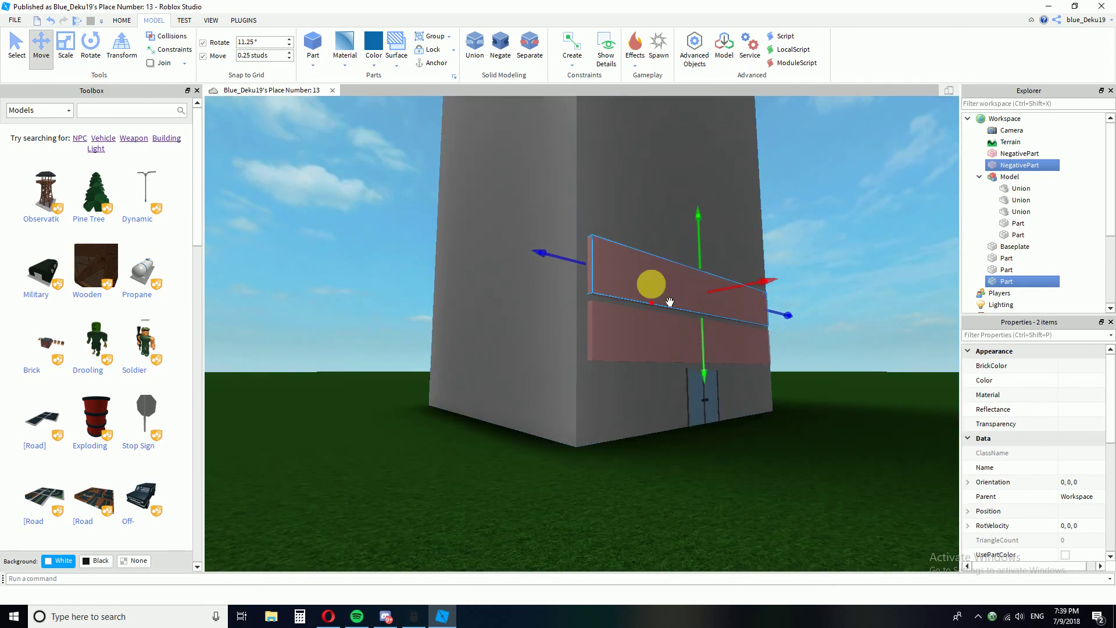
- Duplicate the negative-and-glass pair again, lower the copy to just above the second band with a thin gap, and deselect it
right_click_drag(653, 282, 511, 432)
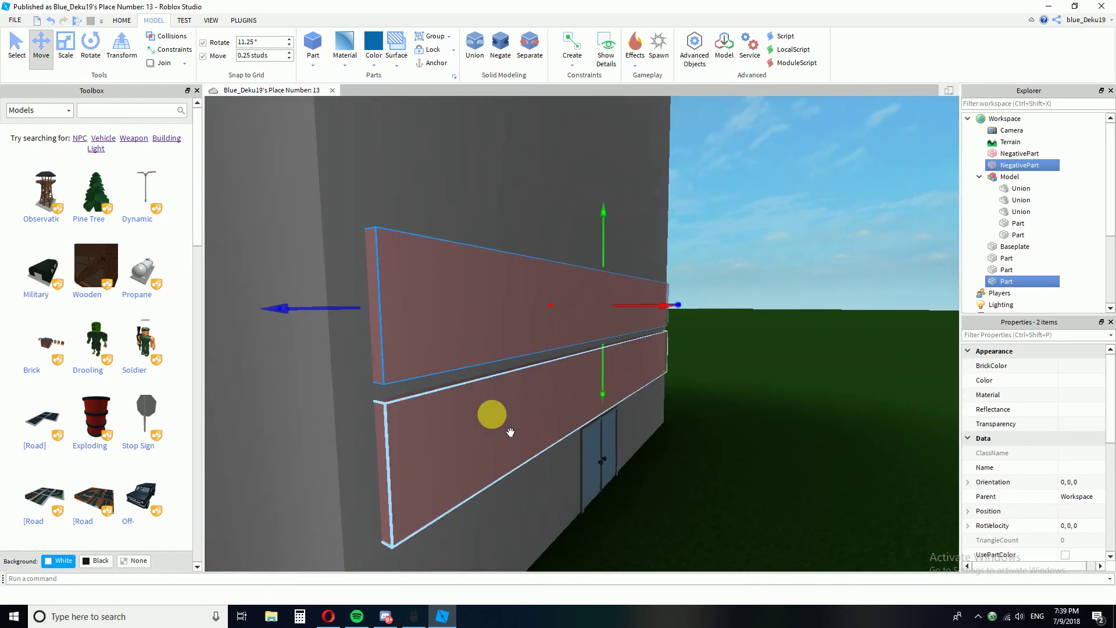
right_click_drag(633, 382, 641, 372)
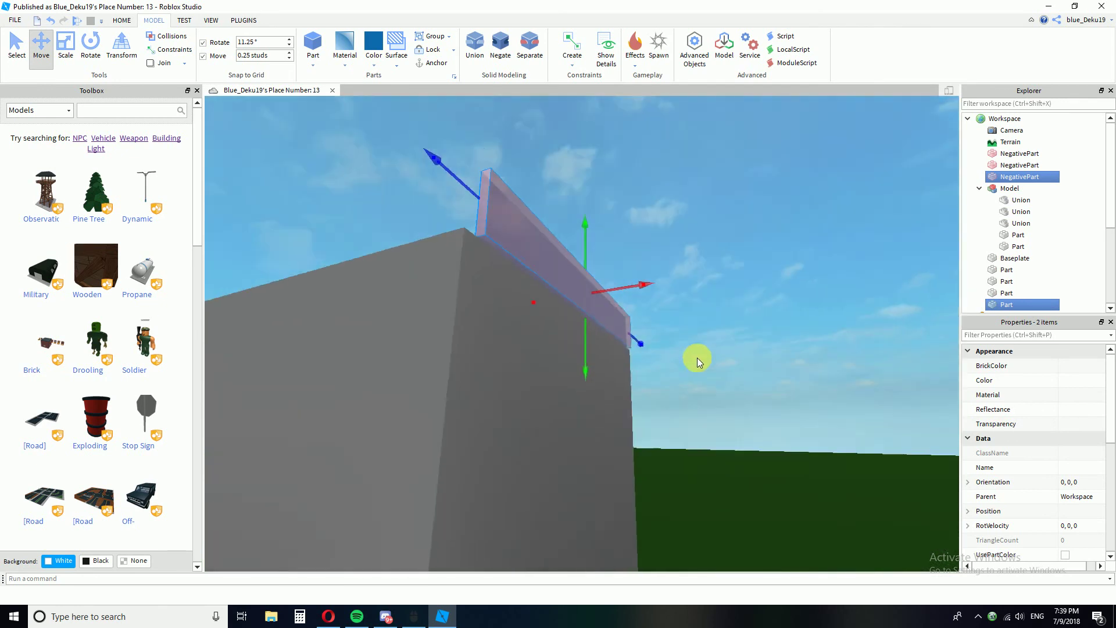
right_click_drag(696, 358, 692, 351)
left_click_drag(578, 249, 591, 385)
right_click_drag(594, 321, 599, 320)
right_click_drag(648, 222, 648, 225)
left_click_drag(648, 225, 649, 374)
right_click_drag(650, 374, 698, 460)
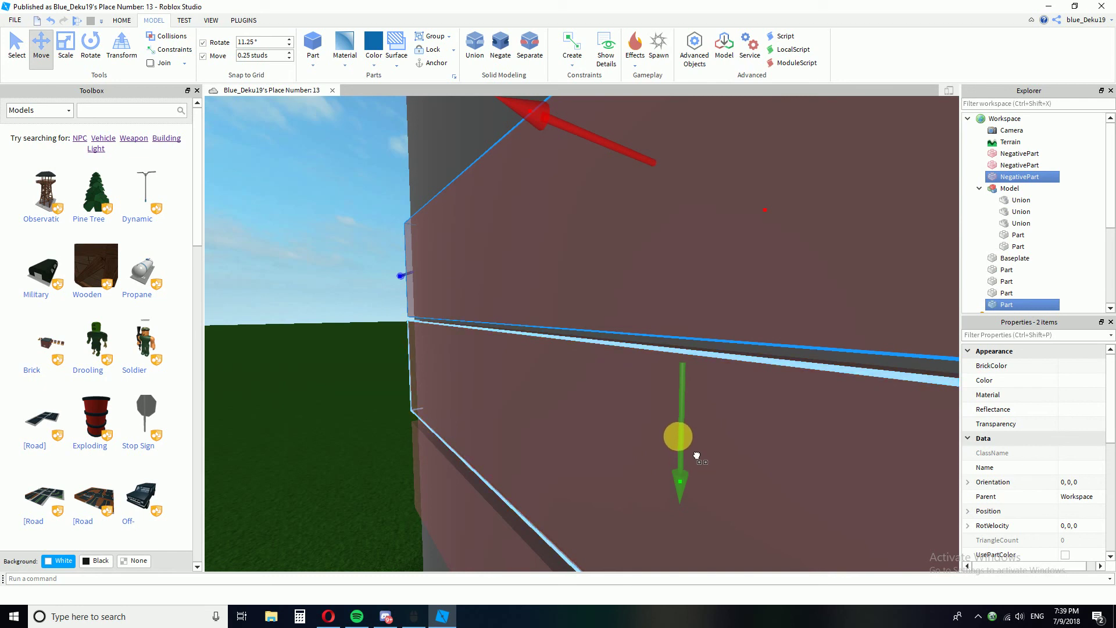
scroll(698, 452, "down", 5)
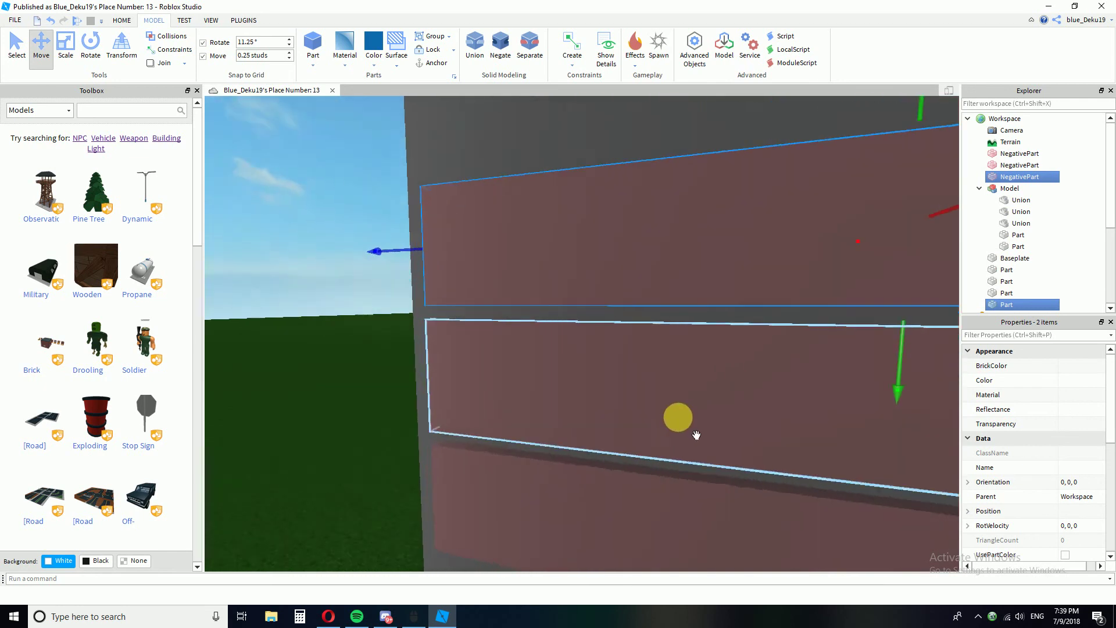
right_click_drag(696, 435, 706, 403)
left_click(706, 403)
- Select all three stacked negative-and-glass band pairs on the tower front and paste a copy of them
scroll(705, 403, "up", 2)
scroll(706, 403, "down", 5)
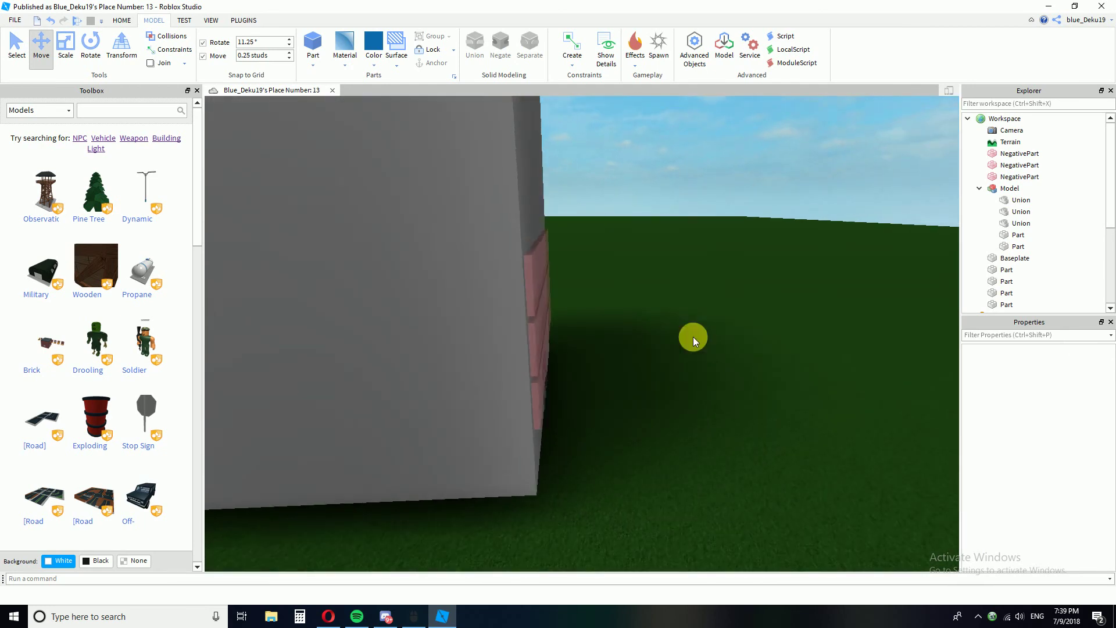
left_click_drag(521, 435, 521, 436)
right_click_drag(737, 402, 684, 320)
scroll(779, 408, "down", 5)
right_click_drag(775, 411, 776, 410)
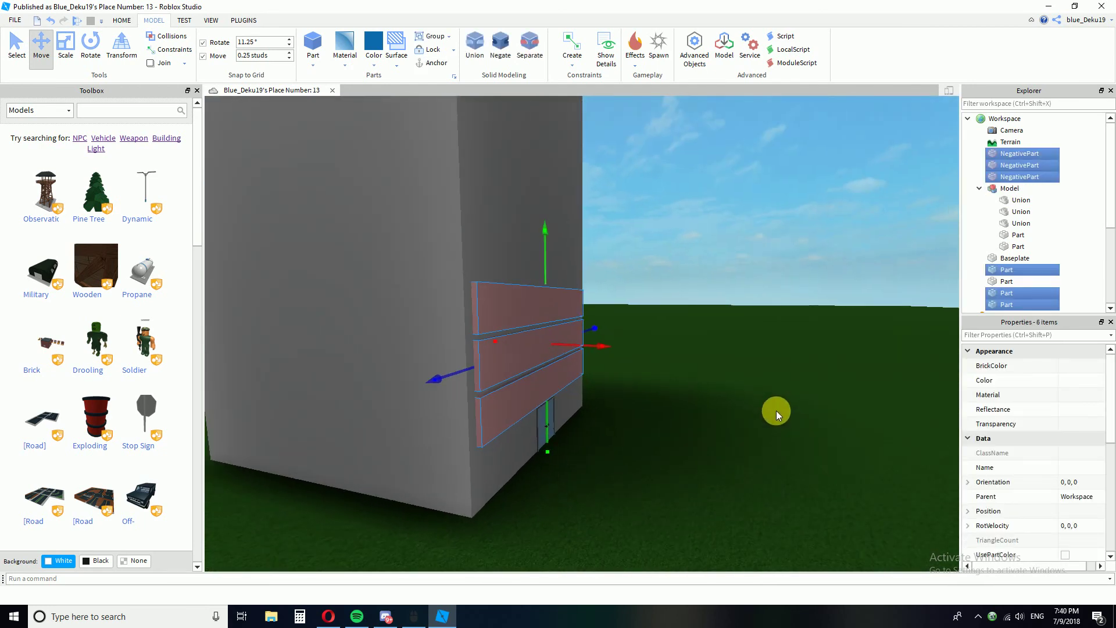
left_click(776, 410)
key("ctrl+v")
- Lower the pasted set of three band pairs to just above the third band on the tower front
left_click_drag(580, 169, 580, 402)
right_click_drag(599, 396, 648, 181)
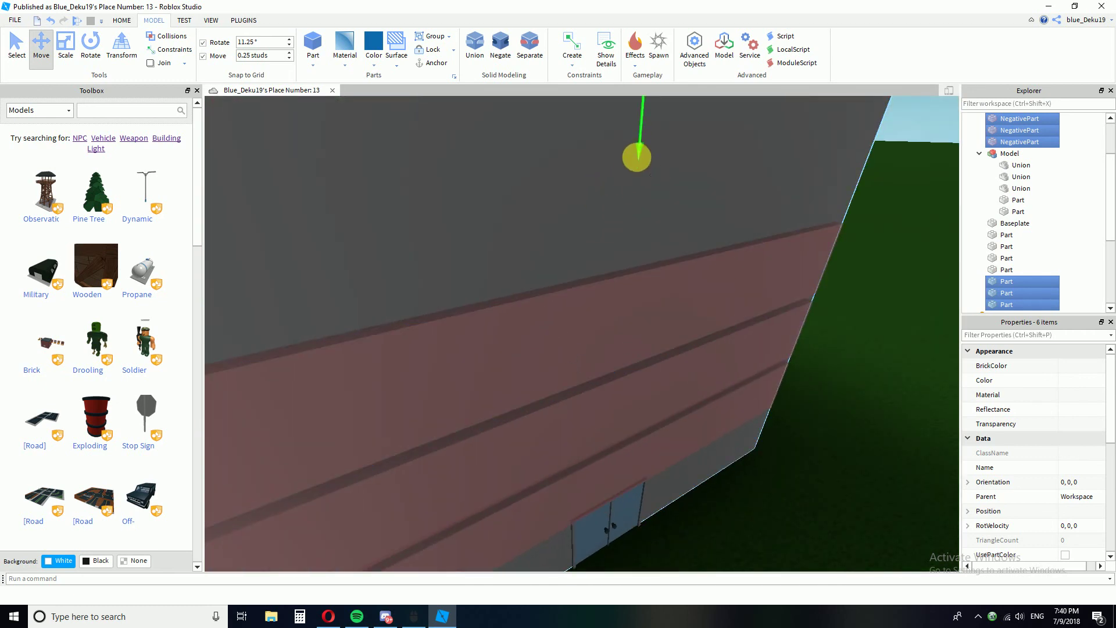
right_click_drag(660, 317, 699, 343)
key("s")
- Paste further copies of the three-band set and stack them upward until twelve evenly spaced bands fill the tower front
key("ctrl+v")
key("e")
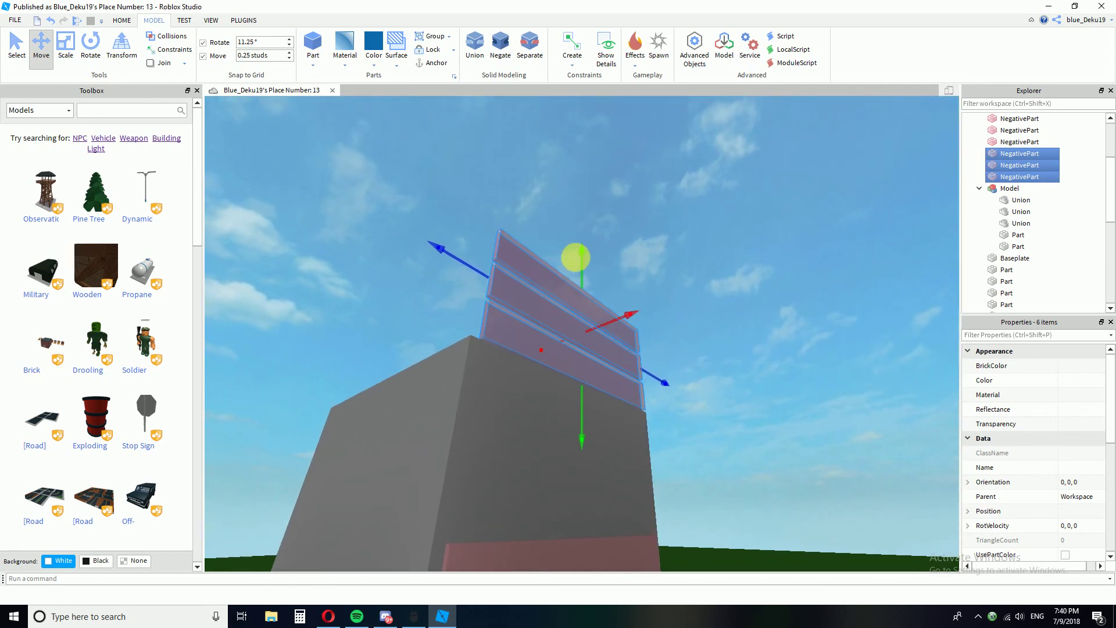
left_click_drag(574, 257, 575, 358)
key("w")
right_click_drag(568, 358, 569, 361)
left_click_drag(700, 403, 680, 373)
scroll(685, 372, "down", 4)
right_click_drag(686, 372, 707, 451)
scroll(686, 372, "down", 2)
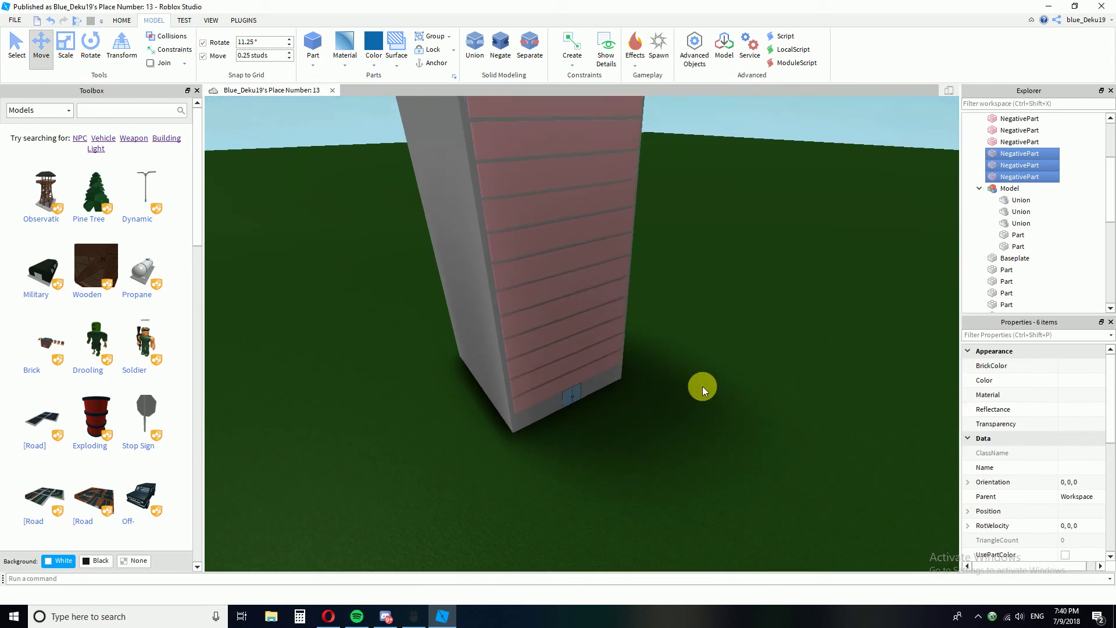
scroll(702, 386, "down", 5)
- Try to union the tower block with all the negative bands and glass bands at once
left_click_drag(719, 461, 496, 169)
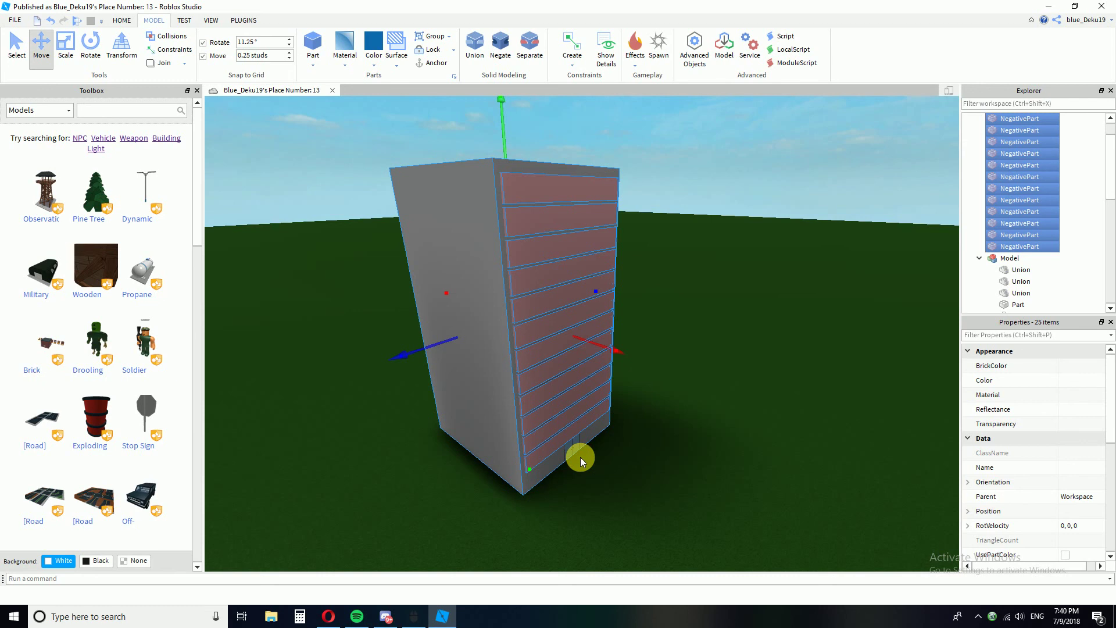
left_click(480, 56)
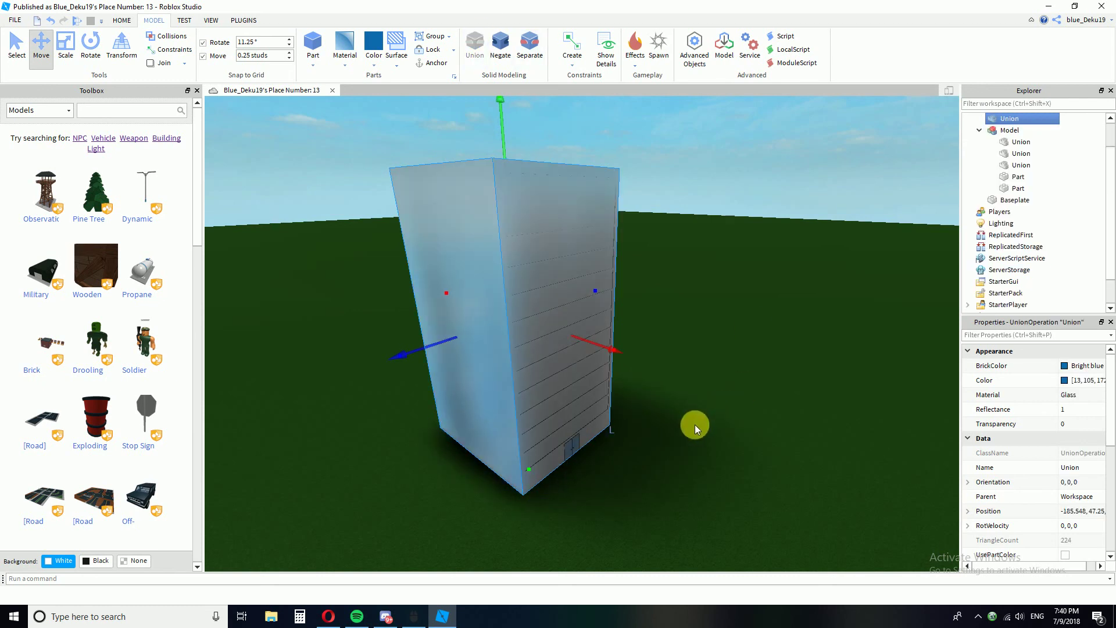
scroll(693, 415, "up", 3)
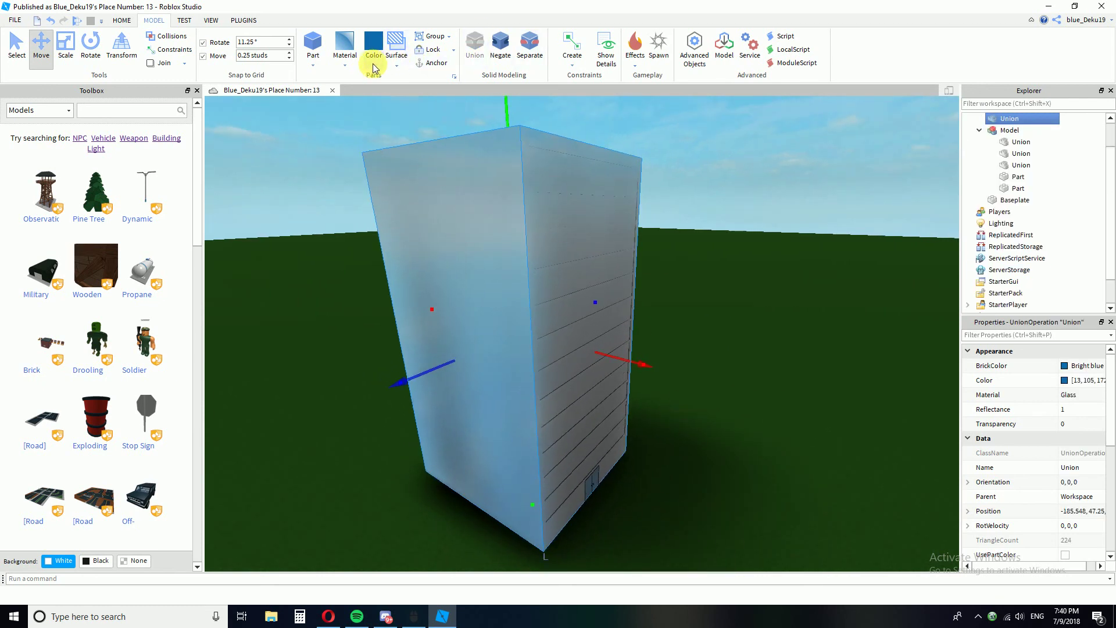
key("ctrl+z")
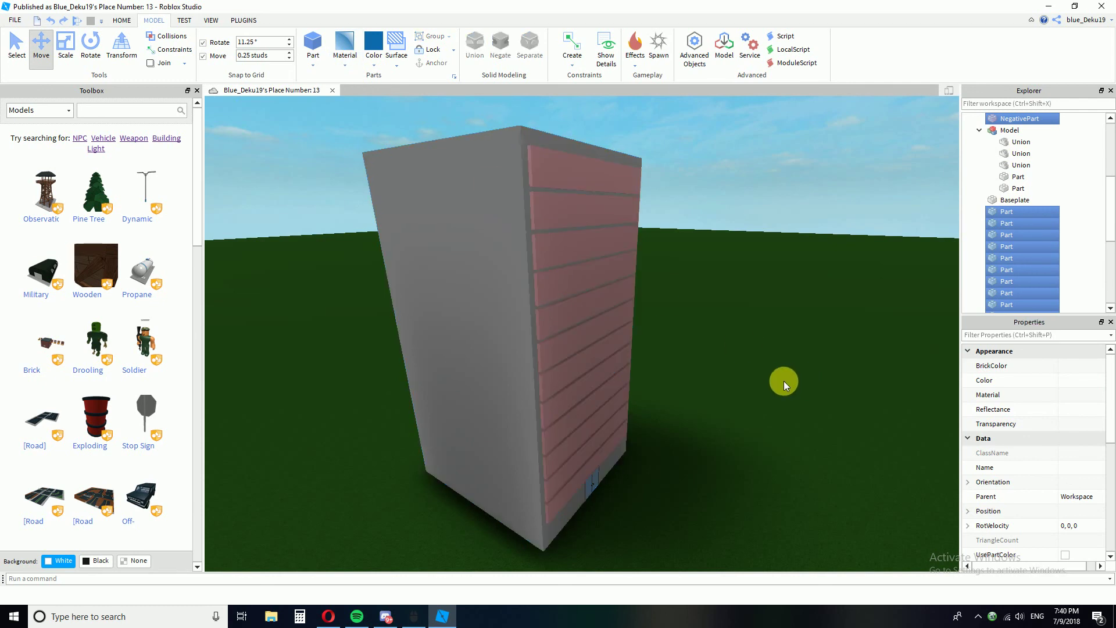
- Select the twelve negative bands and the tower block, without the glass bands, and union them
left_click(783, 382)
scroll(593, 453, "up", 2)
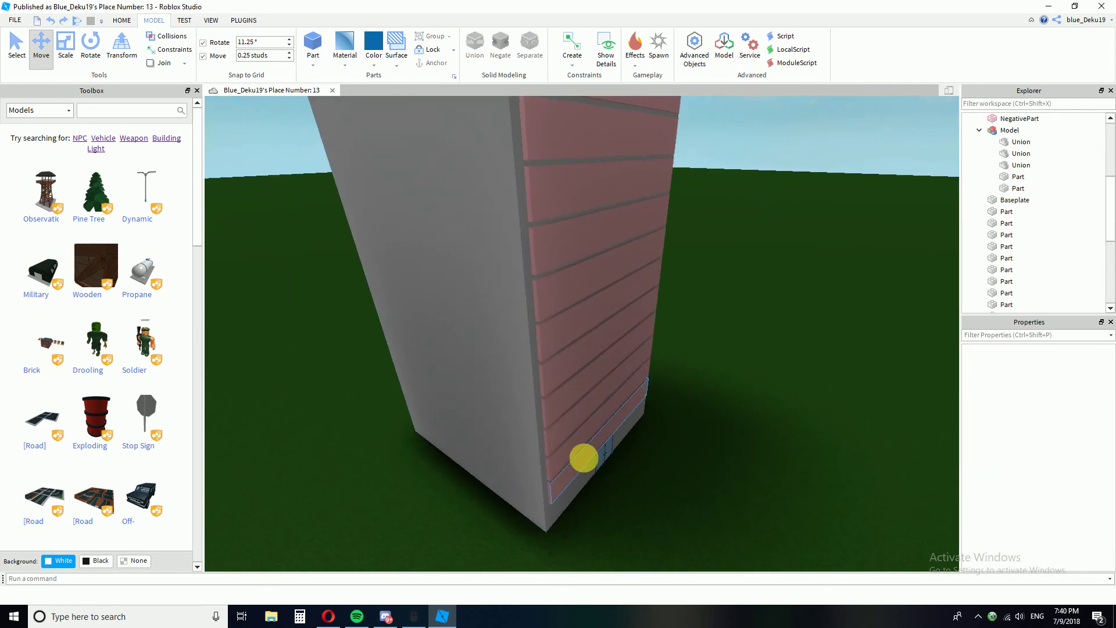
left_click(583, 459)
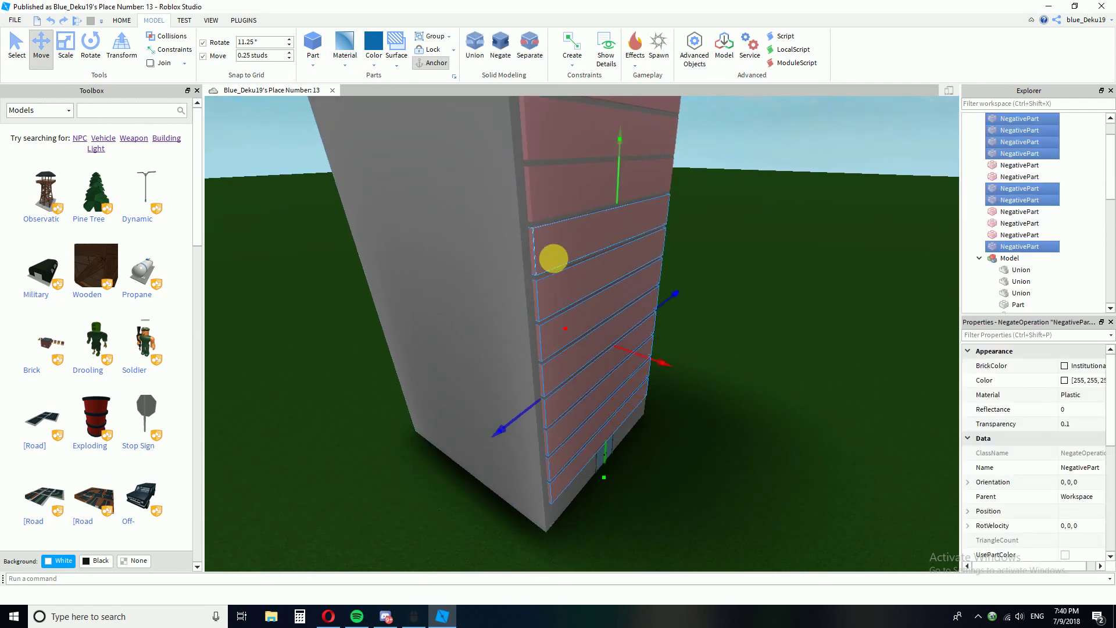
left_click(594, 218, "ctrl")
right_click_drag(619, 249, 623, 201)
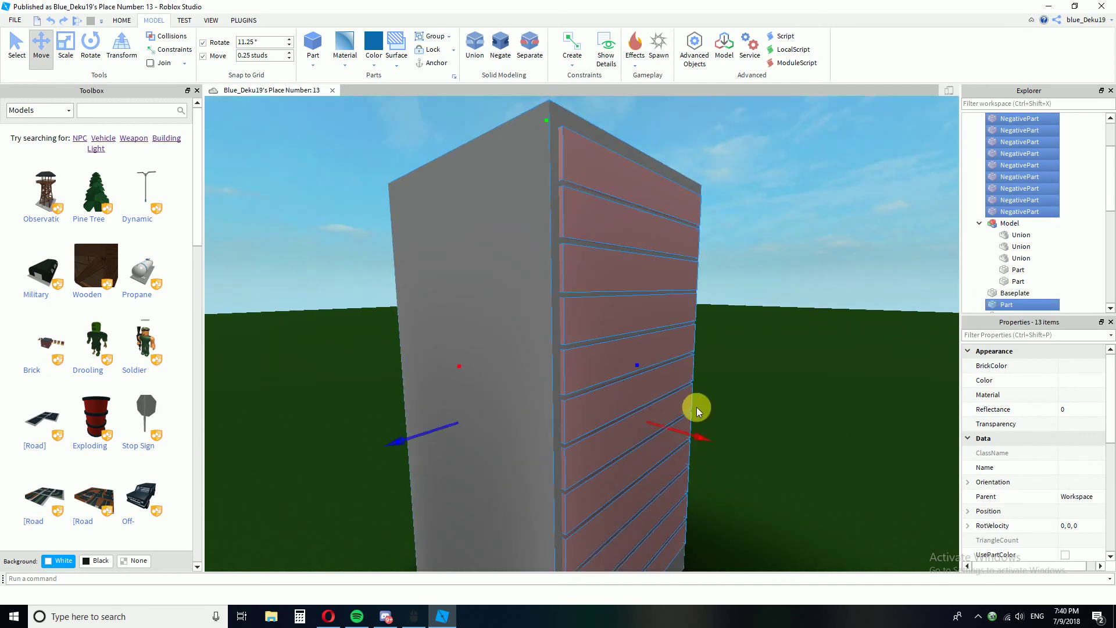
key("ctrl+shift+g")
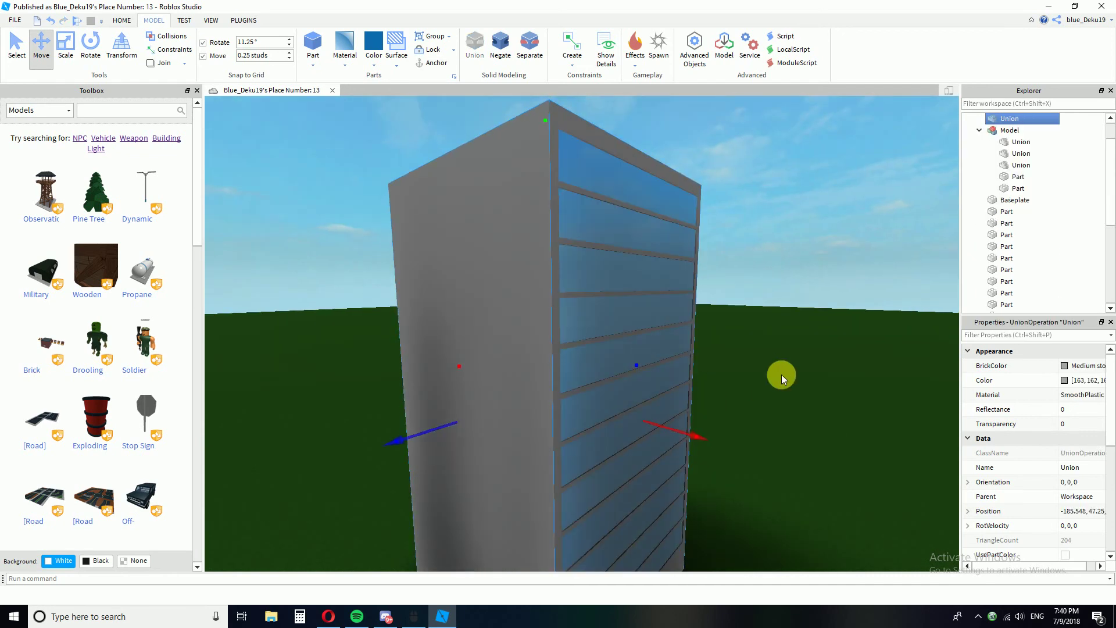
- Undo the union of the tower block and its negative bands
left_click(821, 404)
right_click_drag(821, 404, 830, 371)
left_click(547, 245)
key("s")
left_click(744, 398)
right_click_drag(732, 302, 751, 417)
key("d")
key("a")
key("ctrl+z")
- Select all the negative and glass bands on the tower front, leaving out the door model, and paste a copy of them
left_click(751, 417)
key("w")
mouse_move(620, 485)
right_mouse_down()
mouse_move(604, 505)
mouse_move(723, 433)
mouse_move(686, 262)
right_mouse_up()
key("s")
left_click_drag(629, 206, 524, 445)
right_click_drag(603, 448, 554, 393)
key("w")
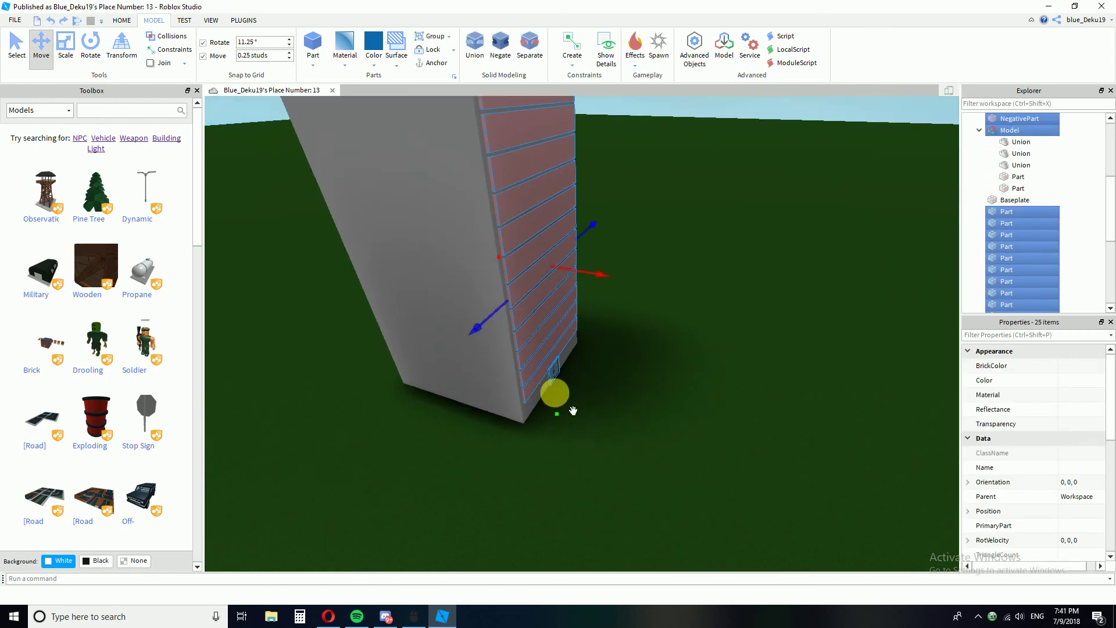
left_click(554, 370, "ctrl")
scroll(685, 403, "down", 3)
key("ctrl+c")
key("ctrl+v")
- Move the copied set of negative and glass bands well away from the tower front and deselect it
scroll(683, 398, "down", 2)
left_click_drag(612, 333, 814, 386)
left_click(621, 452)
right_click_drag(621, 453, 620, 458)
scroll(620, 453, "down", 1)
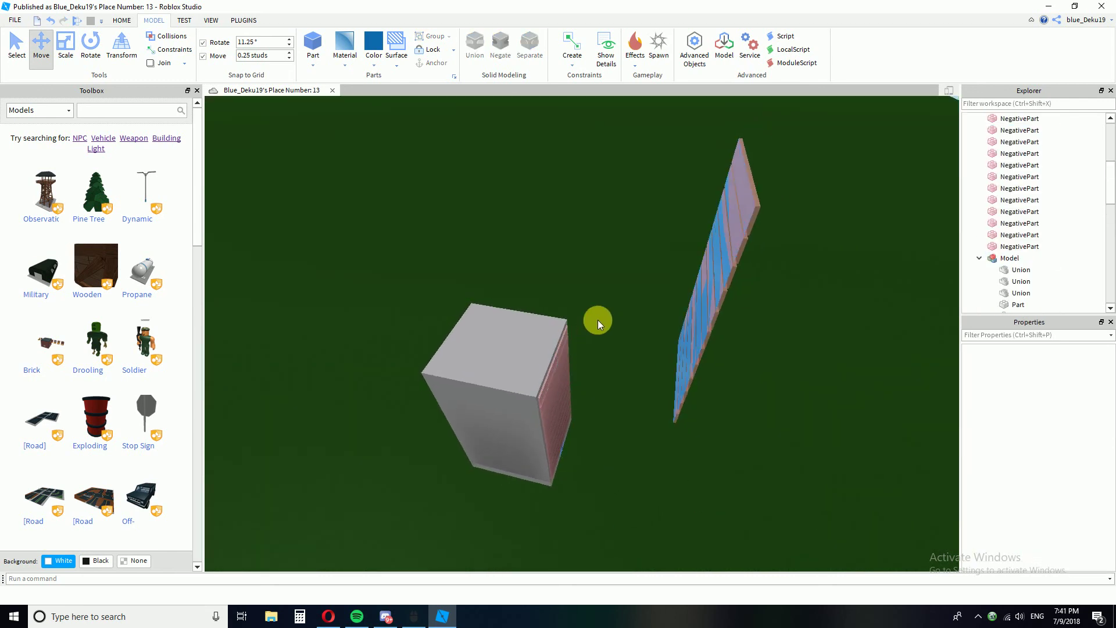
- Select the negative bands on the tower front together with the tower block and union them
left_click_drag(506, 488, 507, 489)
left_click(605, 479)
mouse_move(605, 479)
right_mouse_down()
mouse_move(606, 467)
mouse_move(604, 479)
right_mouse_up()
scroll(605, 479, "up", 3)
left_click(603, 472)
left_click_drag(605, 442, 605, 421)
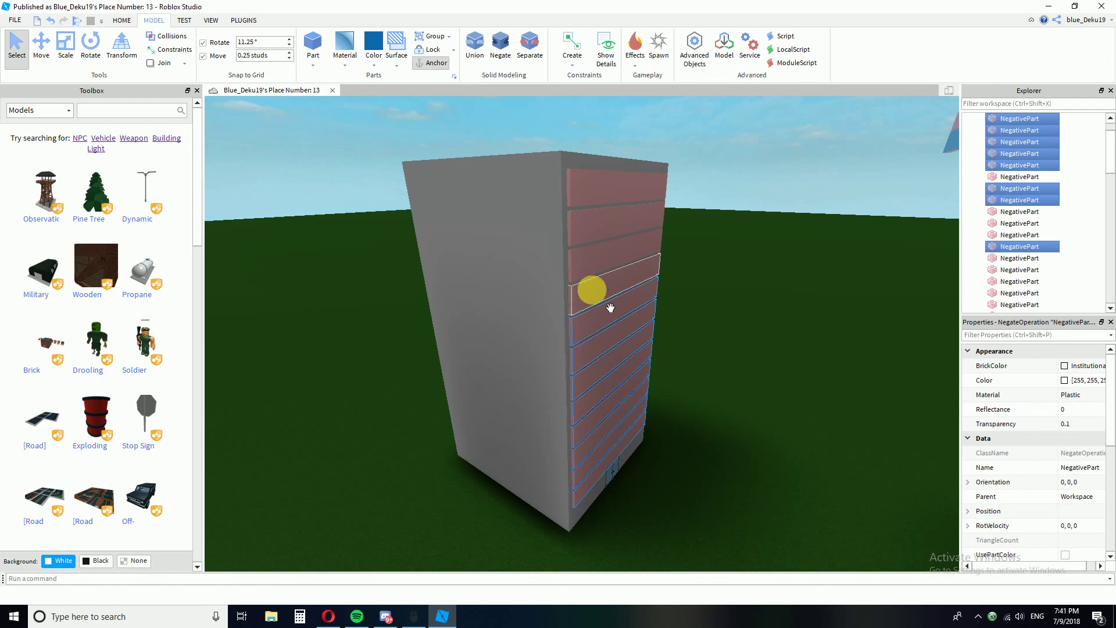
left_click(542, 240, "ctrl")
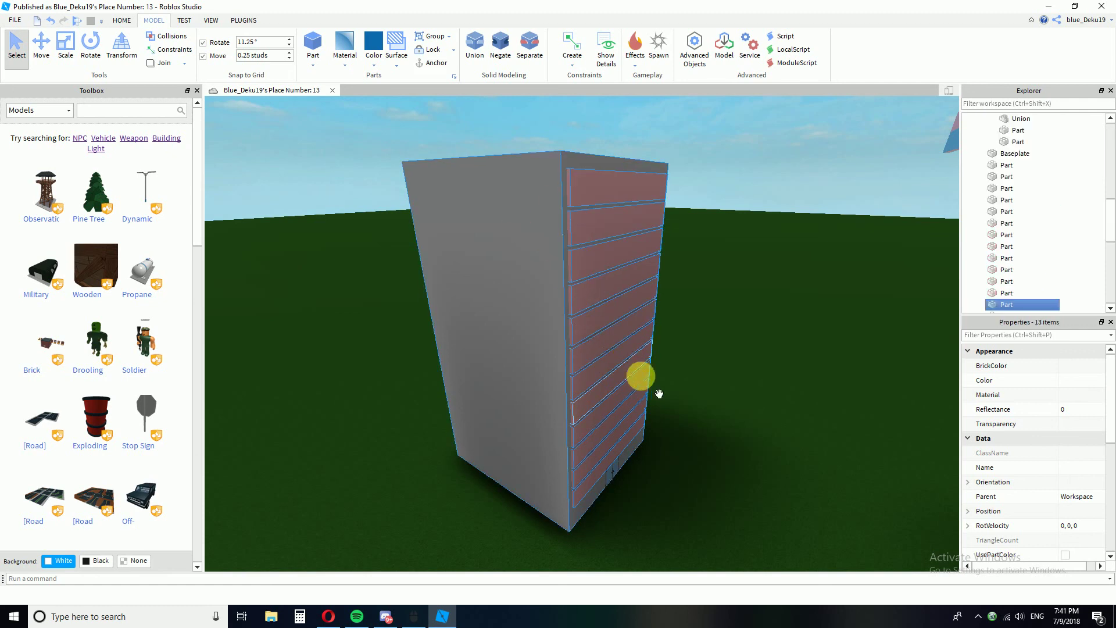
key("ctrl+shift+g")
left_click(699, 477)
- Select all the negative and glass bands of the spare set standing away from the tower
key("s")
right_click_drag(708, 470, 713, 468)
key("s")
left_click(41, 58)
key("w")
mouse_move(448, 298)
right_mouse_down()
mouse_move(459, 304)
mouse_move(459, 290)
right_mouse_up()
key("s")
left_click(14, 53)
key("s")
left_click_drag(670, 103, 531, 329)
right_click_drag(553, 370, 553, 367)
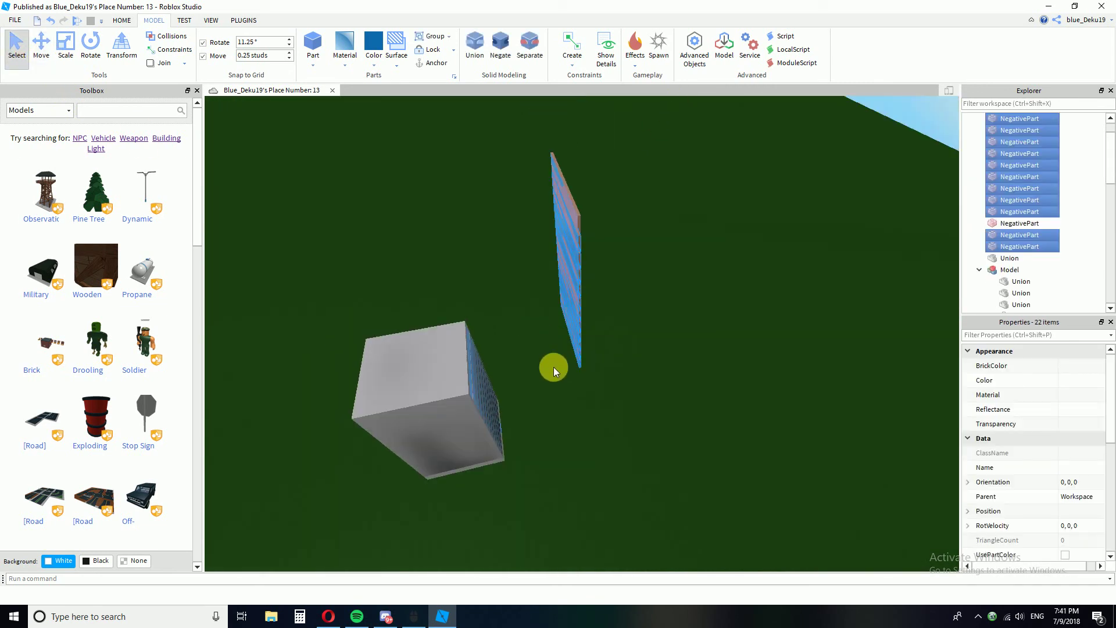
left_click_drag(638, 190, 536, 472)
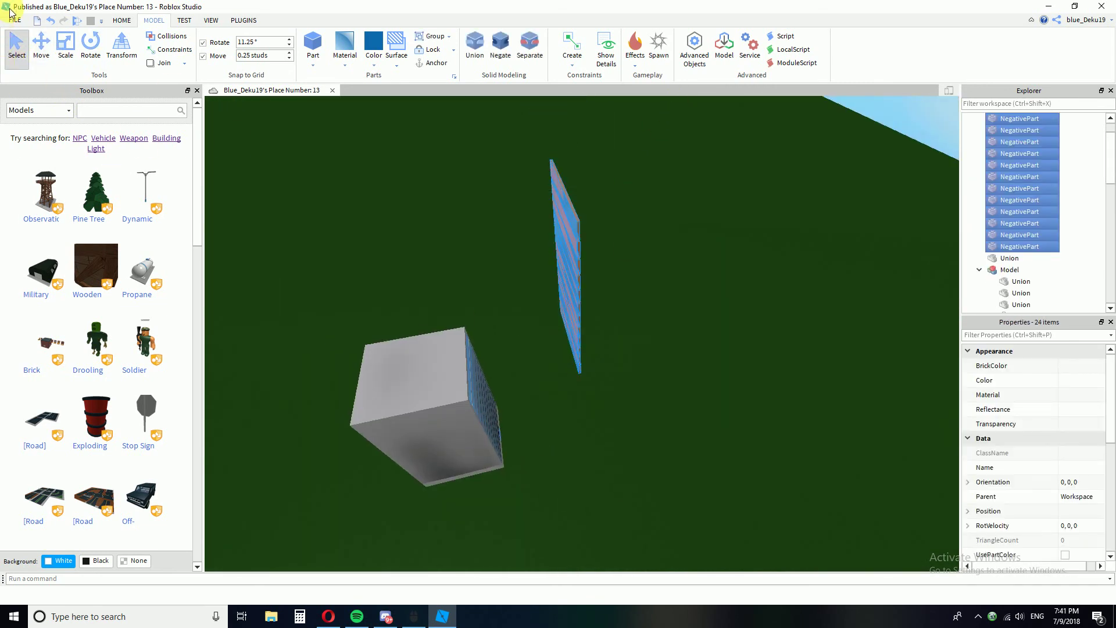
- Rotate the spare band set to -90° about the vertical axis and move it over the tower
left_click_drag(709, 373, 597, 431)
left_click(38, 52)
right_click_drag(581, 278, 550, 277)
left_click_drag(727, 307, 568, 353)
key("w")
right_click_drag(567, 353, 568, 354)
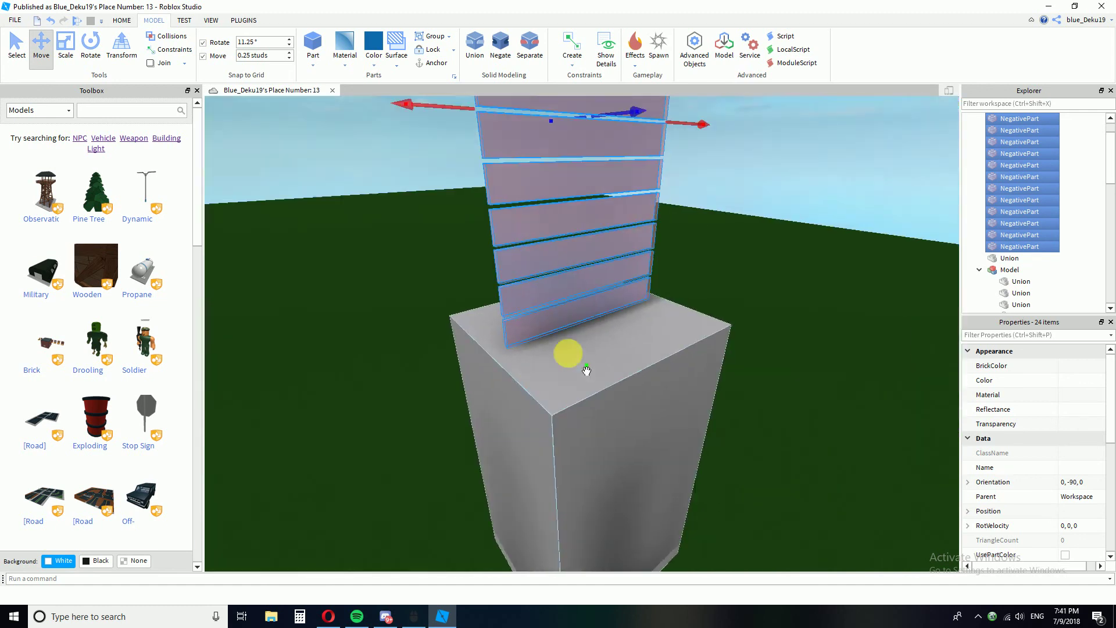
- Lower the band set to the tower's height and place it against the plain side face
key("f")
left_click_drag(585, 139, 589, 384)
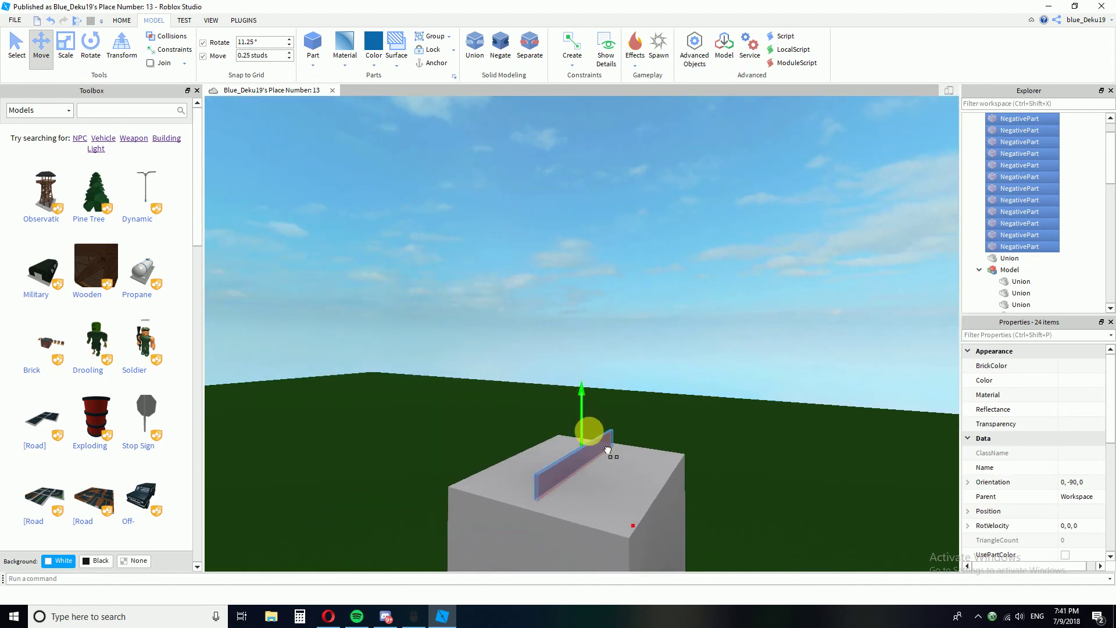
right_click_drag(614, 471, 677, 279)
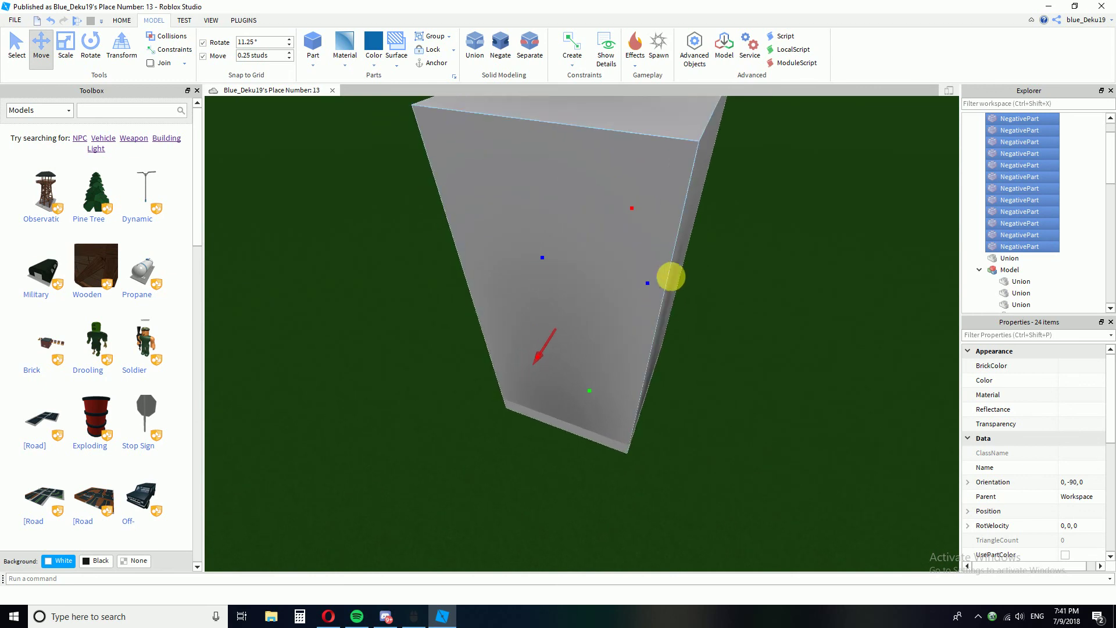
right_click_drag(736, 321, 676, 328)
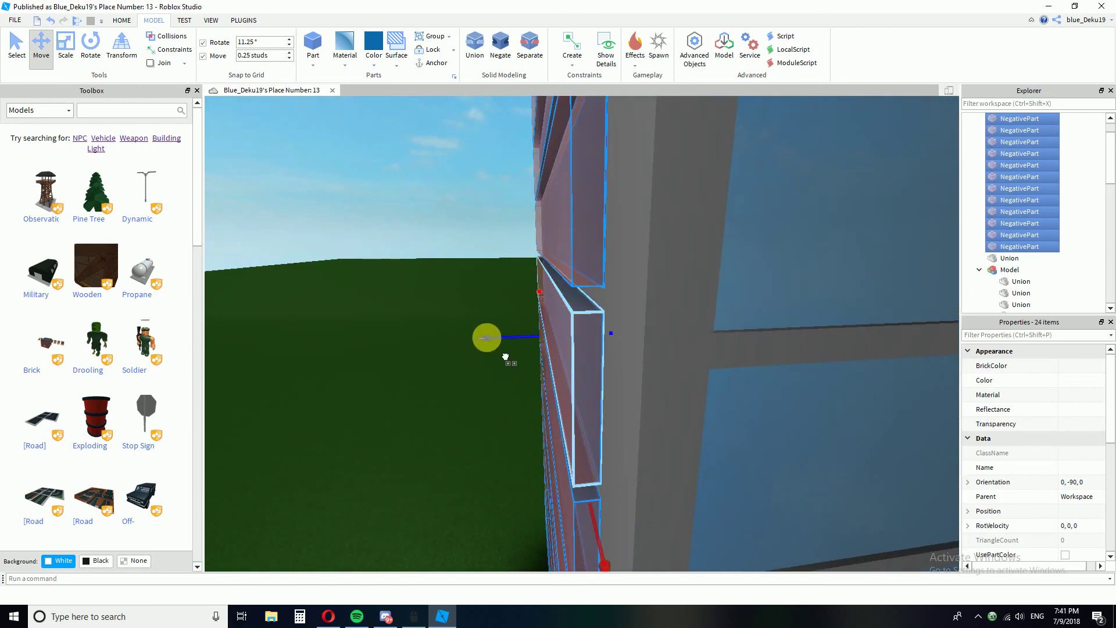
right_click_drag(508, 355, 779, 377)
scroll(761, 357, "down", 6)
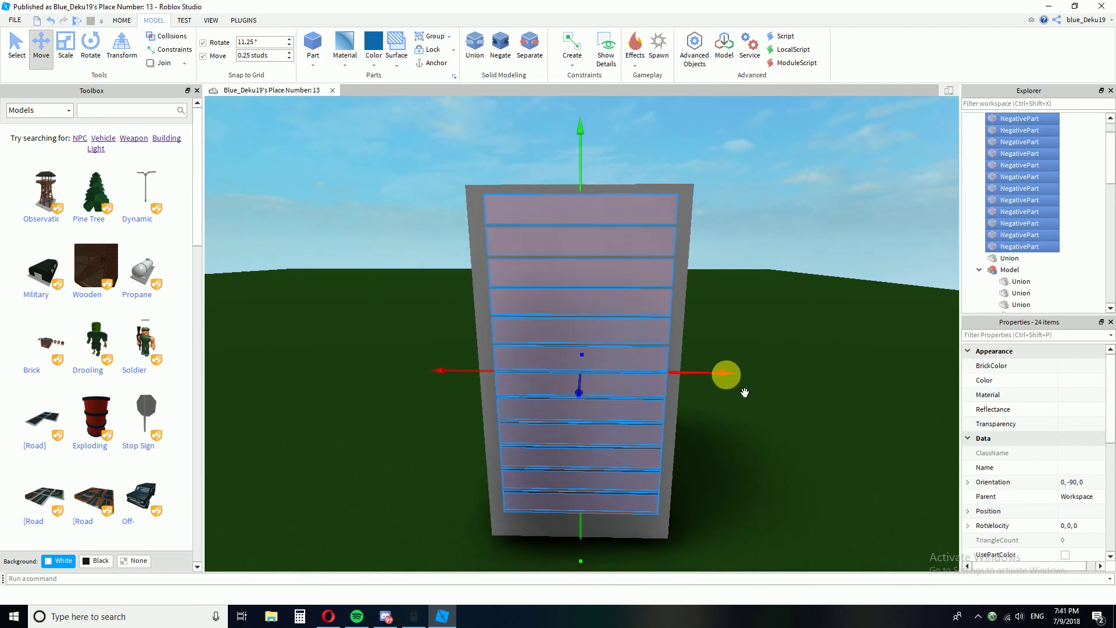
- Center the band set on the side face and sink it into the wall with collisions off and 0.25 studs move snapping
key("a")
key("w")
right_click_drag(712, 376, 528, 233)
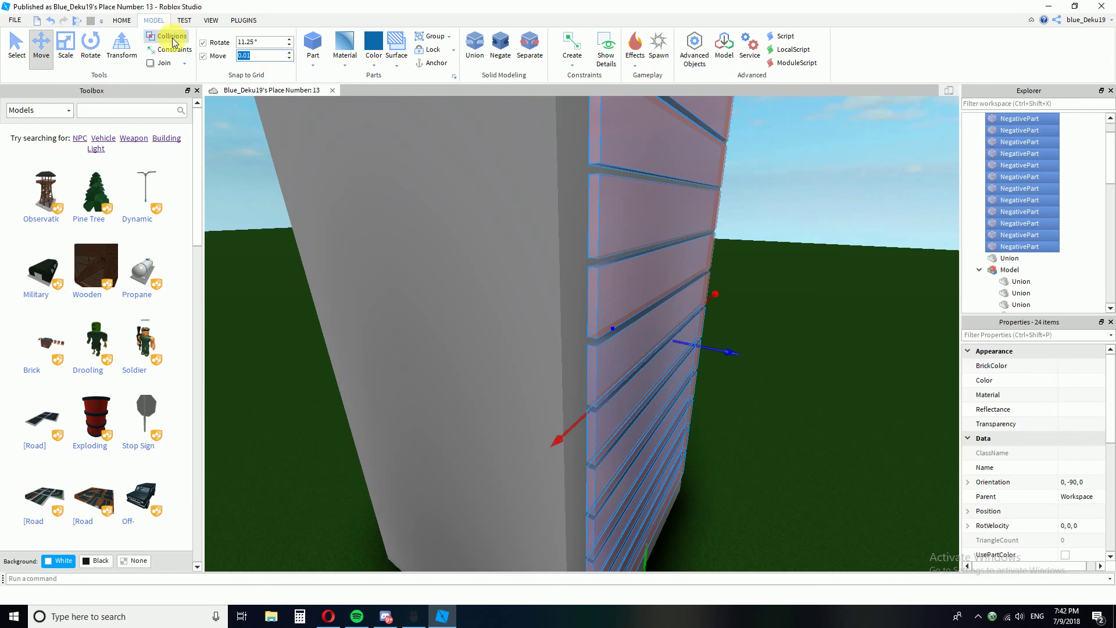
right_click_drag(596, 323, 561, 372)
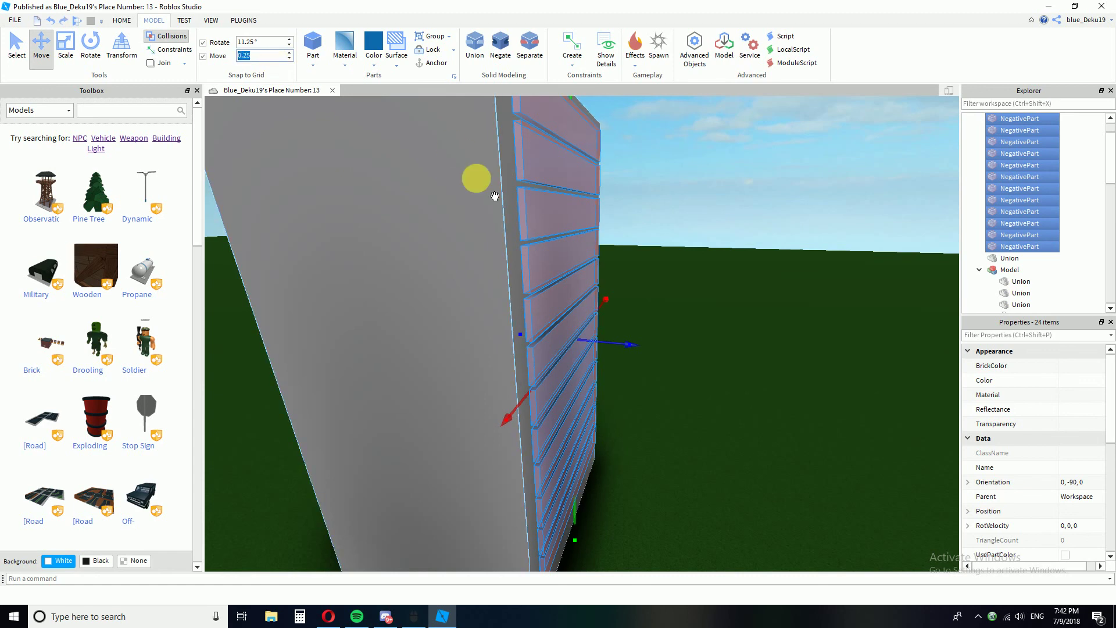
mouse_move(633, 359)
right_mouse_down()
mouse_move(709, 278)
mouse_move(637, 356)
right_mouse_up()
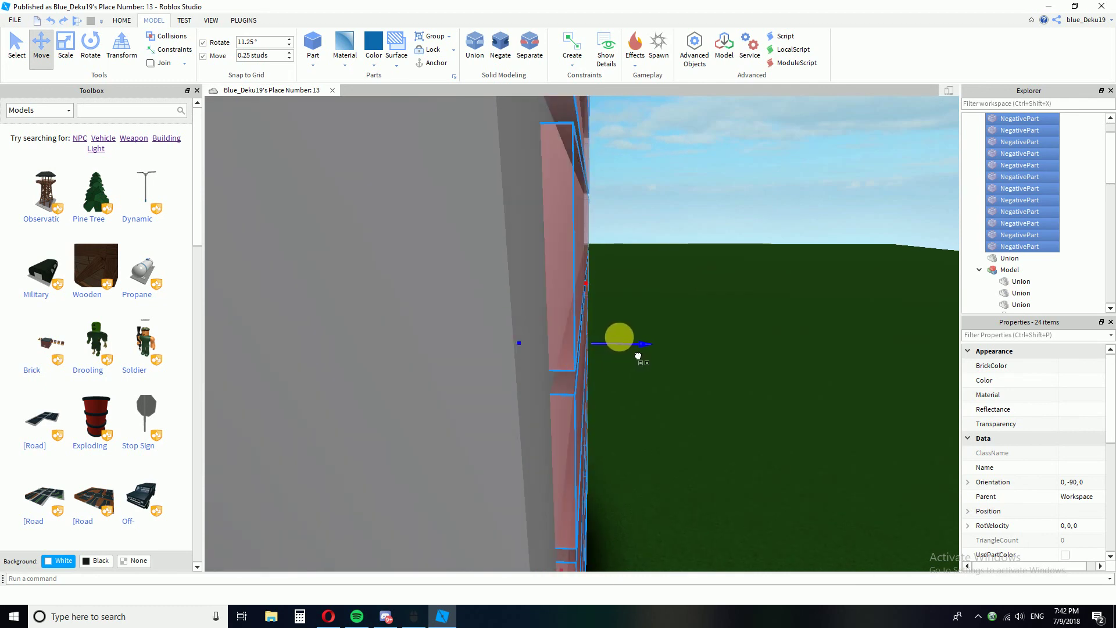
key("s")
right_click_drag(658, 333, 559, 363)
- Select the negative bands on this side together with the tower block and union them to cut the window recesses
left_click(715, 445)
left_click(538, 473)
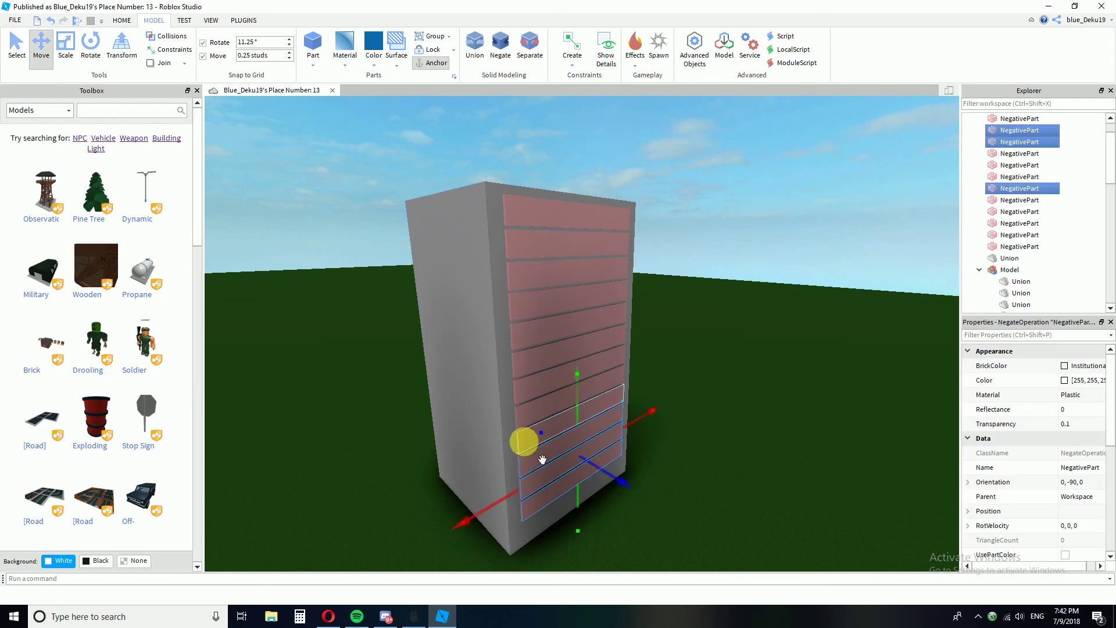
left_click(538, 410, "ctrl")
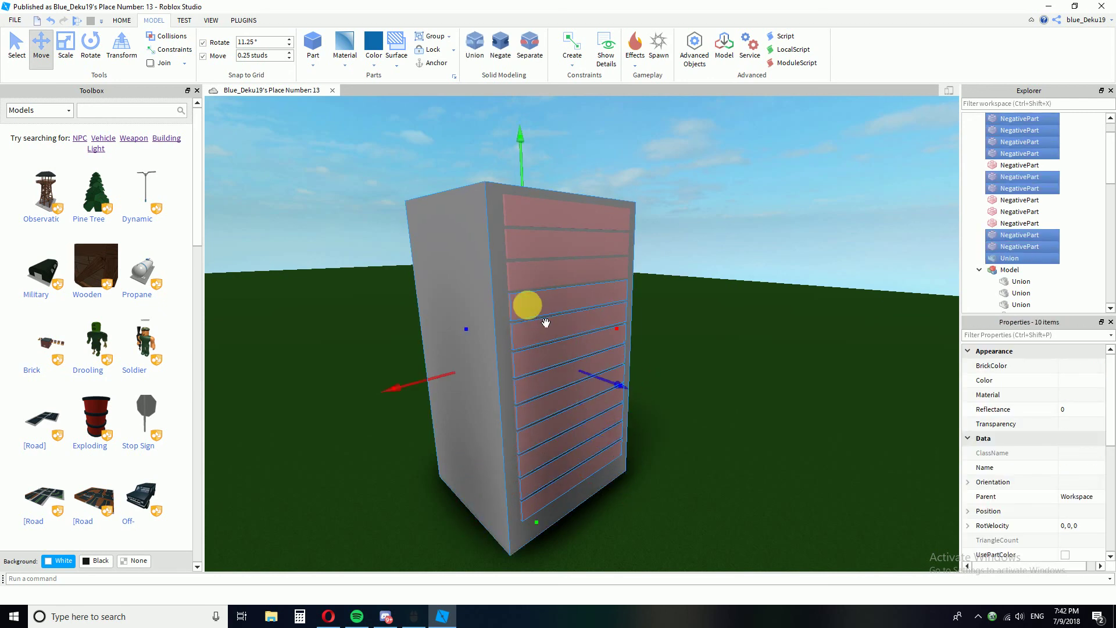
left_click(741, 412)
- Paste another copy of the full set of negative and glass bands above the tower
key("d")
key("w")
right_click_drag(740, 414, 741, 409)
key("s")
key("w")
scroll(741, 412, "down", 5)
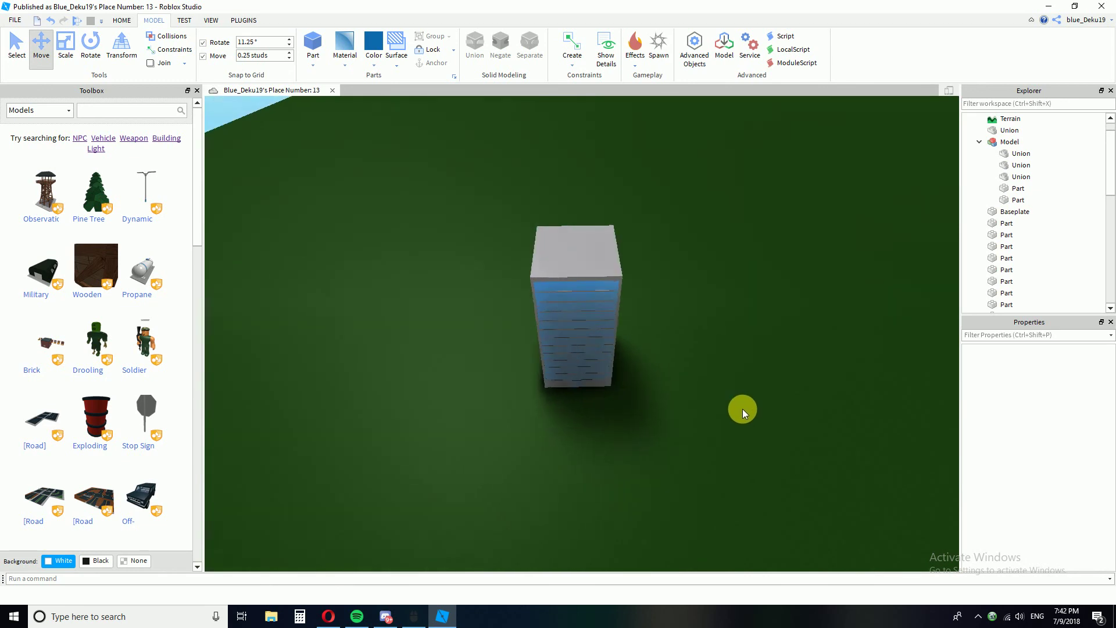
key("w")
key("a")
right_click_drag(685, 464, 685, 463)
key("ctrl+v")
key("a")
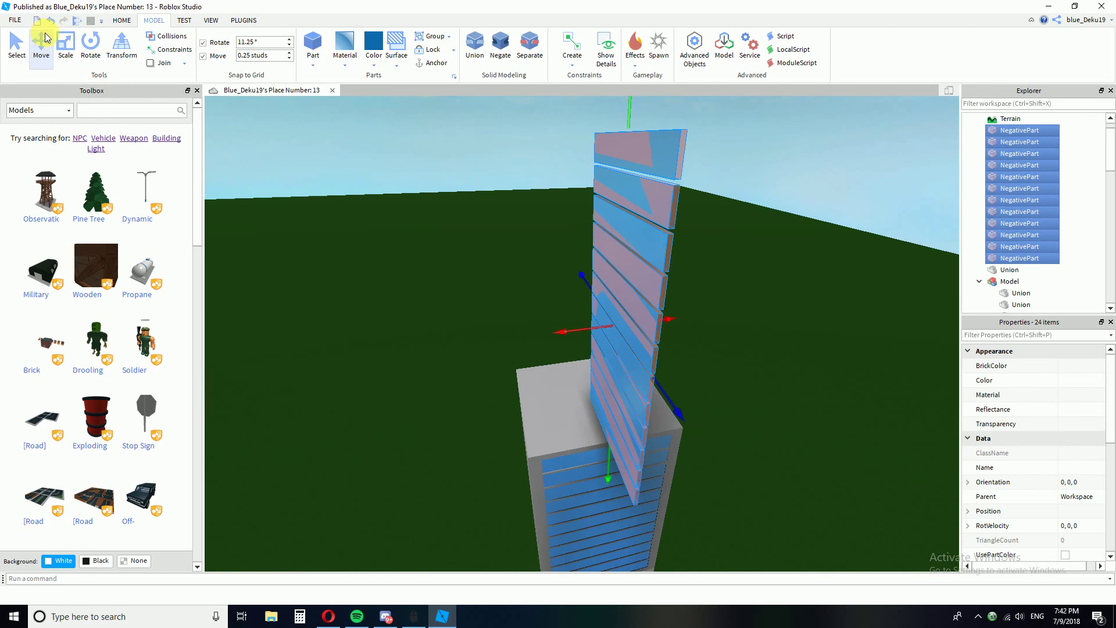
- Rotate the pasted band set to 90° about the vertical axis and get it ready for moving
right_click_drag(376, 225, 377, 225)
key("s")
left_click_drag(615, 183, 434, 184)
key("s")
left_click(42, 47)
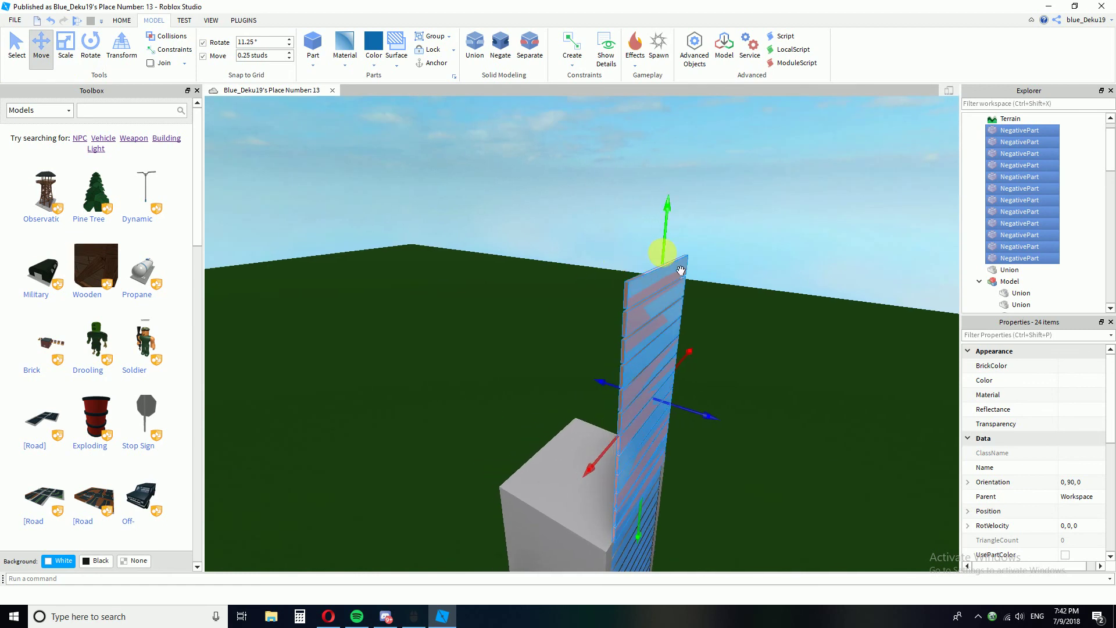
- Lower the rotated band set from above the roof to the height of the tower's walls
left_click_drag(657, 253, 658, 490)
right_click_drag(648, 523, 671, 536)
key("d")
key("w")
key("w")
- Position the band set on the opposite side face of the tower and sink it into the wall
left_click_drag(808, 381, 790, 343)
key("a")
right_click_drag(793, 349, 796, 352)
right_click_drag(711, 415, 706, 465)
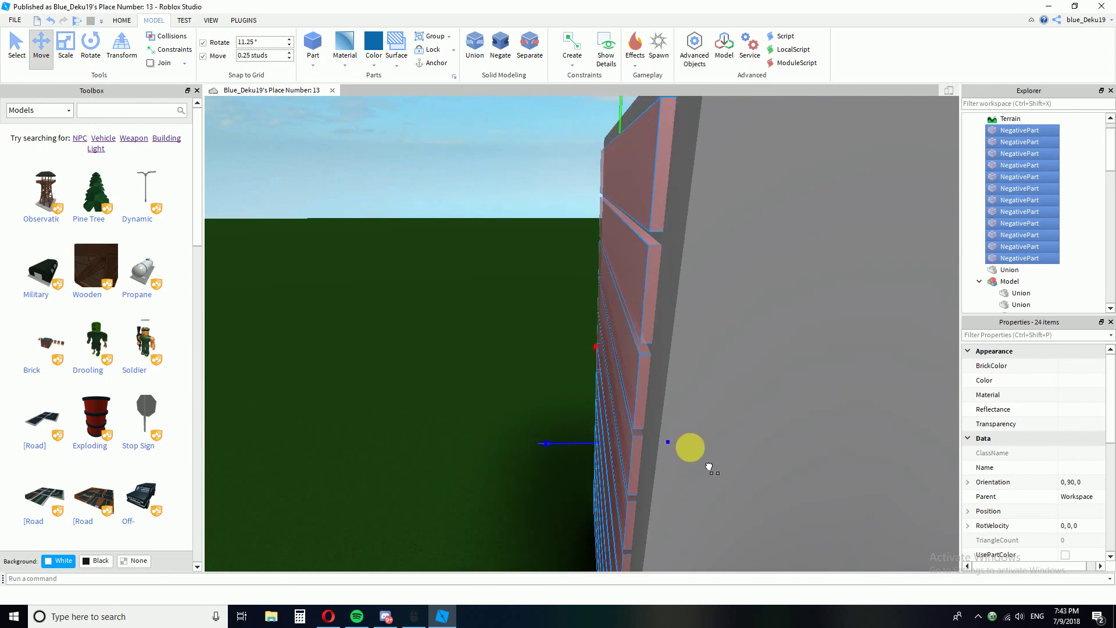
key("a")
right_click_drag(606, 455, 566, 445)
- Select the negative bands on the opposite side and the tower block and union them, leaving out the glass bands
left_click(459, 558)
right_click_drag(604, 487, 615, 506)
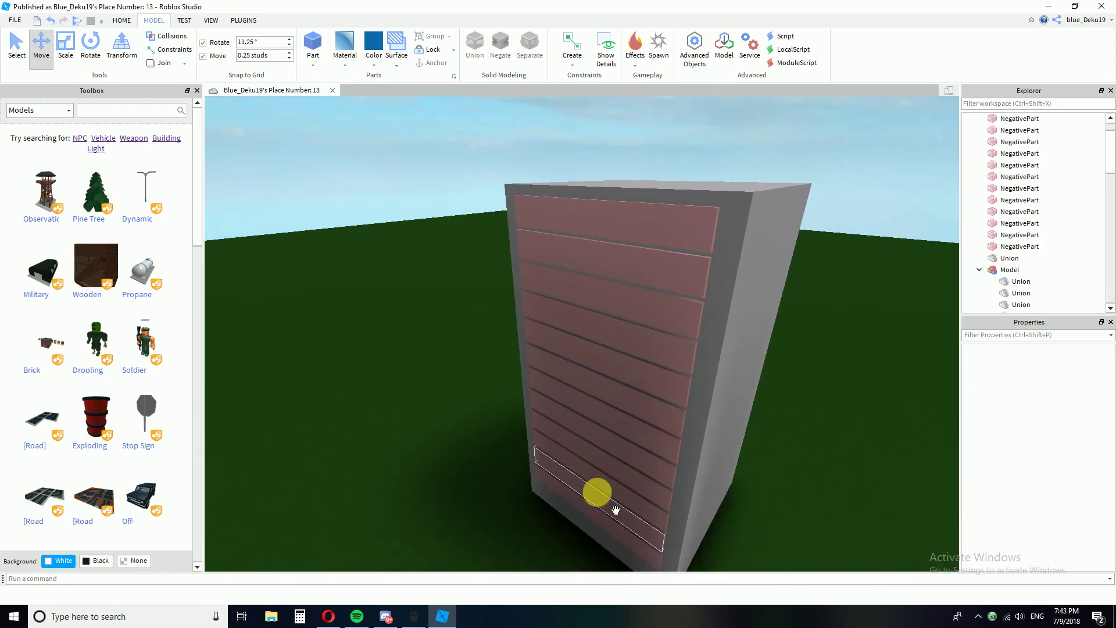
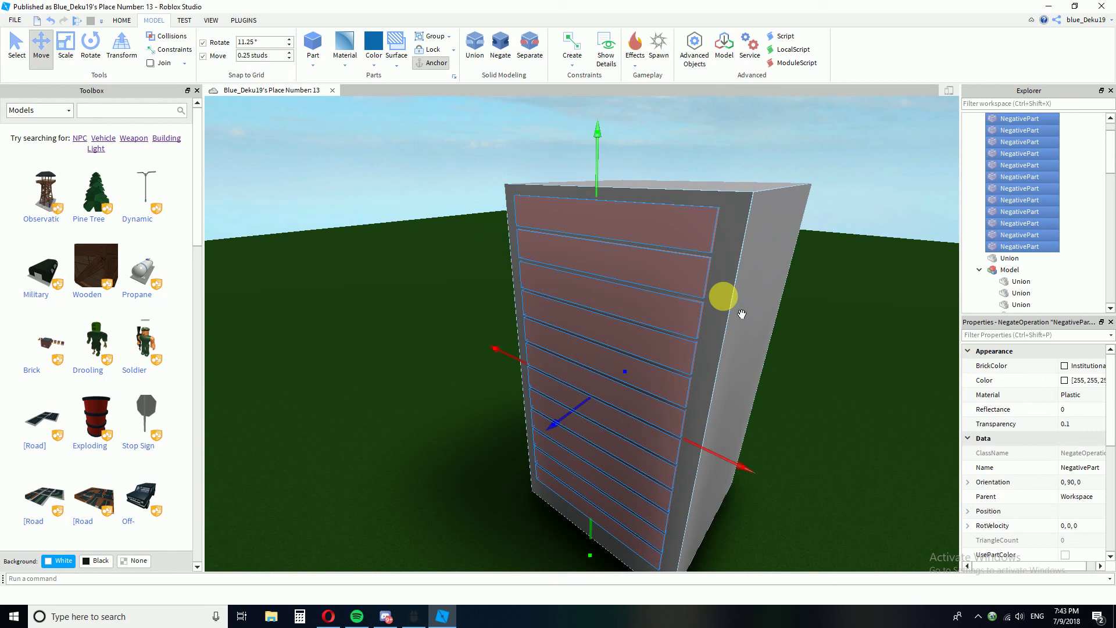
left_click(815, 364)
- Paste another copy of the band set above the tower and rotate it to 180° about the vertical axis
key("a")
right_click_drag(802, 350, 675, 347)
key("ctrl+v")
key("s")
left_click(90, 61)
key("s")
right_click_drag(465, 340, 465, 340)
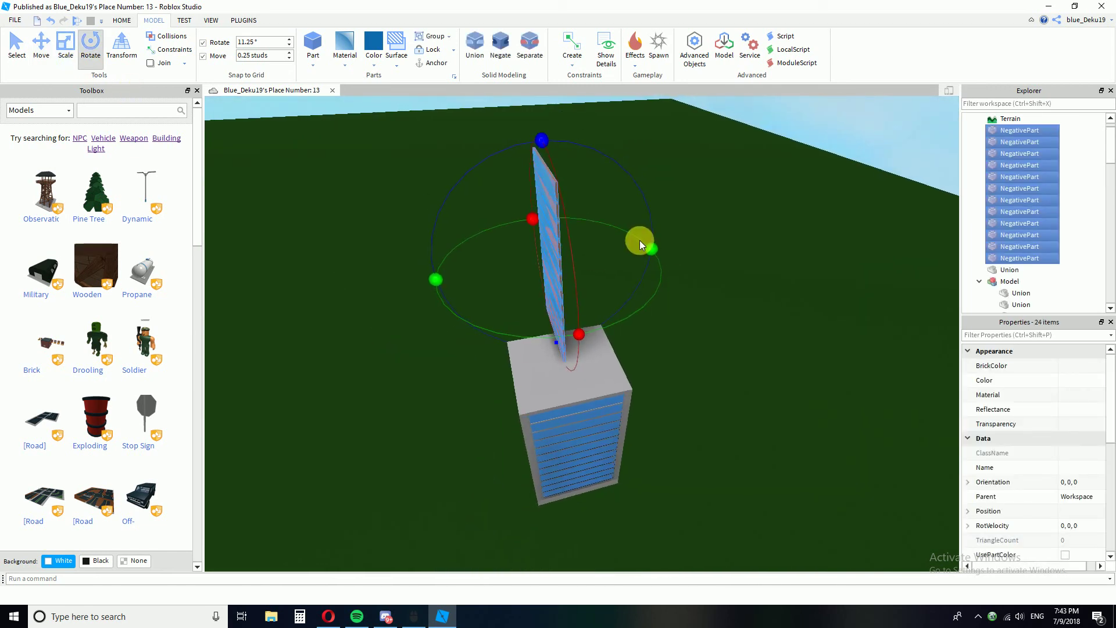
left_click_drag(644, 223, 406, 295)
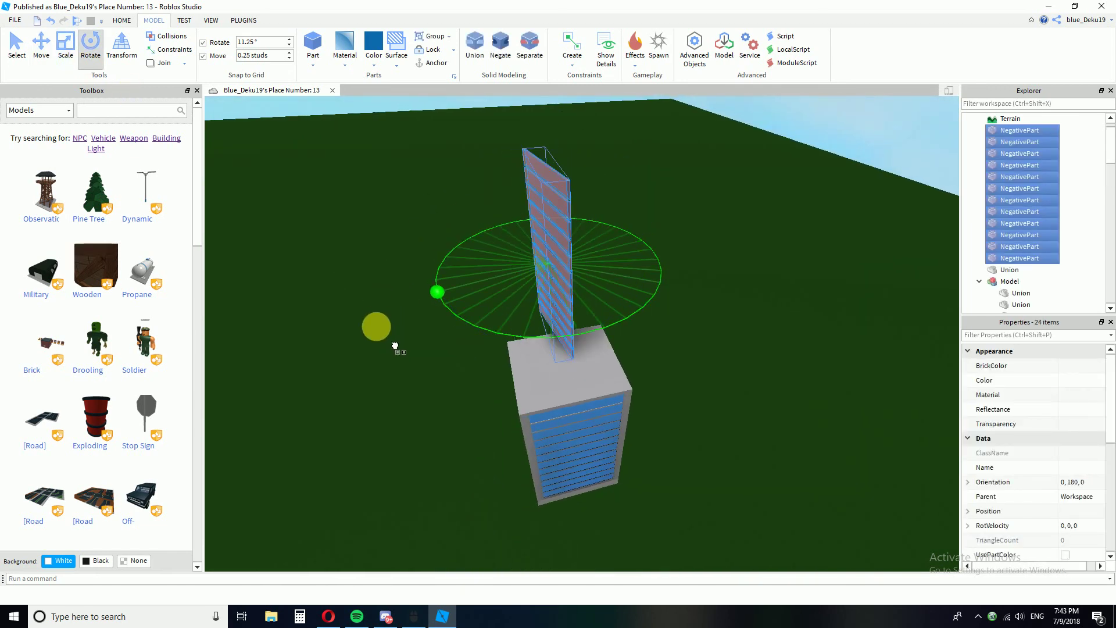
left_click_drag(344, 278, 344, 277)
- Lower the 180° band set from above the roof down into the tower
key("a")
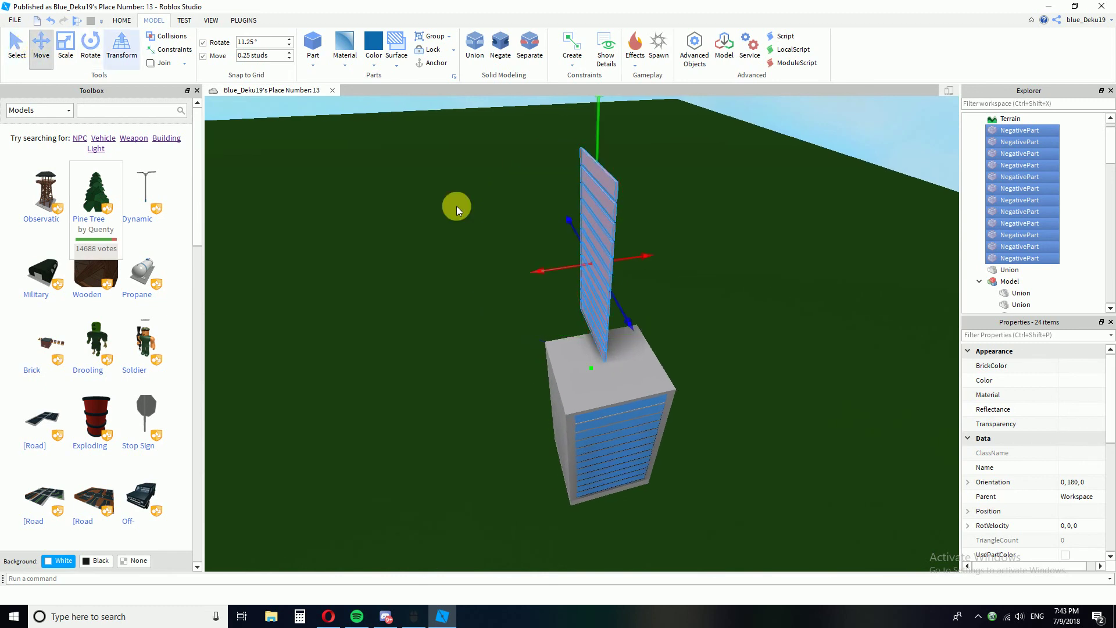
key("a")
right_click_drag(550, 341, 615, 315)
right_click_drag(719, 249, 660, 183)
left_click_drag(622, 211, 612, 394)
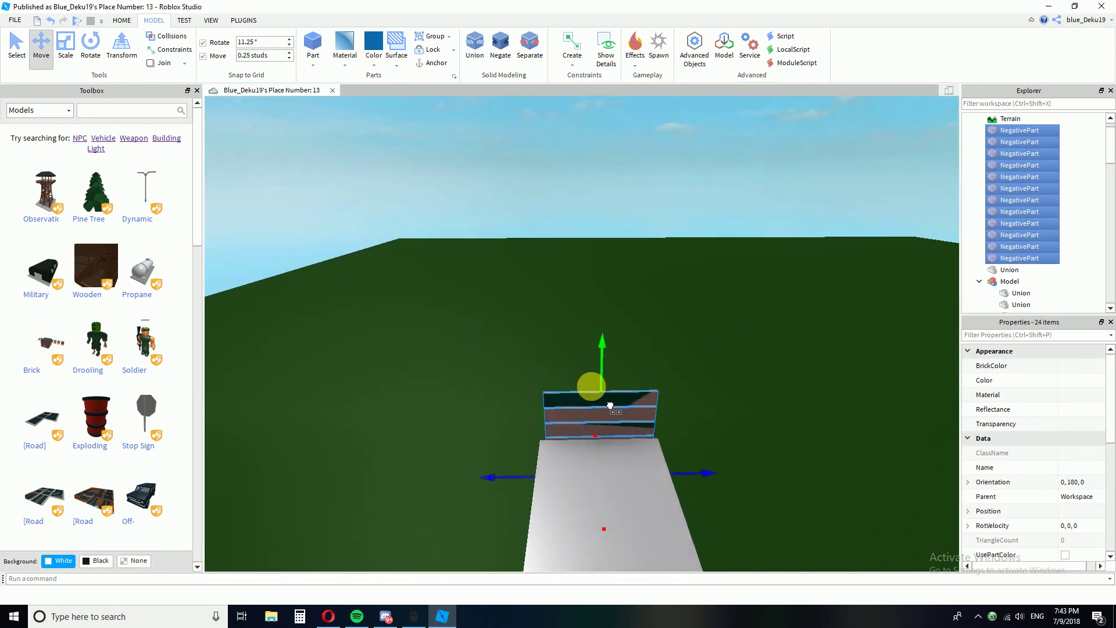
right_click_drag(570, 402, 566, 367)
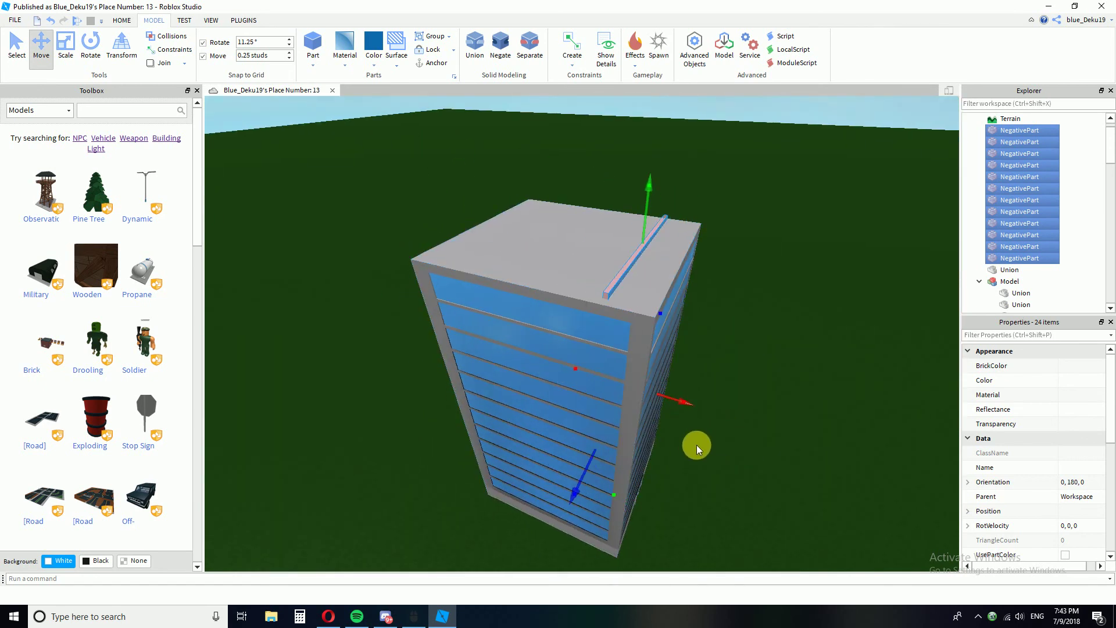
- Move the band set out to the remaining plain back face and align it partly sunk into the wall
key("d")
right_click_drag(696, 446, 698, 445)
key("w")
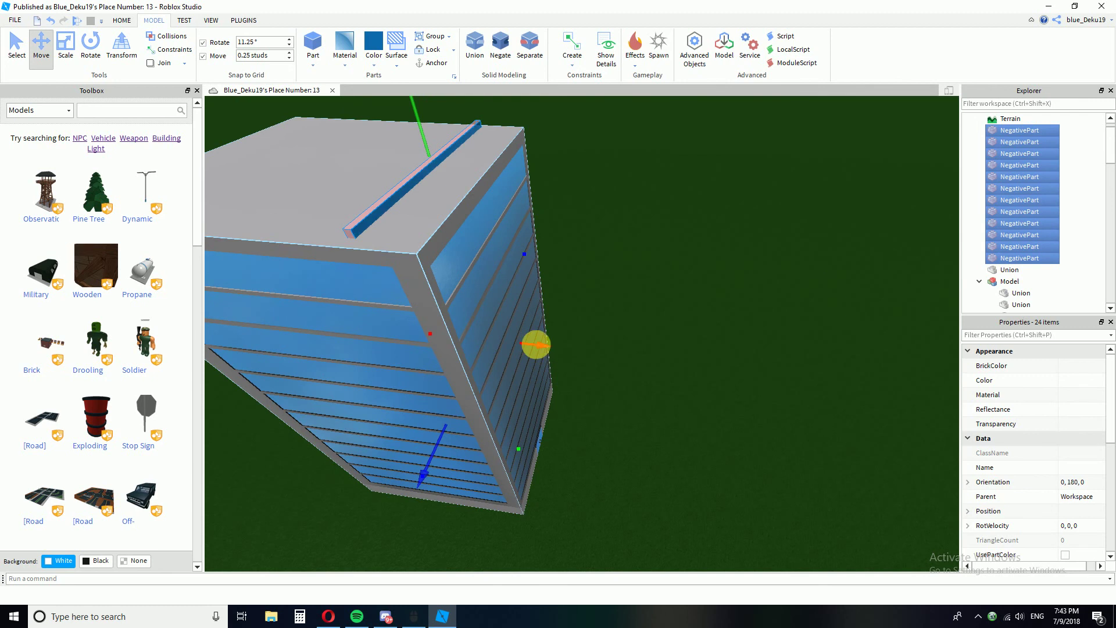
right_click_drag(589, 372, 585, 372)
right_click_drag(515, 516, 640, 414)
scroll(635, 280, "up", 1)
left_click_drag(642, 267, 647, 300)
right_click_drag(666, 320, 673, 495)
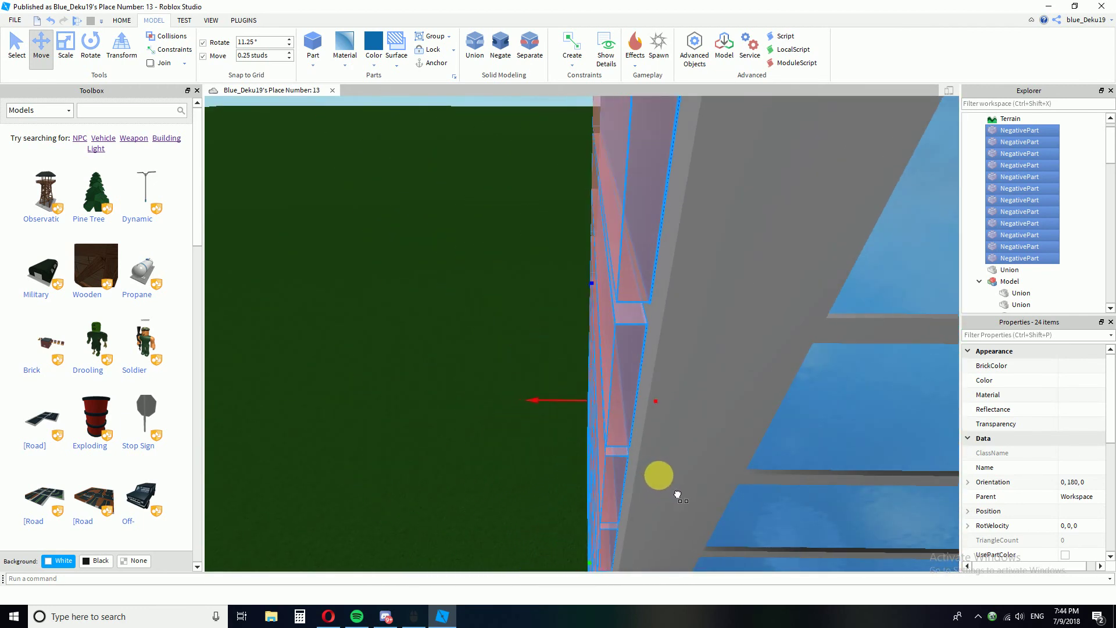
- Select the tower block beside the negative bands on its back, undo the last operation and clear the selection
key("s")
right_click_drag(616, 445, 528, 469)
left_click(529, 468)
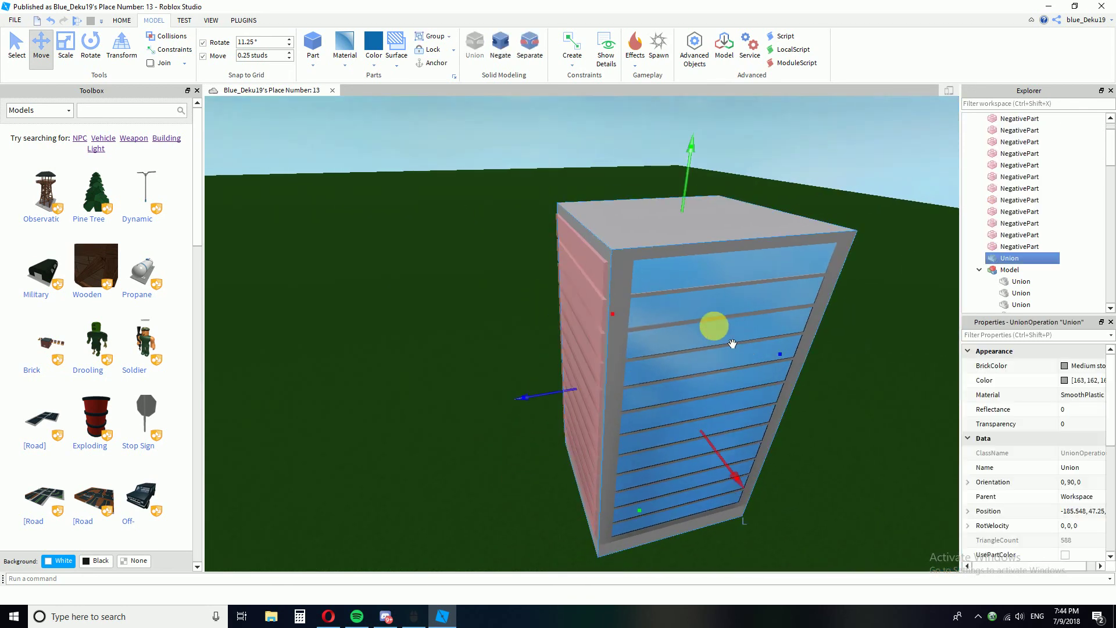
key("ctrl+z")
left_click(824, 476)
- Select the whole set of bands on the tower side oriented at -90°
right_click_drag(824, 476, 824, 475)
key("w")
key("d")
right_click_drag(820, 400, 804, 428)
key("w")
key("w")
key("a")
key("a")
key("s")
left_click_drag(740, 245, 553, 514)
key("f")
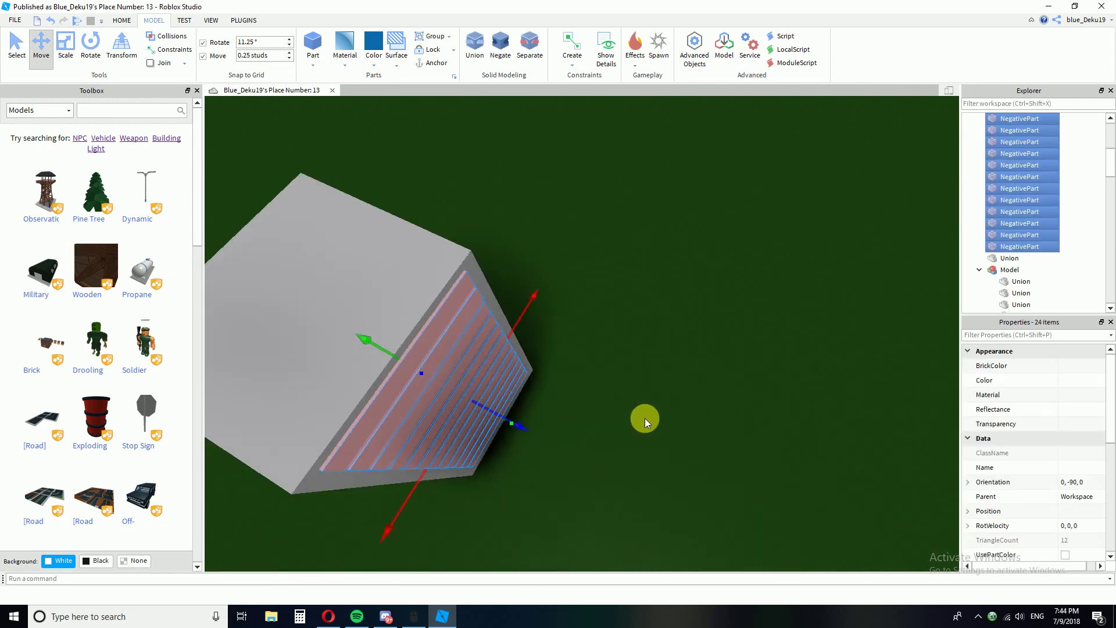
- Adjust the selected side bands vertically to line up with the window bands on the neighbouring face
right_click_drag(648, 419, 647, 419)
key("d")
right_click_drag(494, 351, 487, 263)
key("s")
key("w")
key("s")
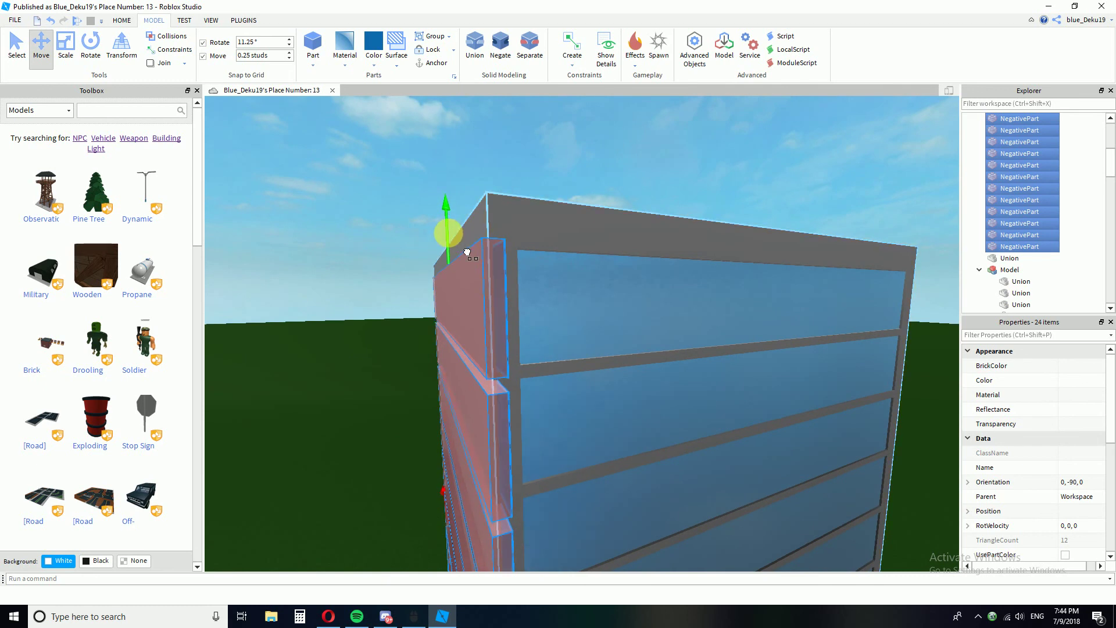
right_click_drag(462, 237, 604, 373)
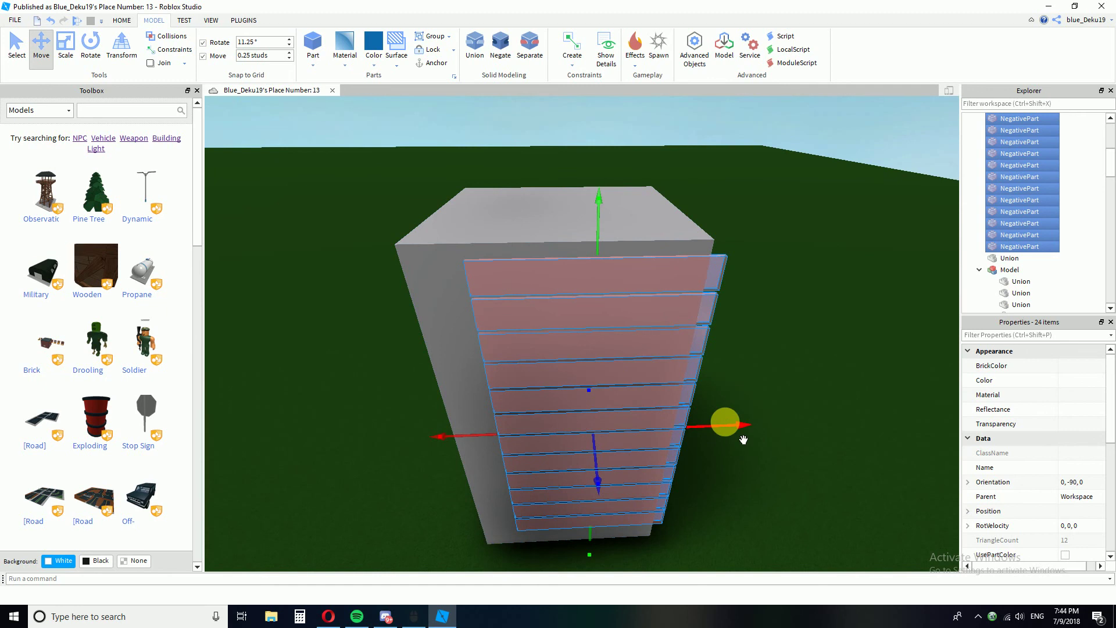
- Shift the selected bands sideways to center them between the edges of the side face
right_click_drag(722, 408, 728, 371)
key("a")
right_click_drag(705, 351, 703, 334)
key("a")
key("w")
right_click_drag(613, 343, 683, 294)
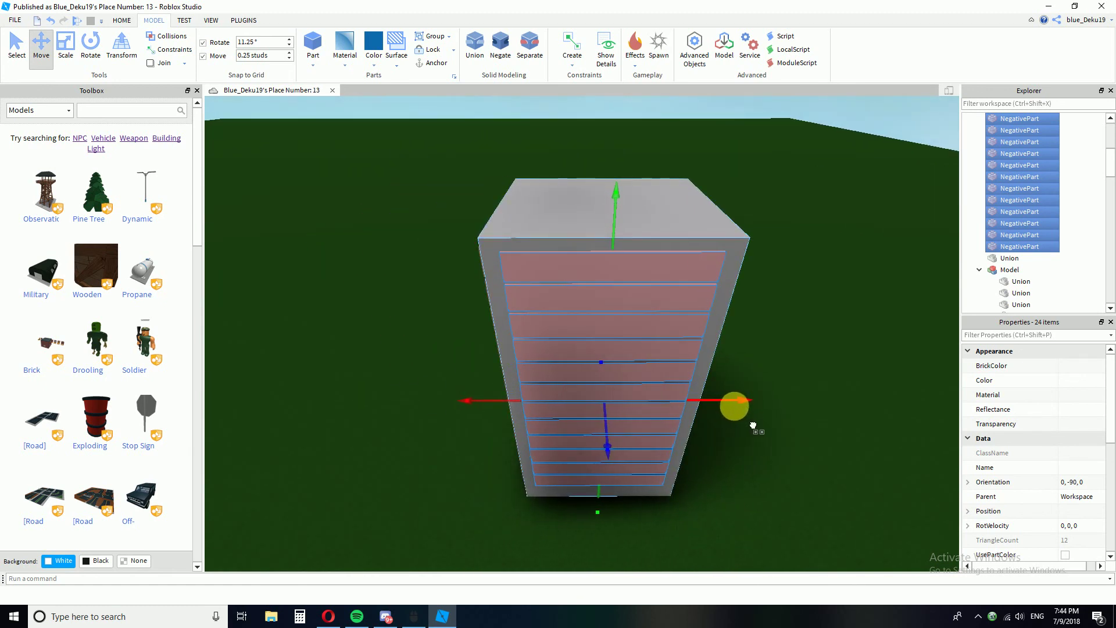
- Select the bright blue glass bands on the side oriented at 90° and negate them
left_click(763, 354)
key("w")
mouse_move(764, 353)
right_mouse_down()
mouse_move(745, 367)
mouse_move(761, 356)
right_mouse_up()
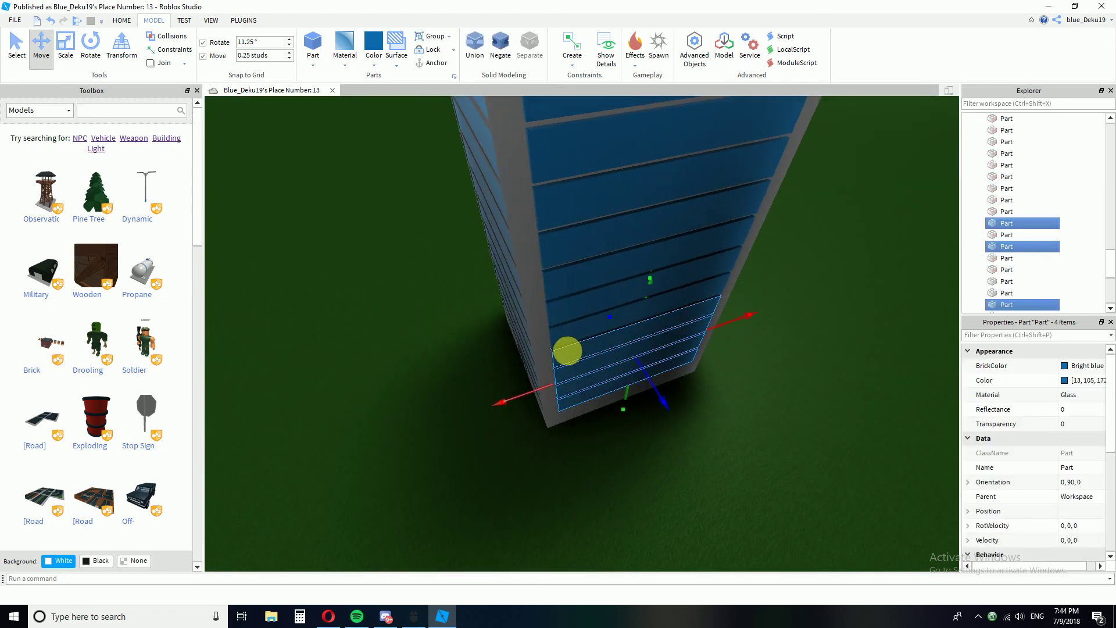
left_click(560, 308, "ctrl")
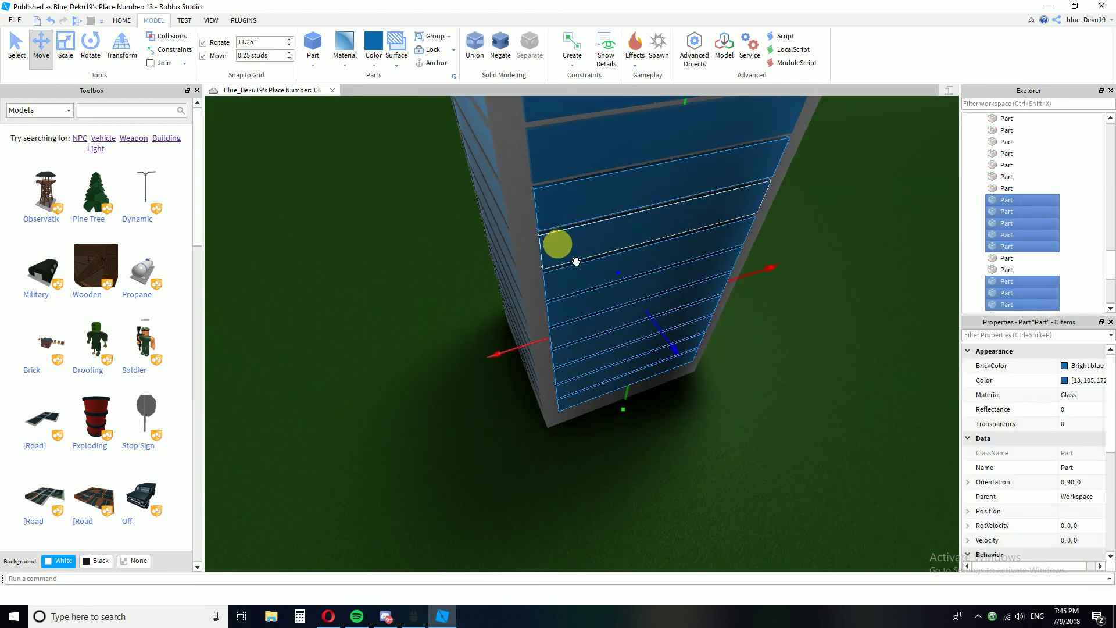
right_click_drag(584, 204, 628, 299)
left_click(504, 44)
scroll(579, 457, "up", 2)
right_click_drag(535, 462, 534, 461)
scroll(564, 276, "up", 2)
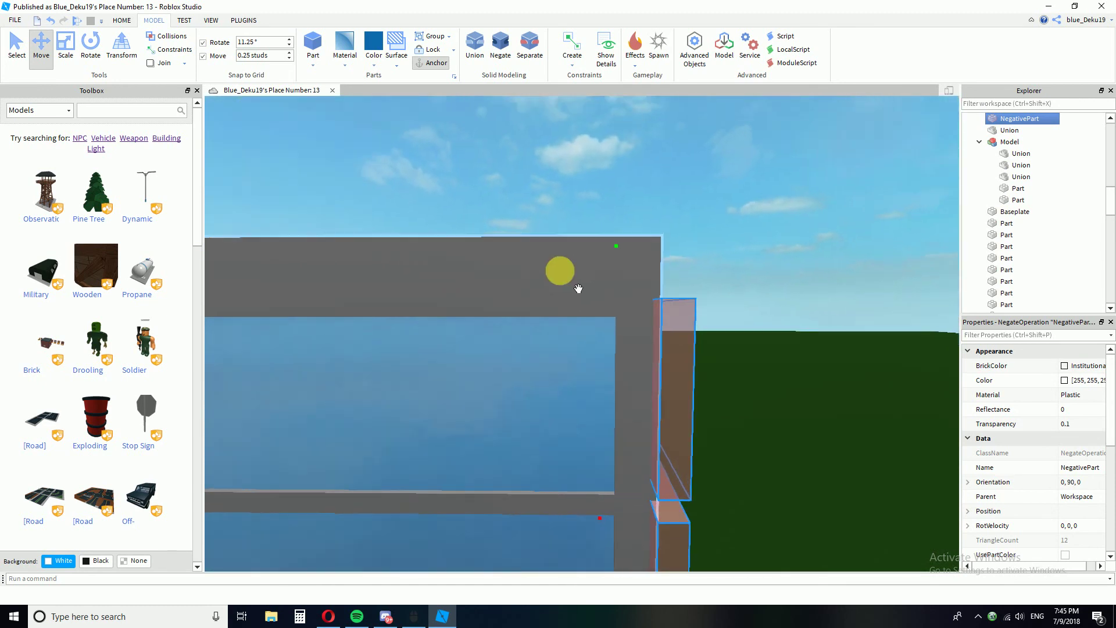
- Examine how the negated bands on the side oriented at 90° line up with the neighbouring face's windows and the tower corner
right_click_drag(583, 294, 625, 298)
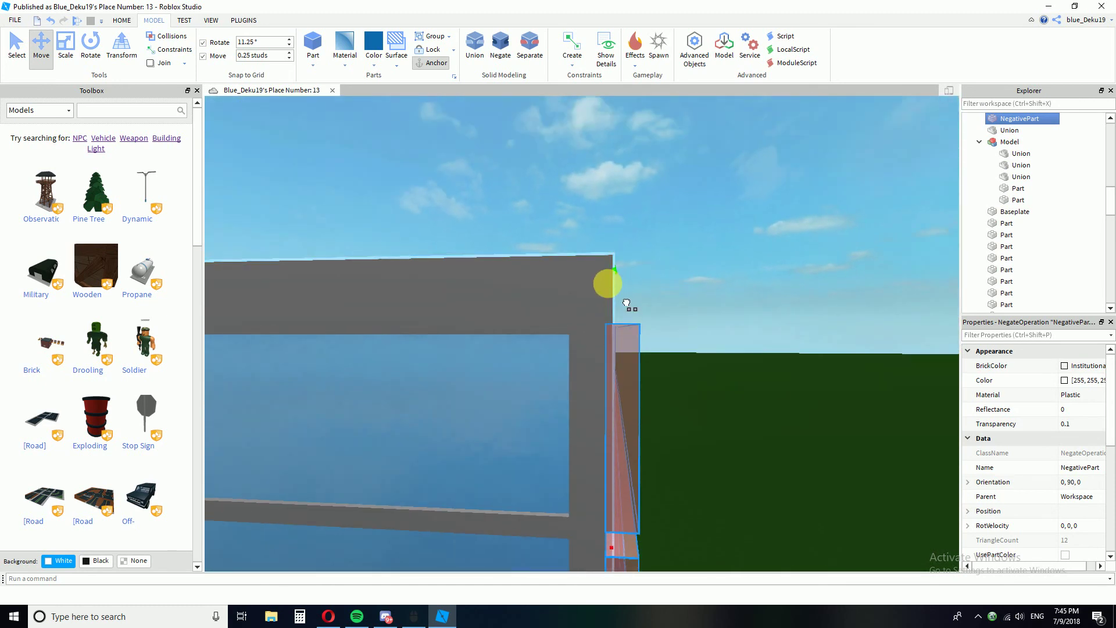
right_click_drag(608, 282, 619, 287)
scroll(619, 287, "up", 2)
scroll(615, 286, "down", 2)
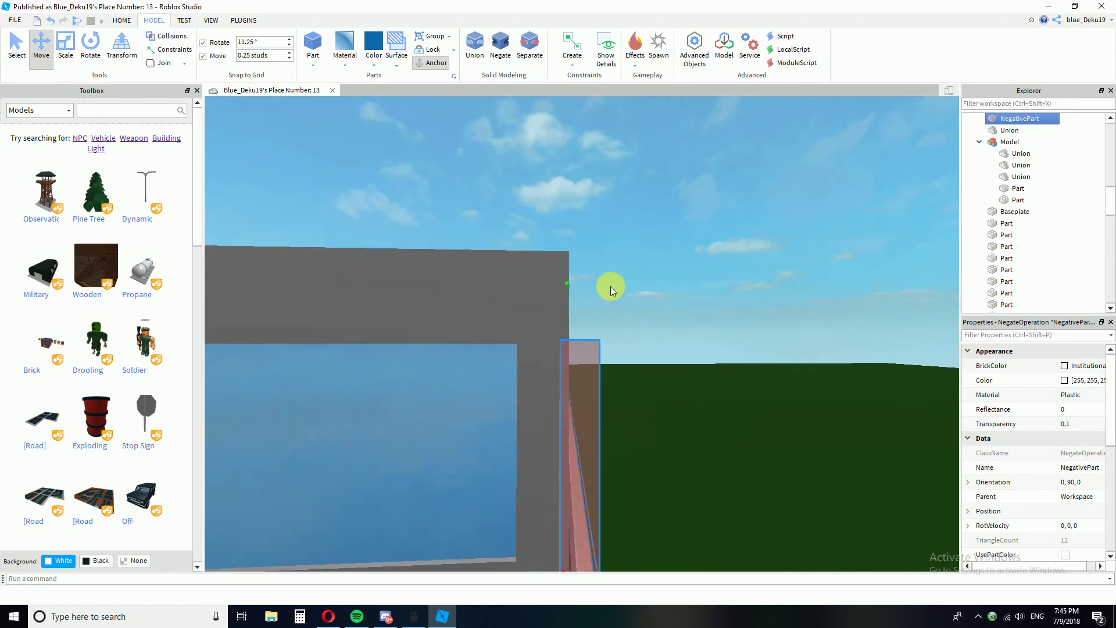
scroll(610, 286, "up", 5)
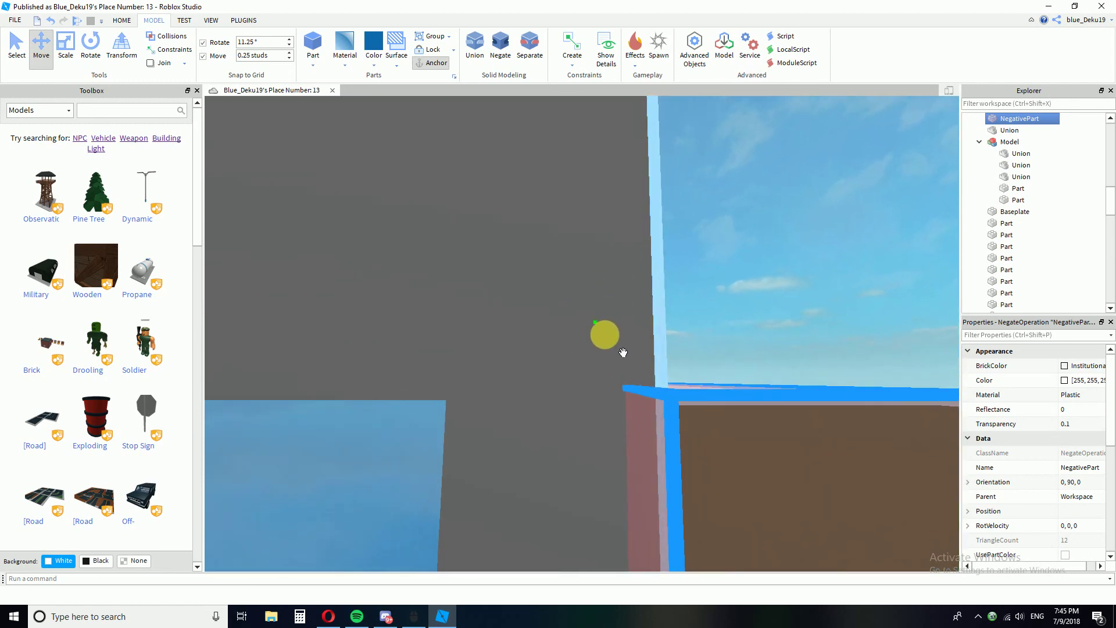
scroll(615, 336, "down", 2)
right_click_drag(615, 336, 616, 337)
scroll(618, 333, "up", 2)
right_click_drag(570, 448, 595, 321)
key("d")
key("a")
key("w")
right_click_drag(679, 373, 649, 410)
right_click_drag(618, 550, 618, 550)
right_click_drag(632, 504, 639, 363)
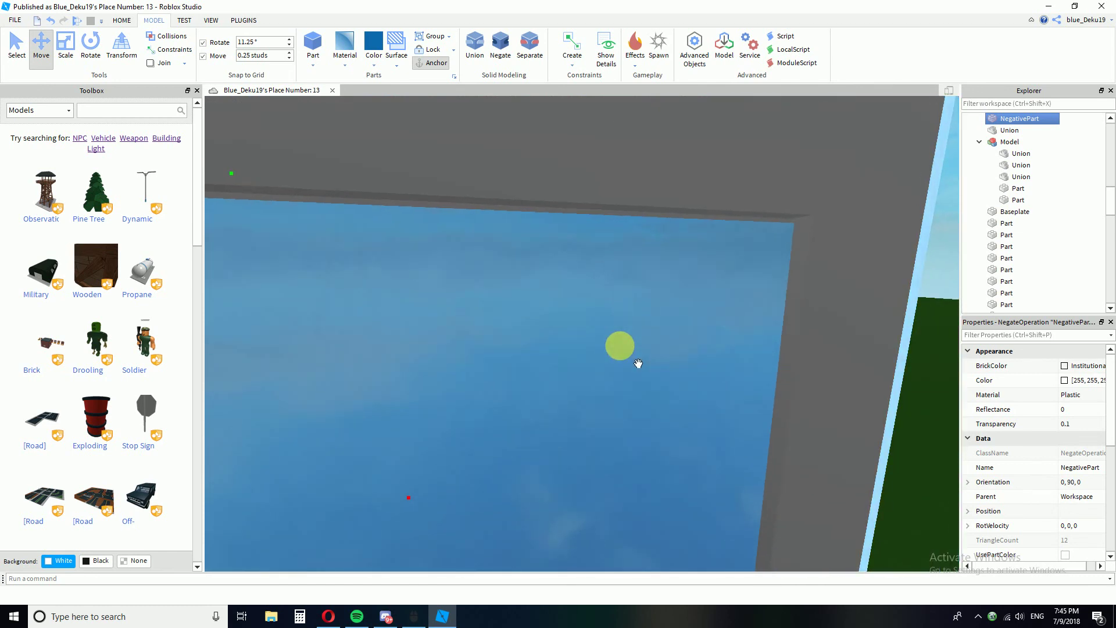
right_click_drag(667, 307, 707, 303)
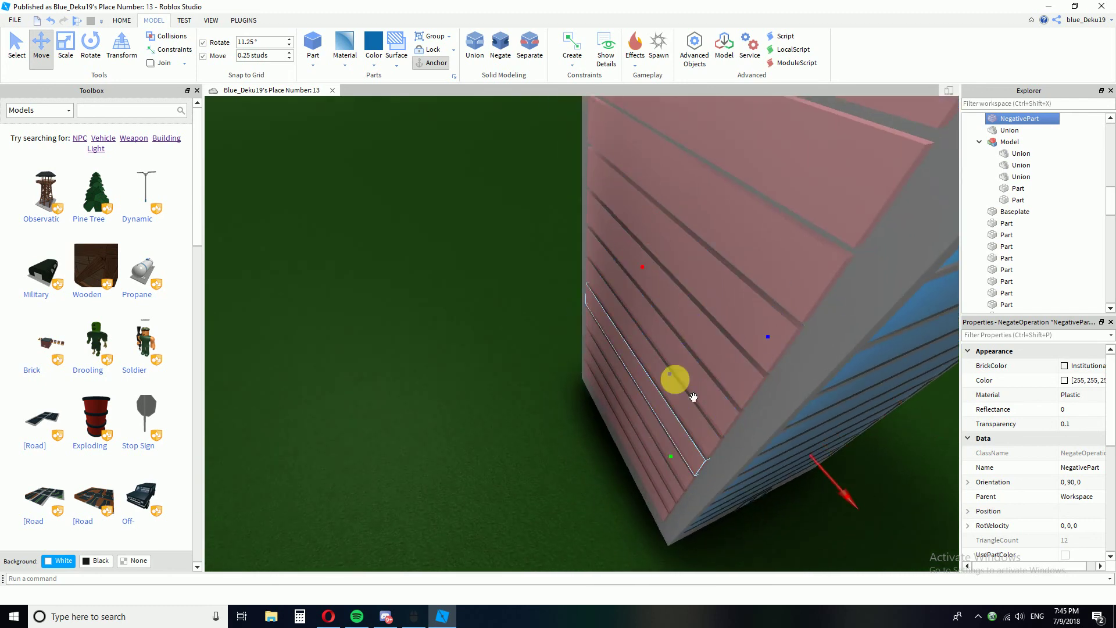
- Recess the selected negated bands of the side oriented at 90° into the tower face
right_click_drag(645, 362, 709, 451)
left_click(623, 372)
key("ctrl+z")
key("s")
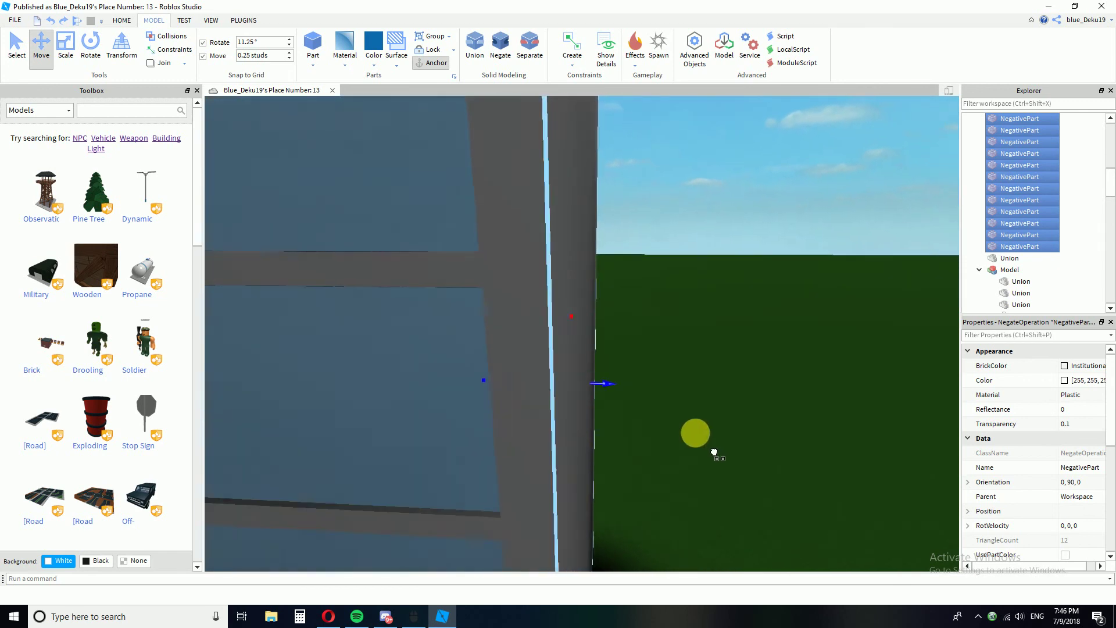
mouse_move(822, 452)
right_mouse_down()
mouse_move(782, 454)
mouse_move(812, 465)
right_mouse_up()
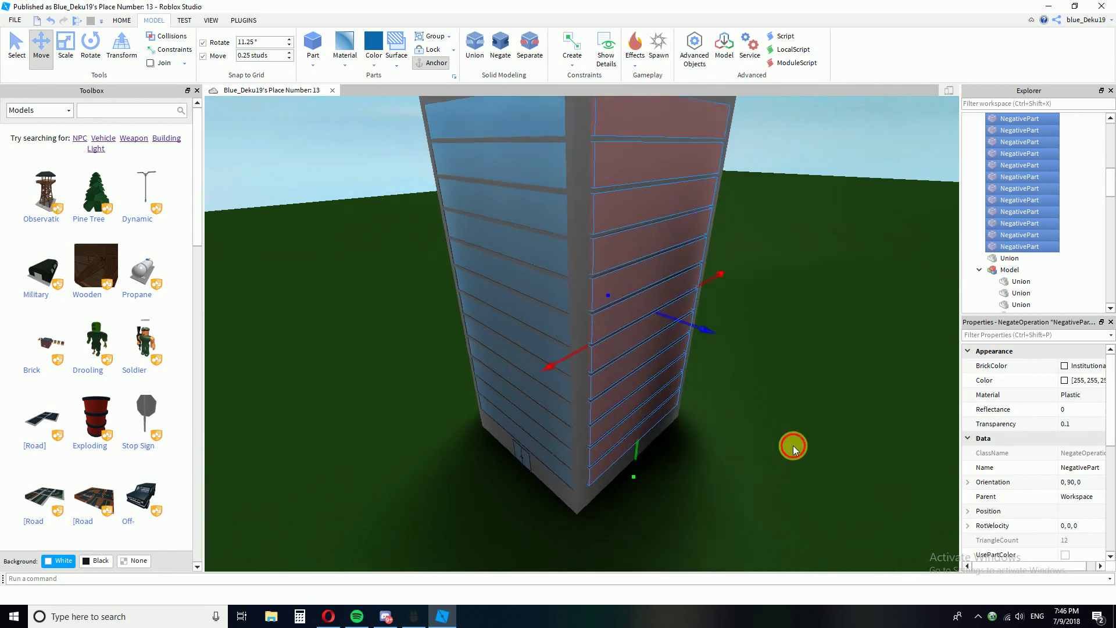
- Select all negated bands on the side oriented at 90° together with the gray tower body
left_click(608, 473)
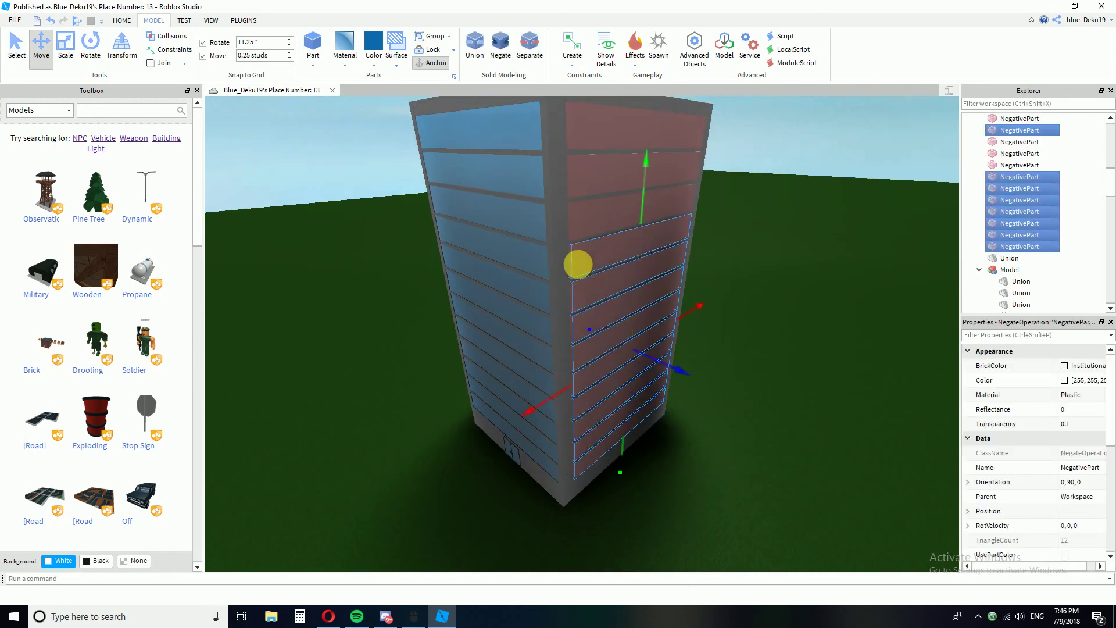
left_click(558, 154, "ctrl")
right_click_drag(702, 312, 730, 364)
key("w")
key("s")
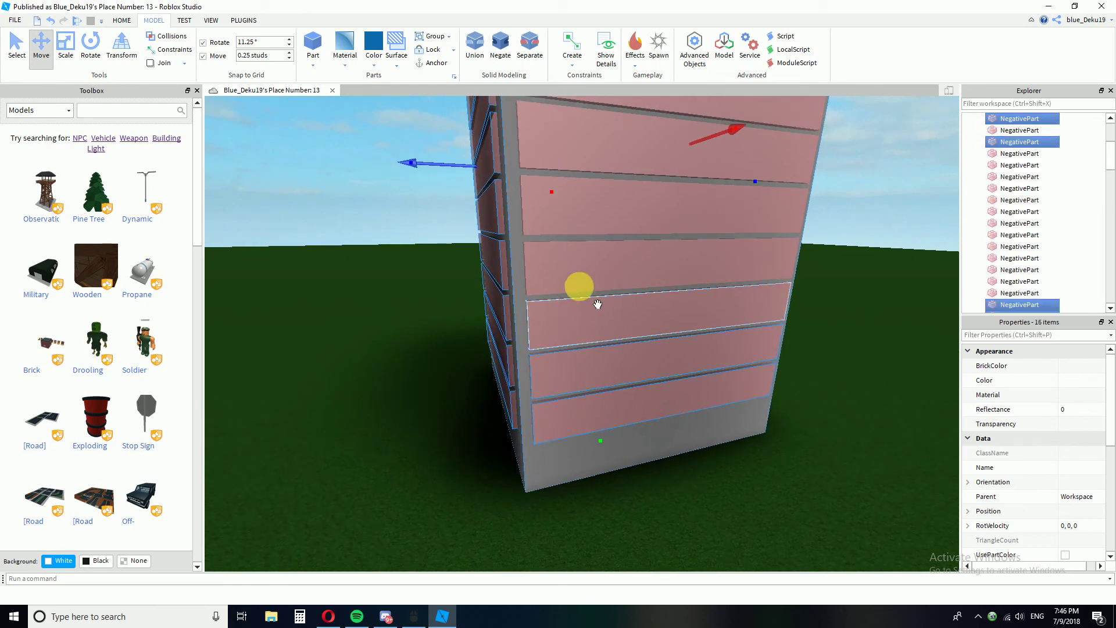
- Add the negated bands of the adjacent second side to the selection, from the lowest band up to the top
left_click(608, 206, "ctrl")
key("s")
right_click_drag(627, 248, 637, 299)
left_click(599, 270, "ctrl")
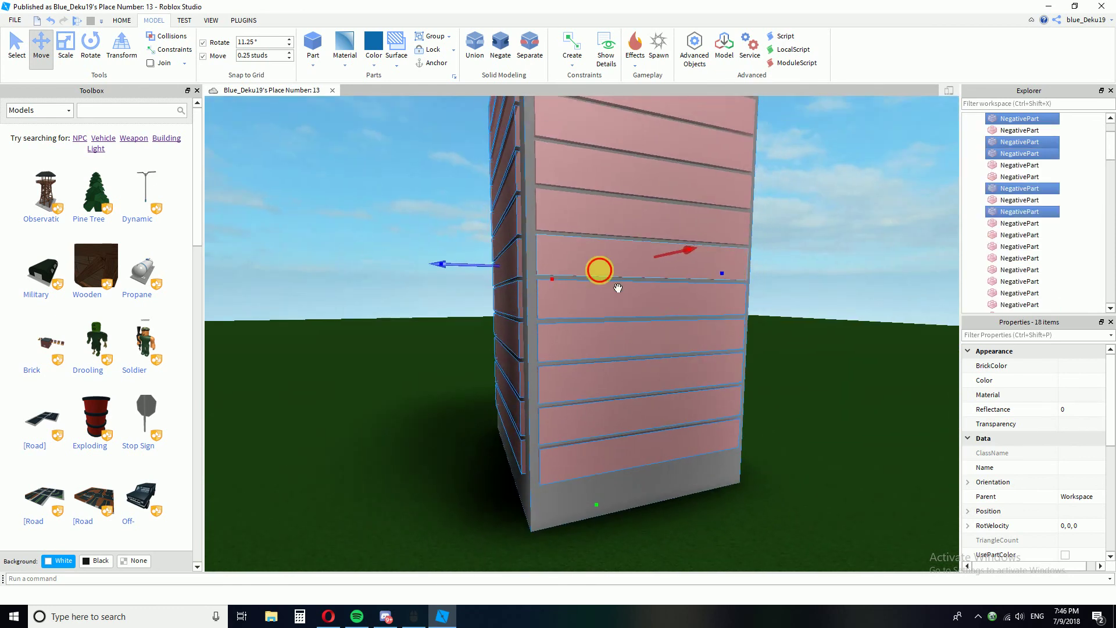
left_click(610, 195, "ctrl")
- Add all negated bands of the third side to the selection, working up from the base
right_click_drag(605, 197, 628, 287)
key("w")
key("d")
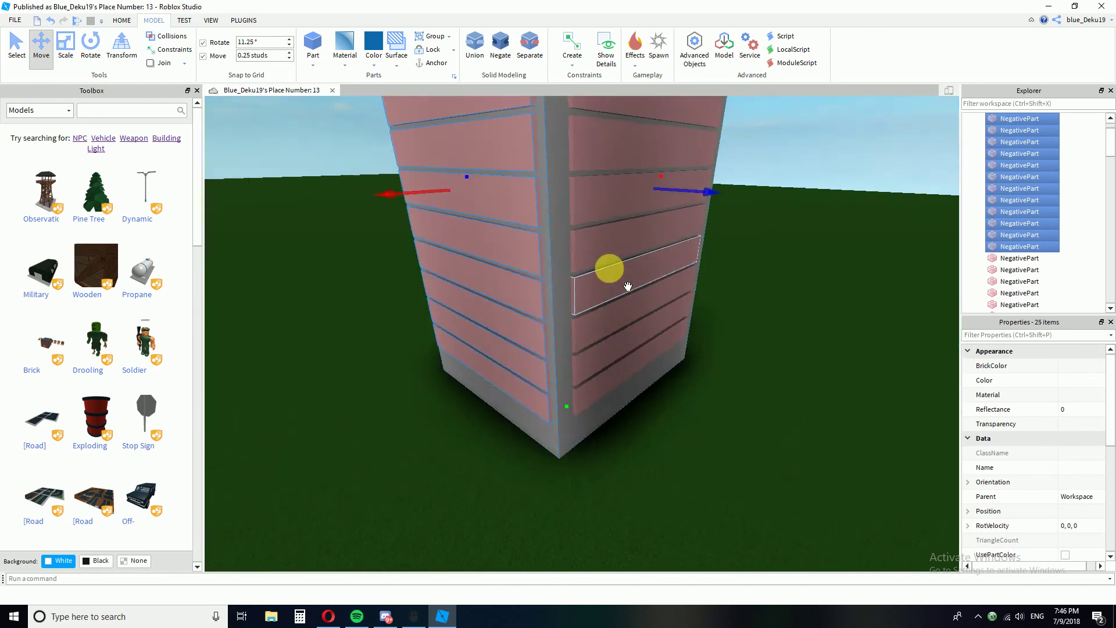
right_click_drag(680, 414, 651, 446)
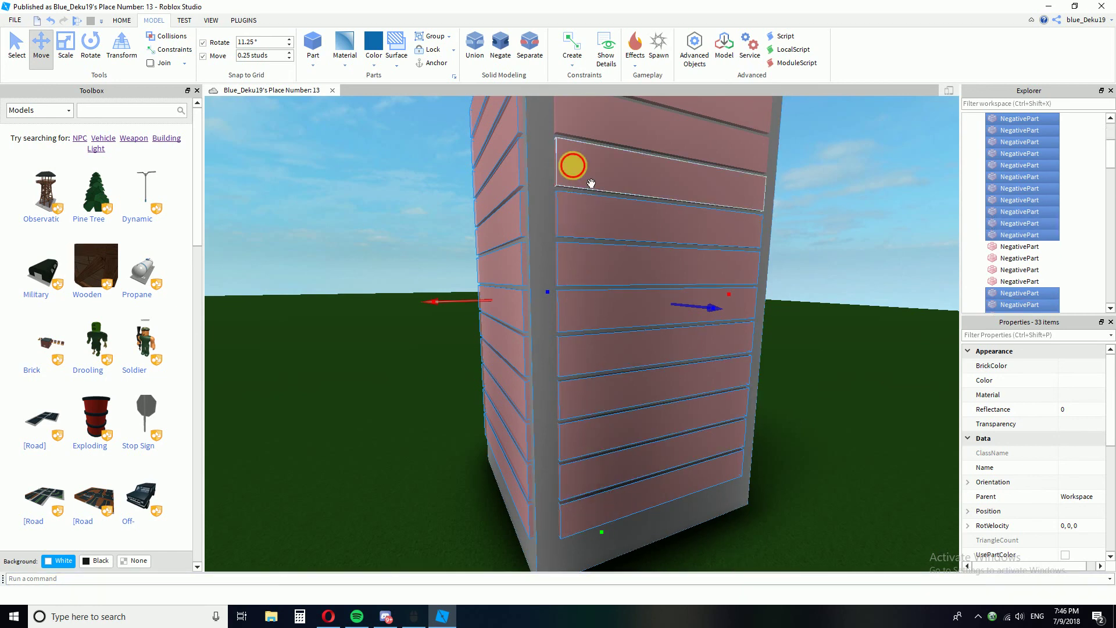
right_click_drag(600, 216, 601, 224)
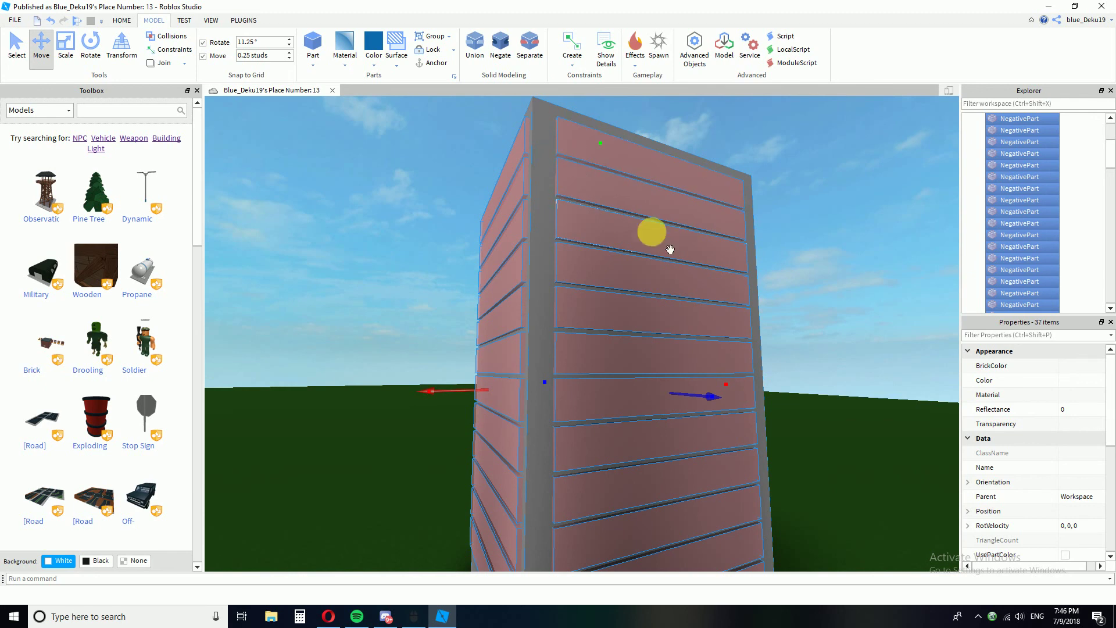
- Union the selected negated bands with the tower to cut the window recesses, and clear the selection
right_click_drag(674, 252, 742, 349)
key("s")
left_click(759, 406)
- Inspect the finished tower from several sides, checking the recessed glass window bands and the entrance
right_click_drag(759, 406, 688, 418)
key("w")
key("s")
key("w")
key("d")
scroll(759, 413, "up", 6)
scroll(688, 418, "down", 3)
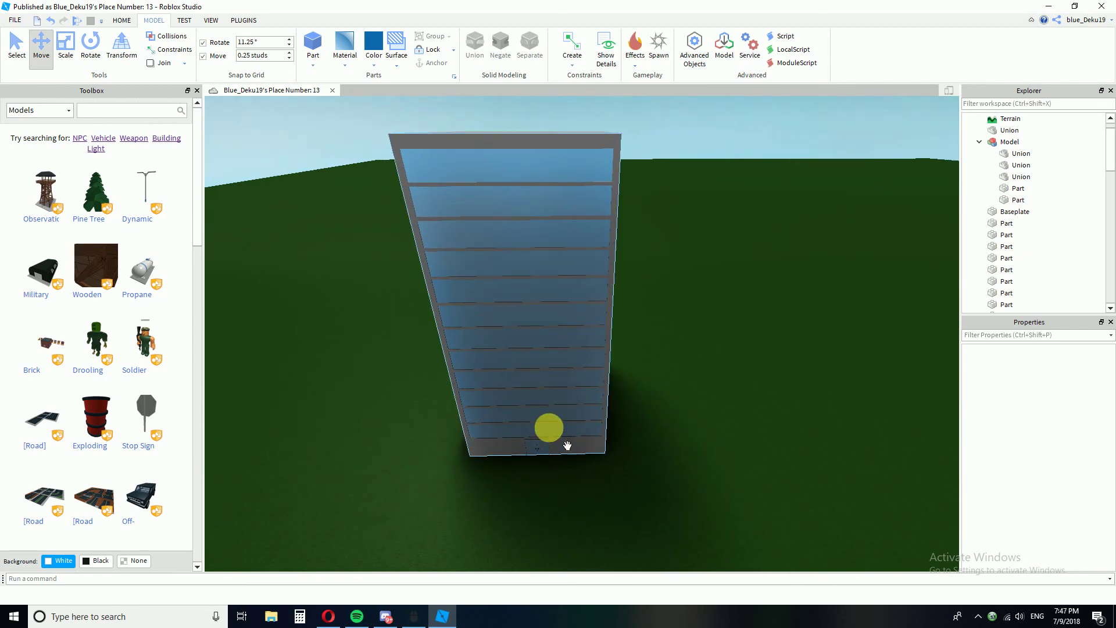
right_click_drag(688, 434, 688, 435)
scroll(688, 434, "down", 3)
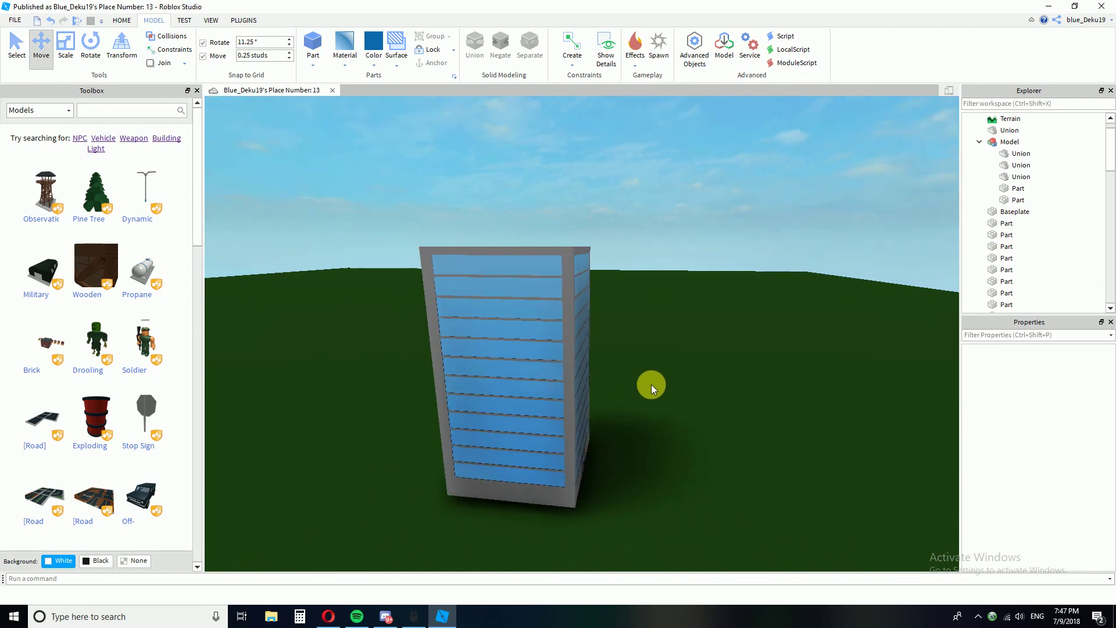
key("w")
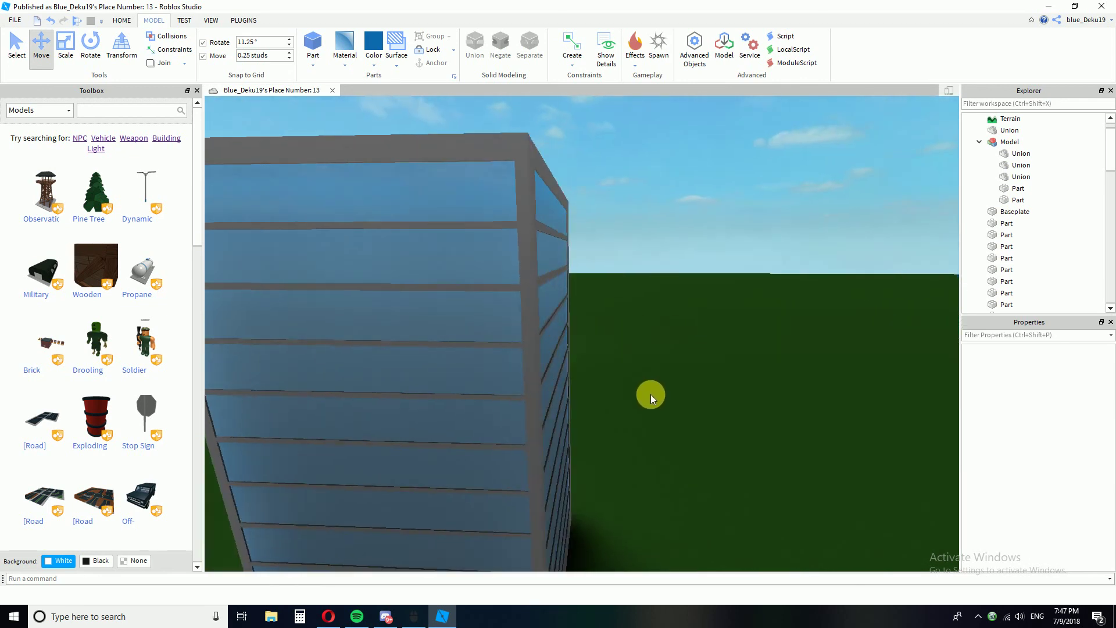
key("s")
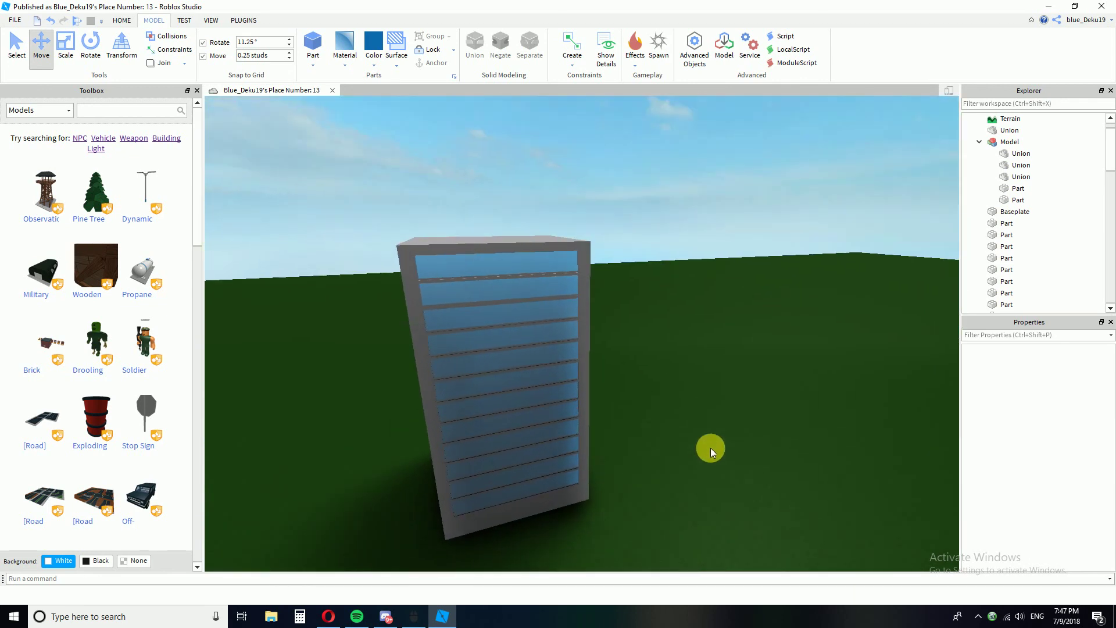